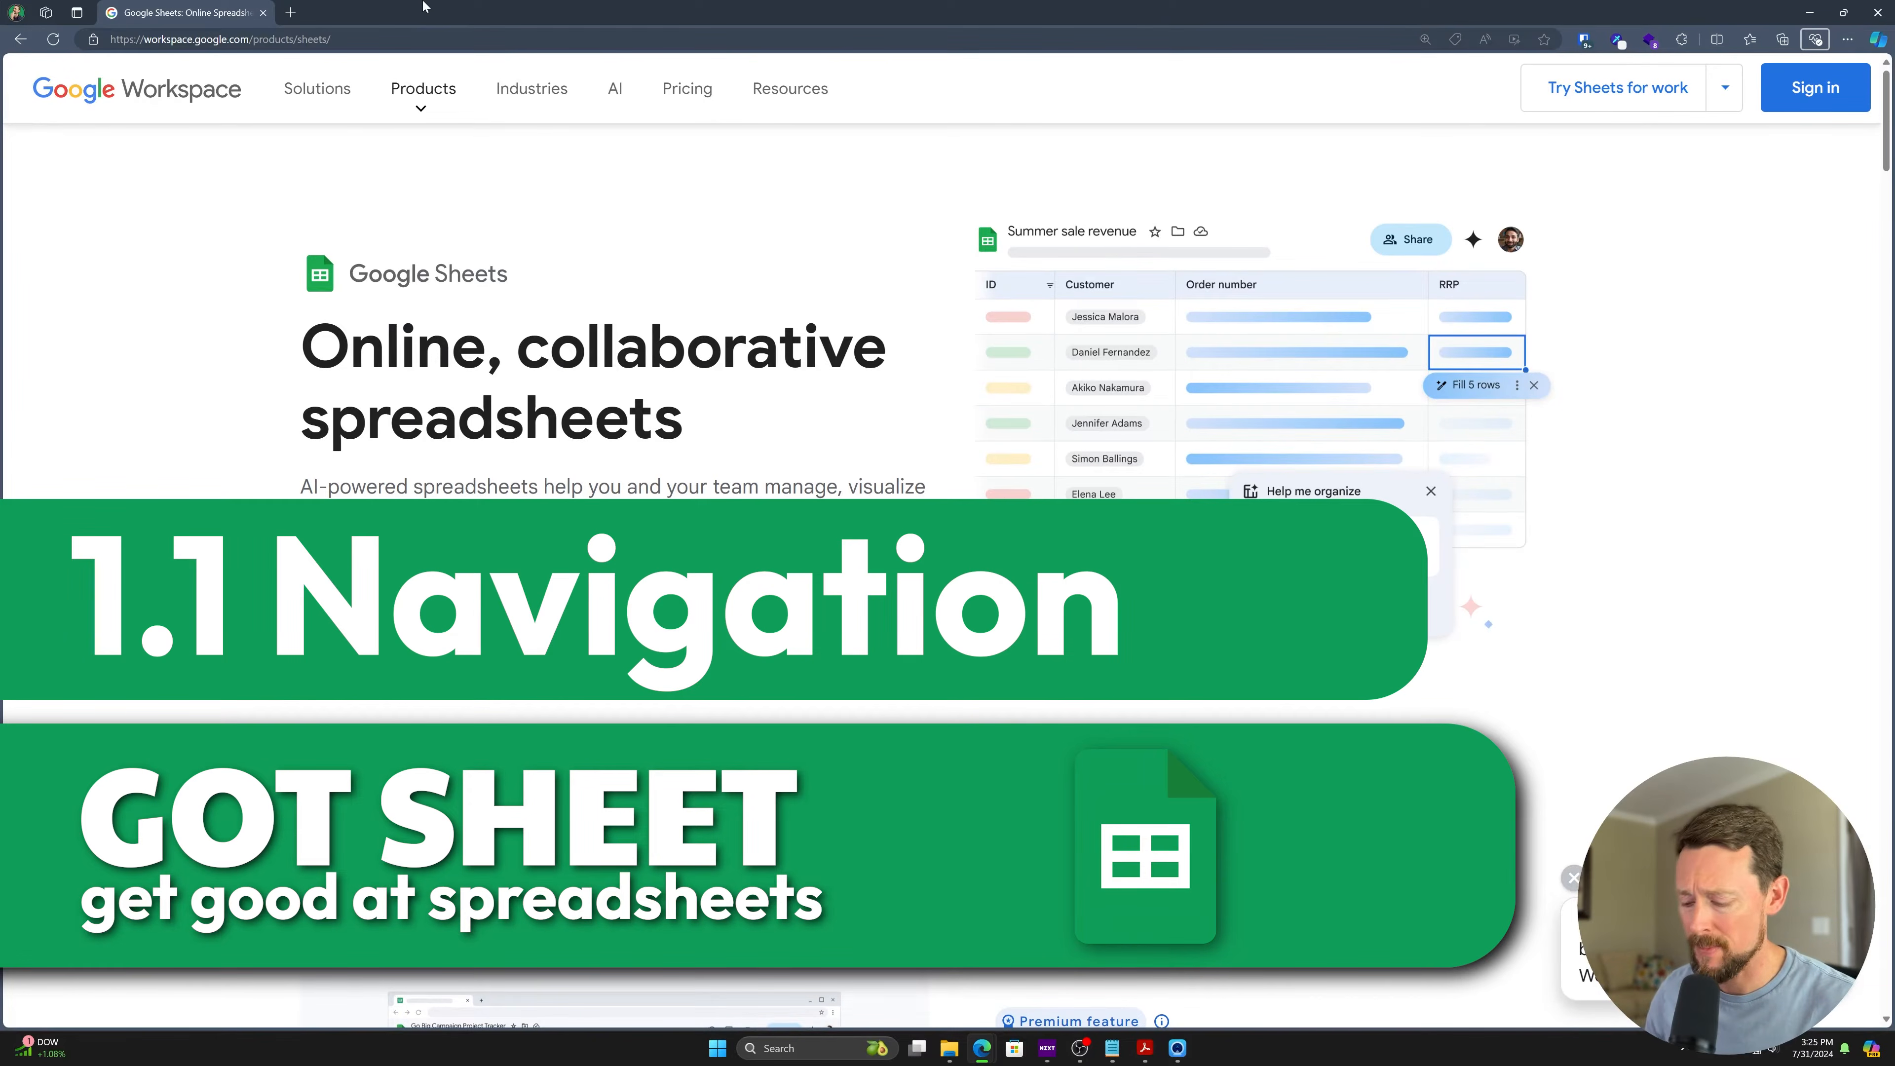
- Create a new blank spreadsheet by loading sheets.new in a new tab
key("ctrl+t")
type("sheet")
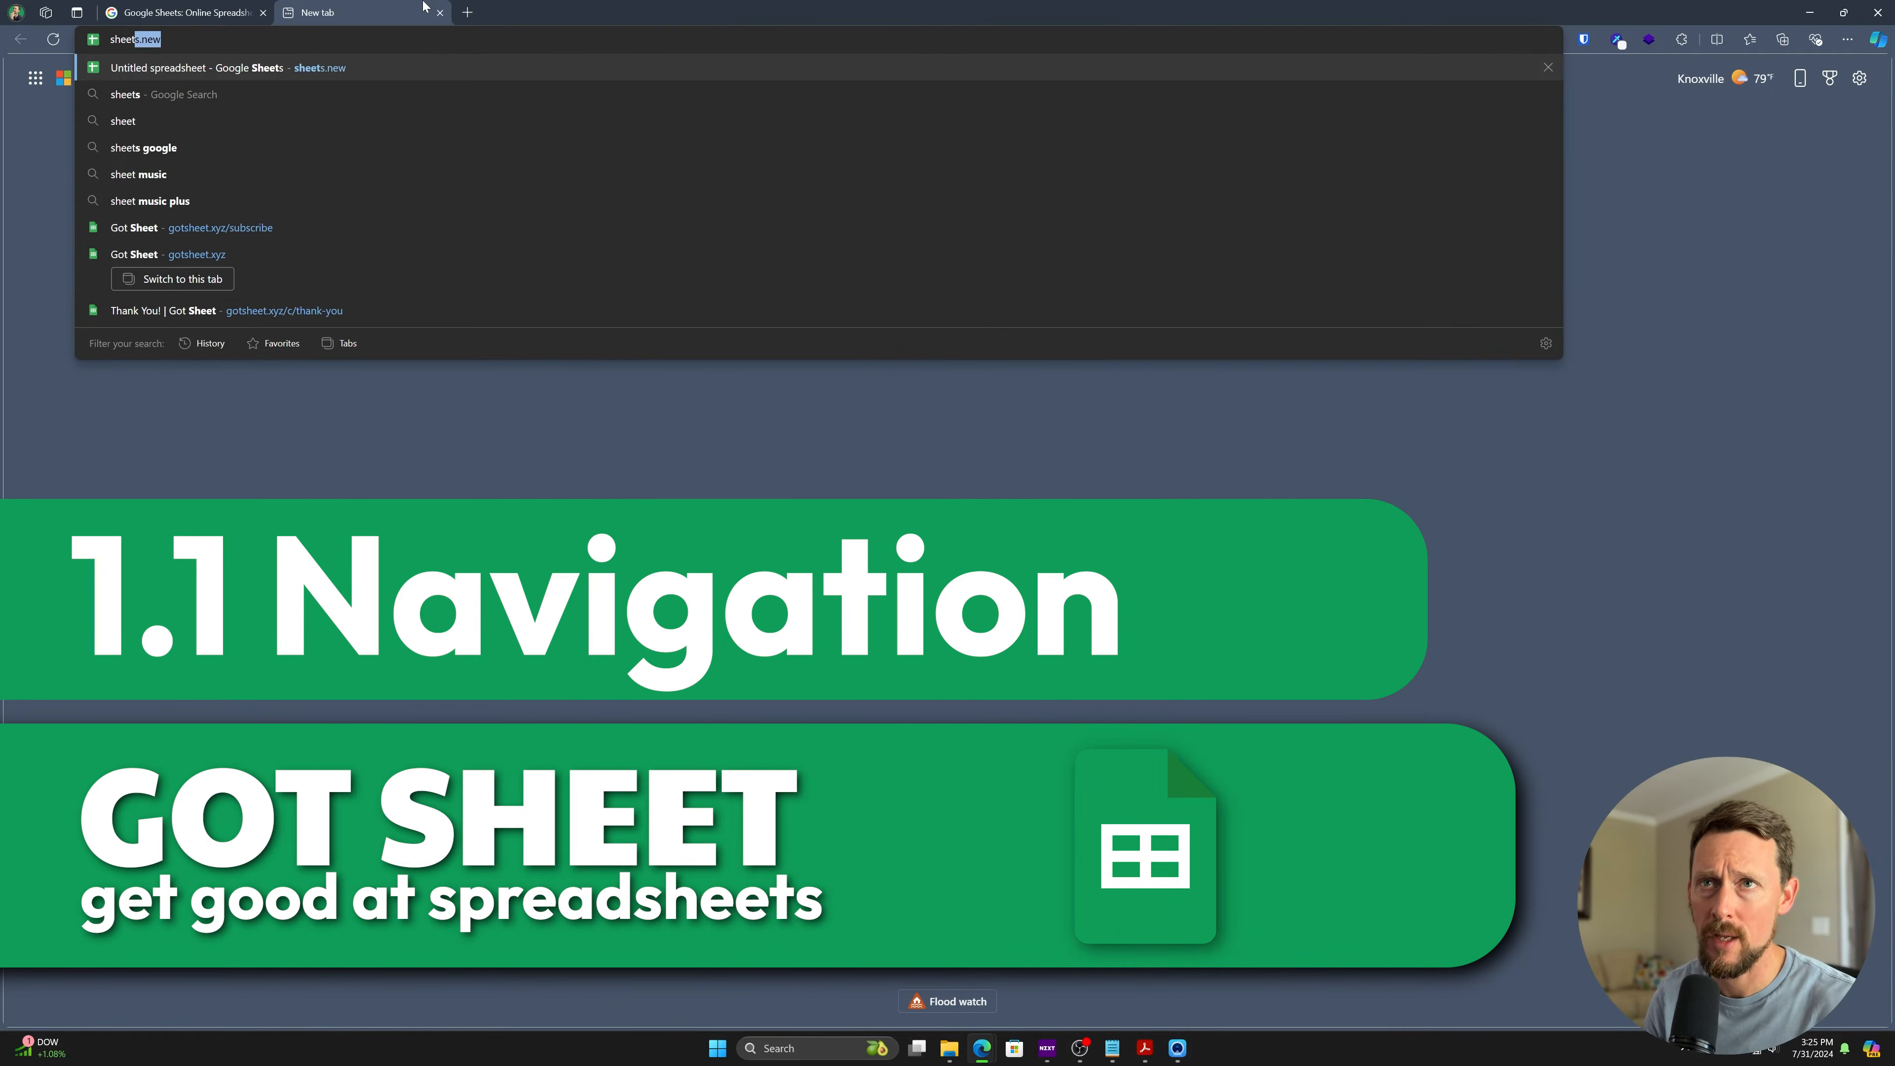
type("s.new")
key("Return")
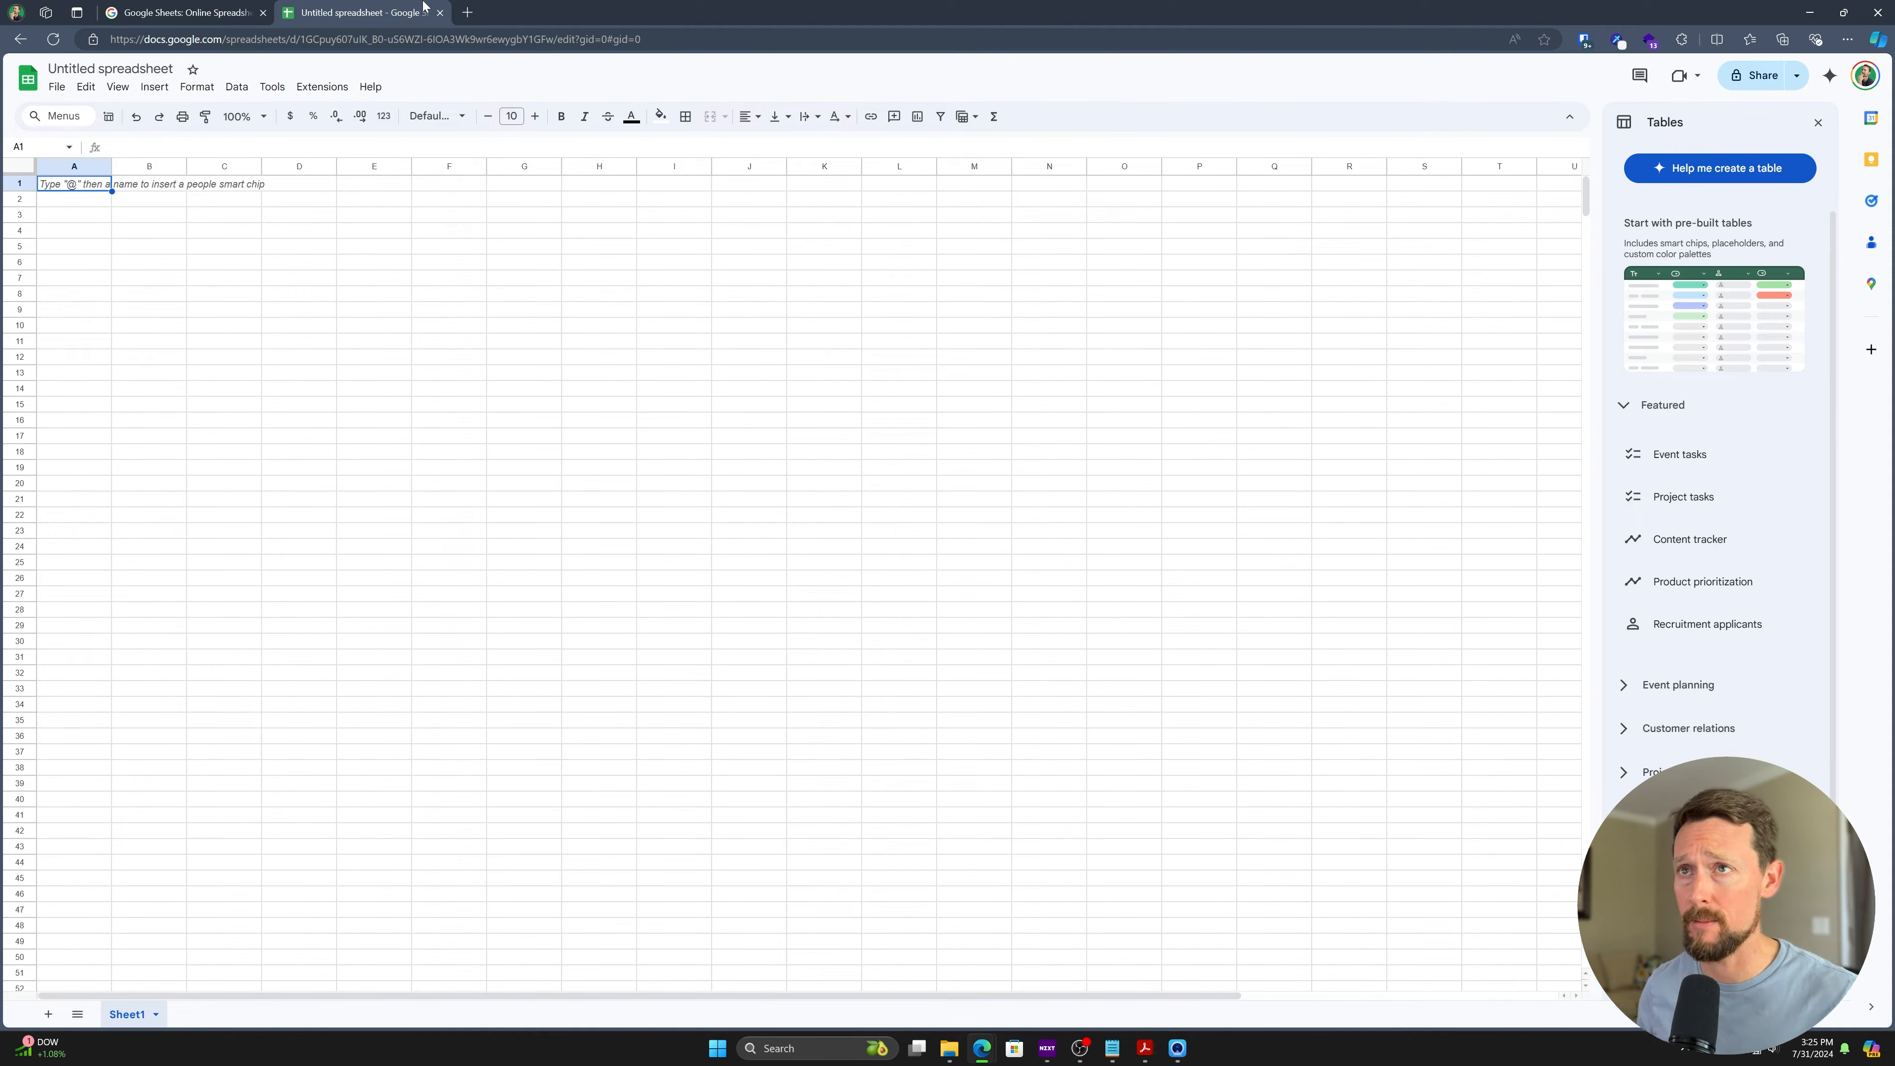
- Try sheets.new in an InPrivate window and view the account-creation options
left_click(467, 12)
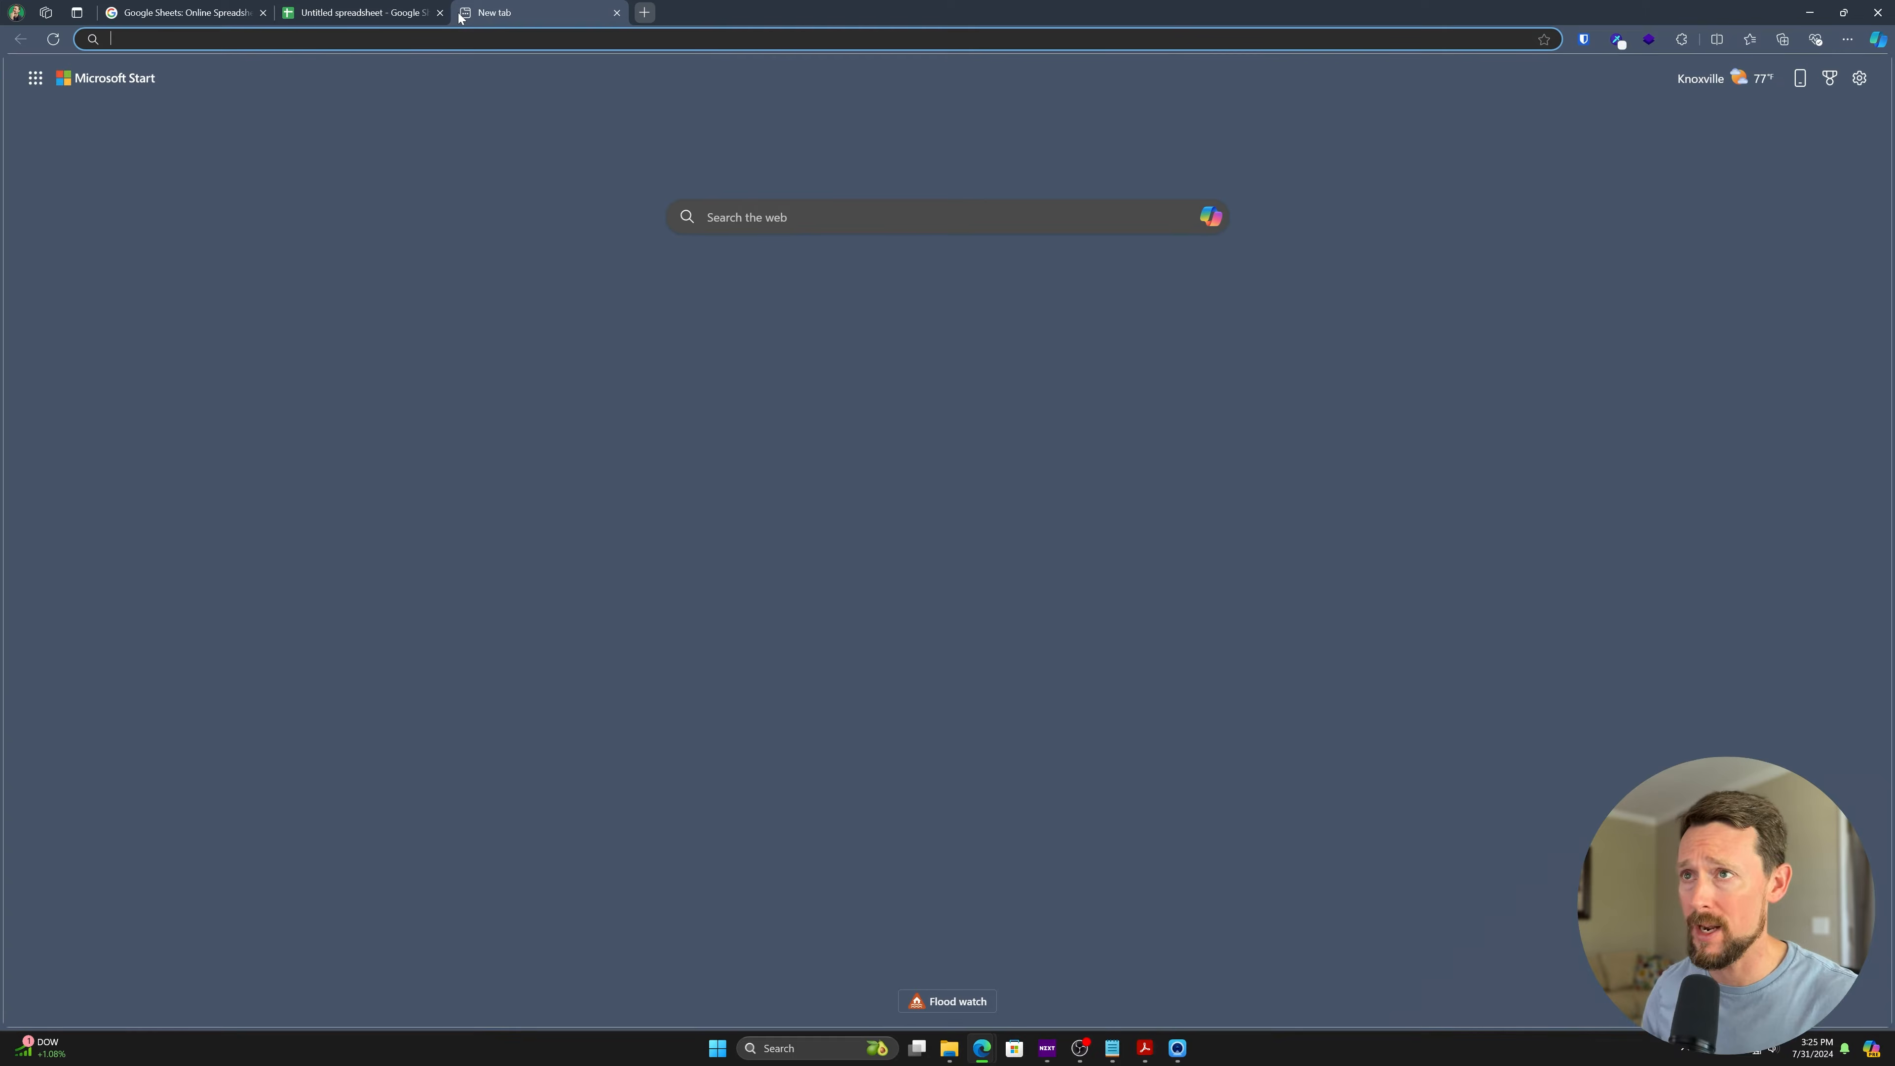
key("ctrl+w")
key("ctrl+shift+n")
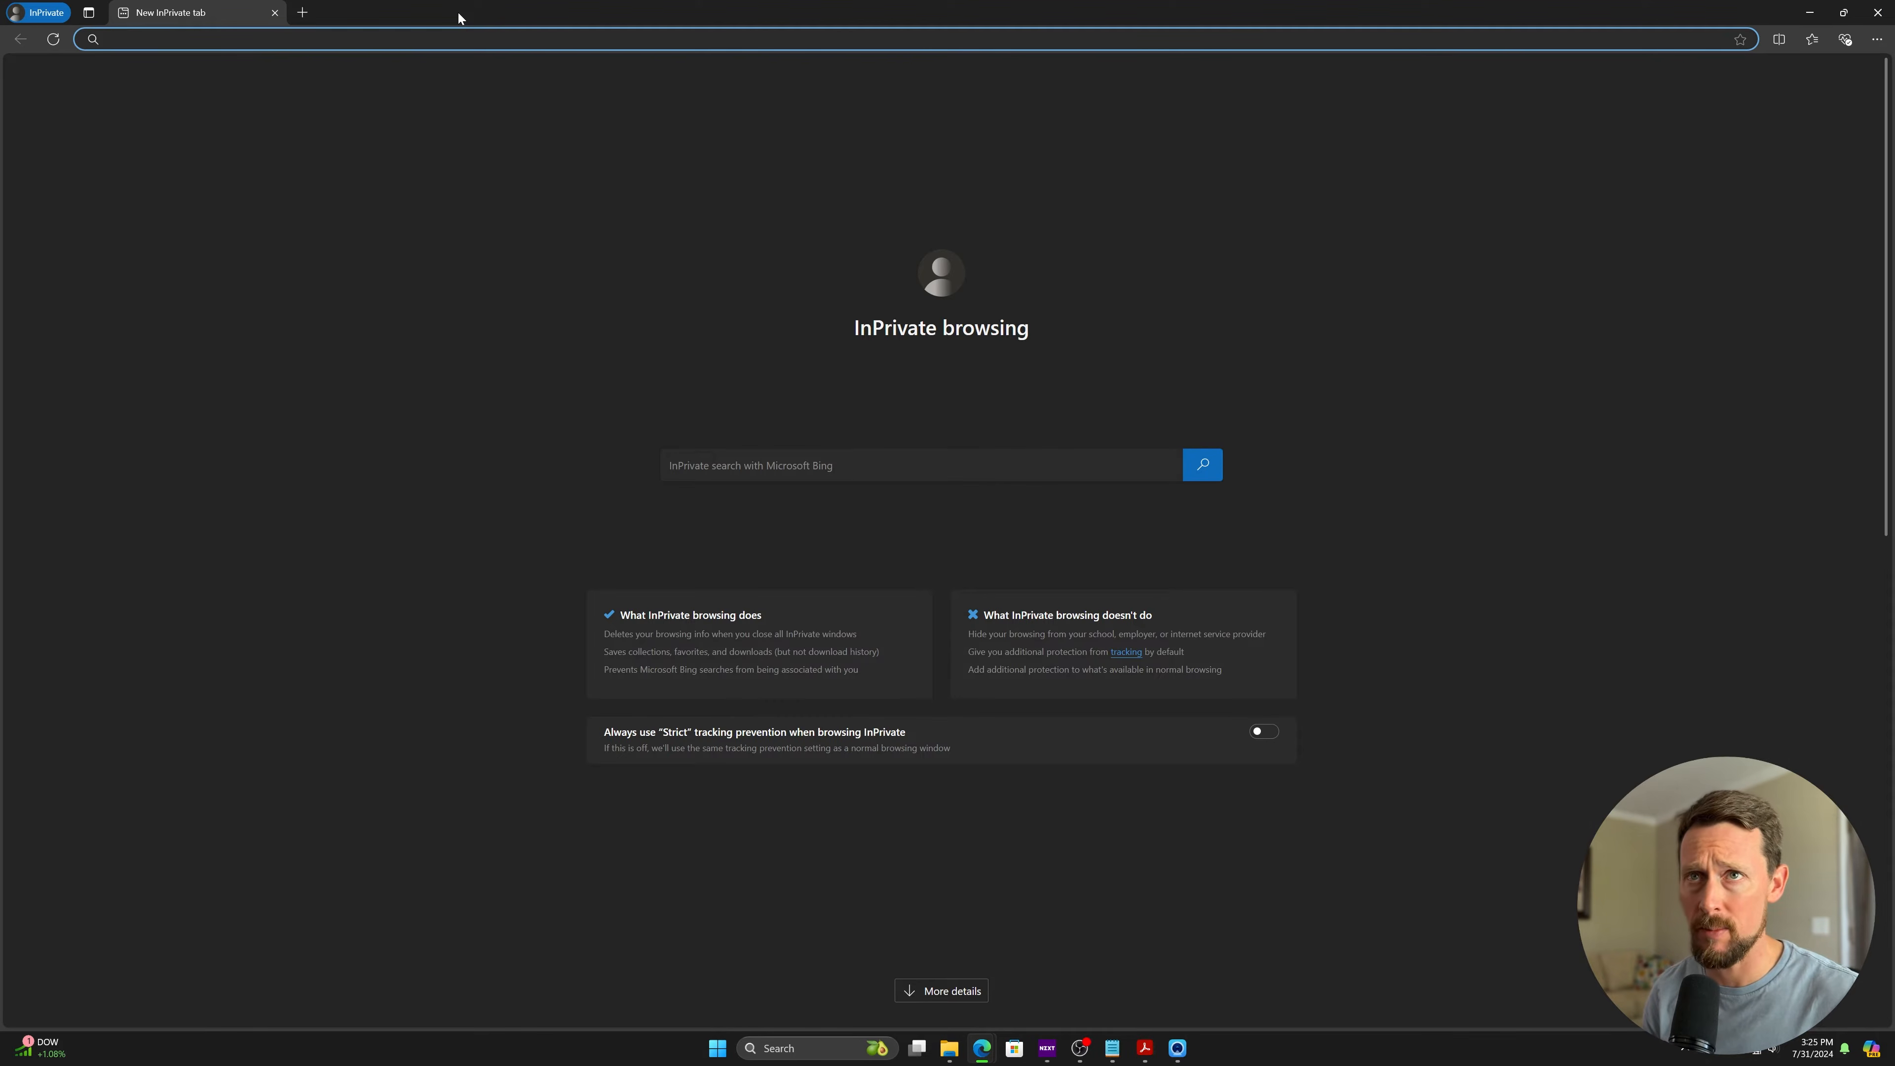
type("g")
key("BackSpace")
key("BackSpace")
type("sheets.new")
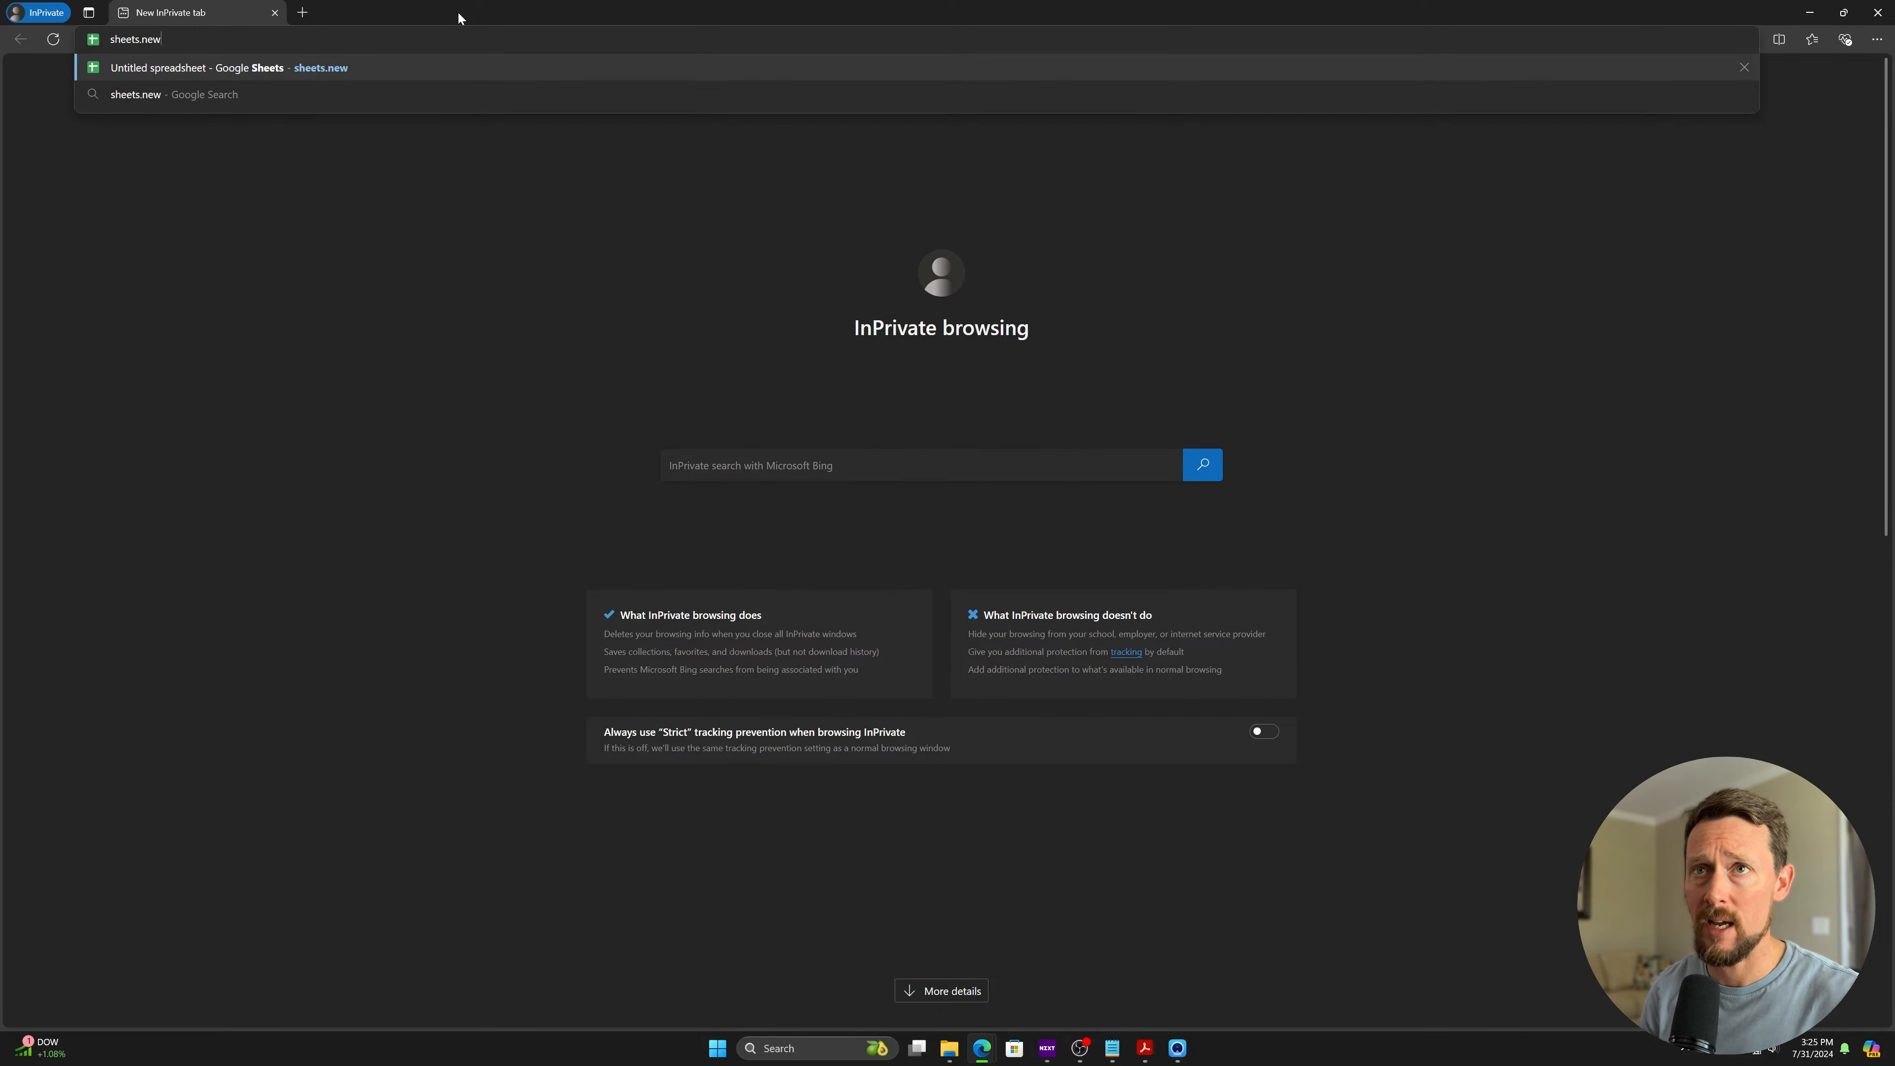
key("Return")
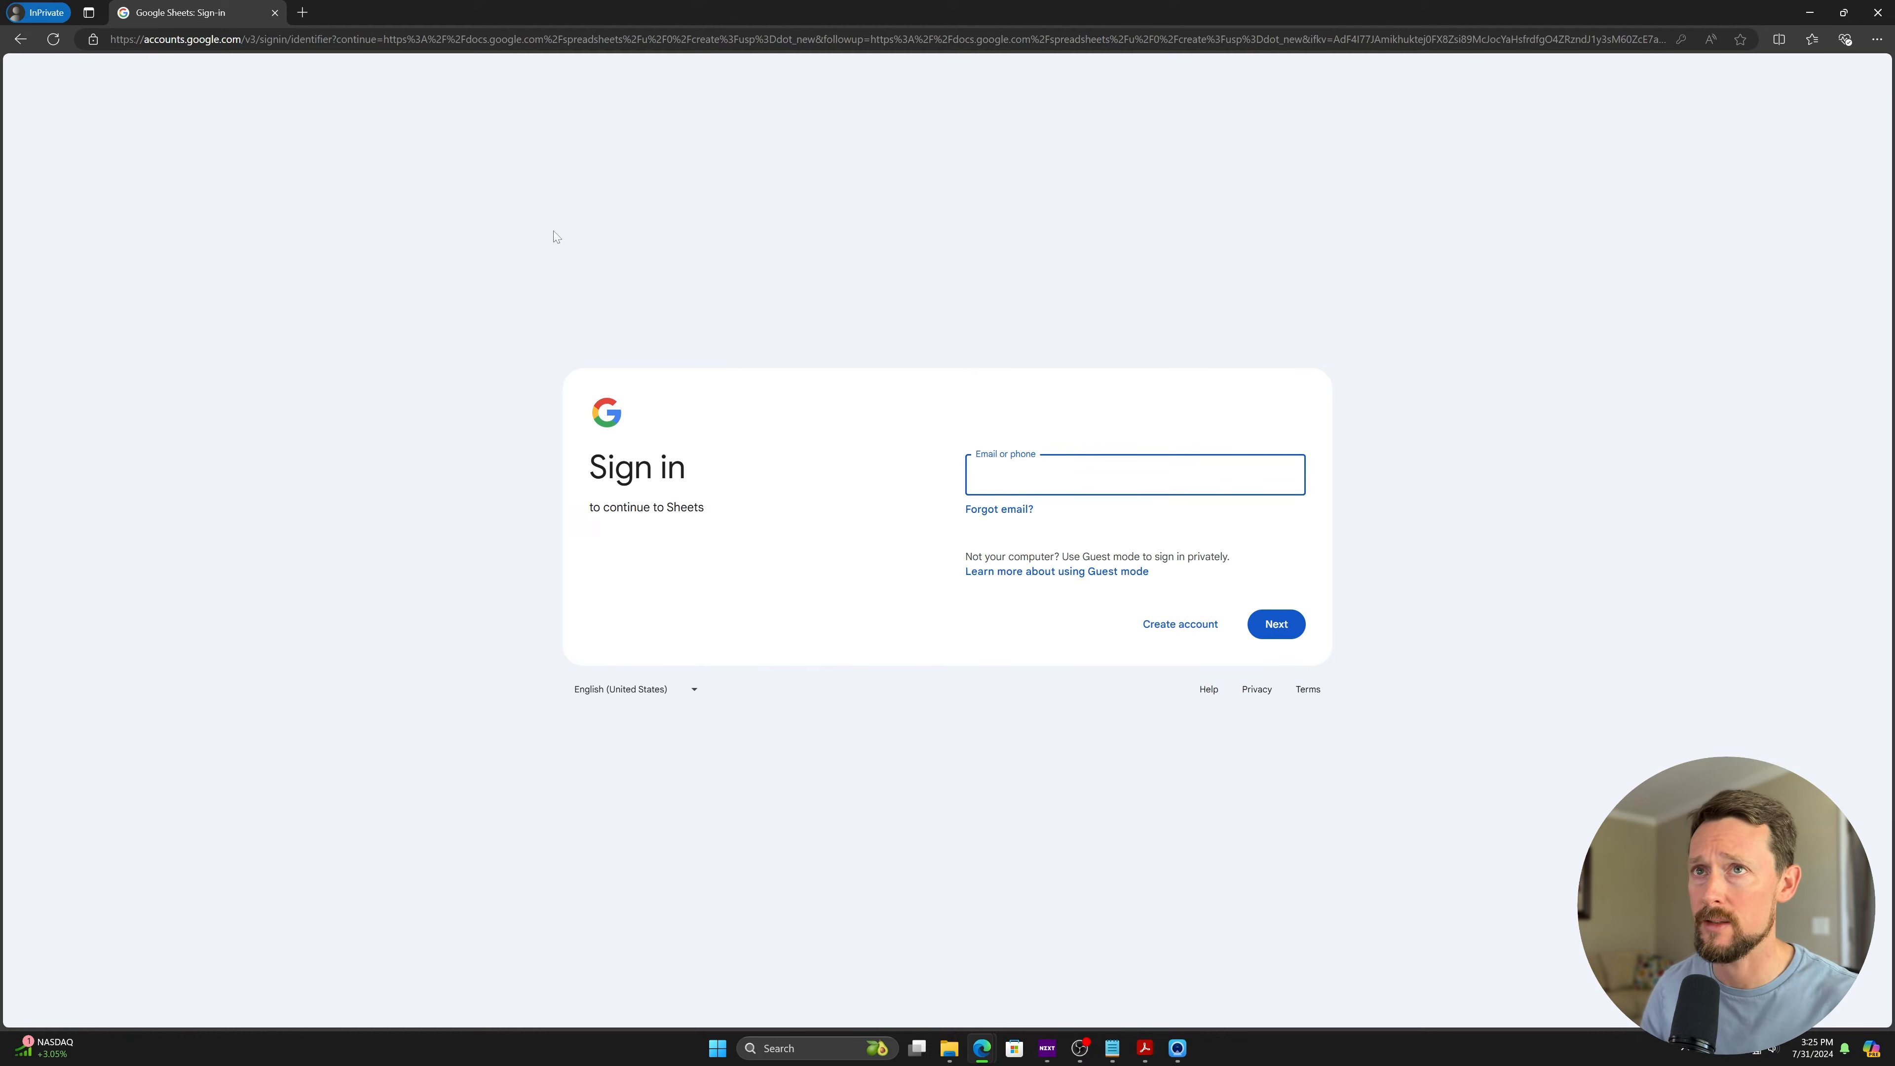
left_click(1173, 627)
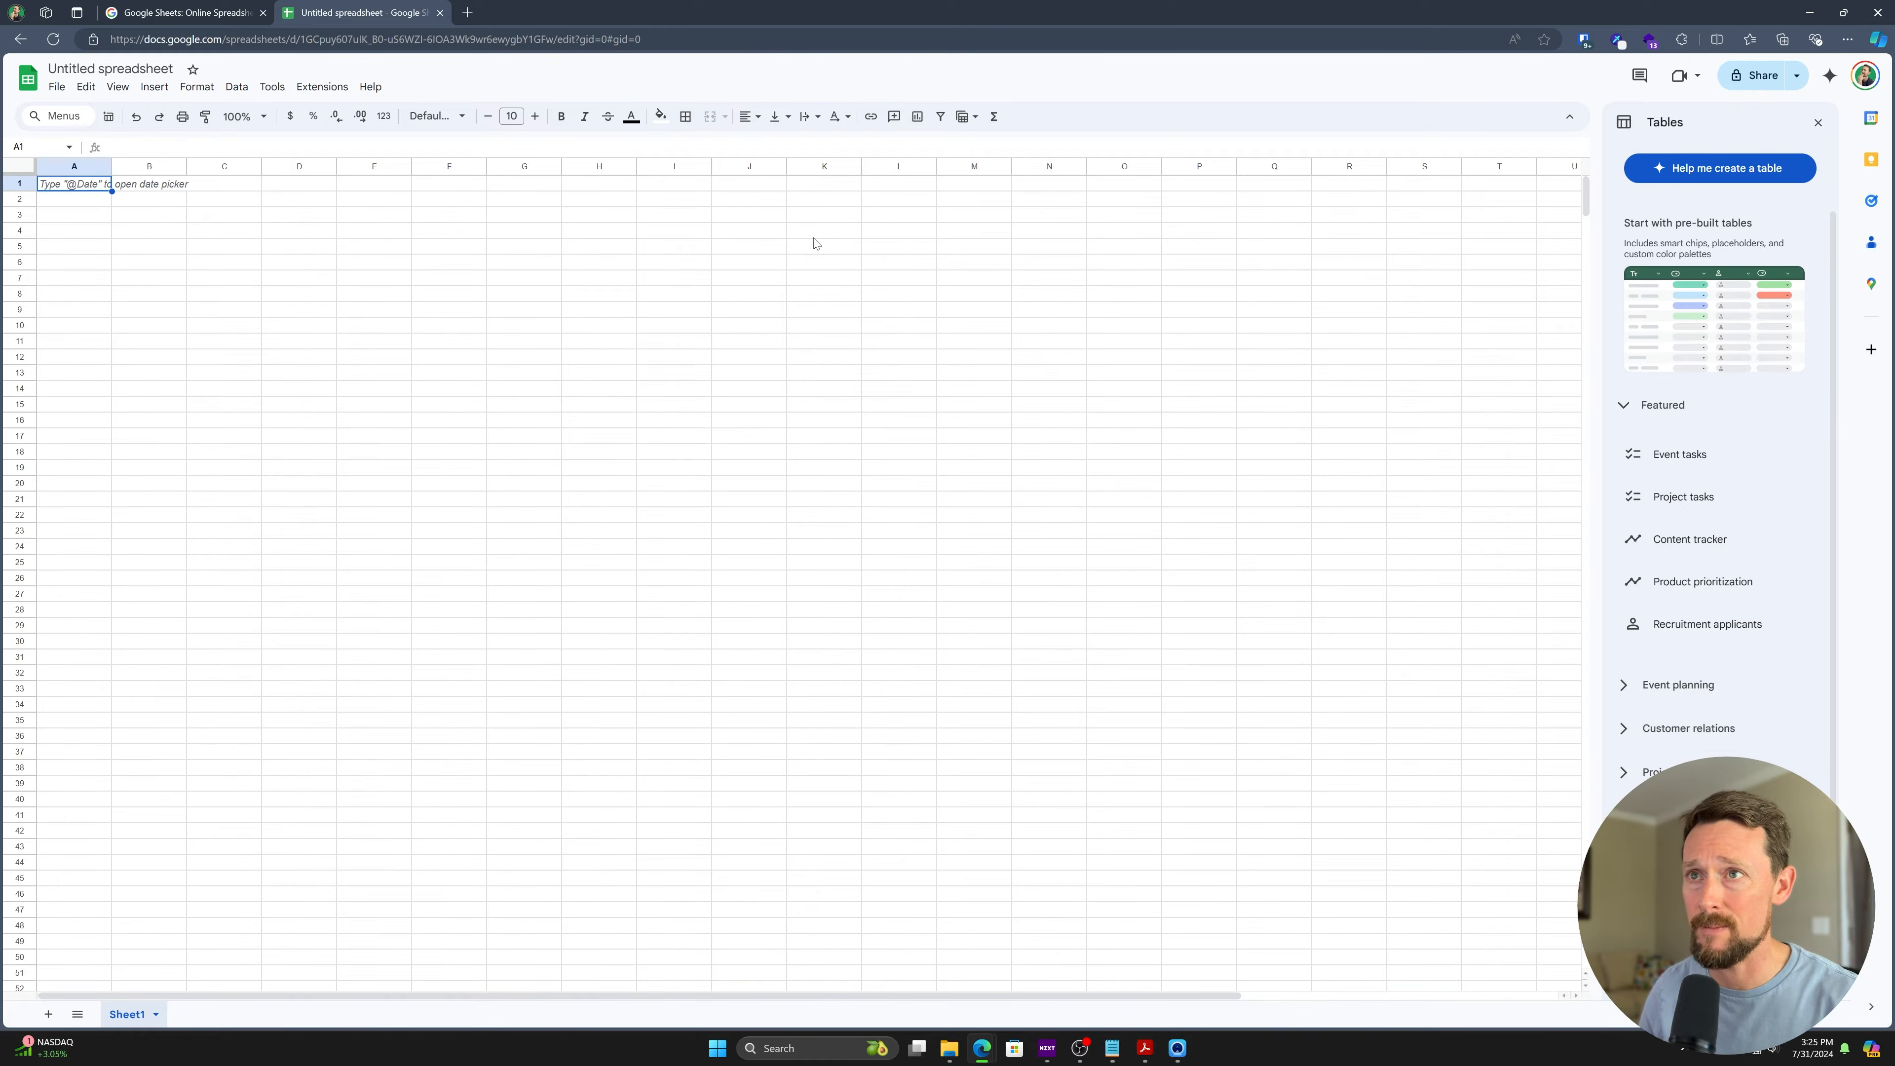
- Zoom the page in twice, to beyond 150%
key("ctrl+plus")
key("ctrl+plus")
key("ctrl+plus")
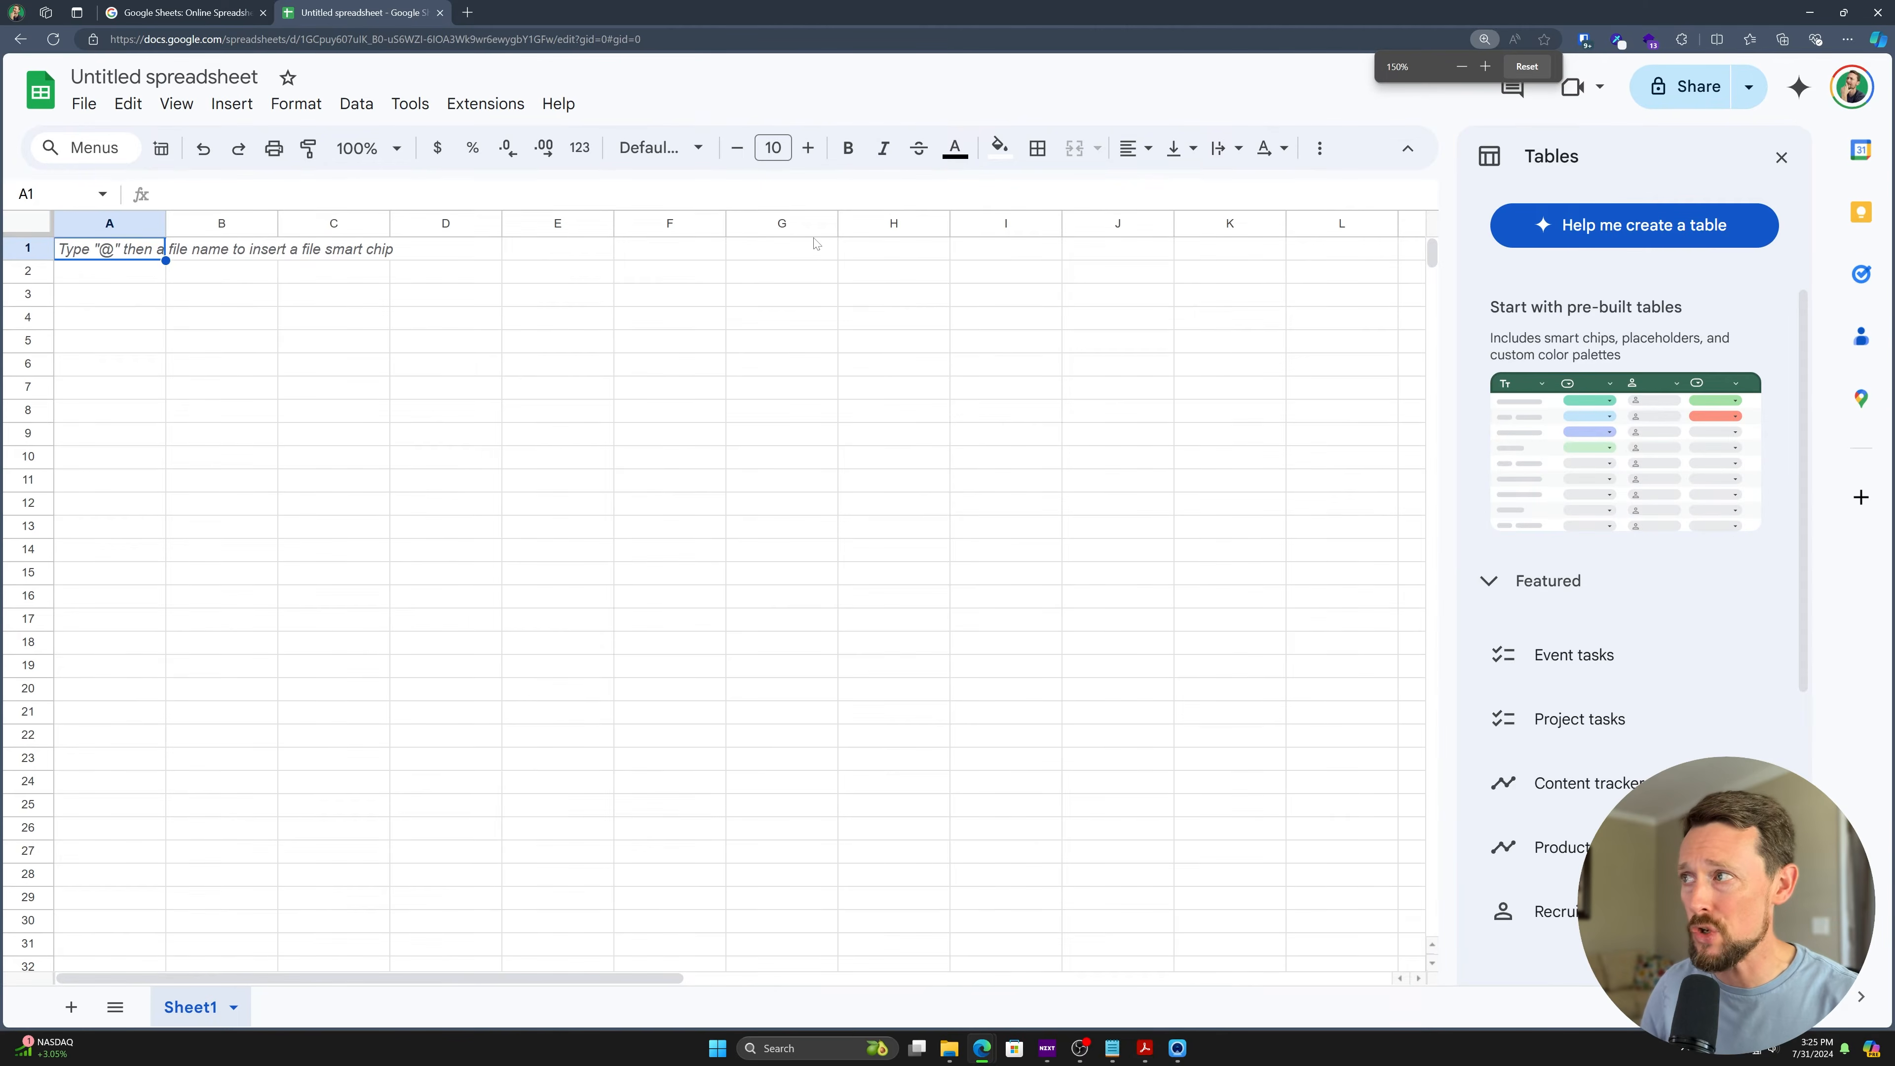
key("ctrl+plus")
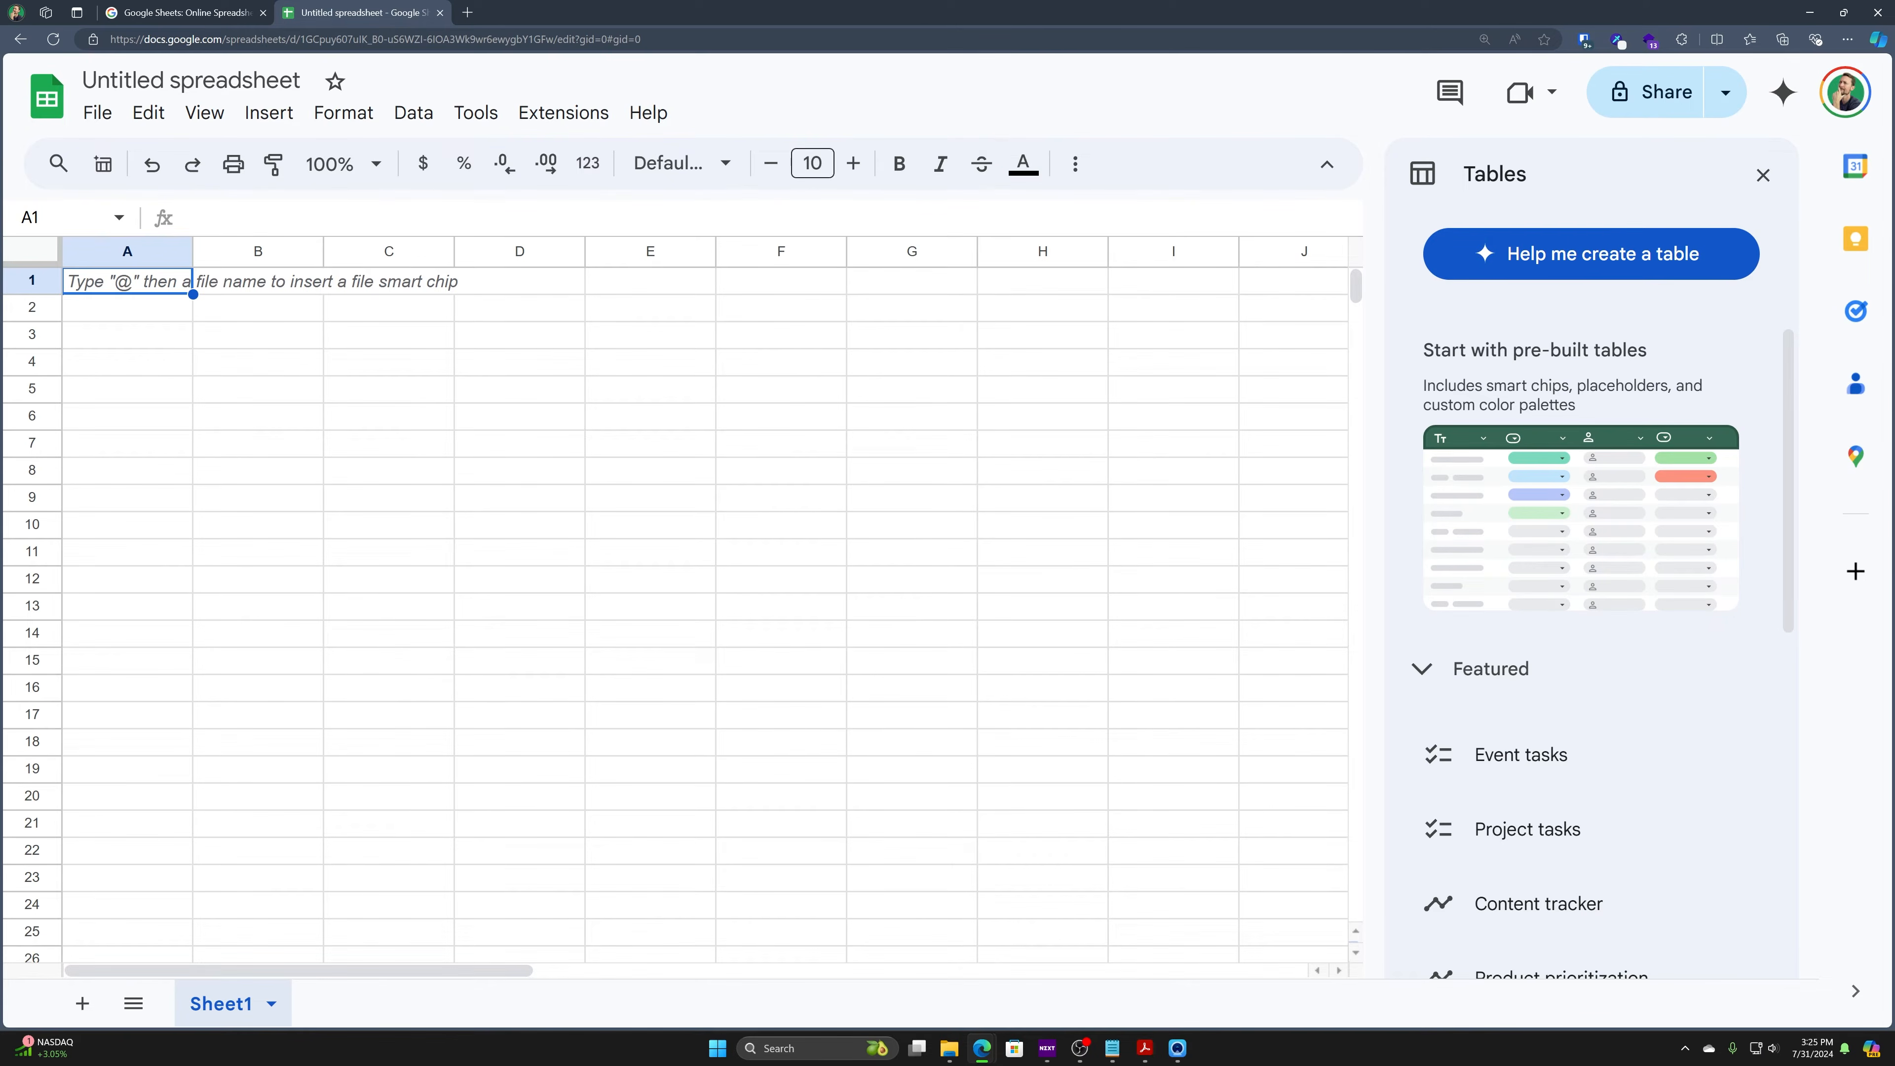
mouse_move(1614, 677)
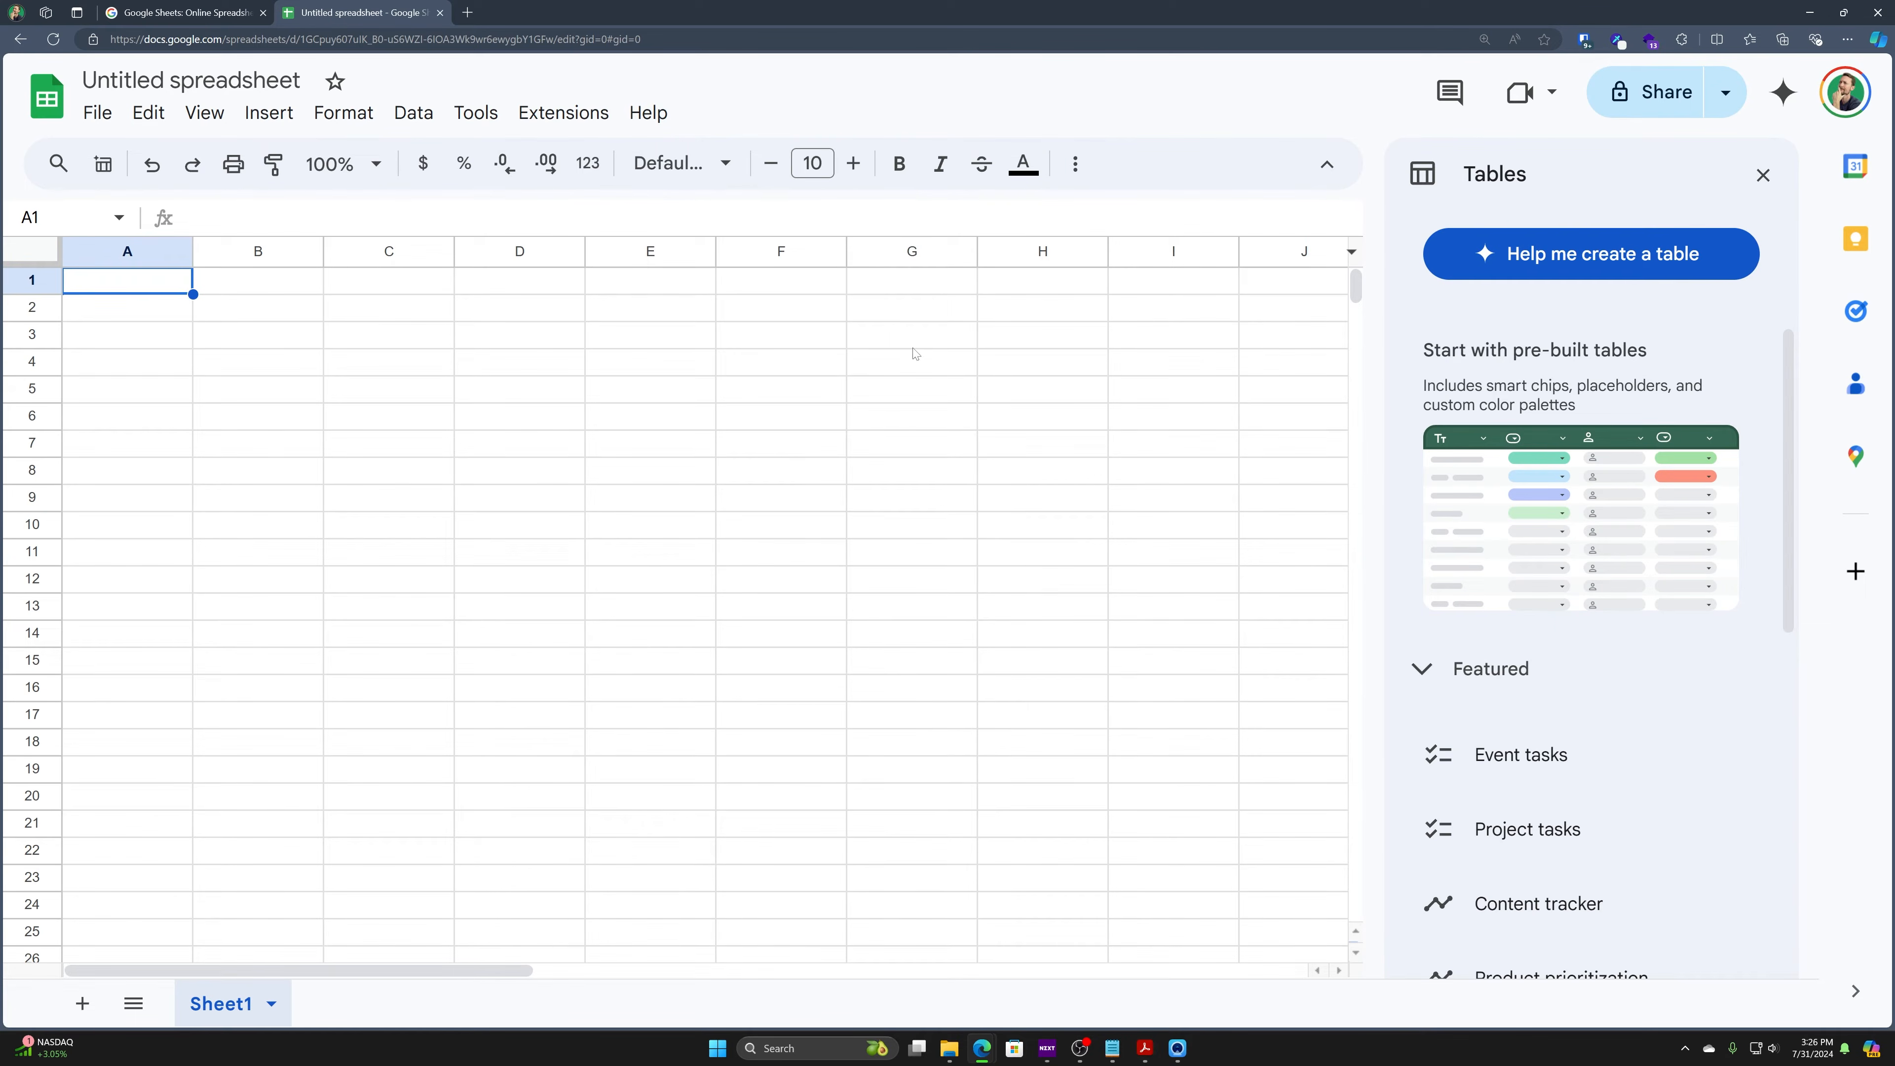
- Select the column headers A through G one after another
left_click(180, 253)
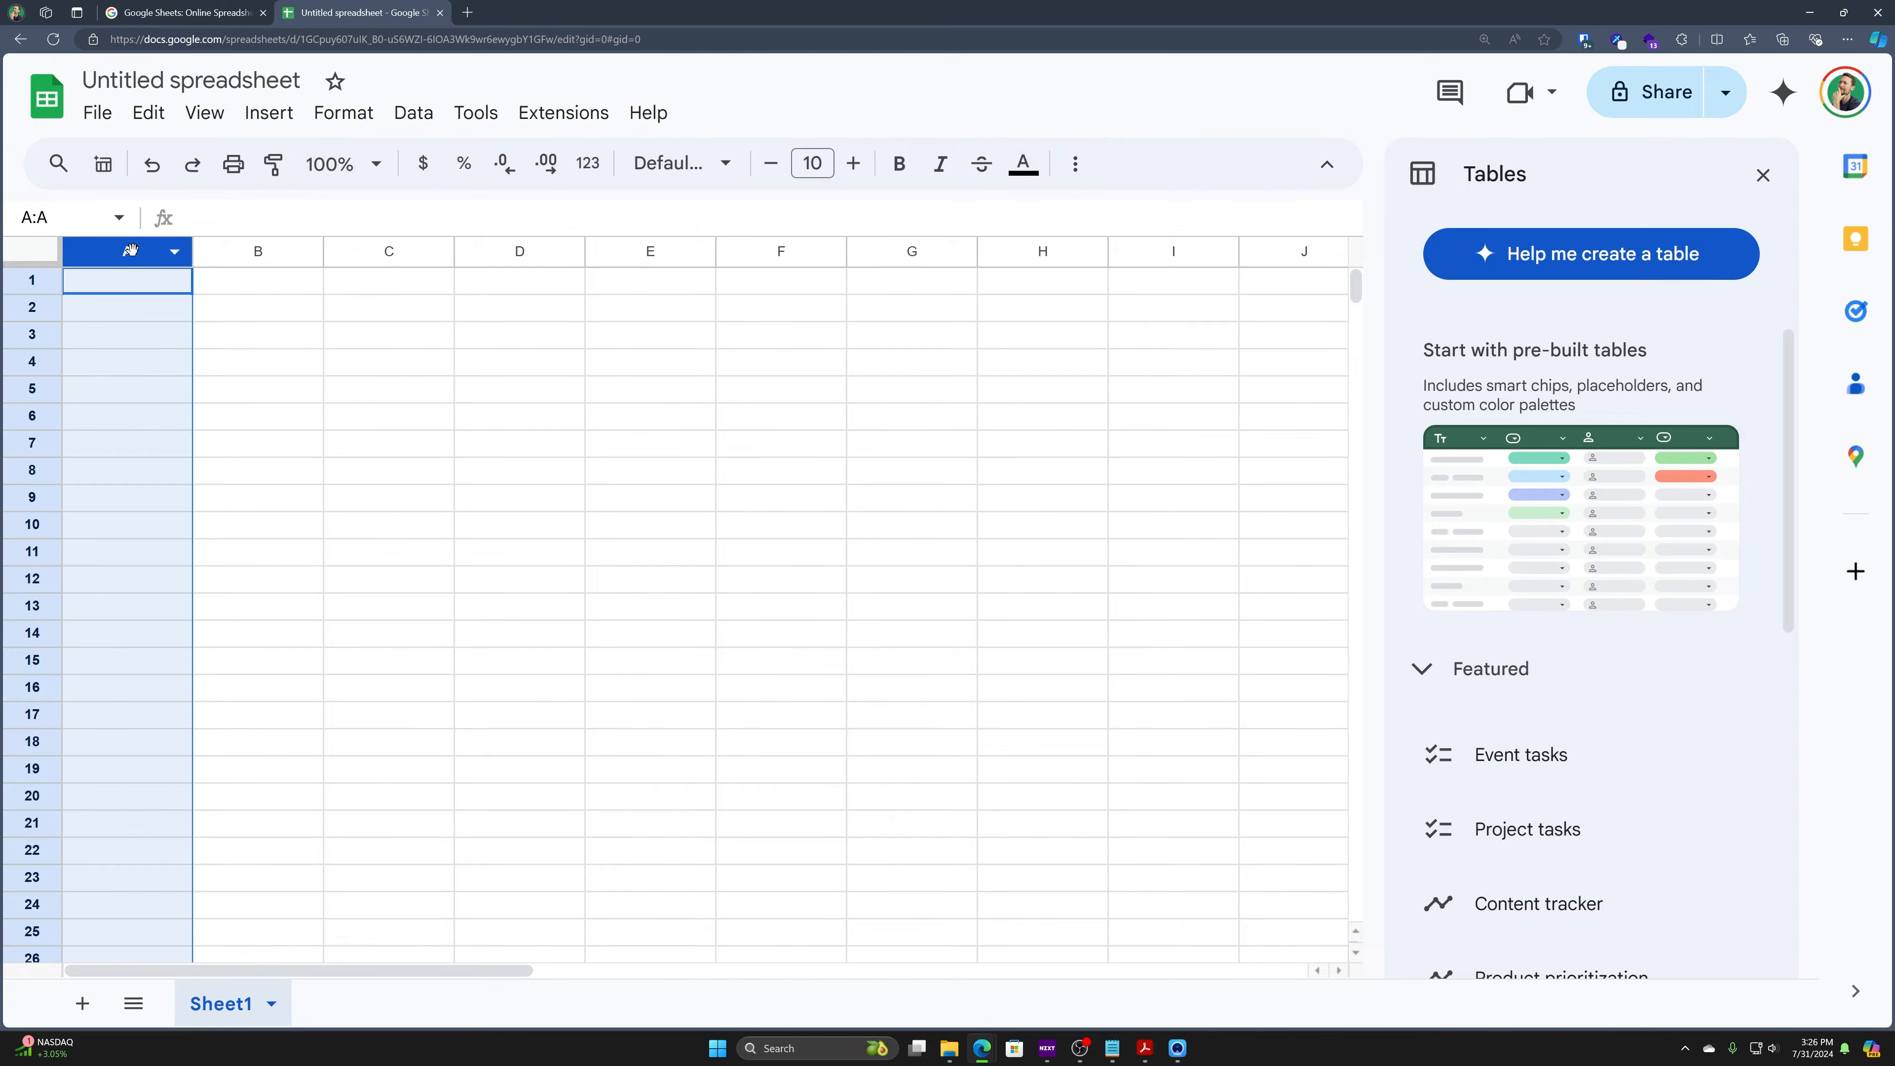
left_click(250, 257)
left_click(365, 253)
left_click(515, 254)
left_click(640, 258)
left_click(831, 257)
left_click(792, 243)
left_click(910, 251)
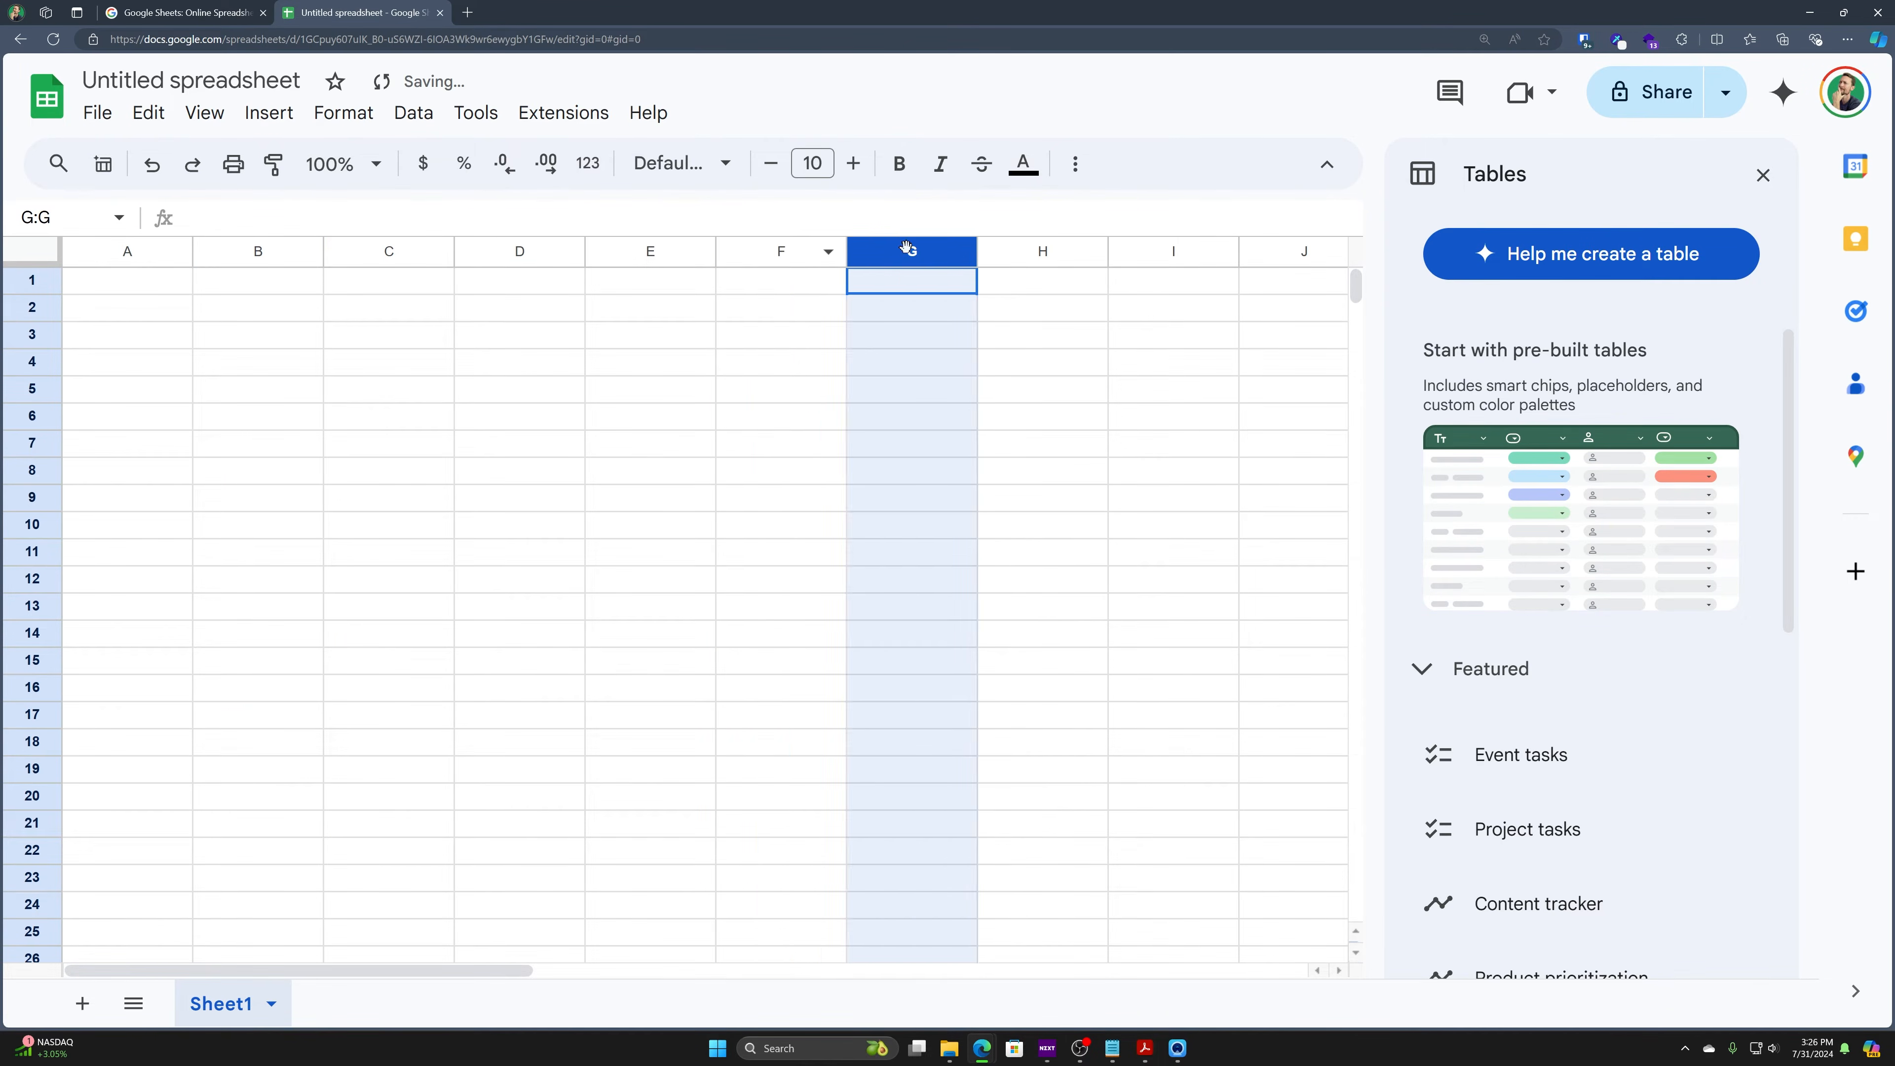
- Insert six columns to the right of columns U–Z
scroll(1043, 329, "right", 10)
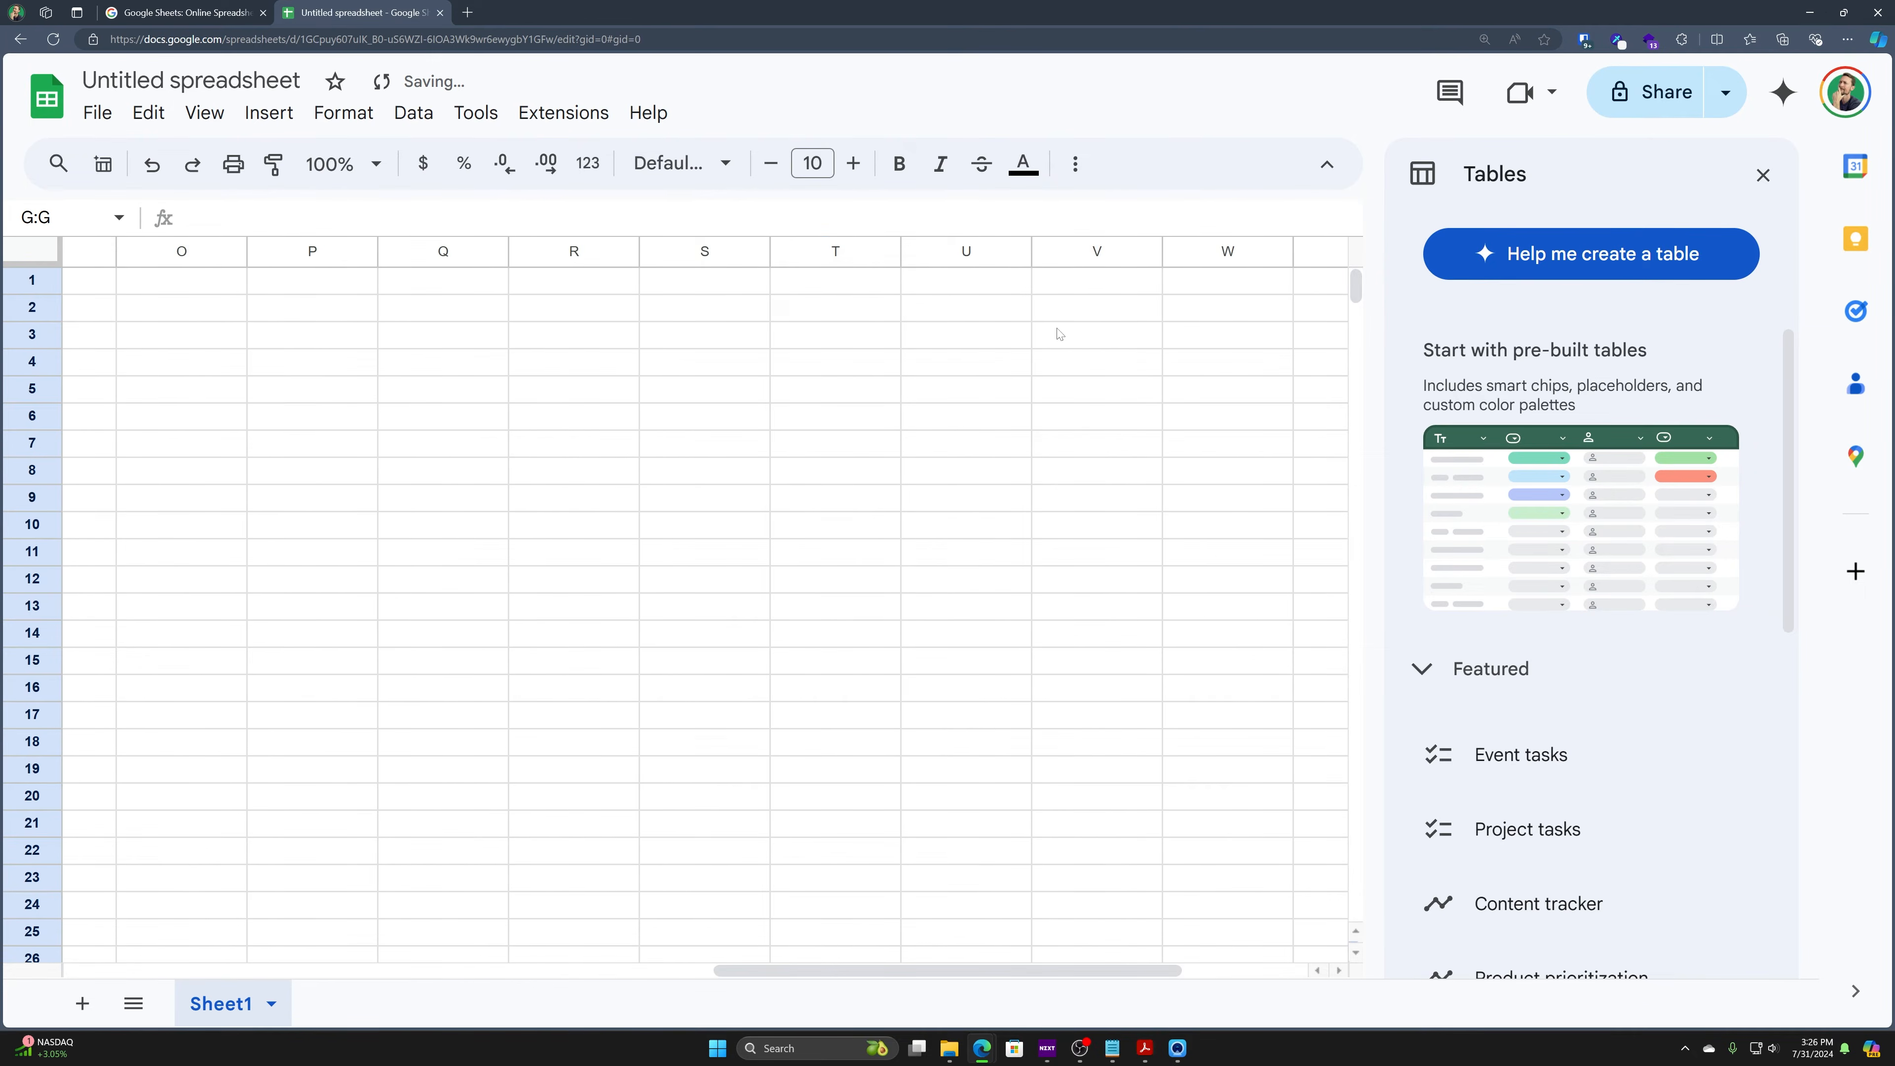
left_click_drag(1281, 252, 627, 251)
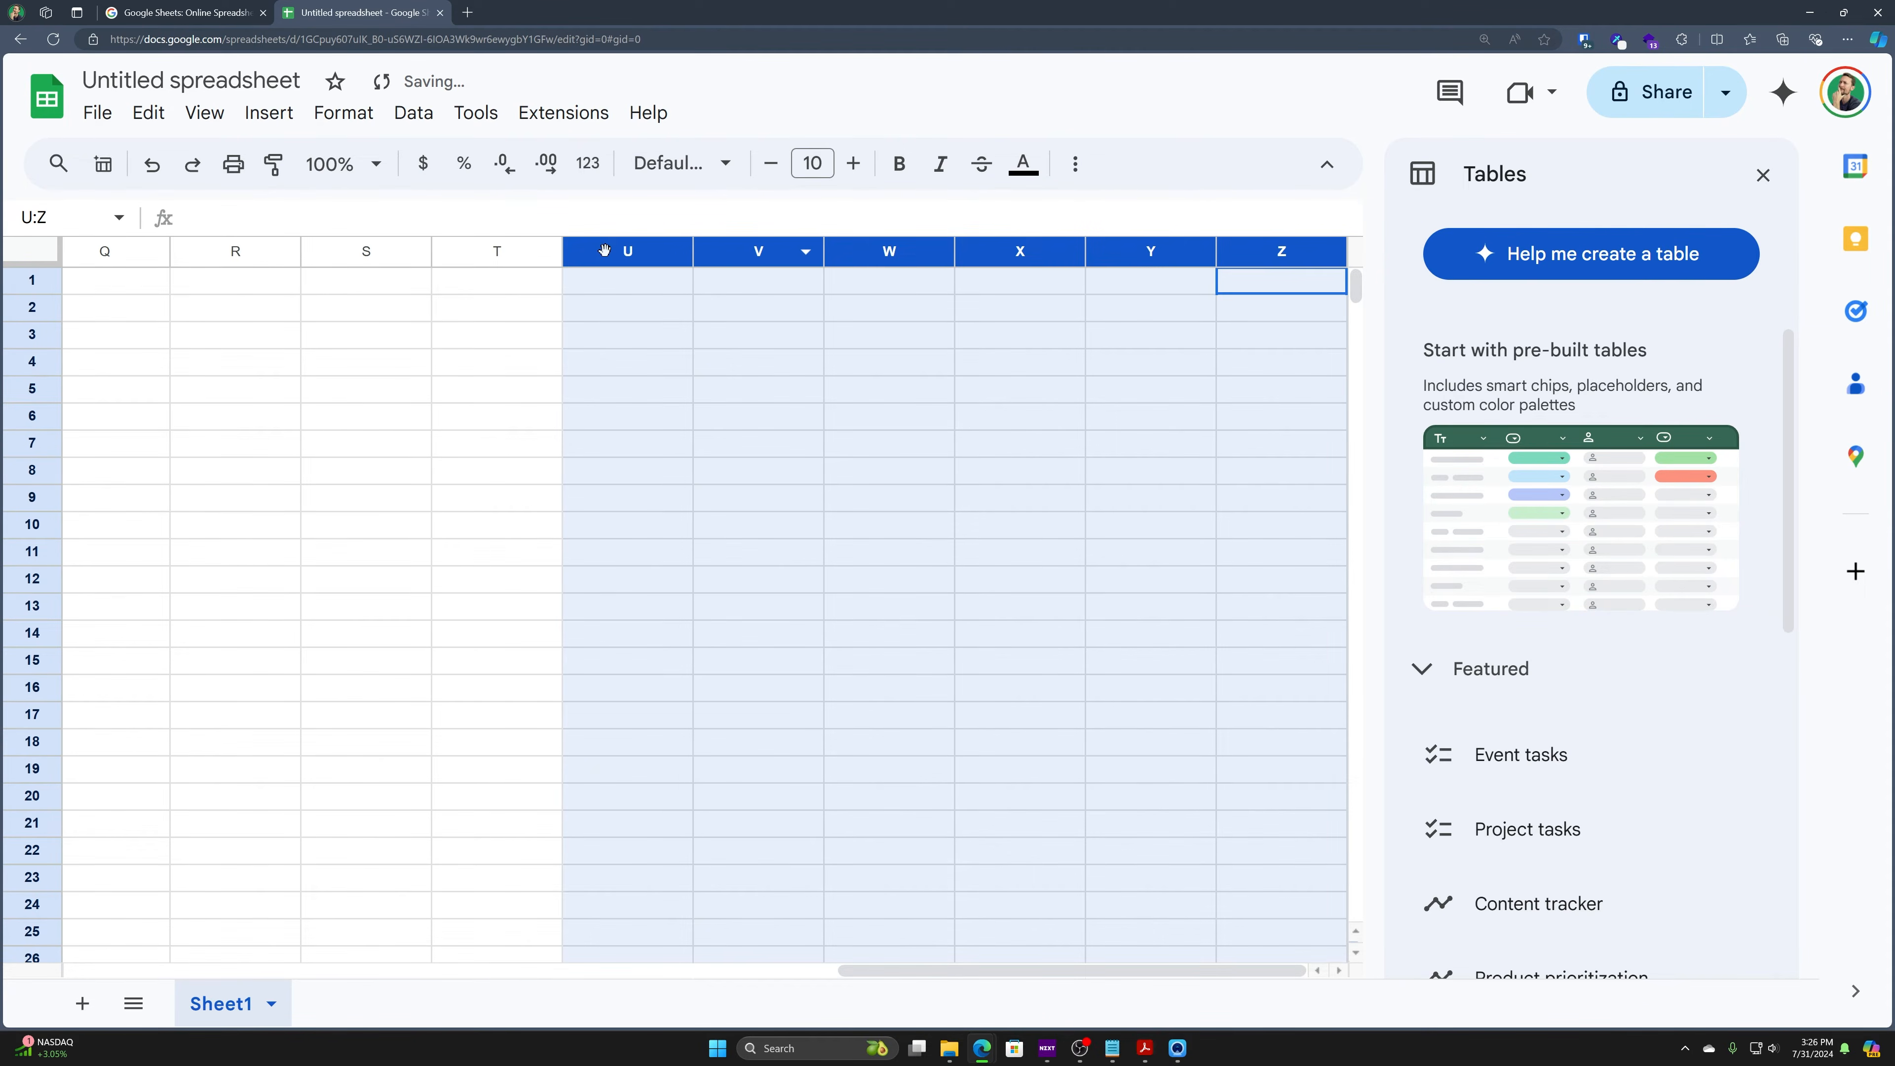
right_click(608, 252)
left_click(882, 417)
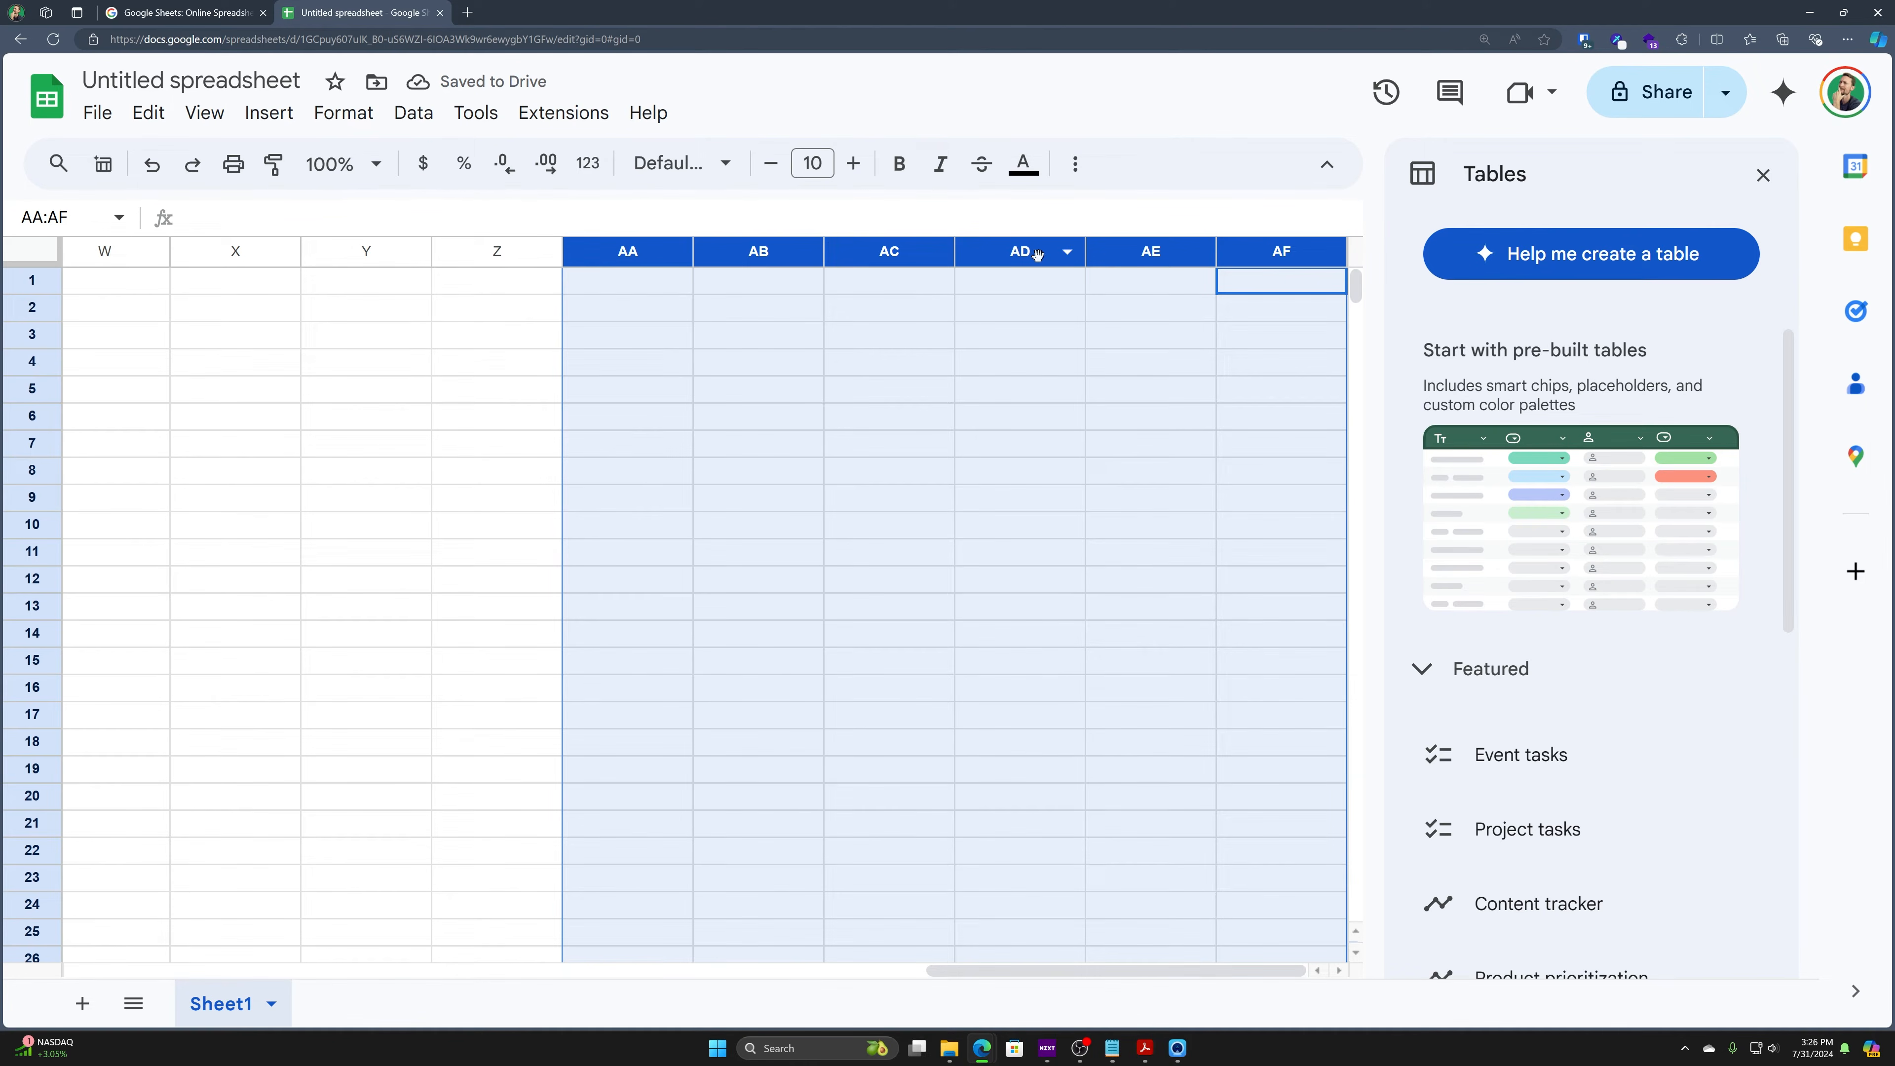
- Delete the six added columns AA–AF, then select a block of rows from row 1
left_click(862, 361)
left_click_drag(682, 252, 895, 251)
left_click(1281, 251, "shift")
right_click(1260, 251)
left_click(1343, 453)
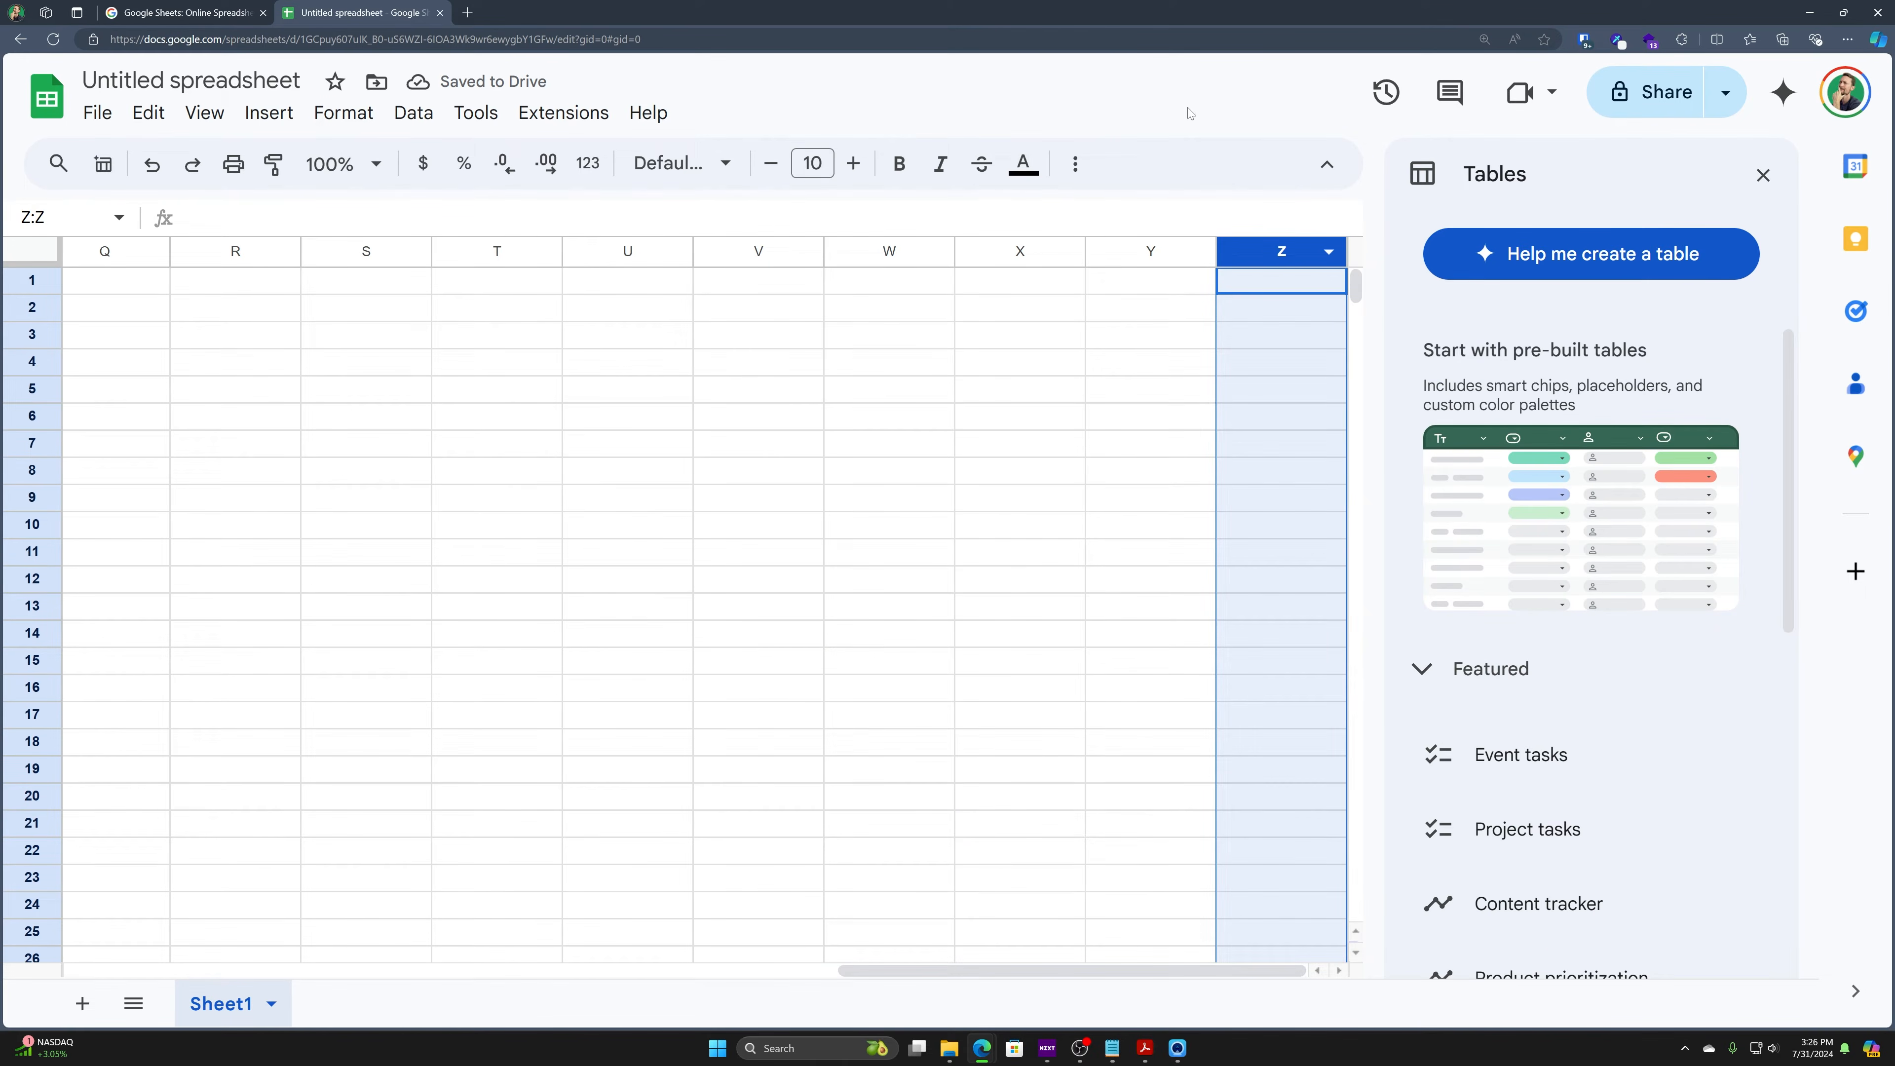
left_click_drag(44, 280, 80, 769)
- Add 1000 rows twice below row 1000 to reach 3000 rows, then return to A1
scroll(101, 732, "down", 20)
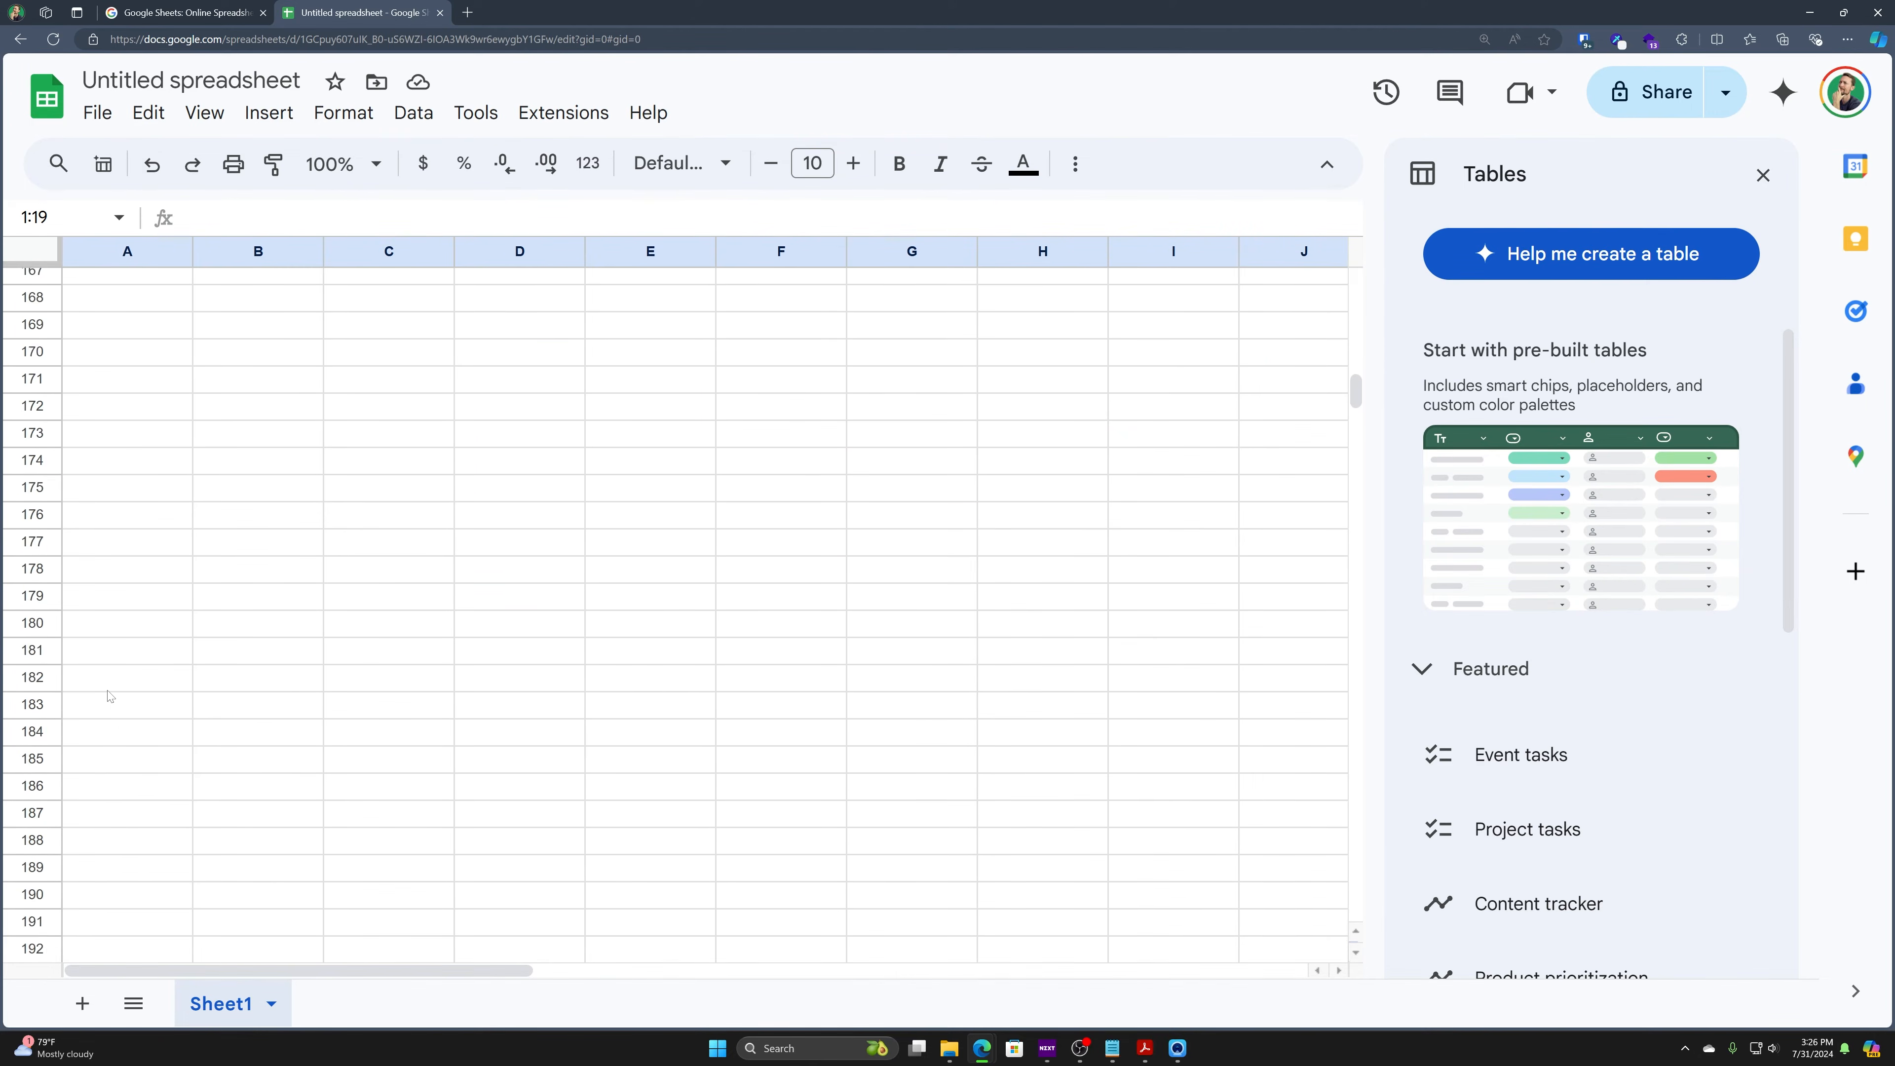
scroll(110, 696, "down", 20)
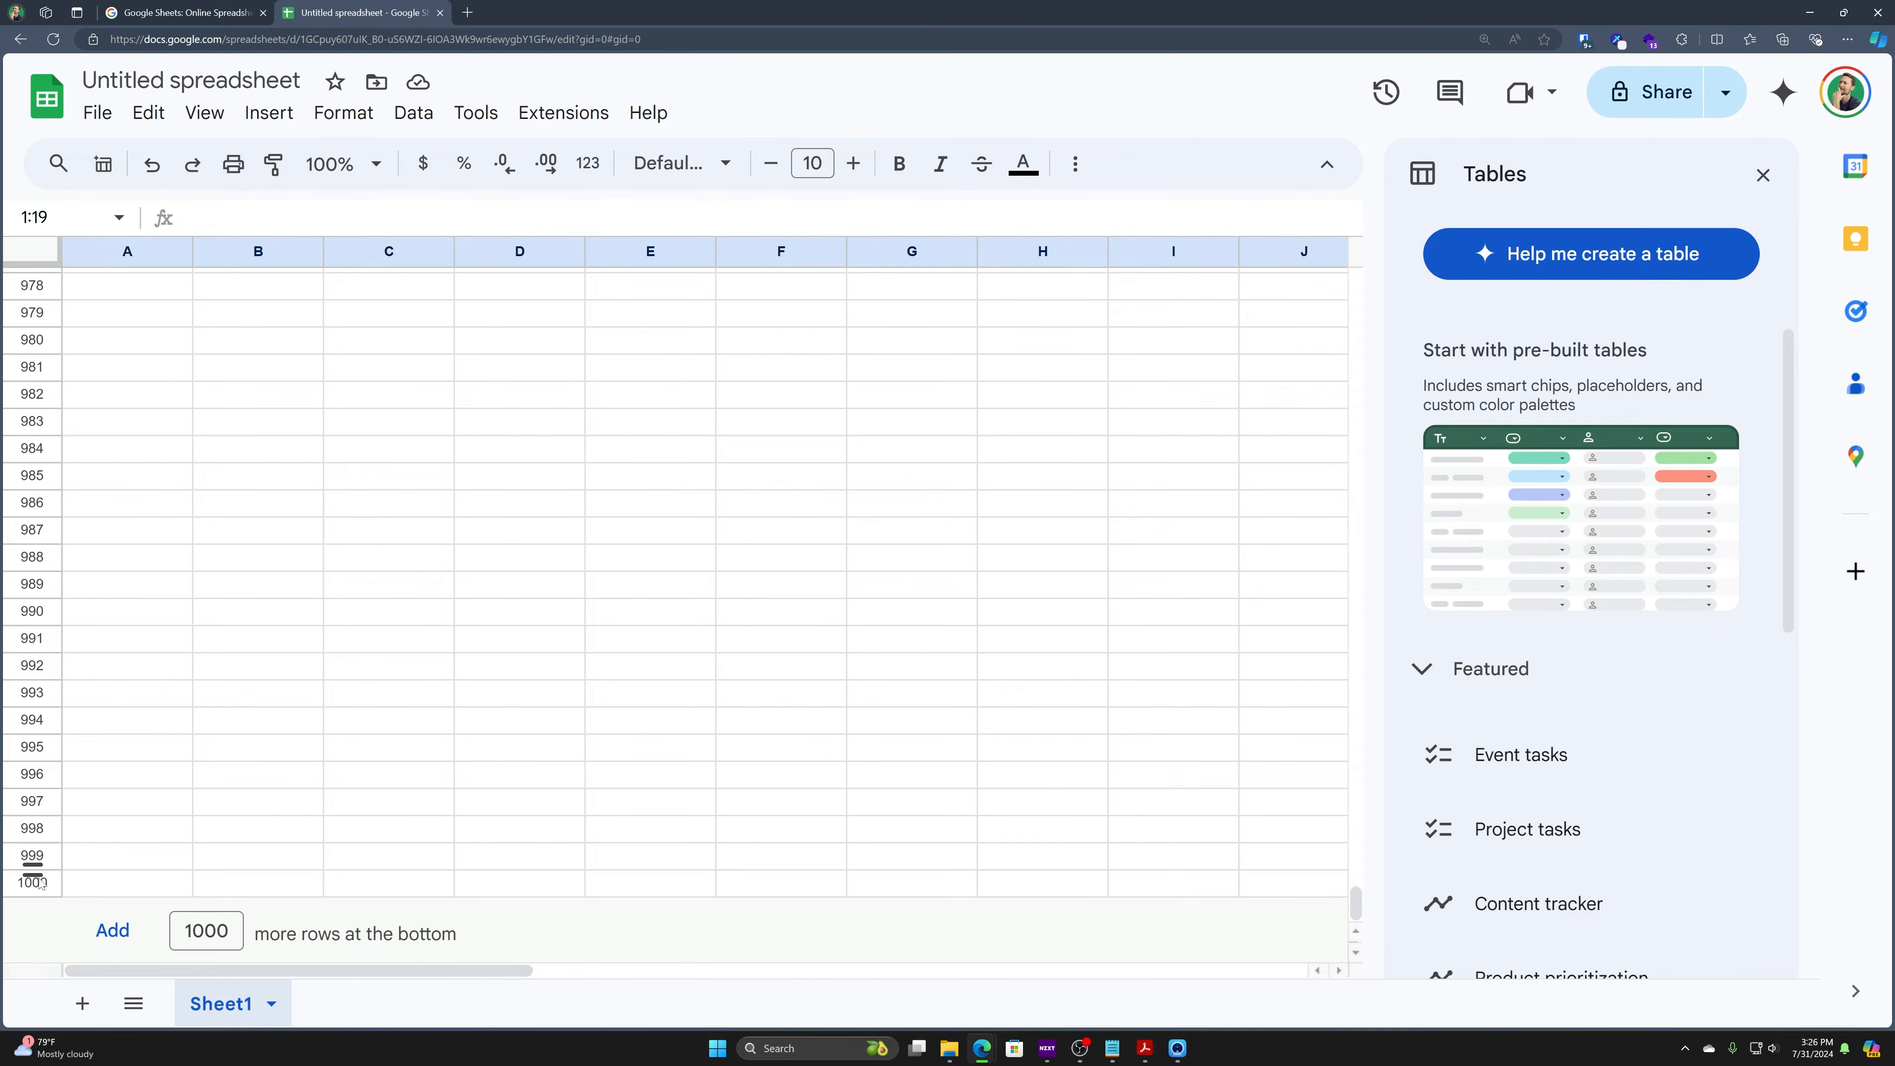
left_click(34, 881)
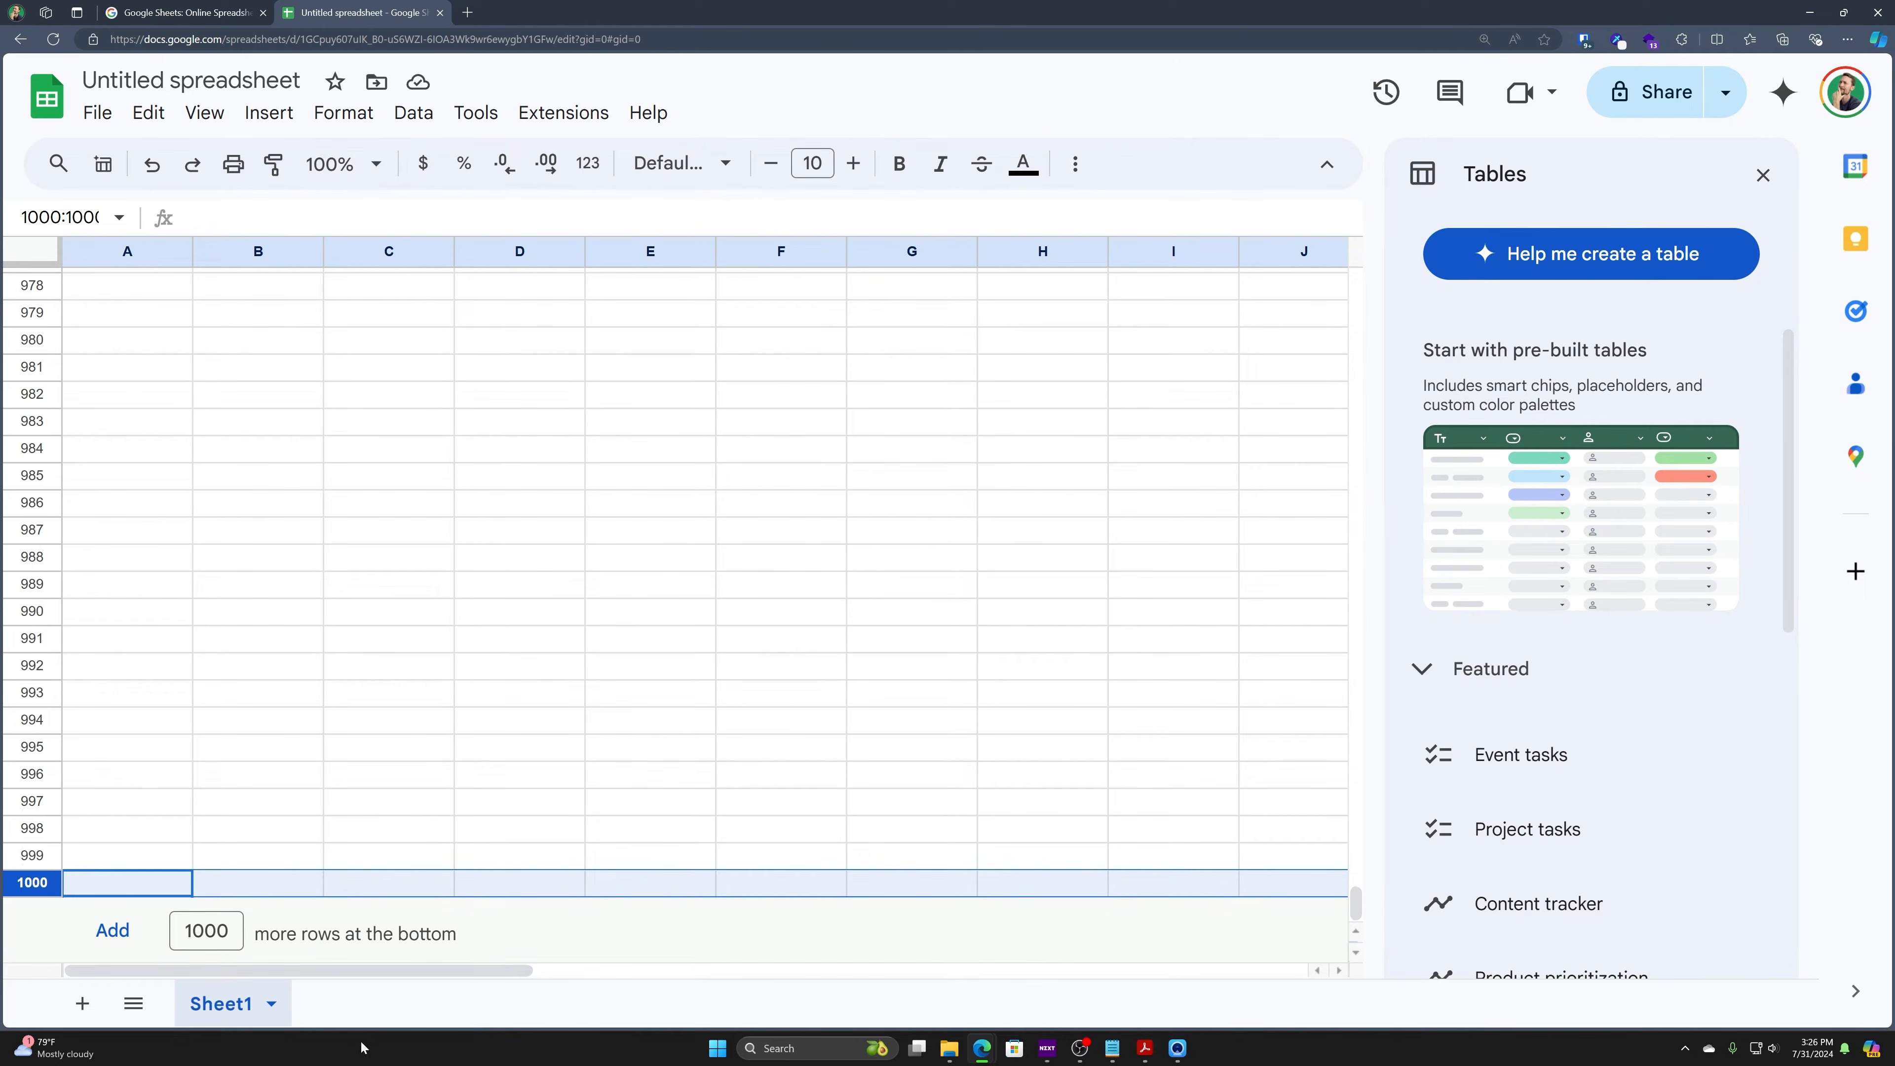
left_click_drag(216, 931, 183, 931)
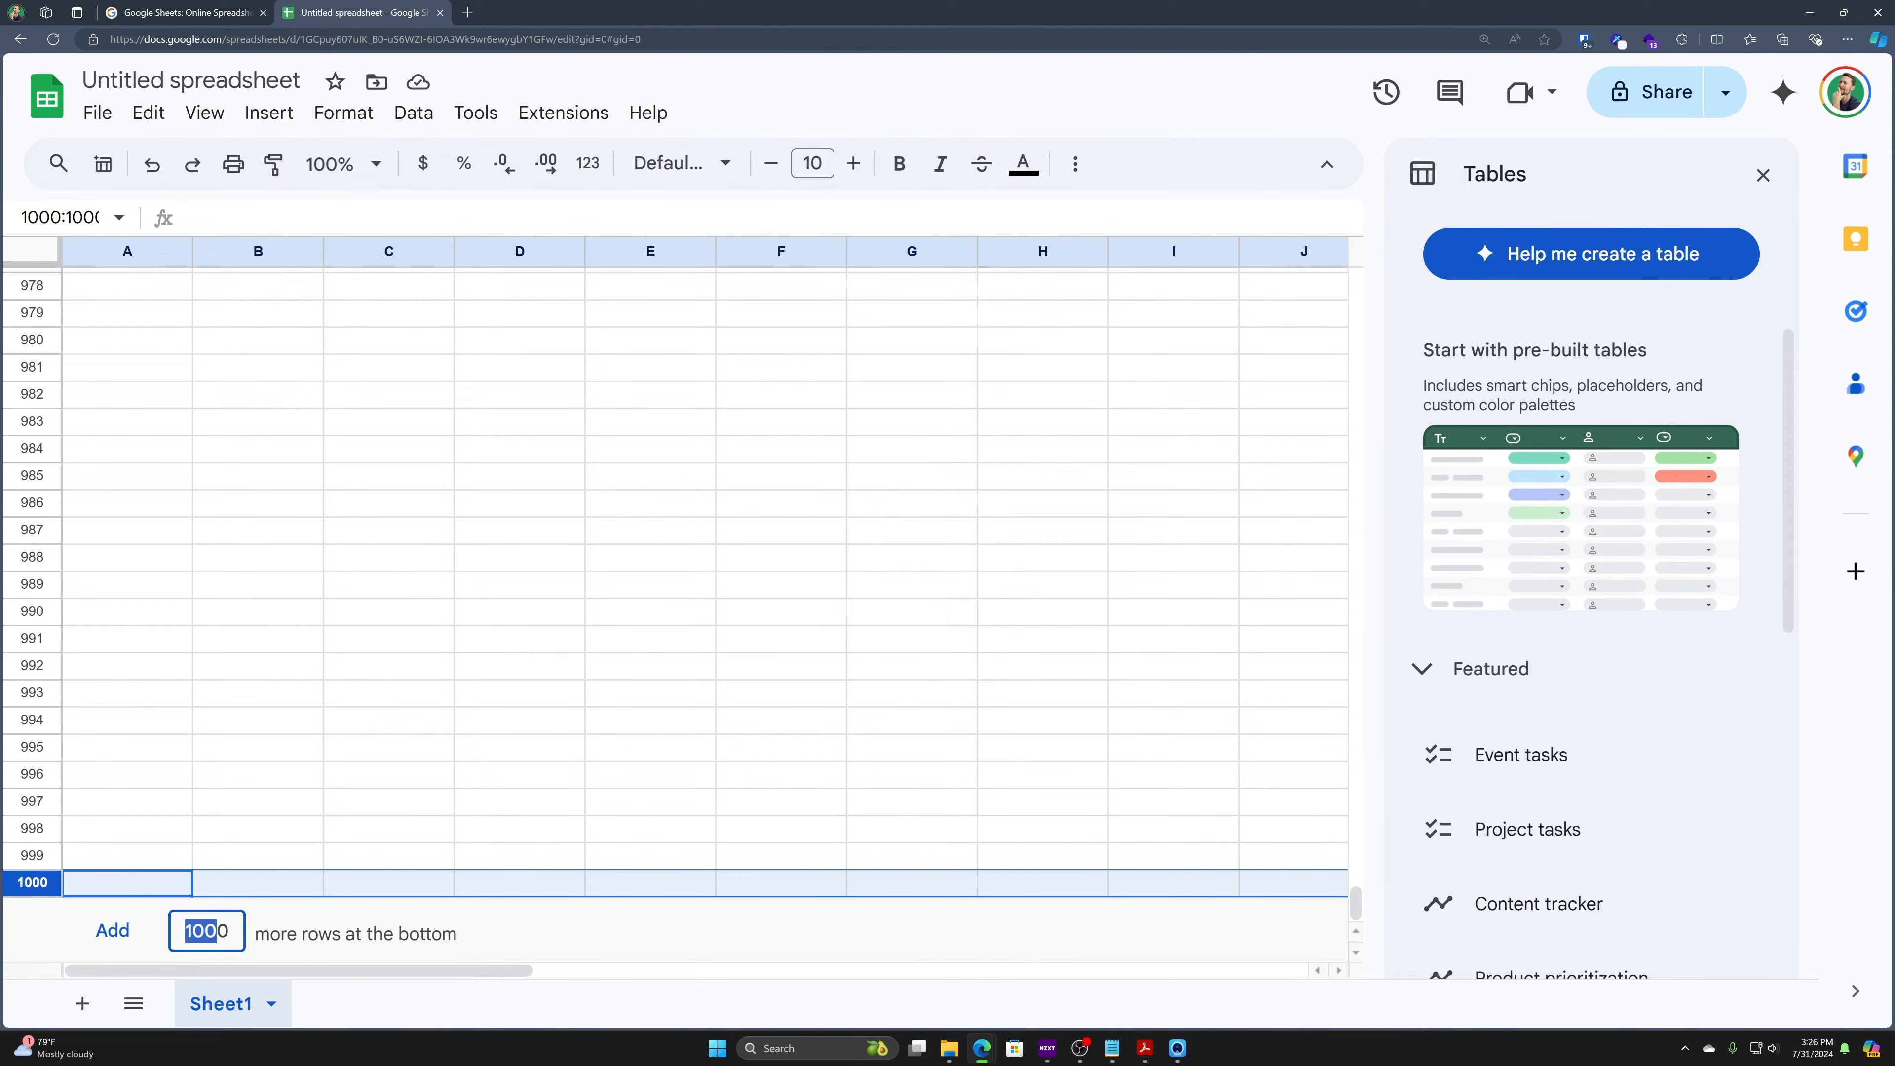
left_click(153, 938)
left_click(153, 938)
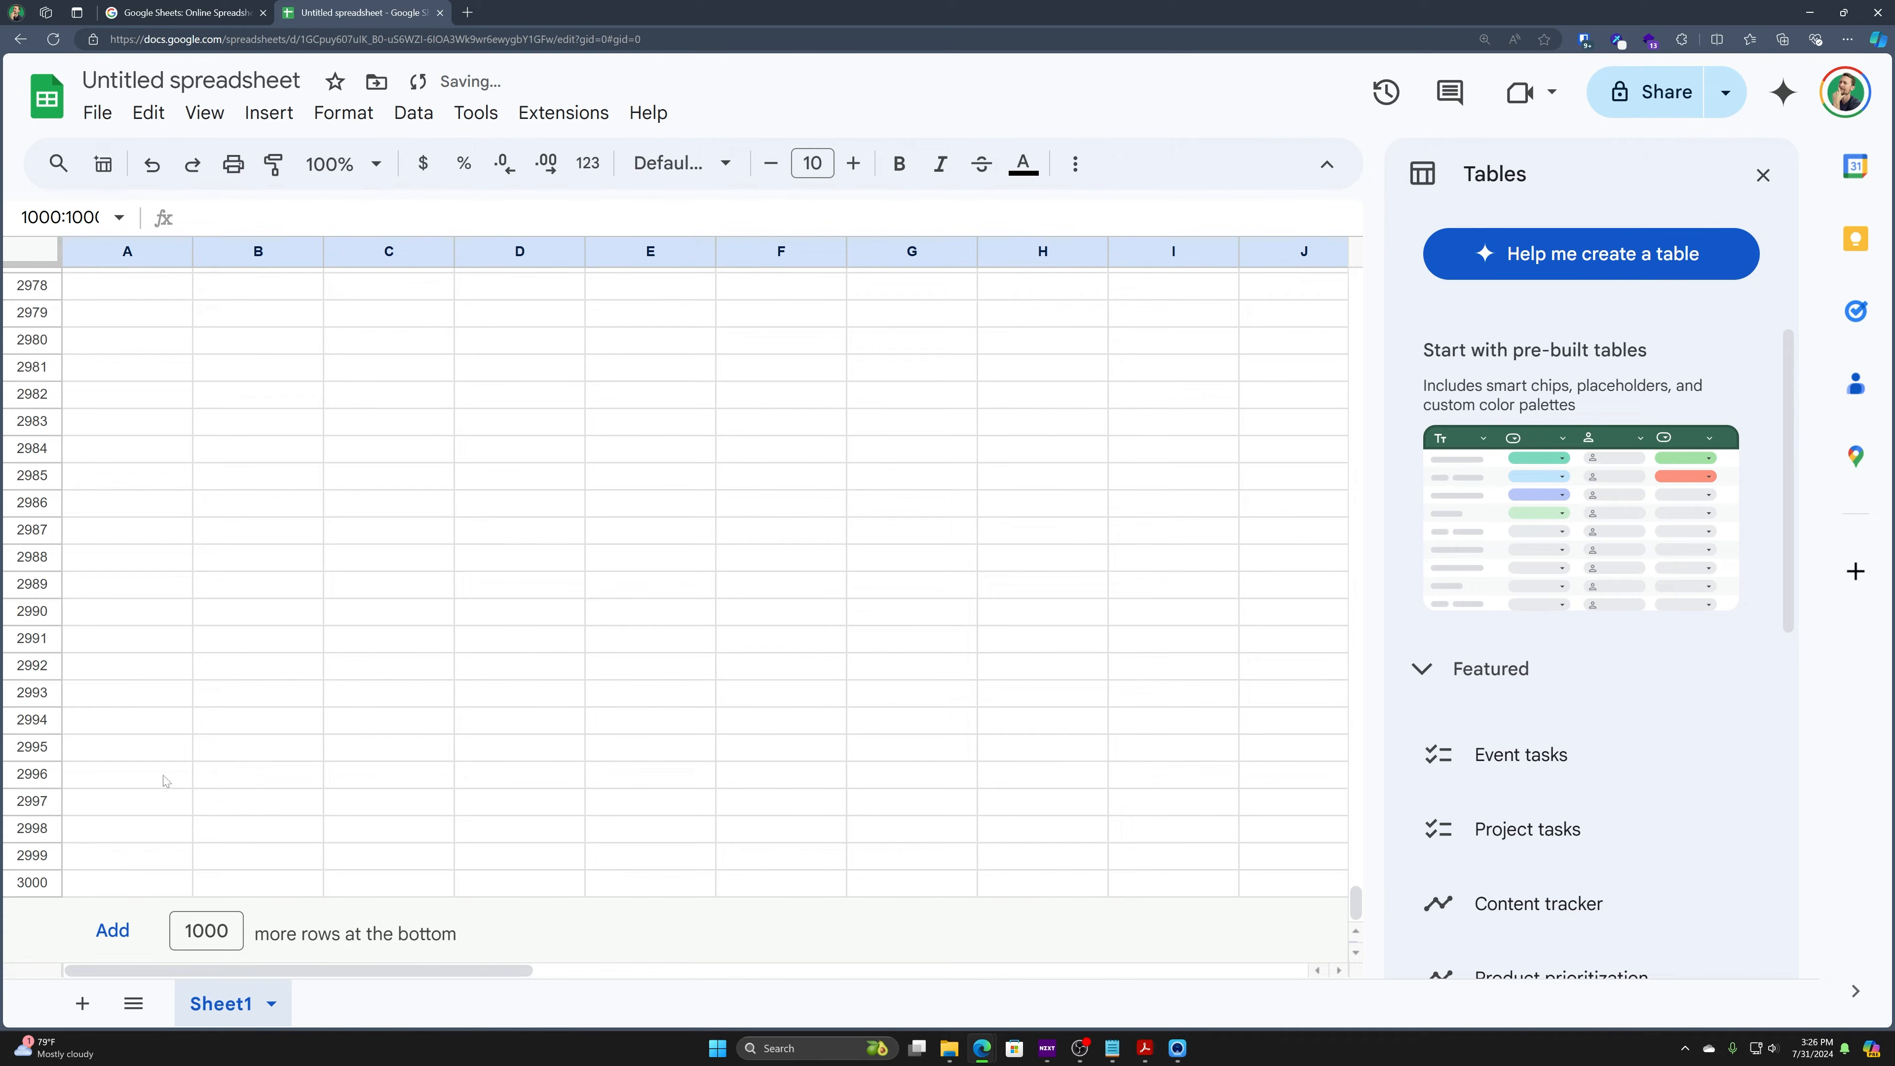
left_click(105, 888)
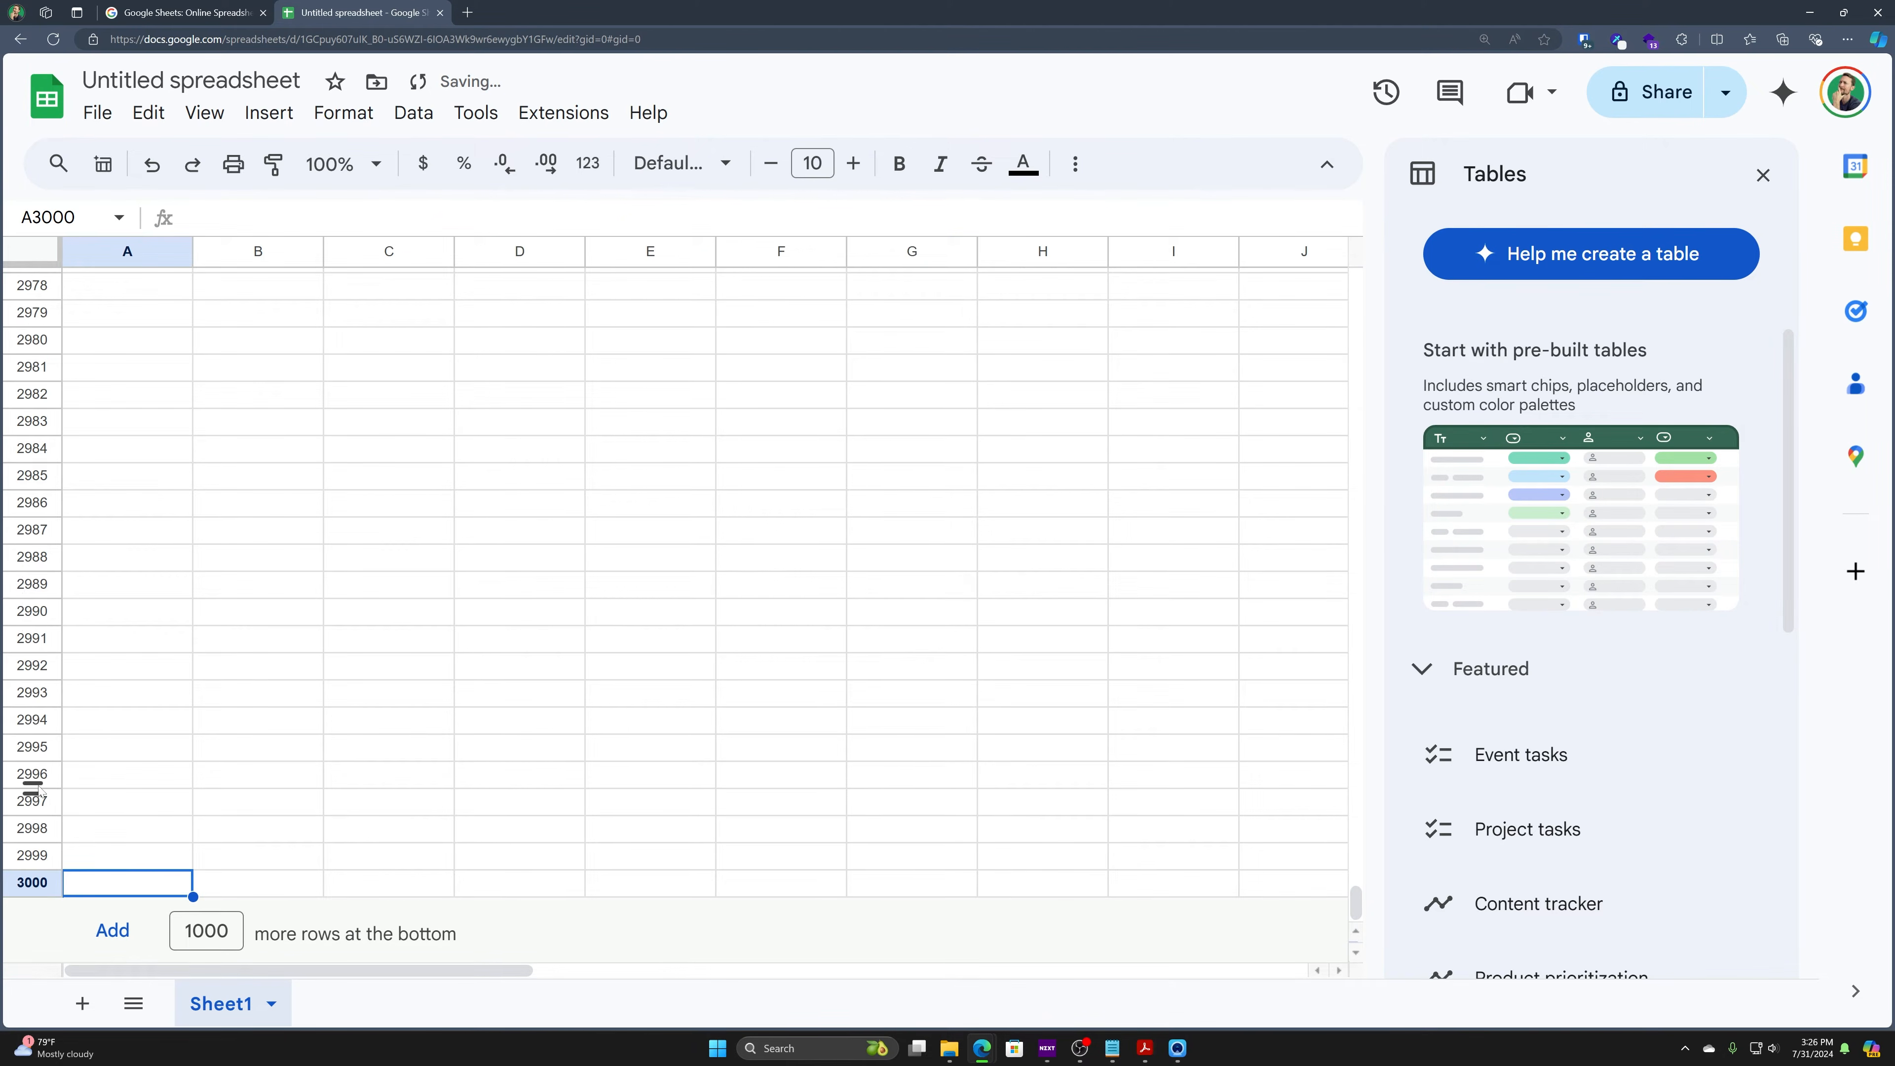
key("ctrl+Home")
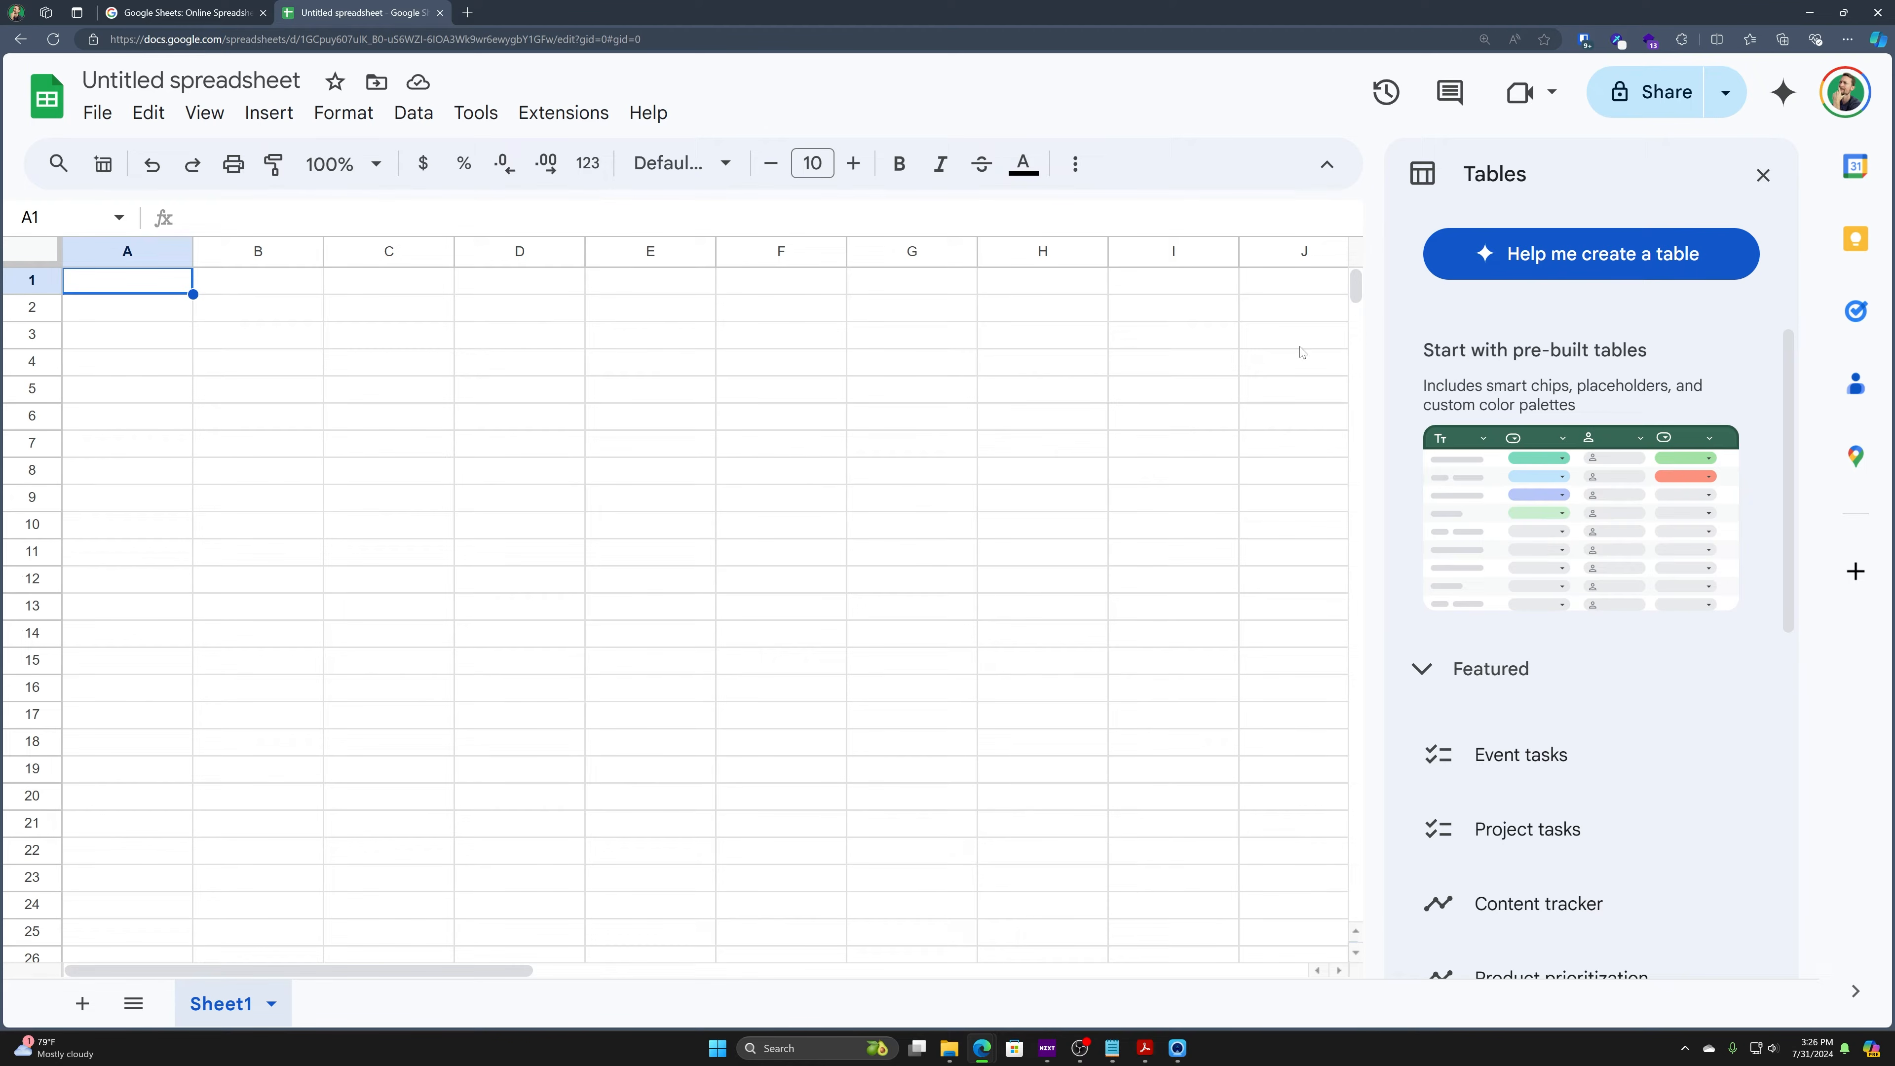
left_click(519, 470)
left_click(650, 632)
left_click(520, 416)
left_click(150, 286)
left_click(100, 256)
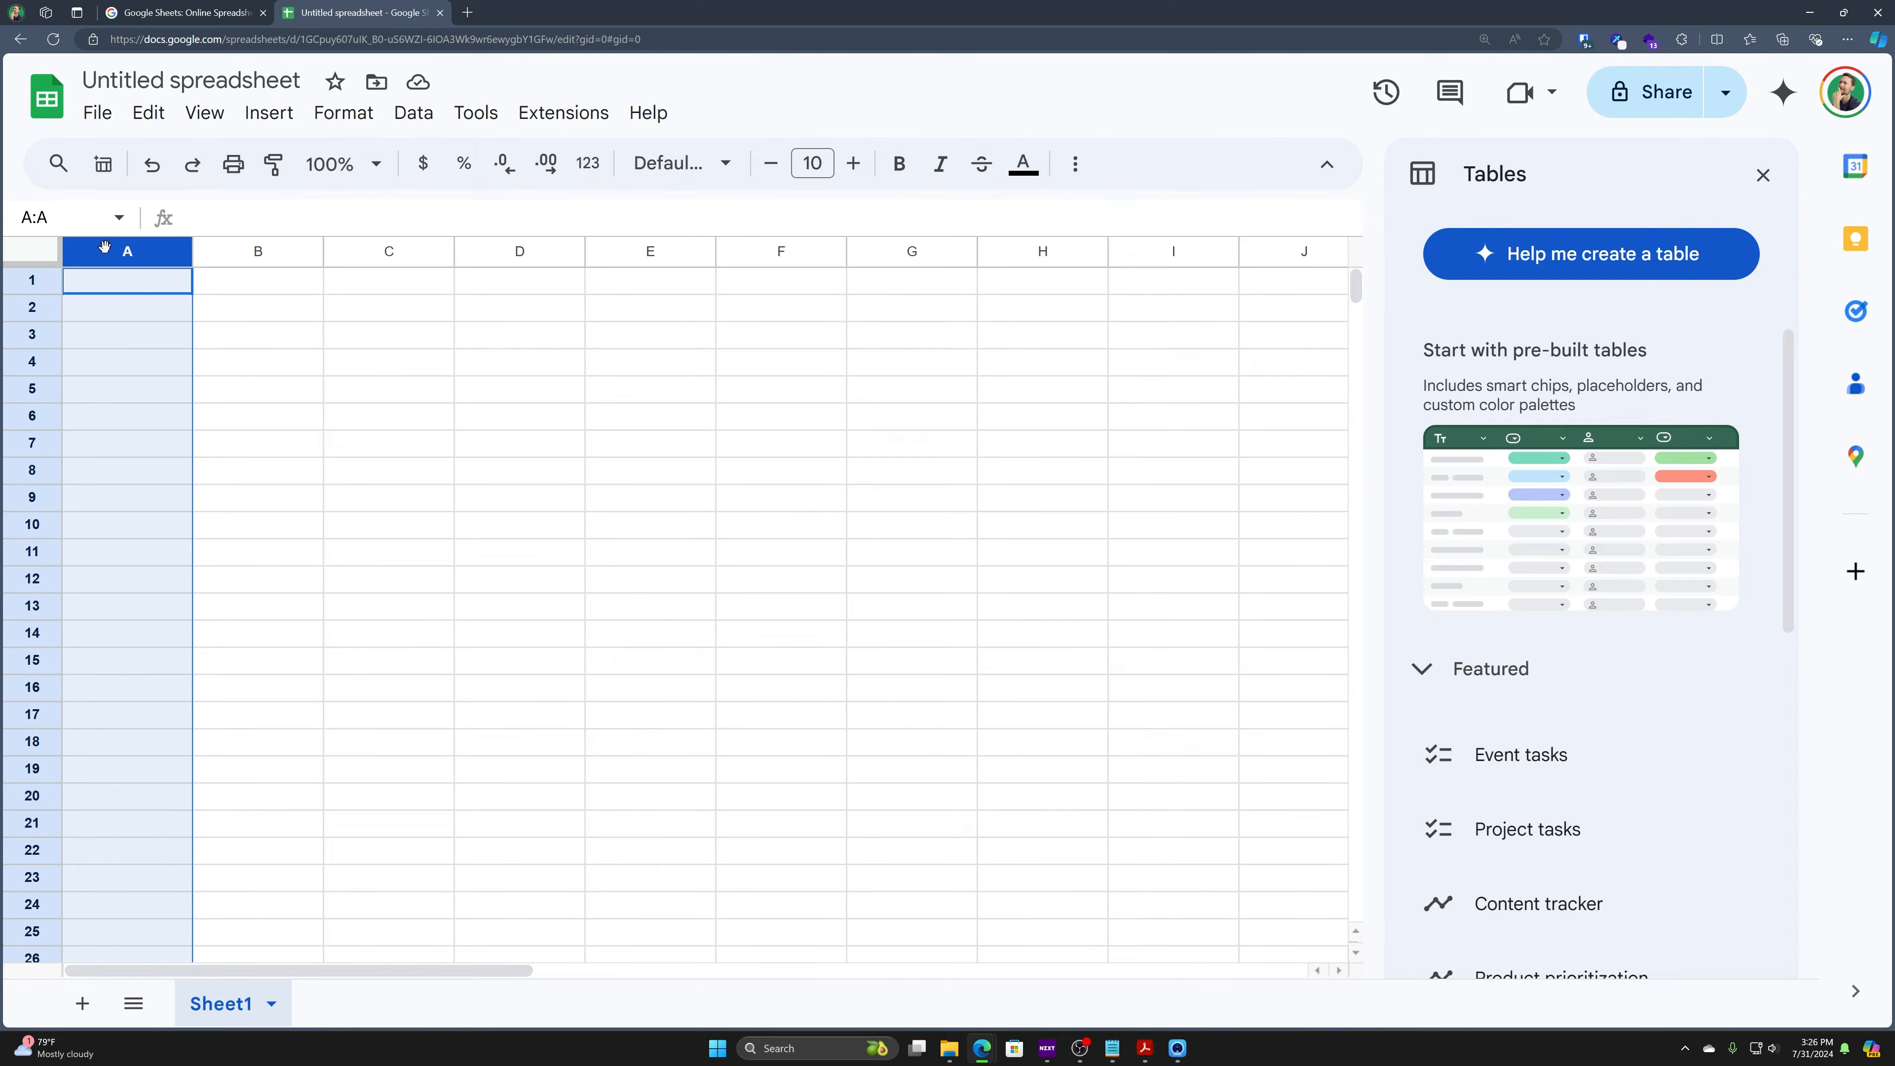
left_click(112, 279)
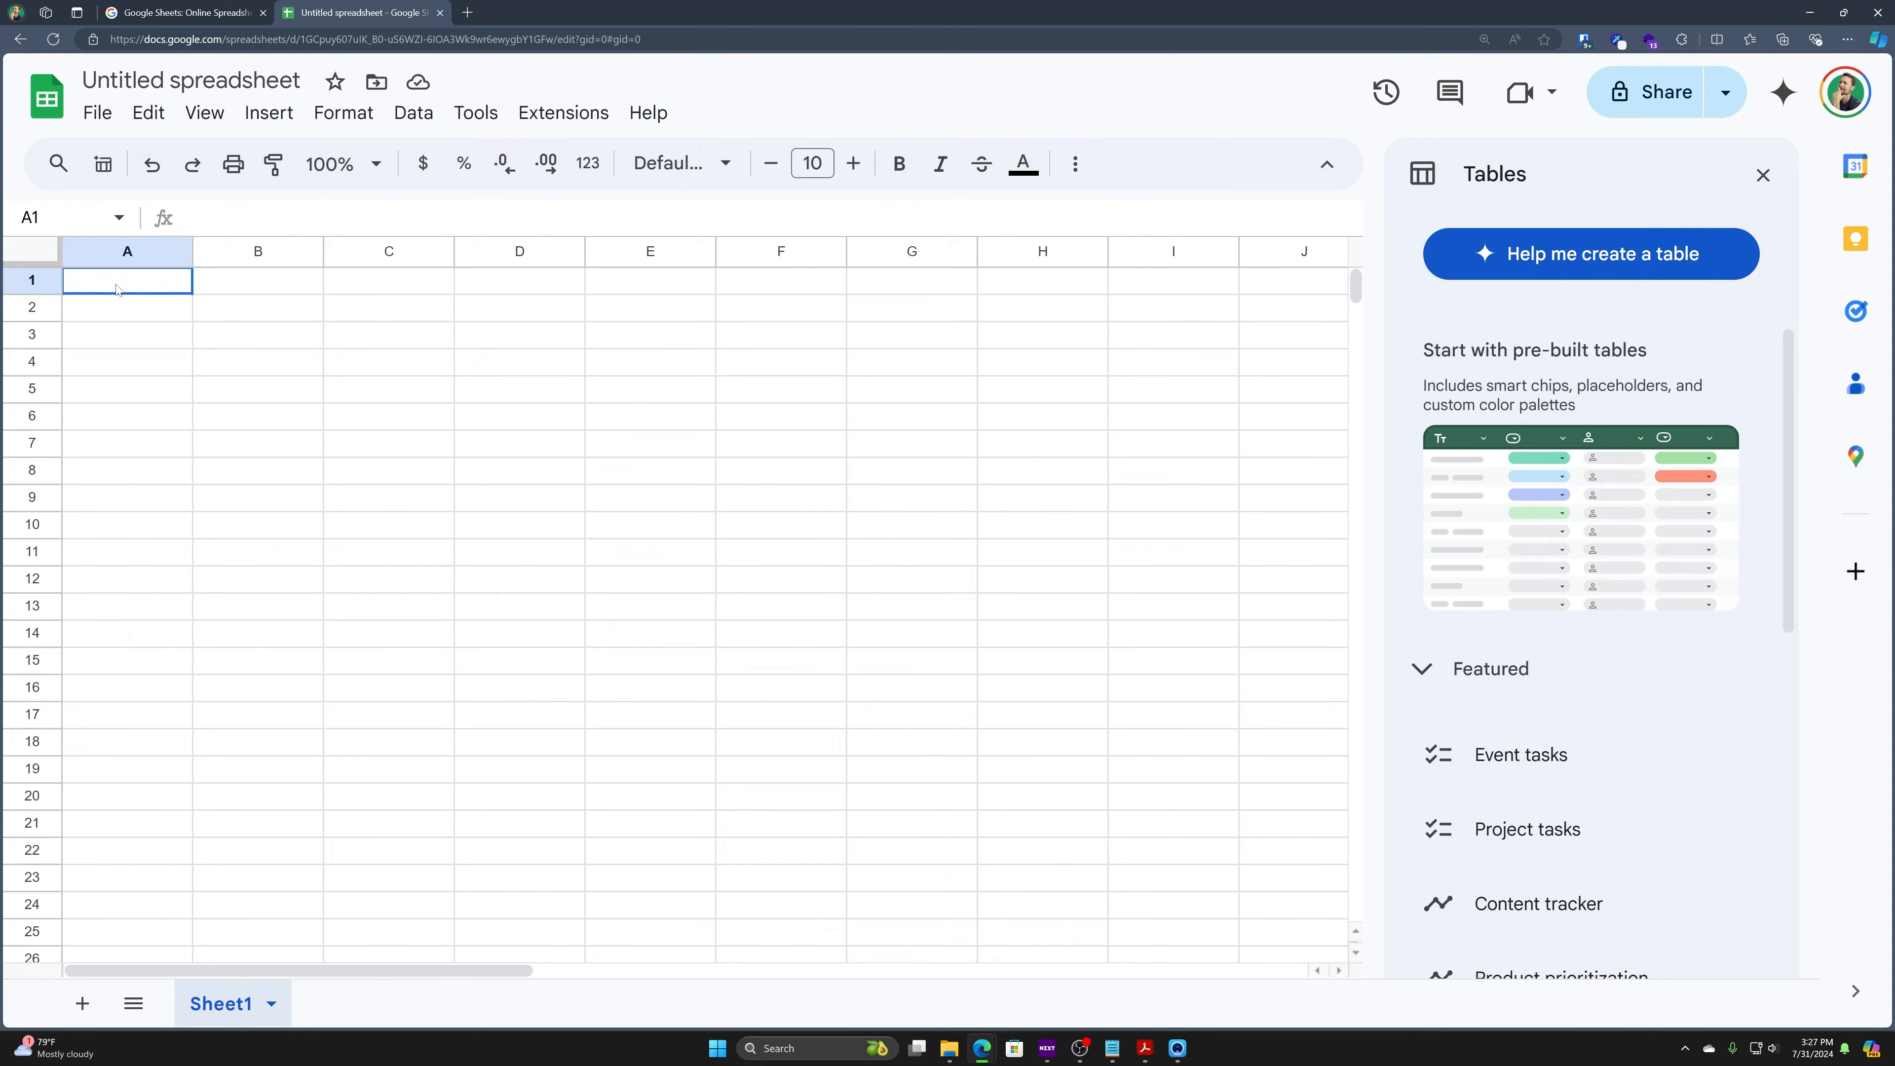
left_click(128, 256)
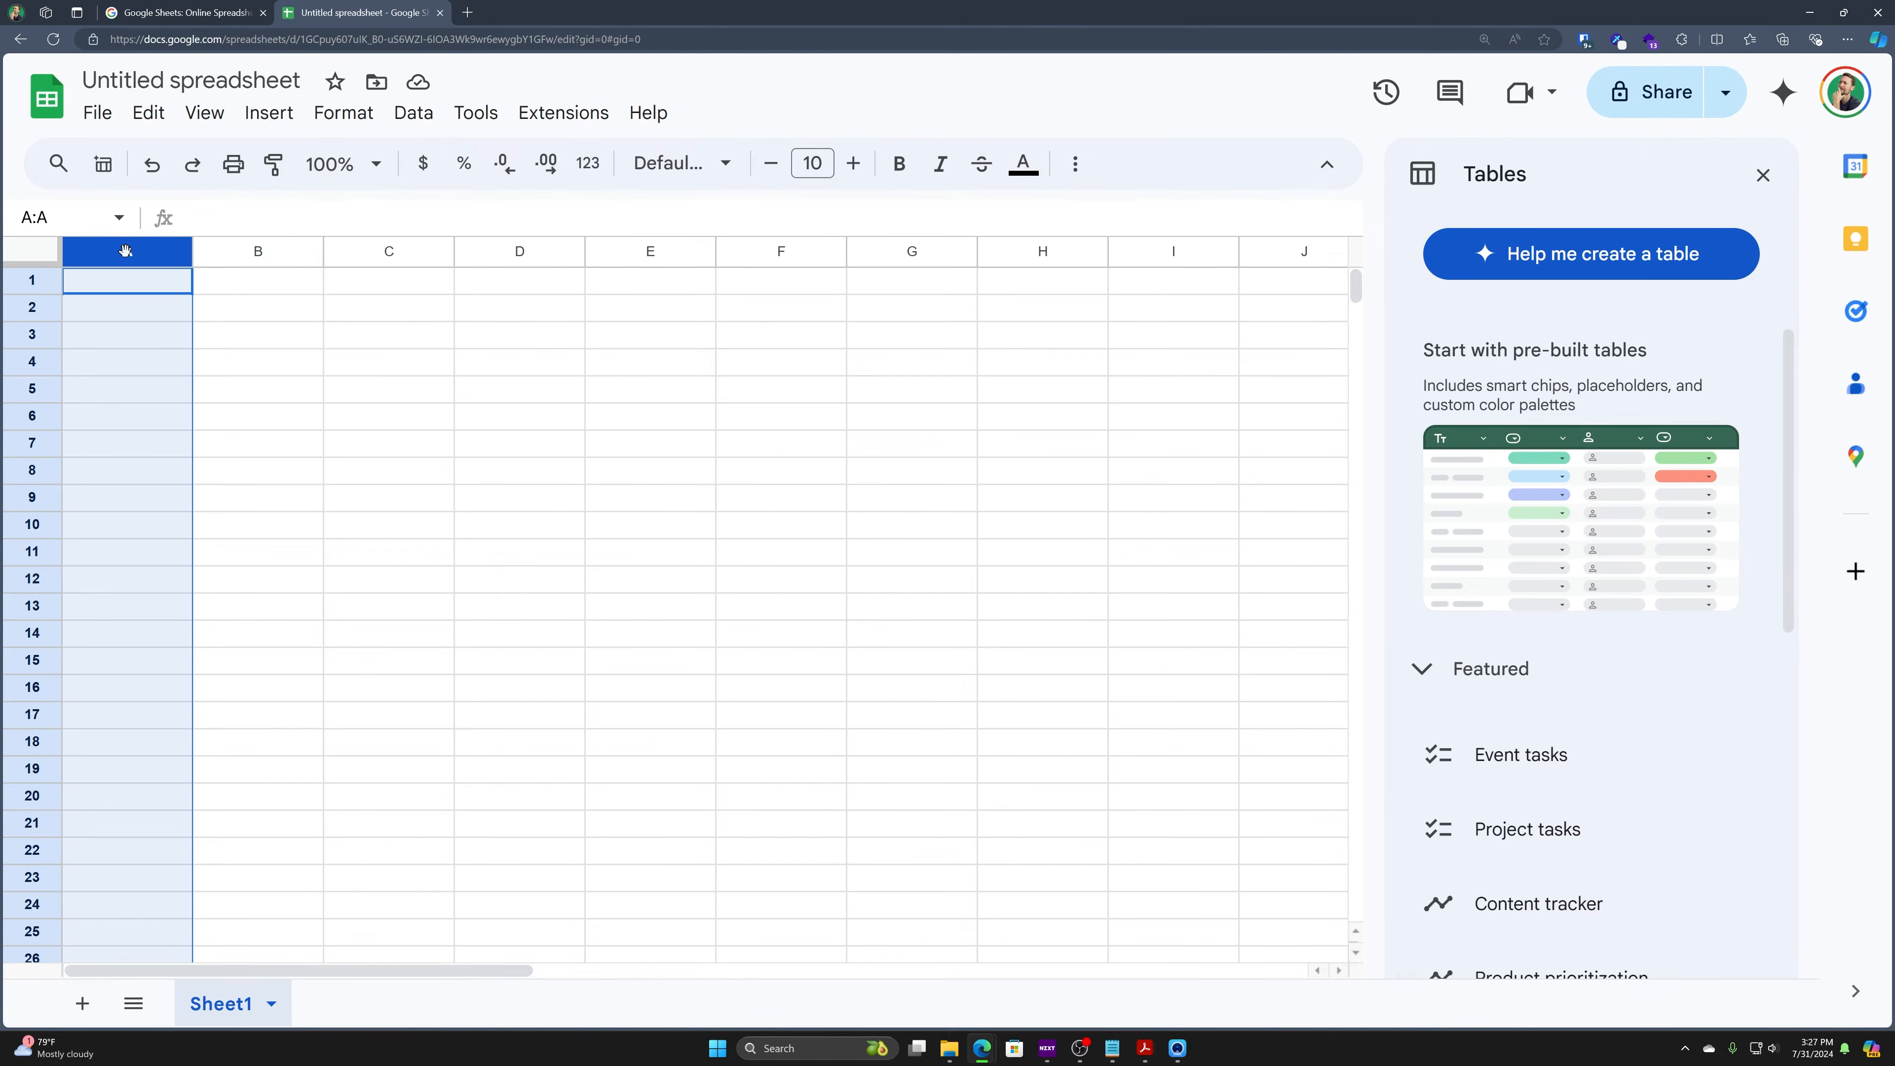
left_click(28, 281)
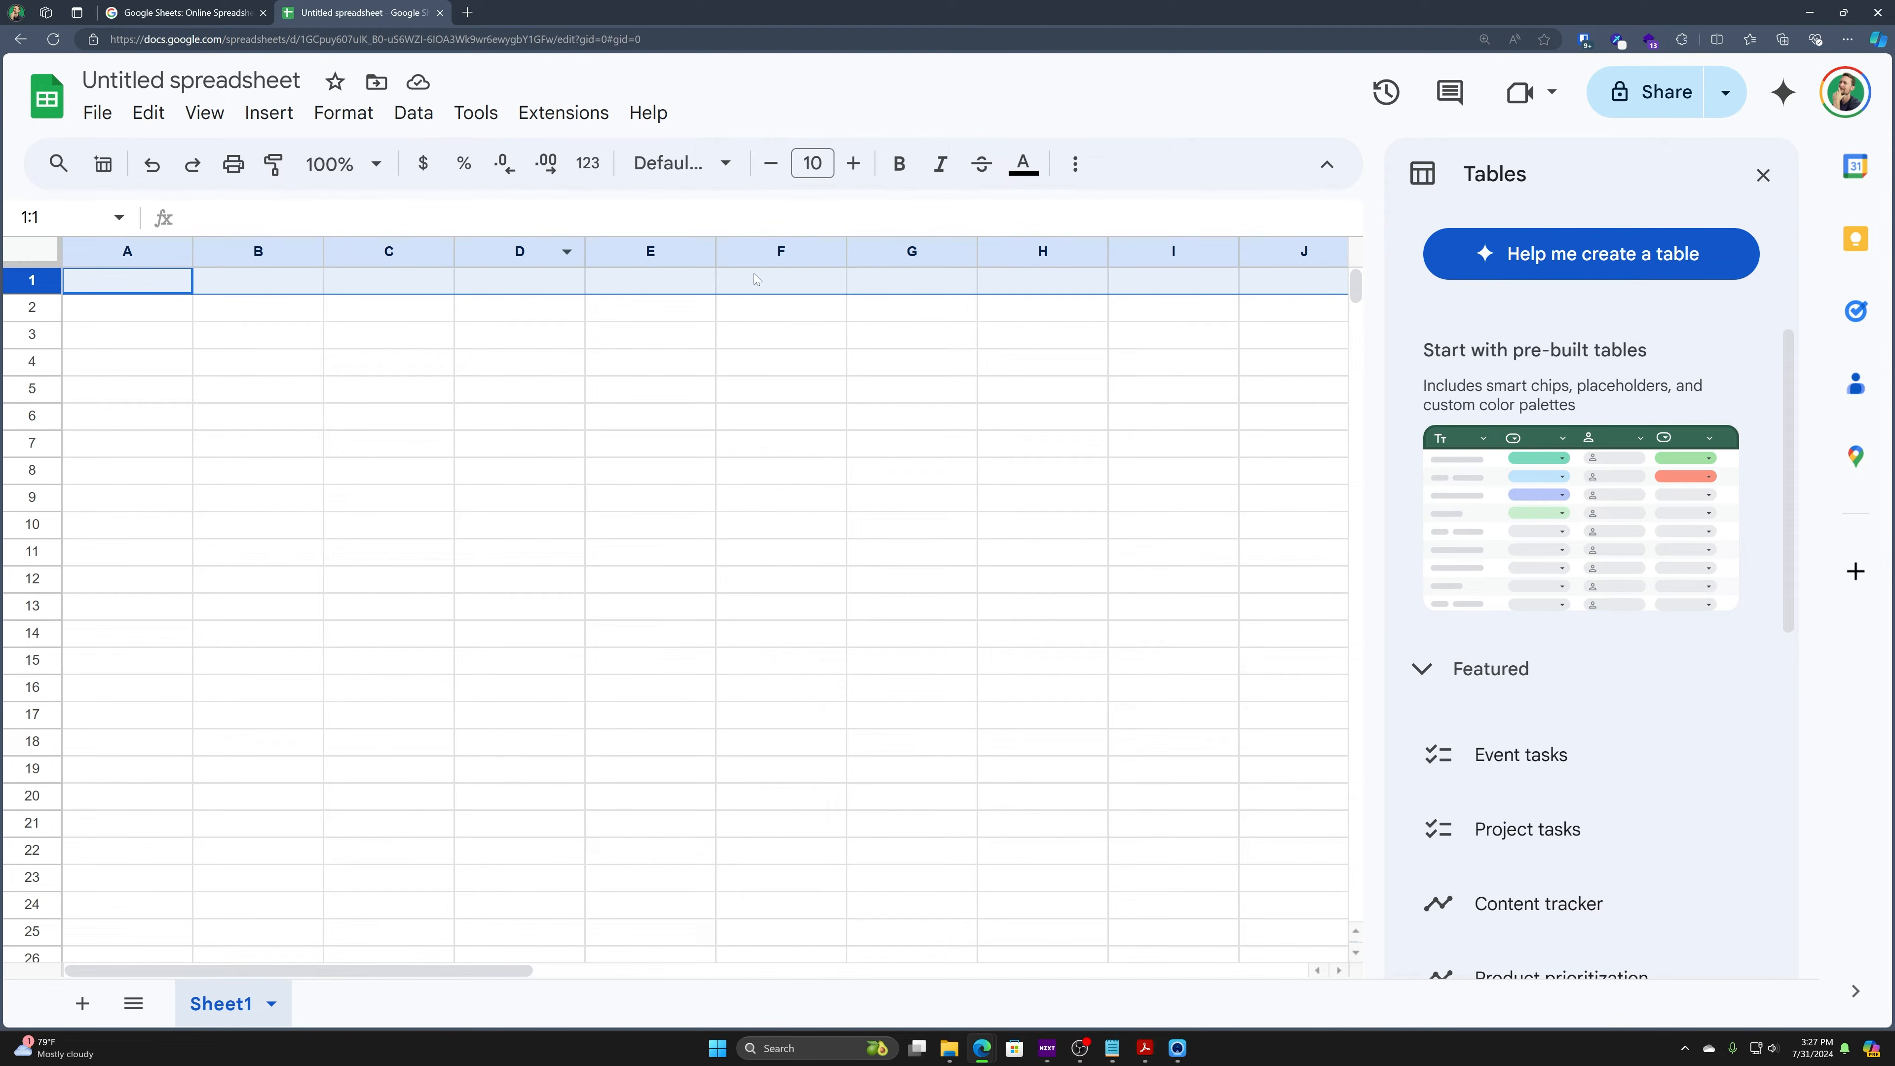
left_click(754, 624)
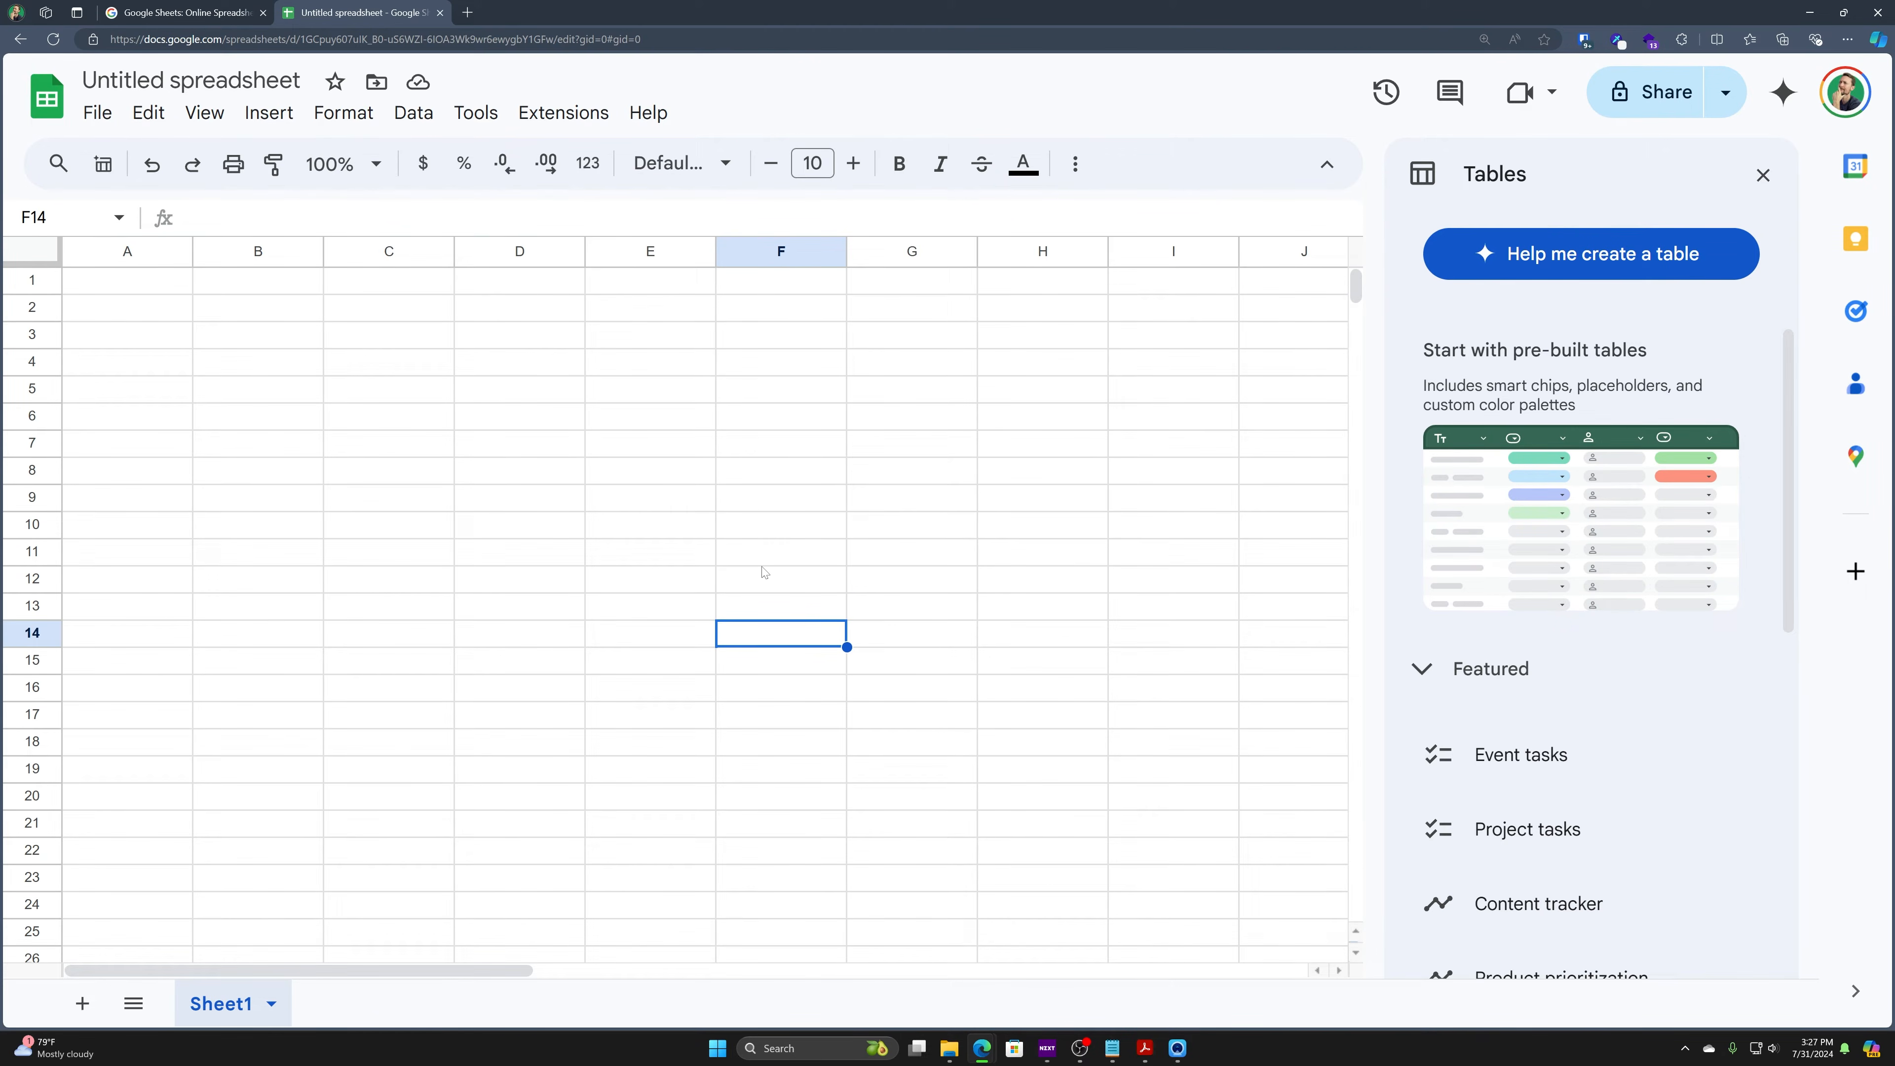
key("Up")
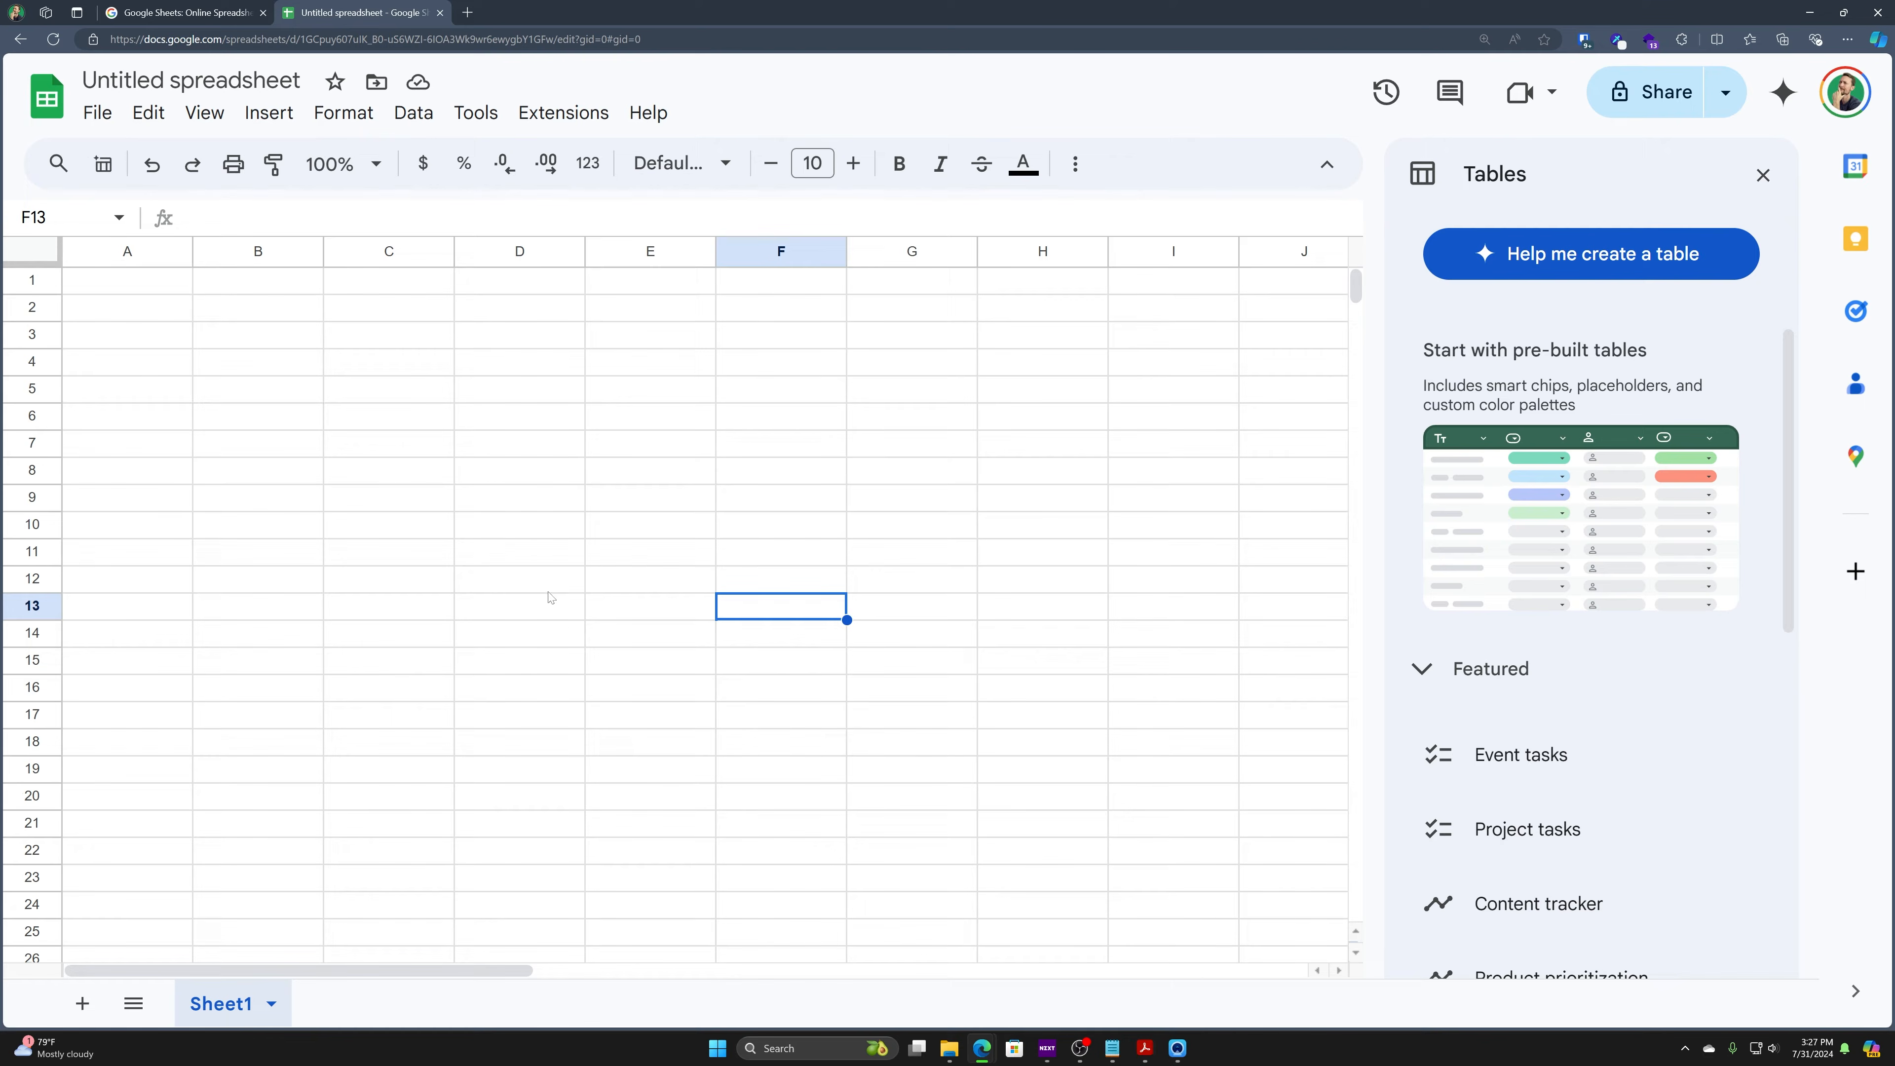
left_click(450, 453)
left_click(737, 495)
left_click(414, 481)
left_click(851, 507)
left_click(1197, 387)
left_click(1171, 632)
left_click(601, 422)
left_click(392, 337)
left_click(257, 310)
left_click(284, 526)
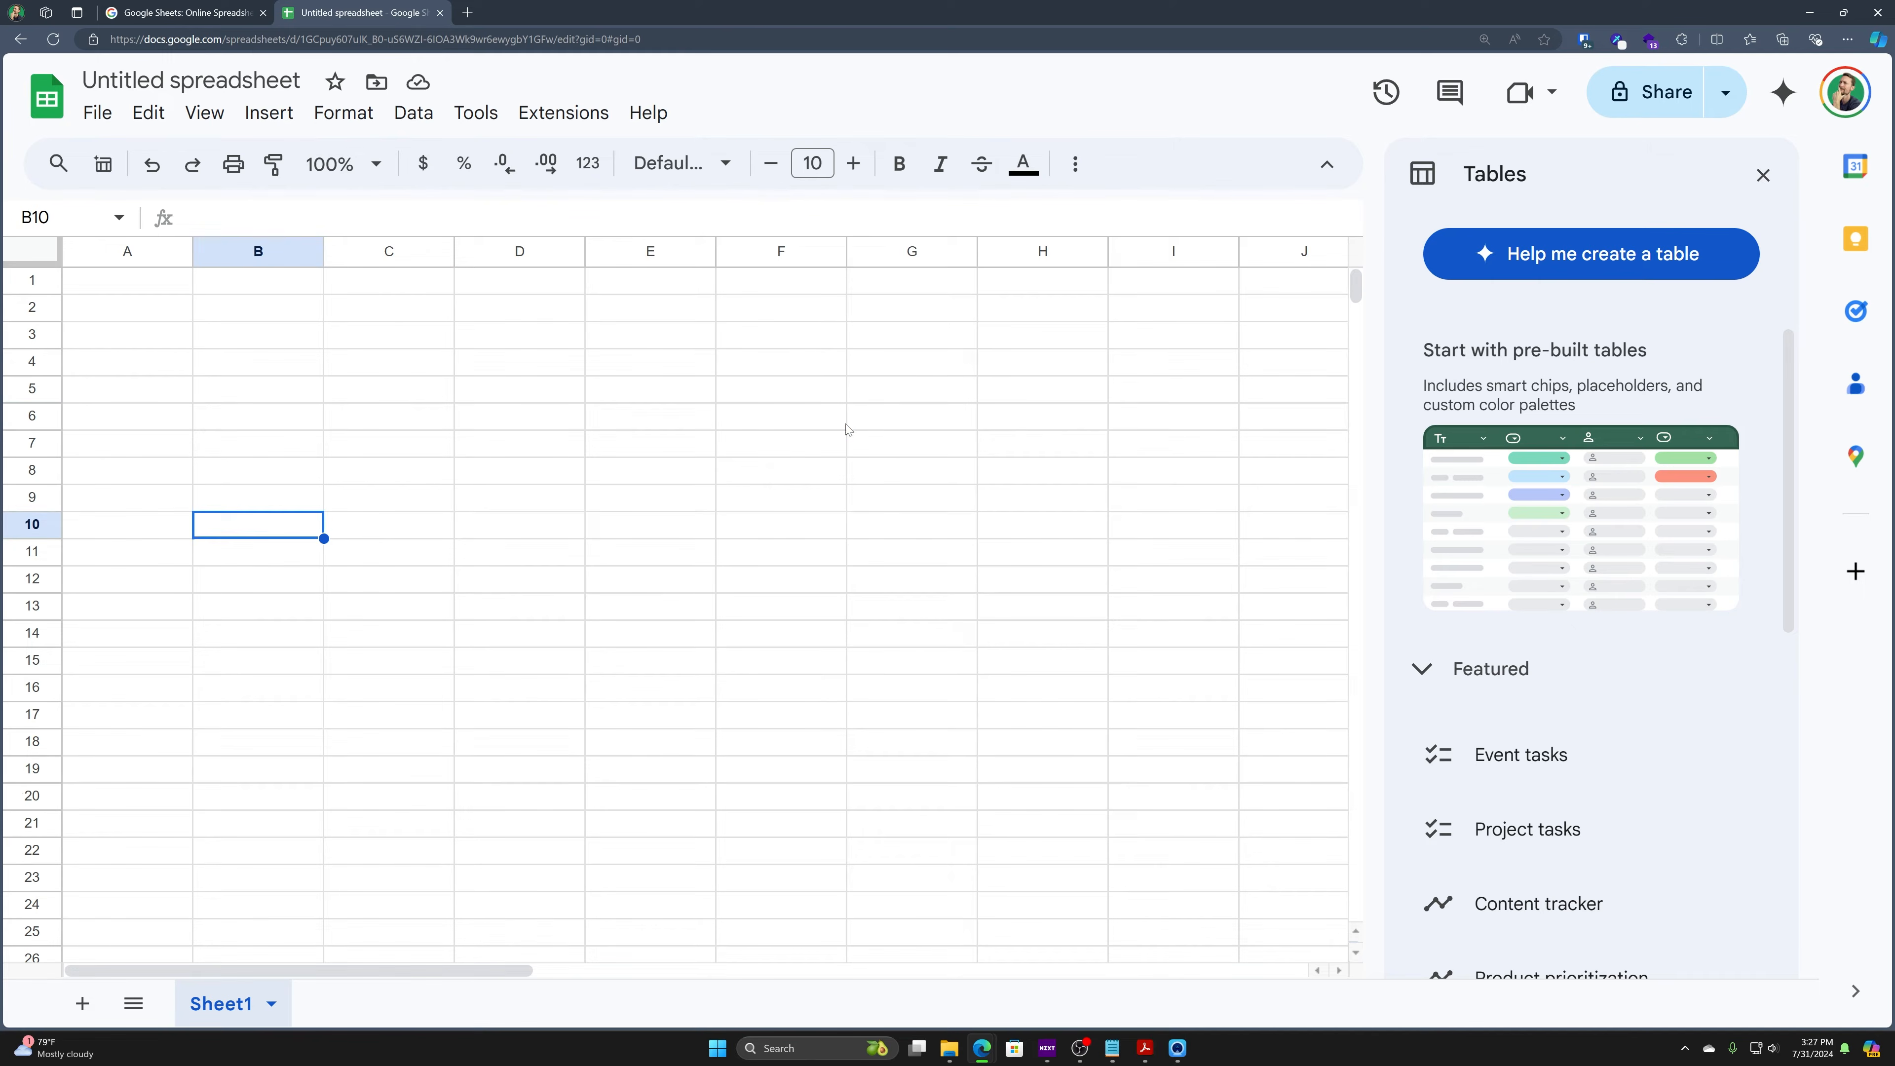
left_click(783, 418)
left_click(968, 771)
left_click(522, 742)
left_click(258, 632)
left_click(1045, 851)
- Enter 'asdfasdf' in H22, then reselect that cell and delete it
type("asdfasdf")
key("Tab")
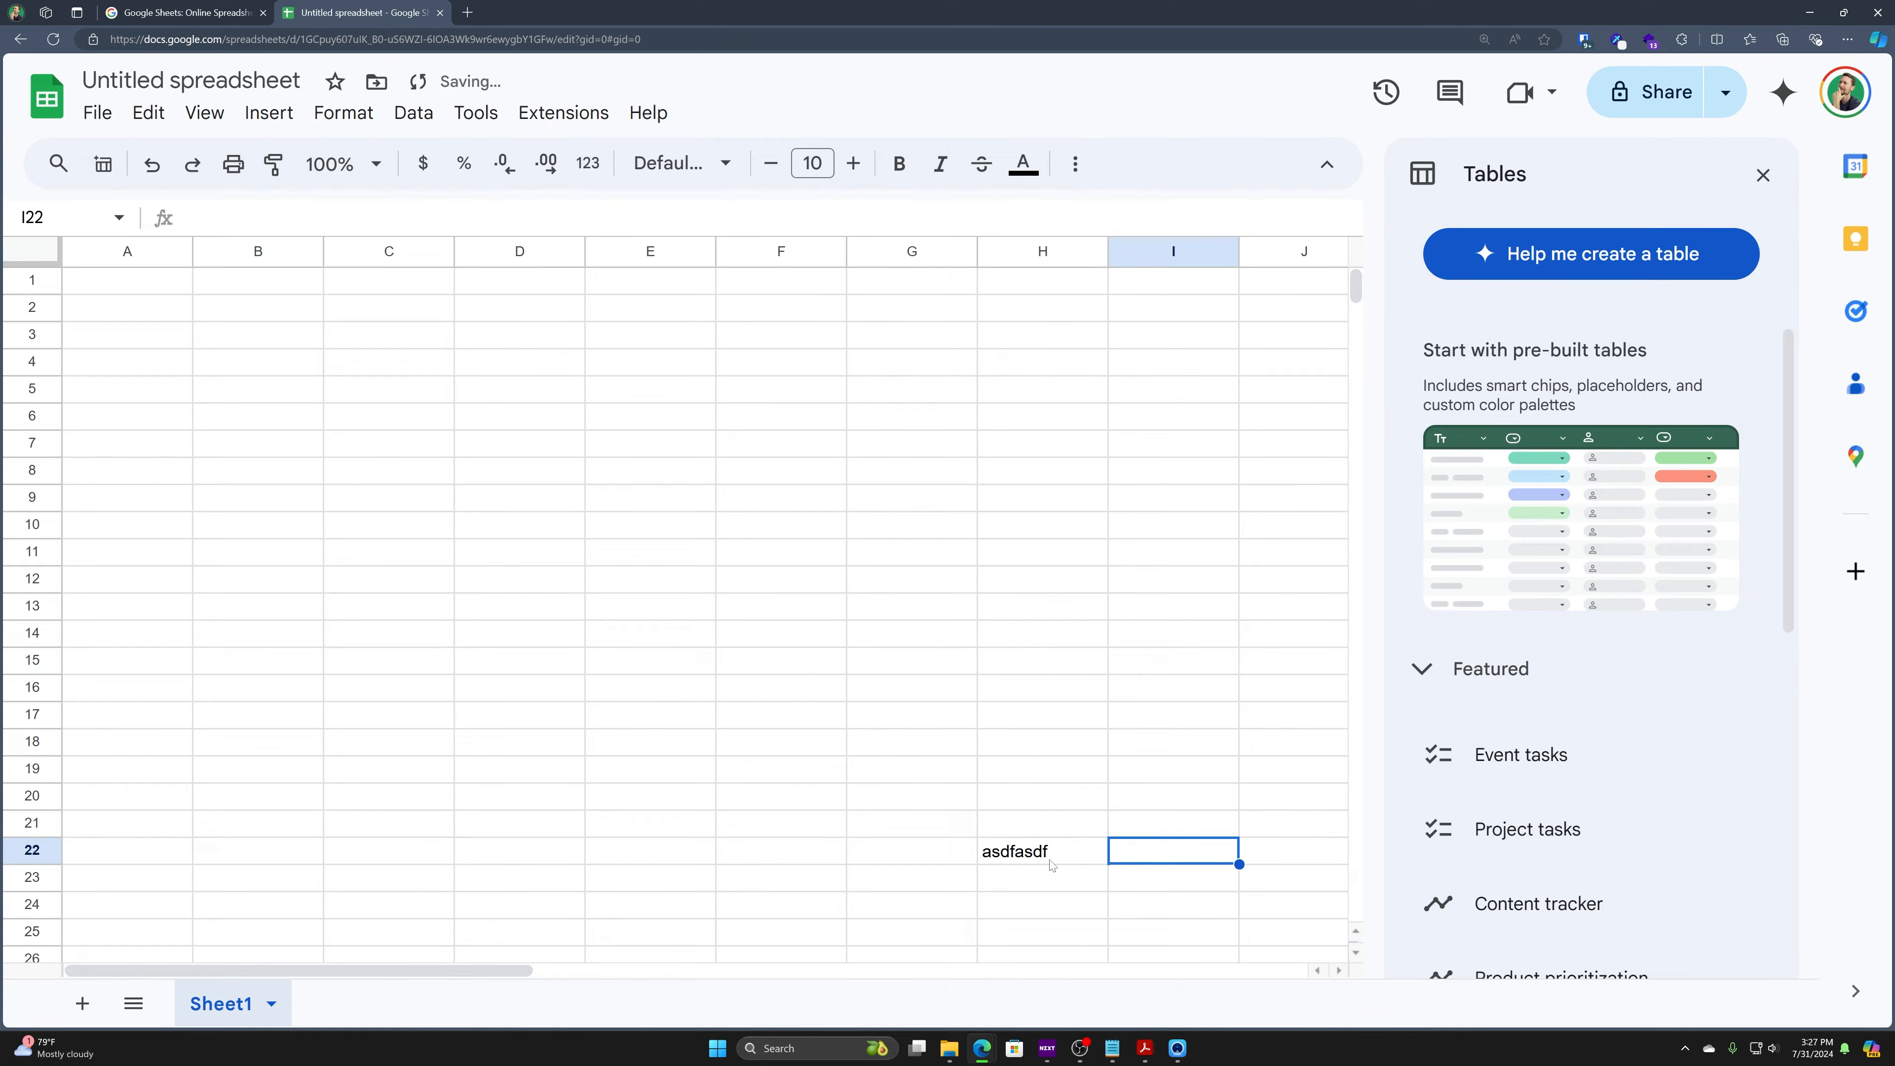
left_click(128, 548)
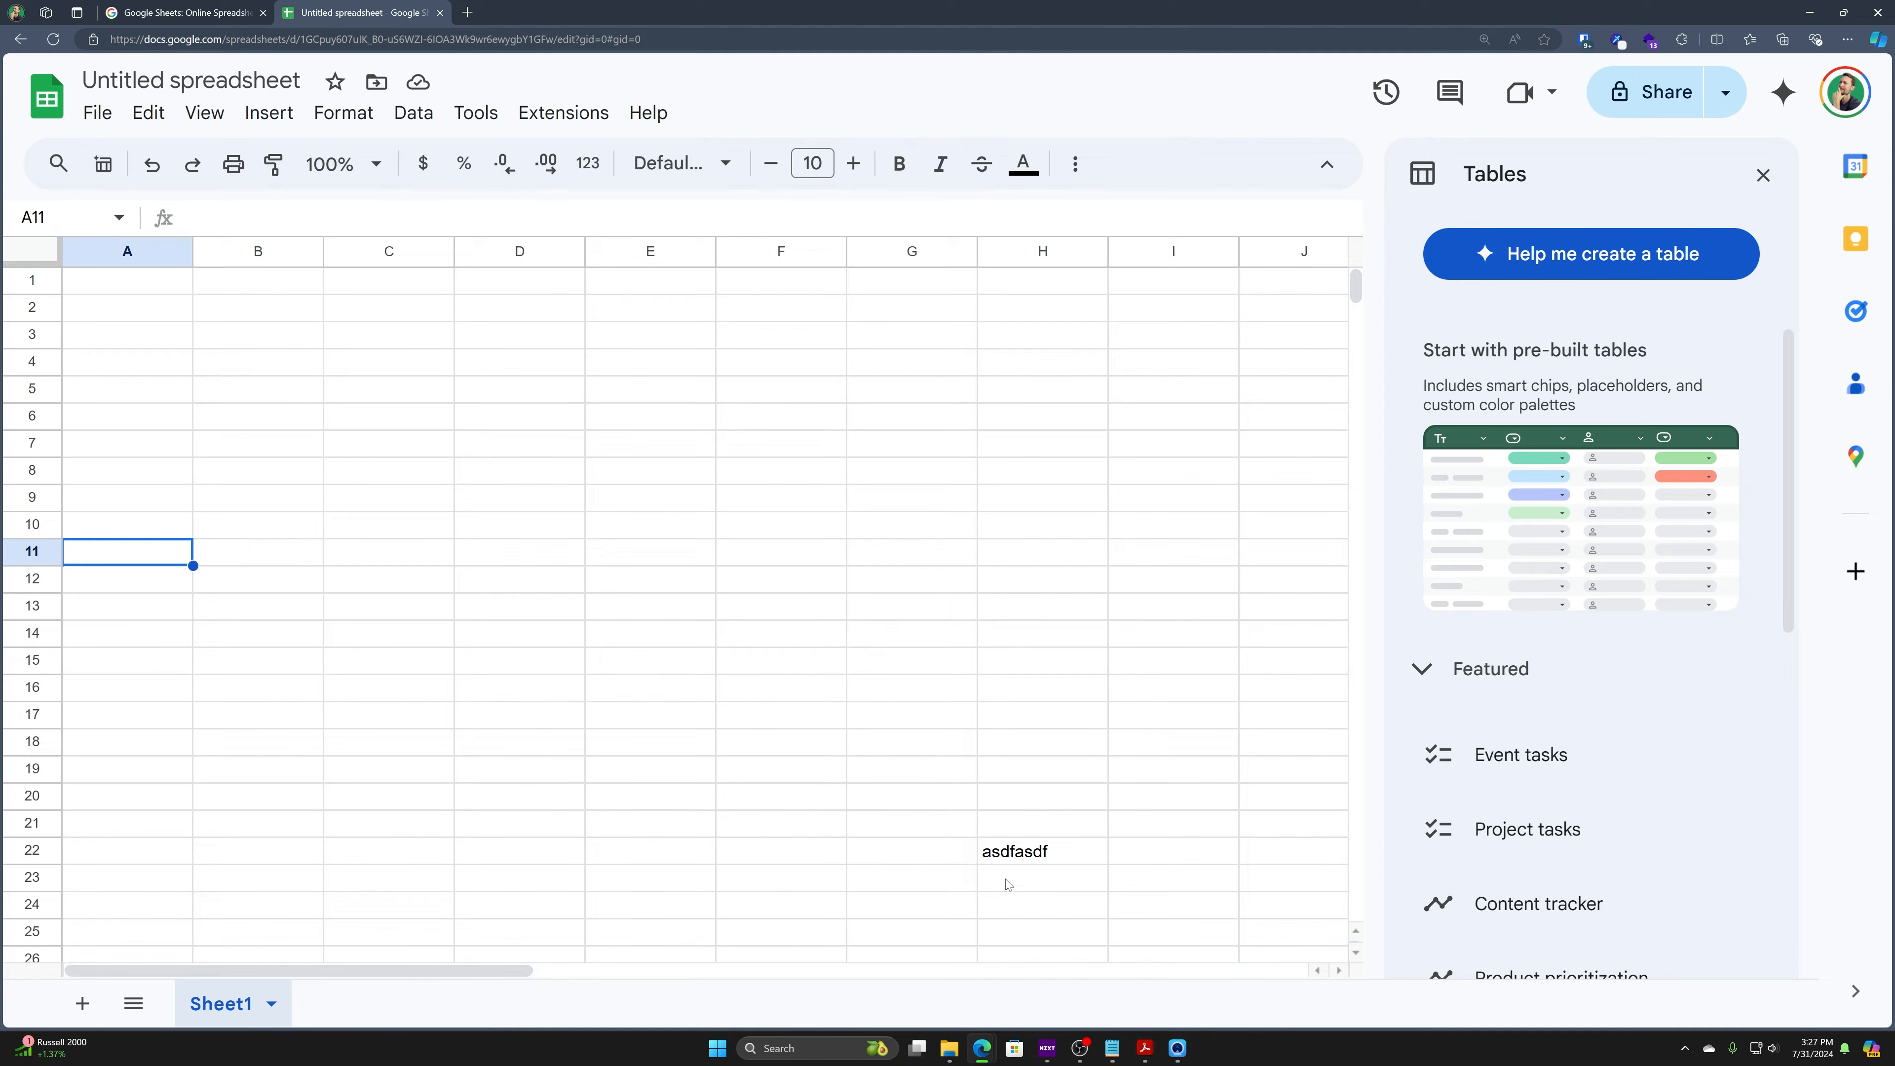
left_click(1028, 852)
key("Delete")
- Move the selection with the arrow keys from C12 toward A4 and along rows 20–21
key("Up")
key("Left")
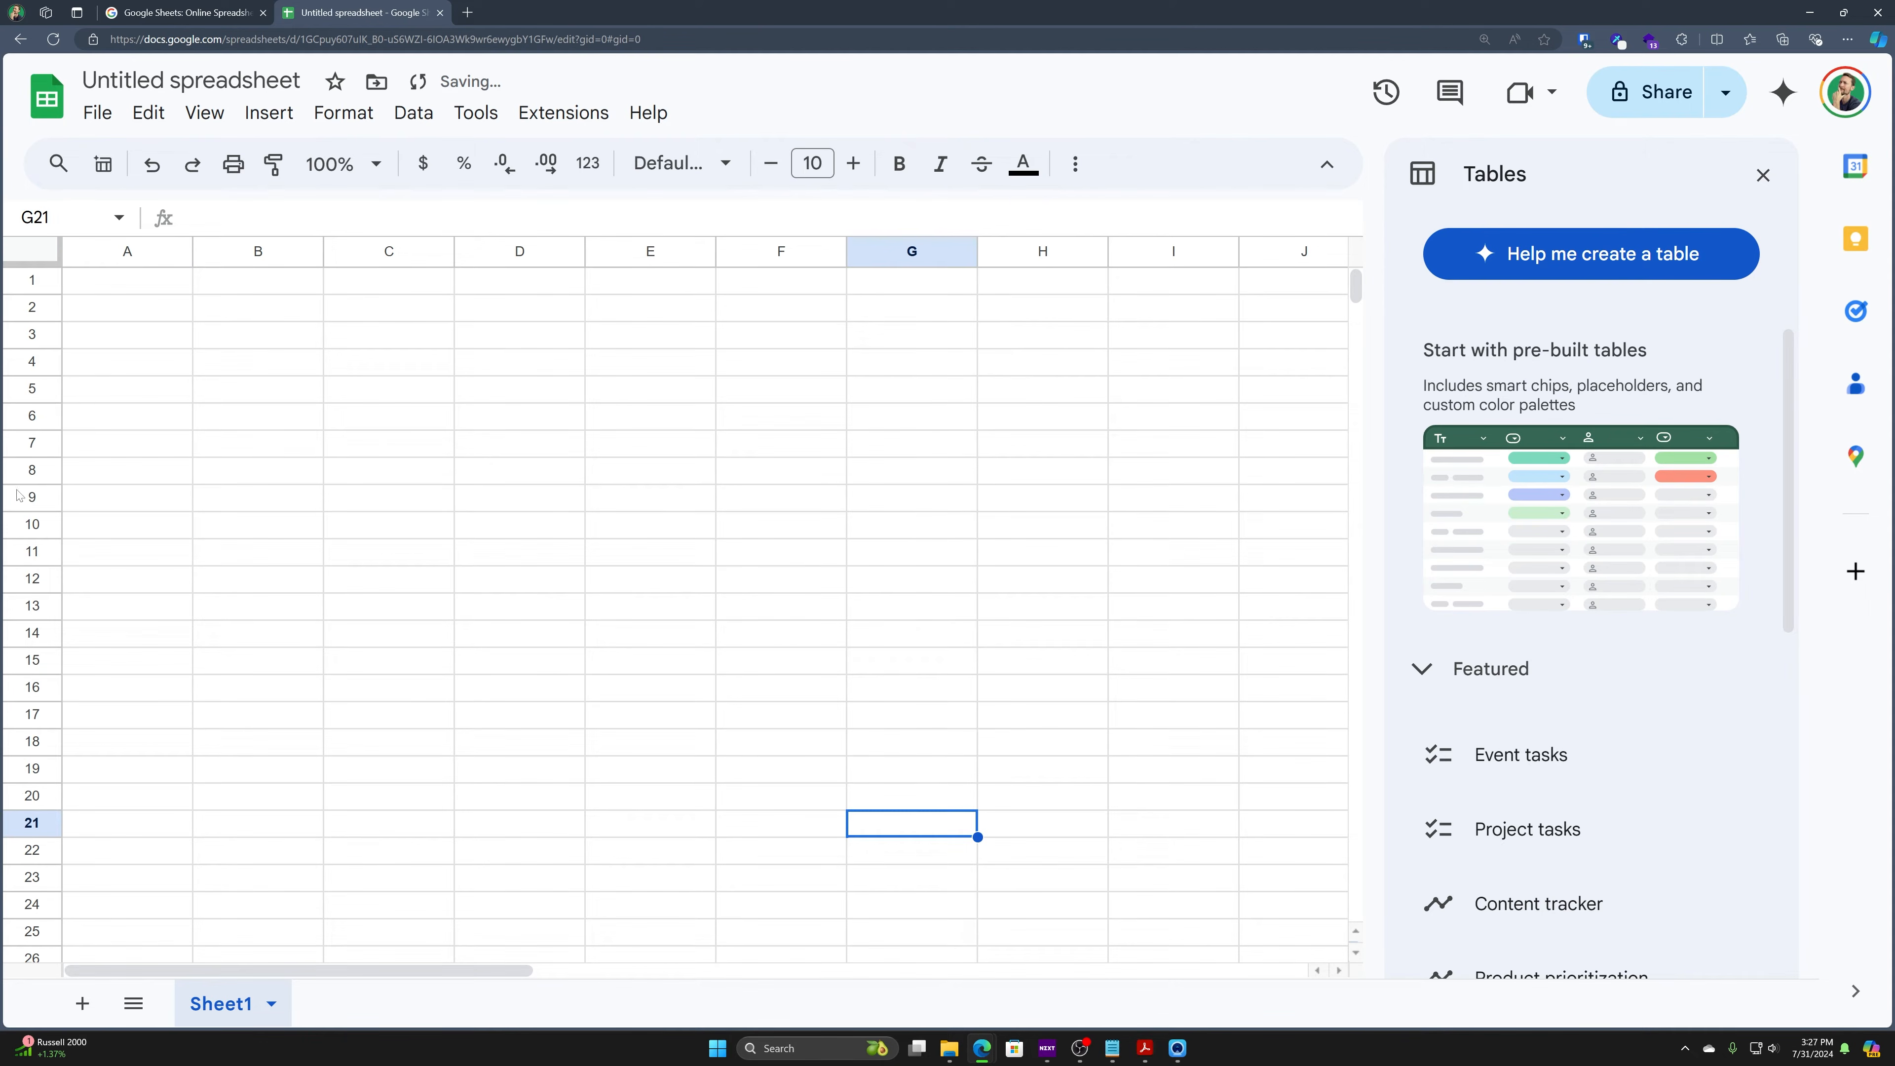
left_click(399, 586)
key("Up")
key("Up")
key("Up")
key("Up")
key("Left")
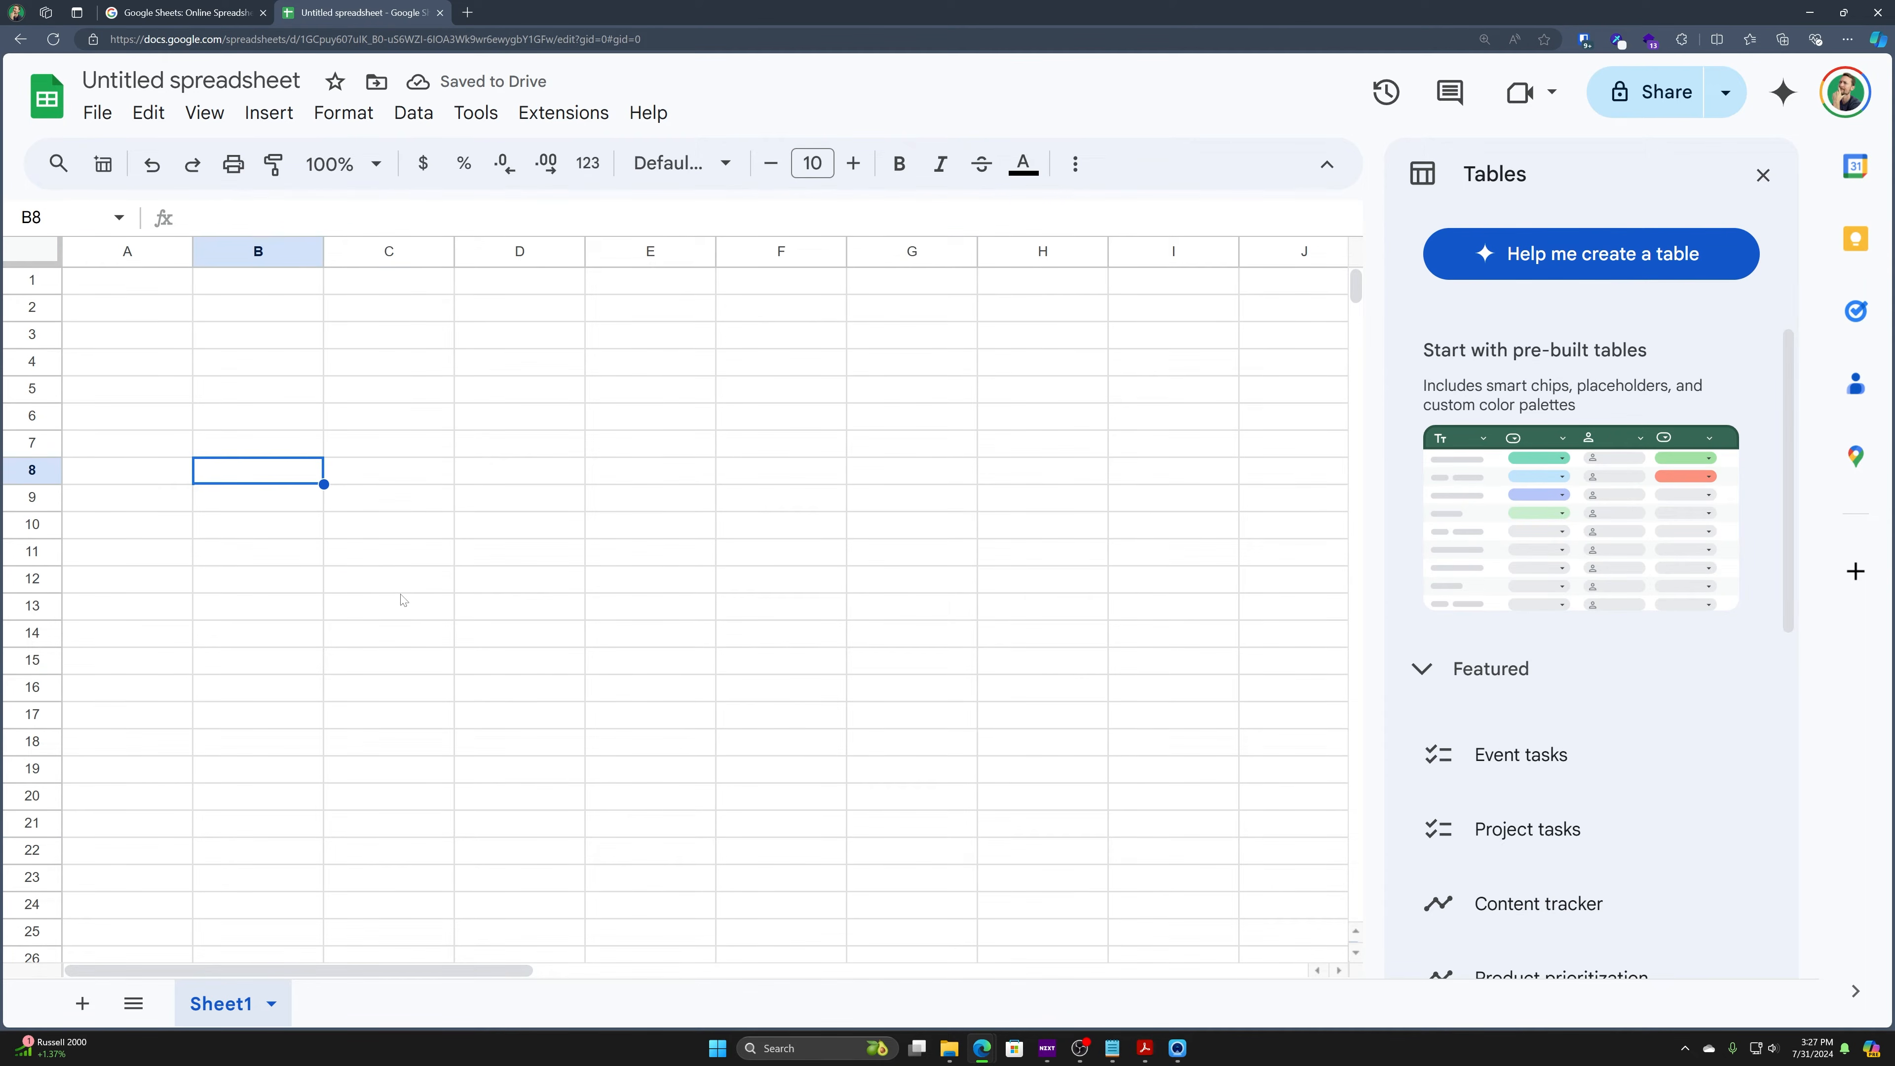
key("Left")
key("Up")
key("Up")
key("Up")
key("Up")
key("Down")
key("Down")
key("Down")
key("Down")
key("Down")
key("Down")
key("Down")
key("Down")
key("Down")
key("Down")
key("Down")
key("Down")
key("Down")
key("Down")
key("Down")
key("Down")
key("Down")
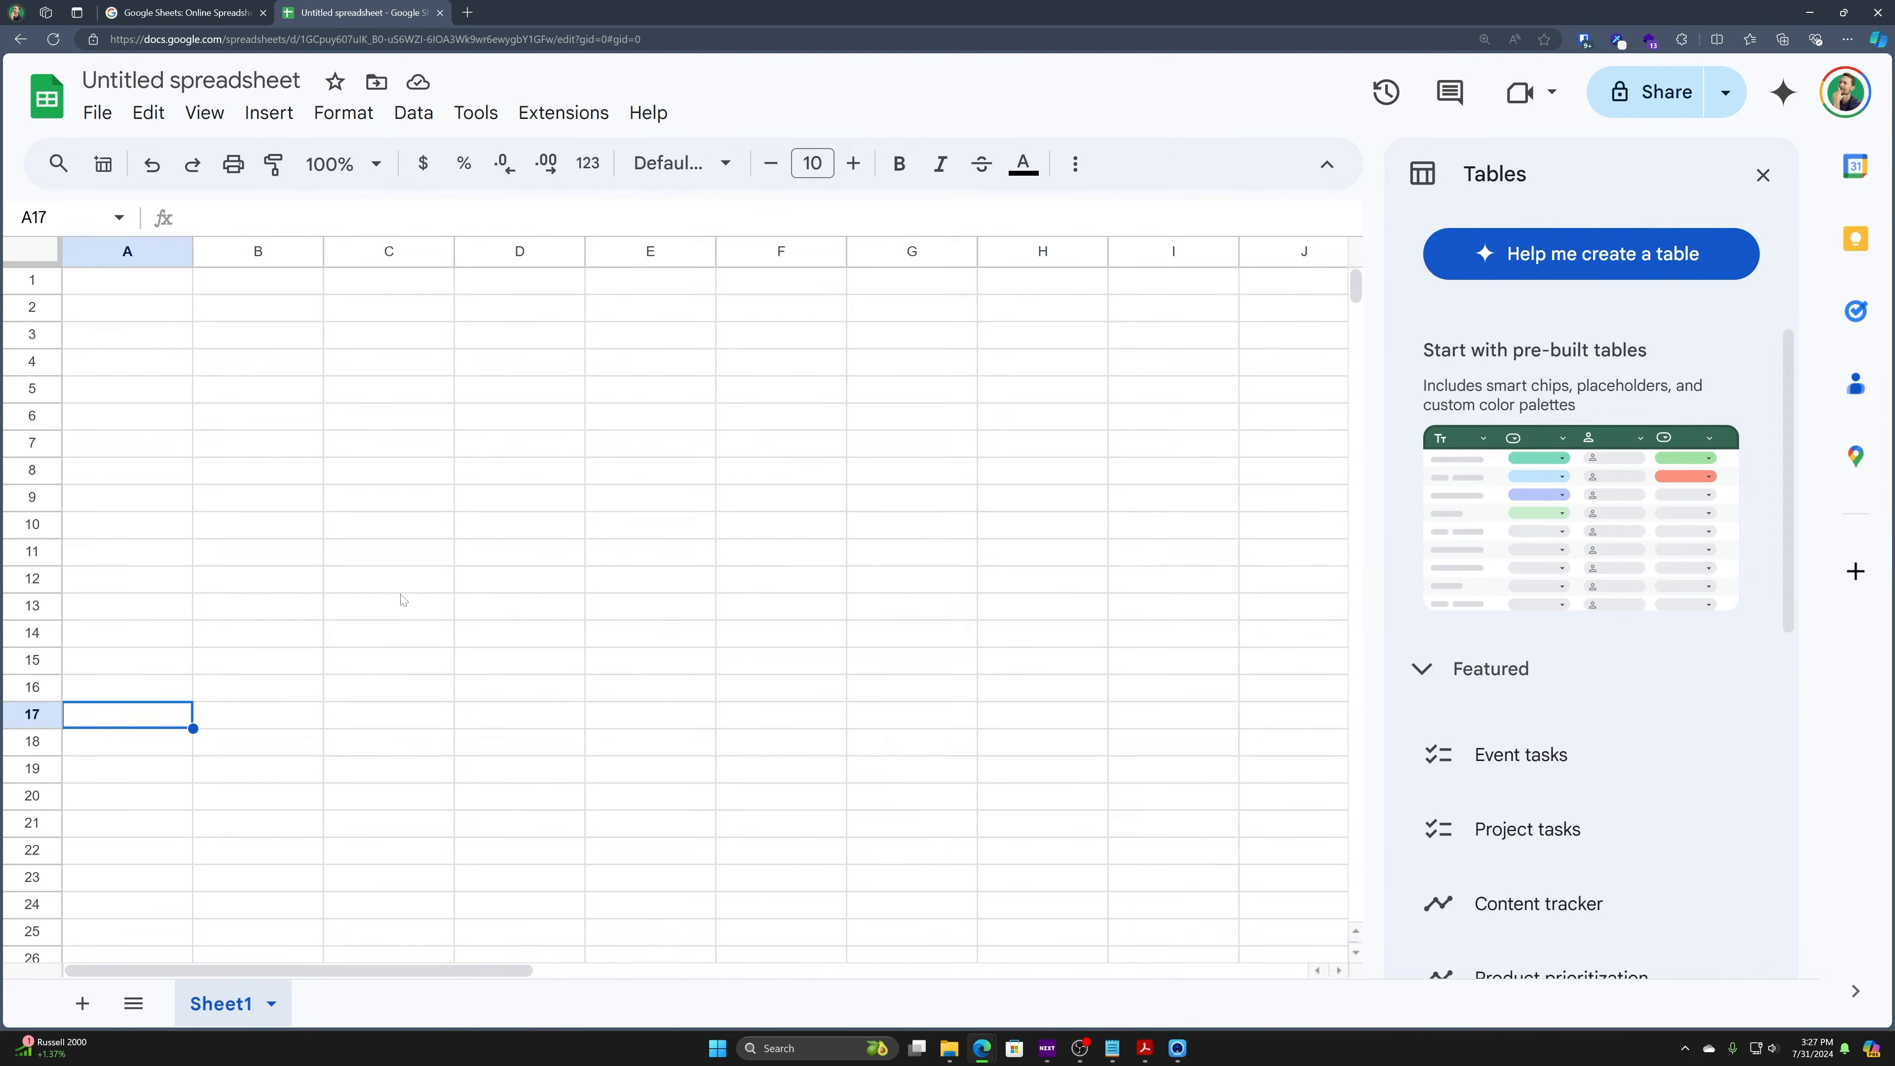
key("Right")
key("Right")
key("Right")
key("Right")
key("Right")
key("Right")
key("Right")
key("Right")
key("Right")
key("Right")
key("Right")
key("Up")
key("Left")
key("Left")
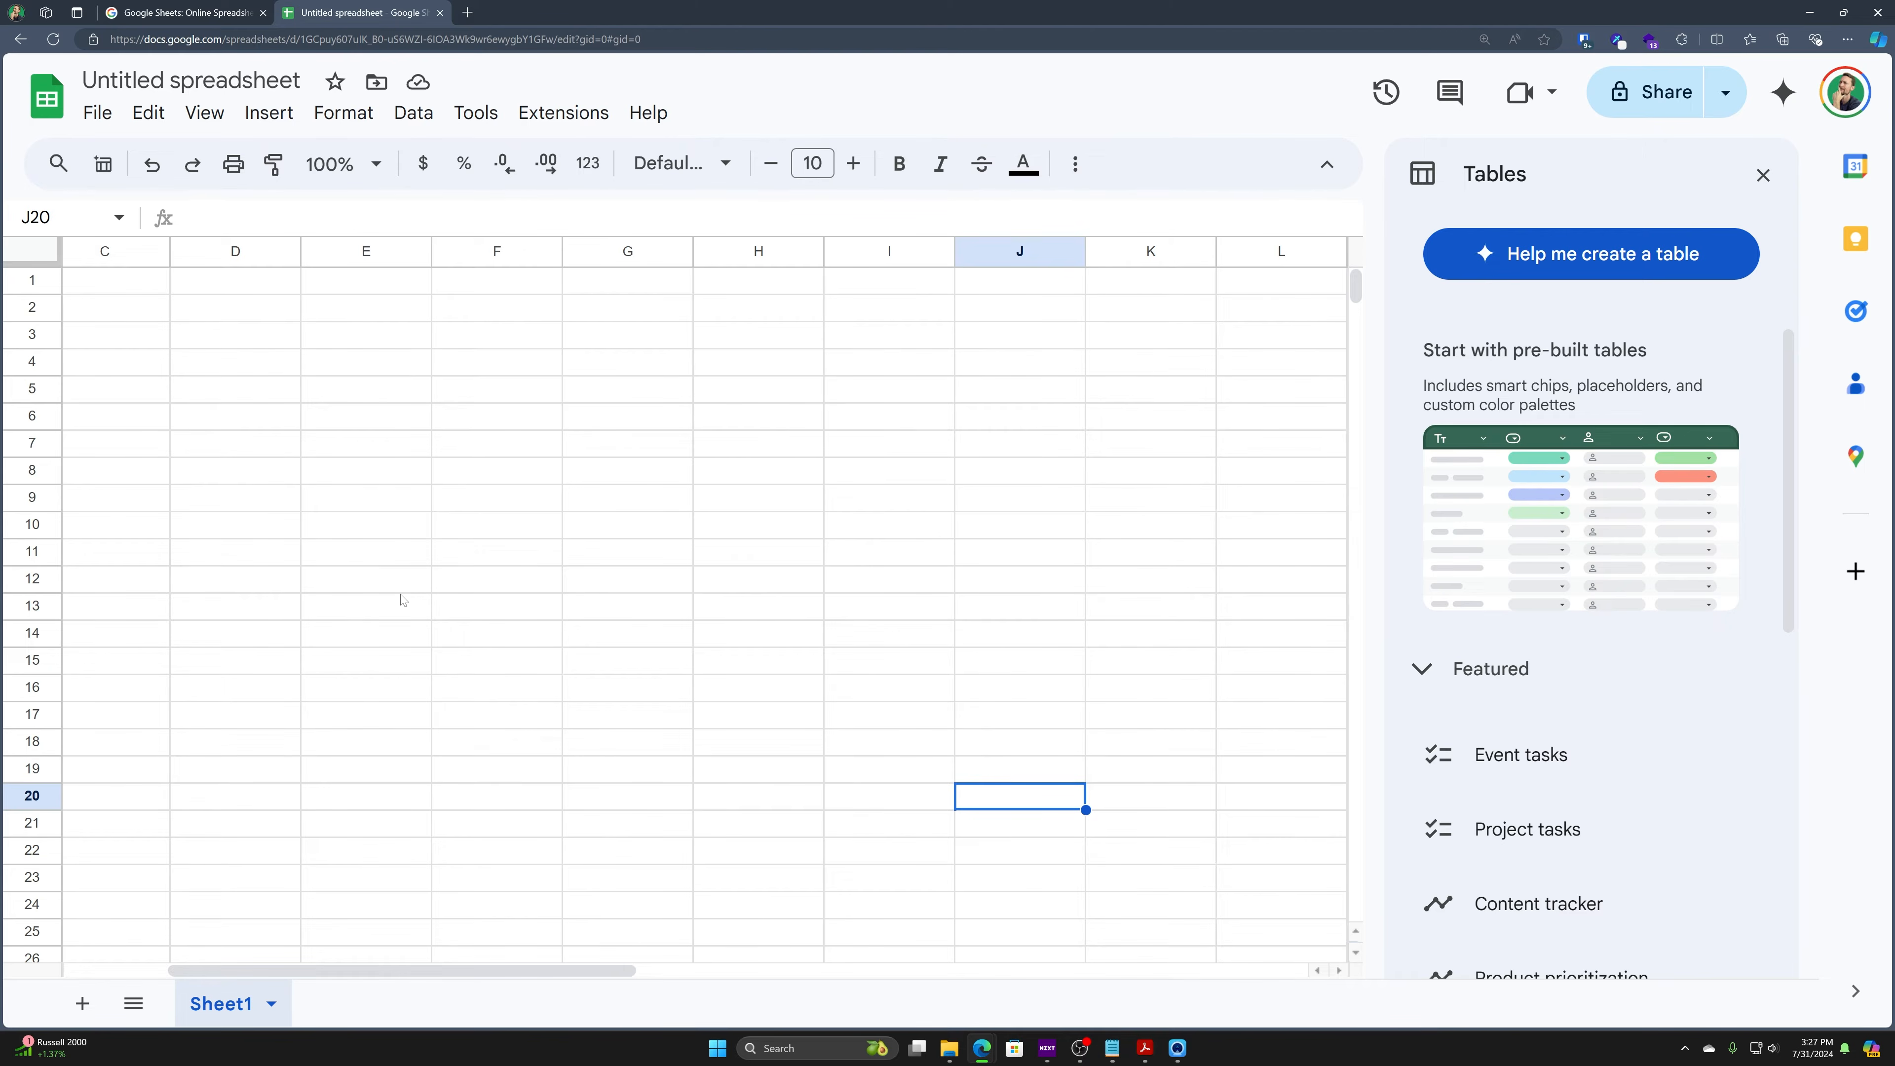
- Practise Ctrl+arrow jumps between A1, Z1 and the last rows of columns A and Z
key("ctrl+Left")
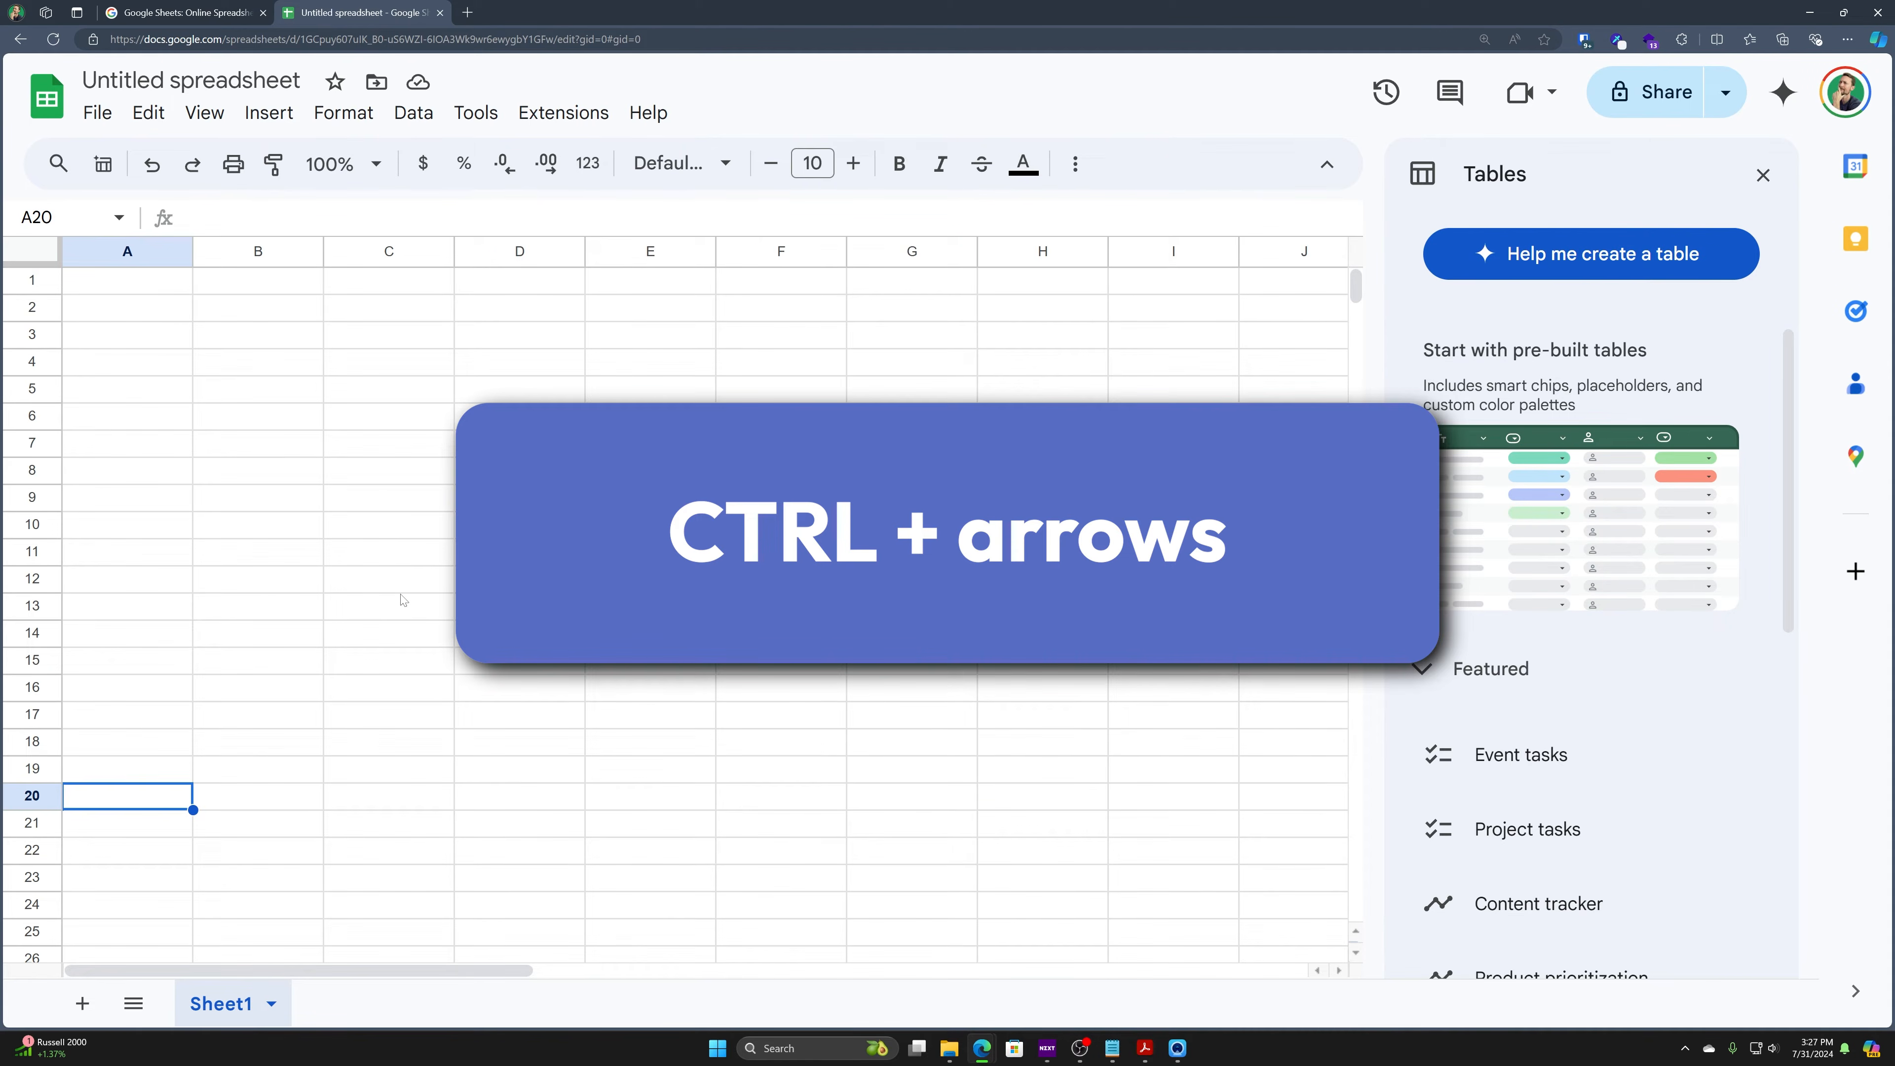
key("ctrl+Up")
key("ctrl+Right")
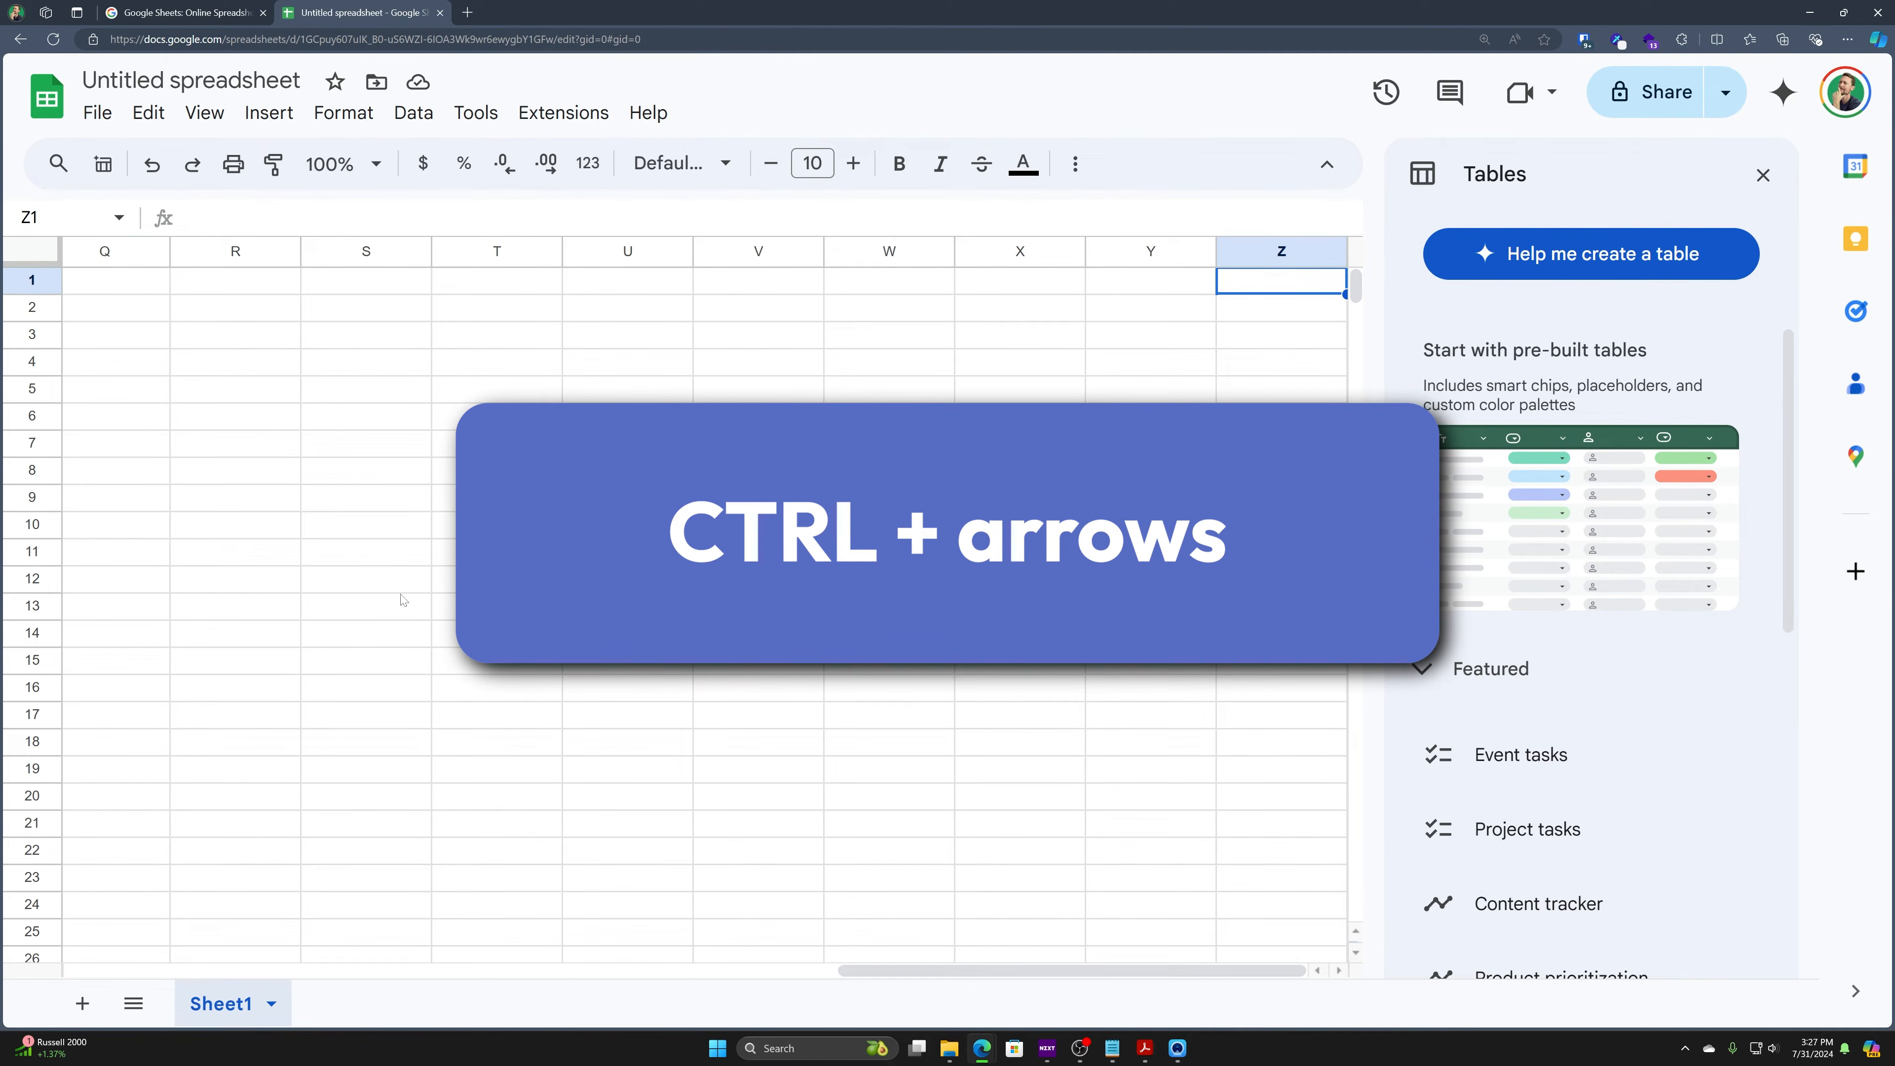
key("ctrl+Down")
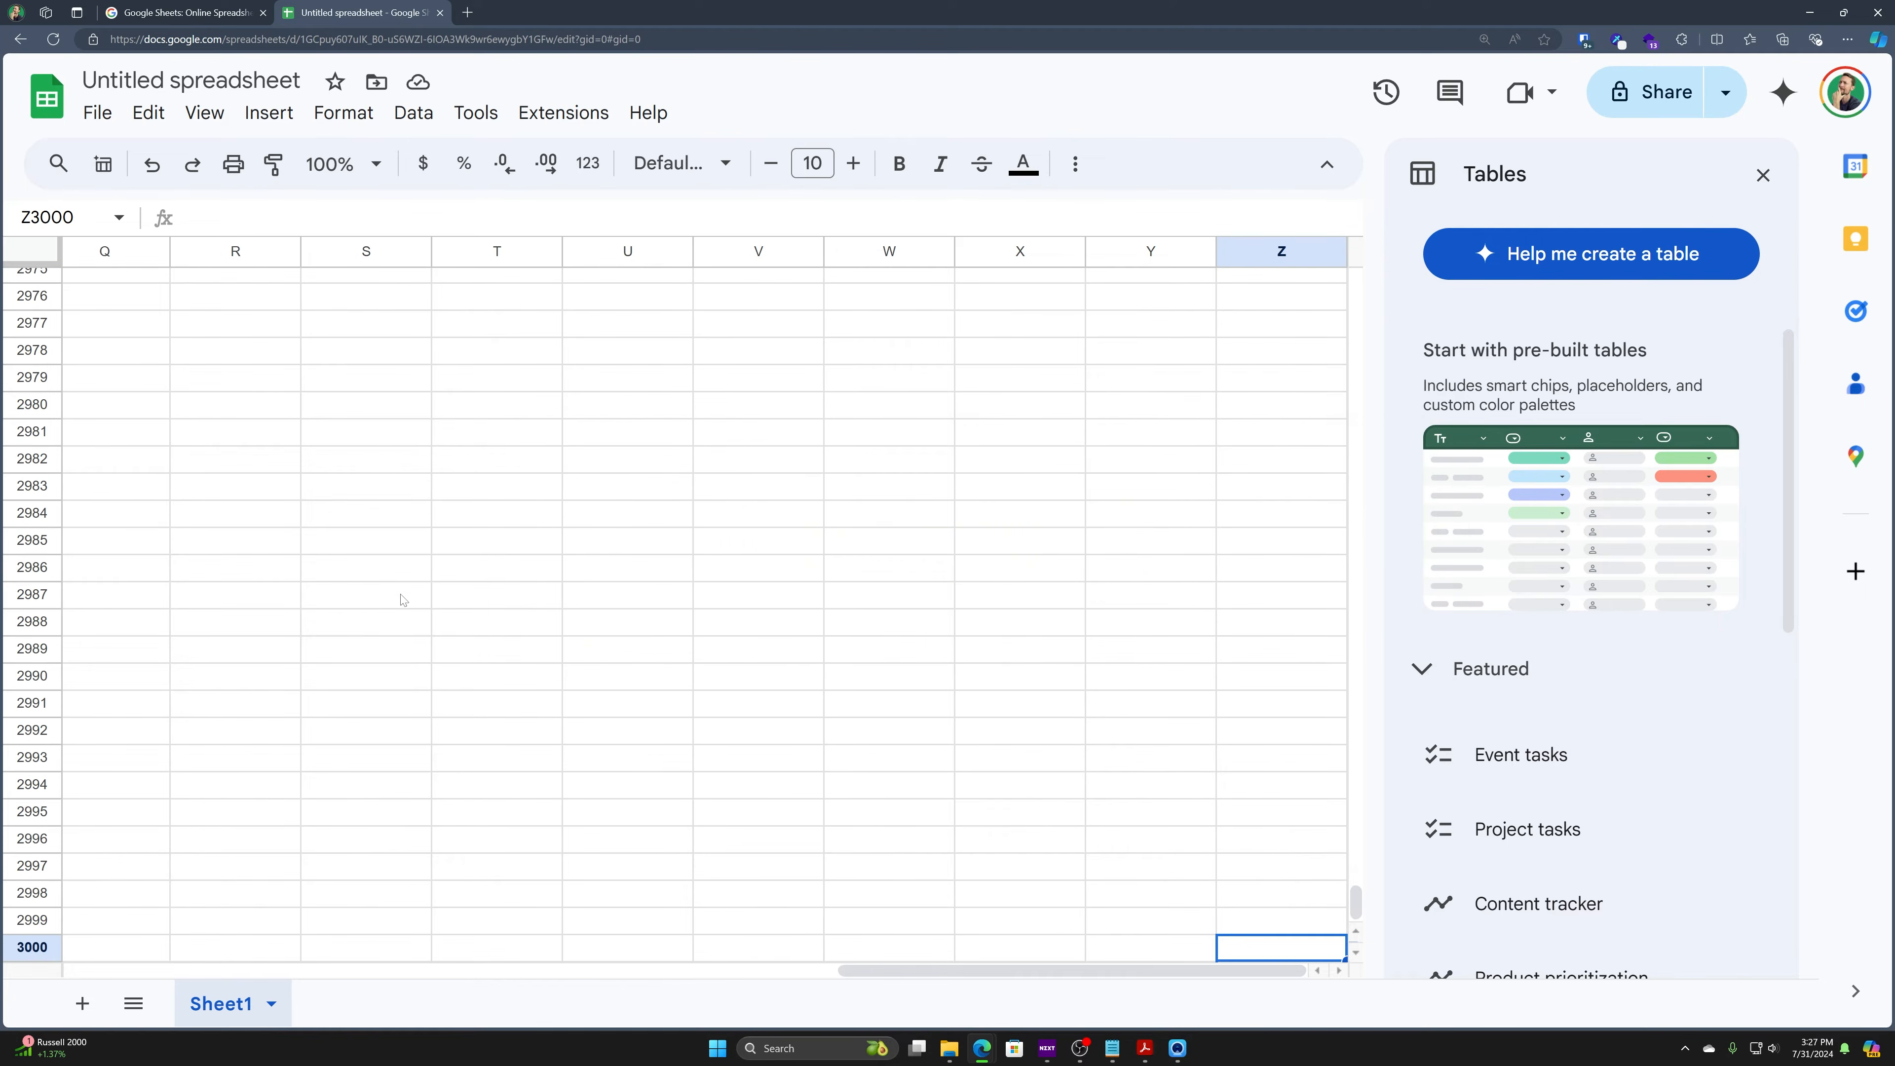
key("ctrl+Left")
key("ctrl+Up")
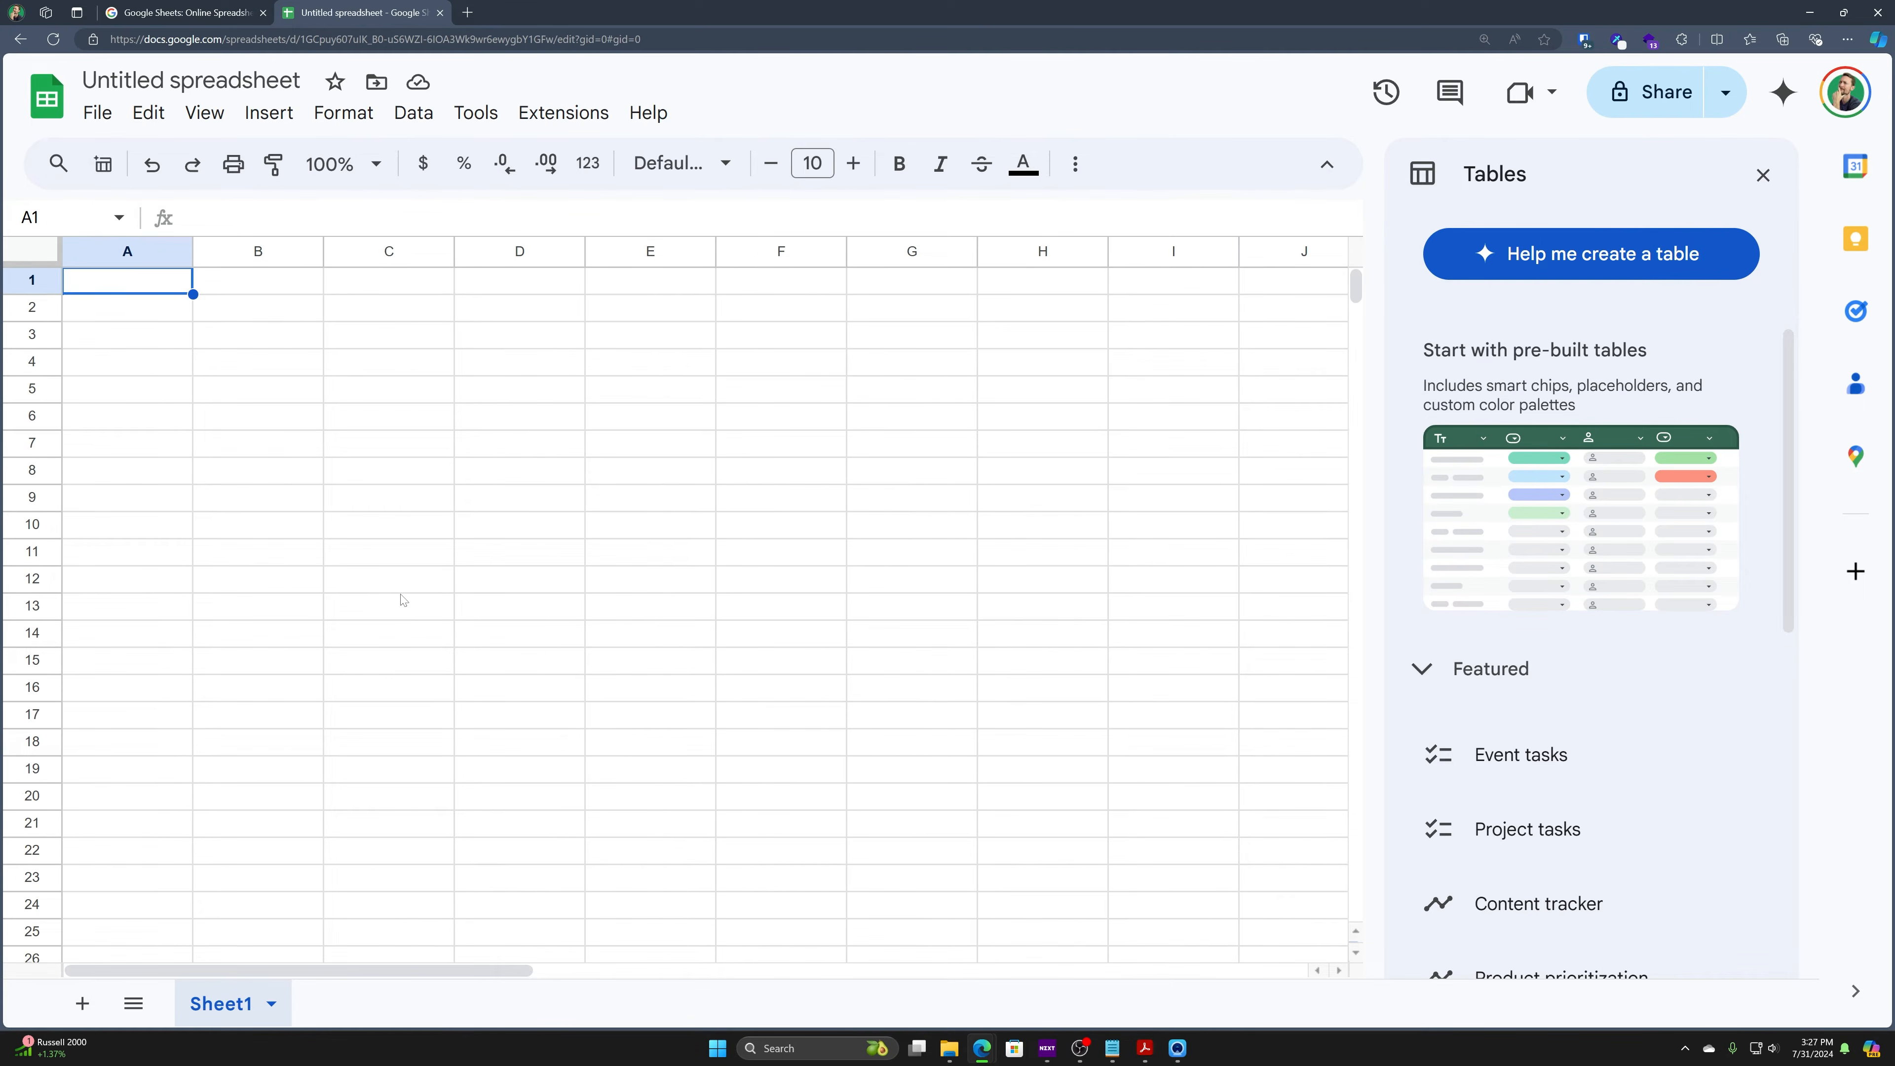
key("ctrl+Right")
key("ctrl+Left")
key("ctrl+Right")
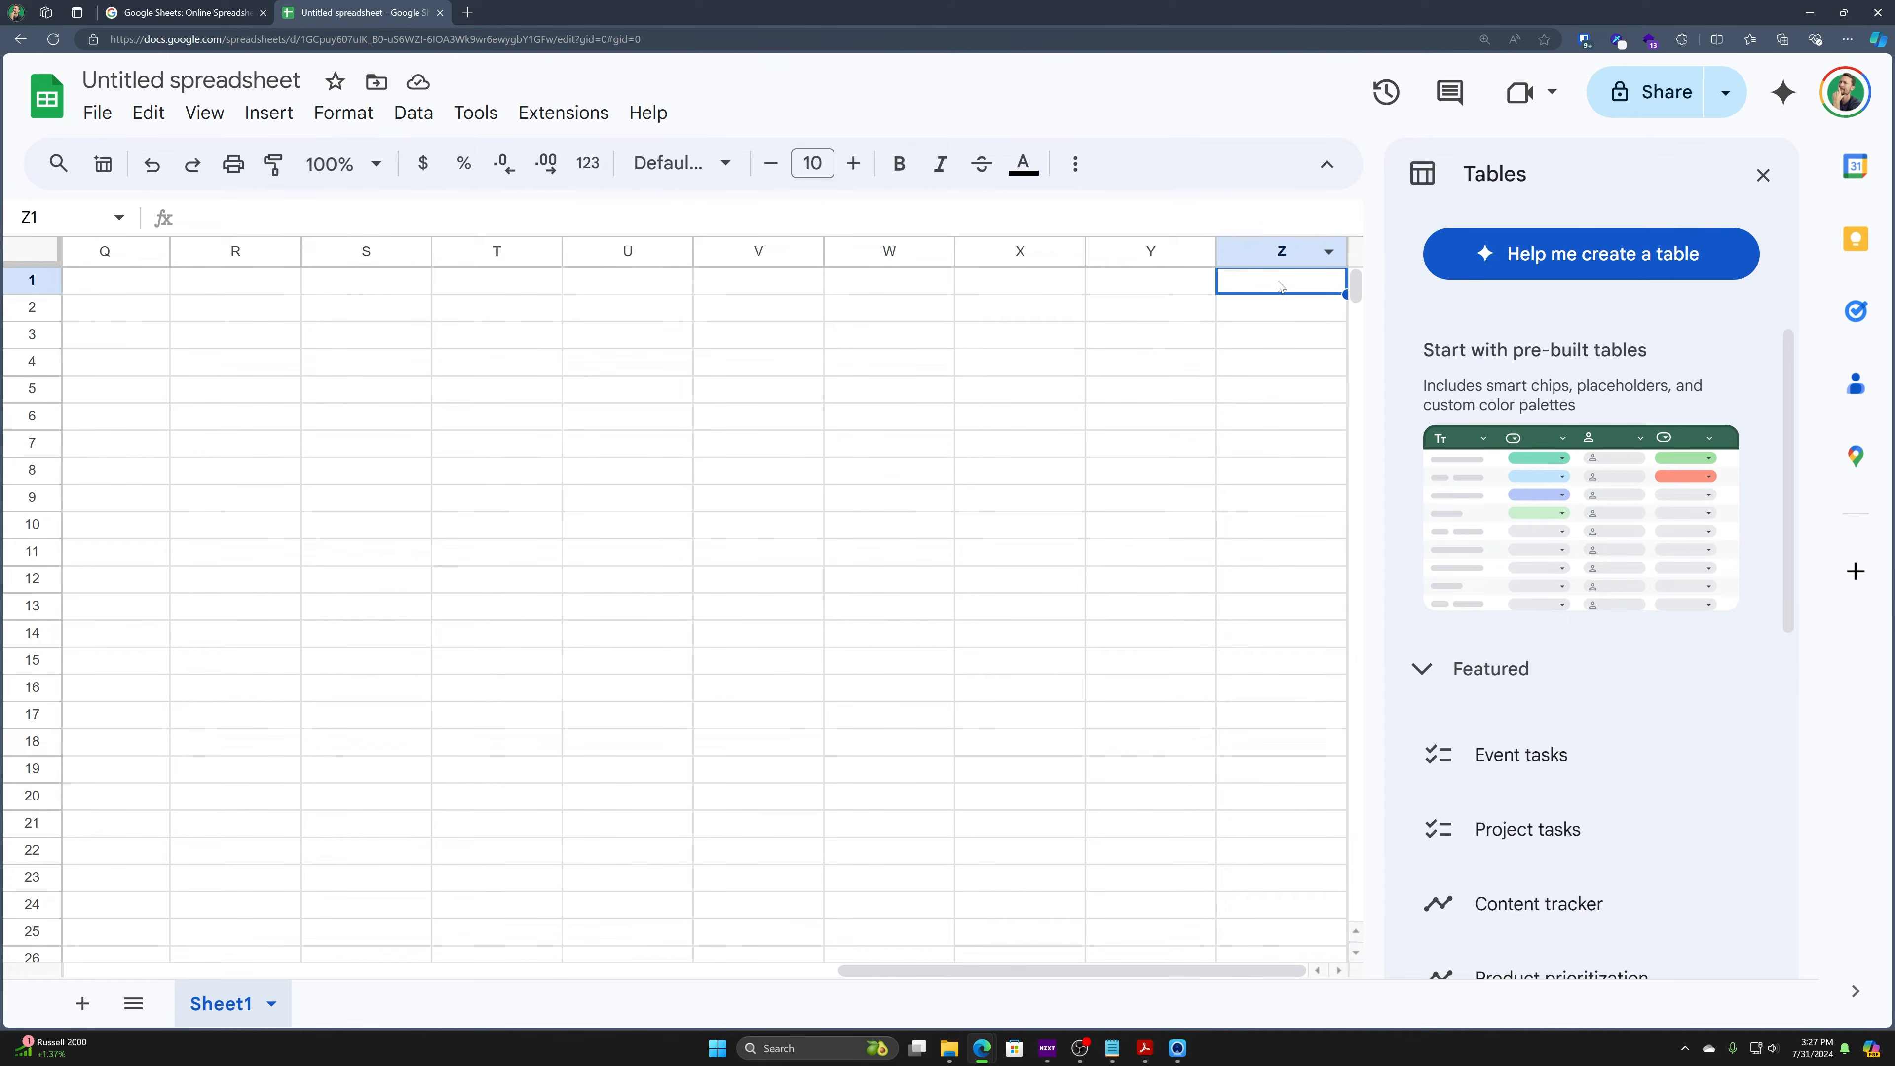
- Enter 67 in T1 and jump between A1 and T1 with Ctrl+Left/Right
left_click(519, 284)
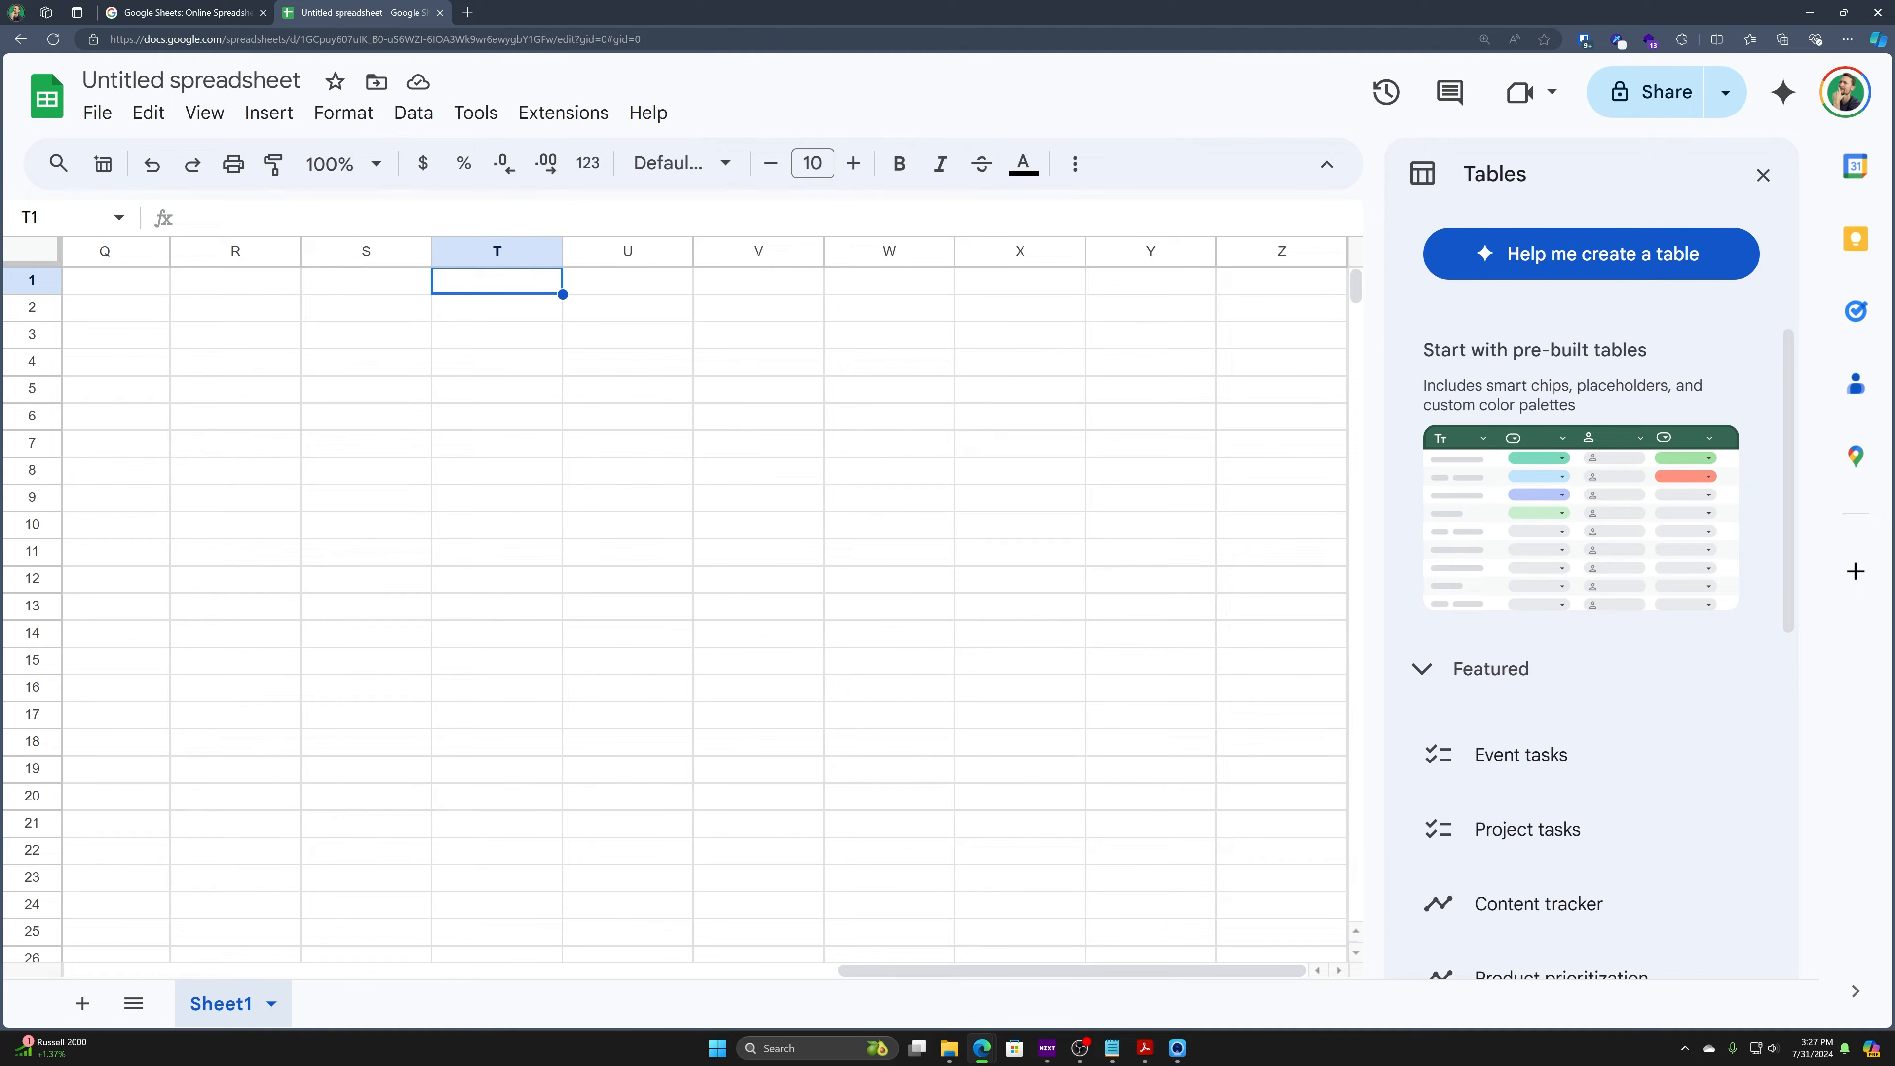
type("67")
key("Return")
key("Up")
key("ctrl+Left")
key("ctrl+Right")
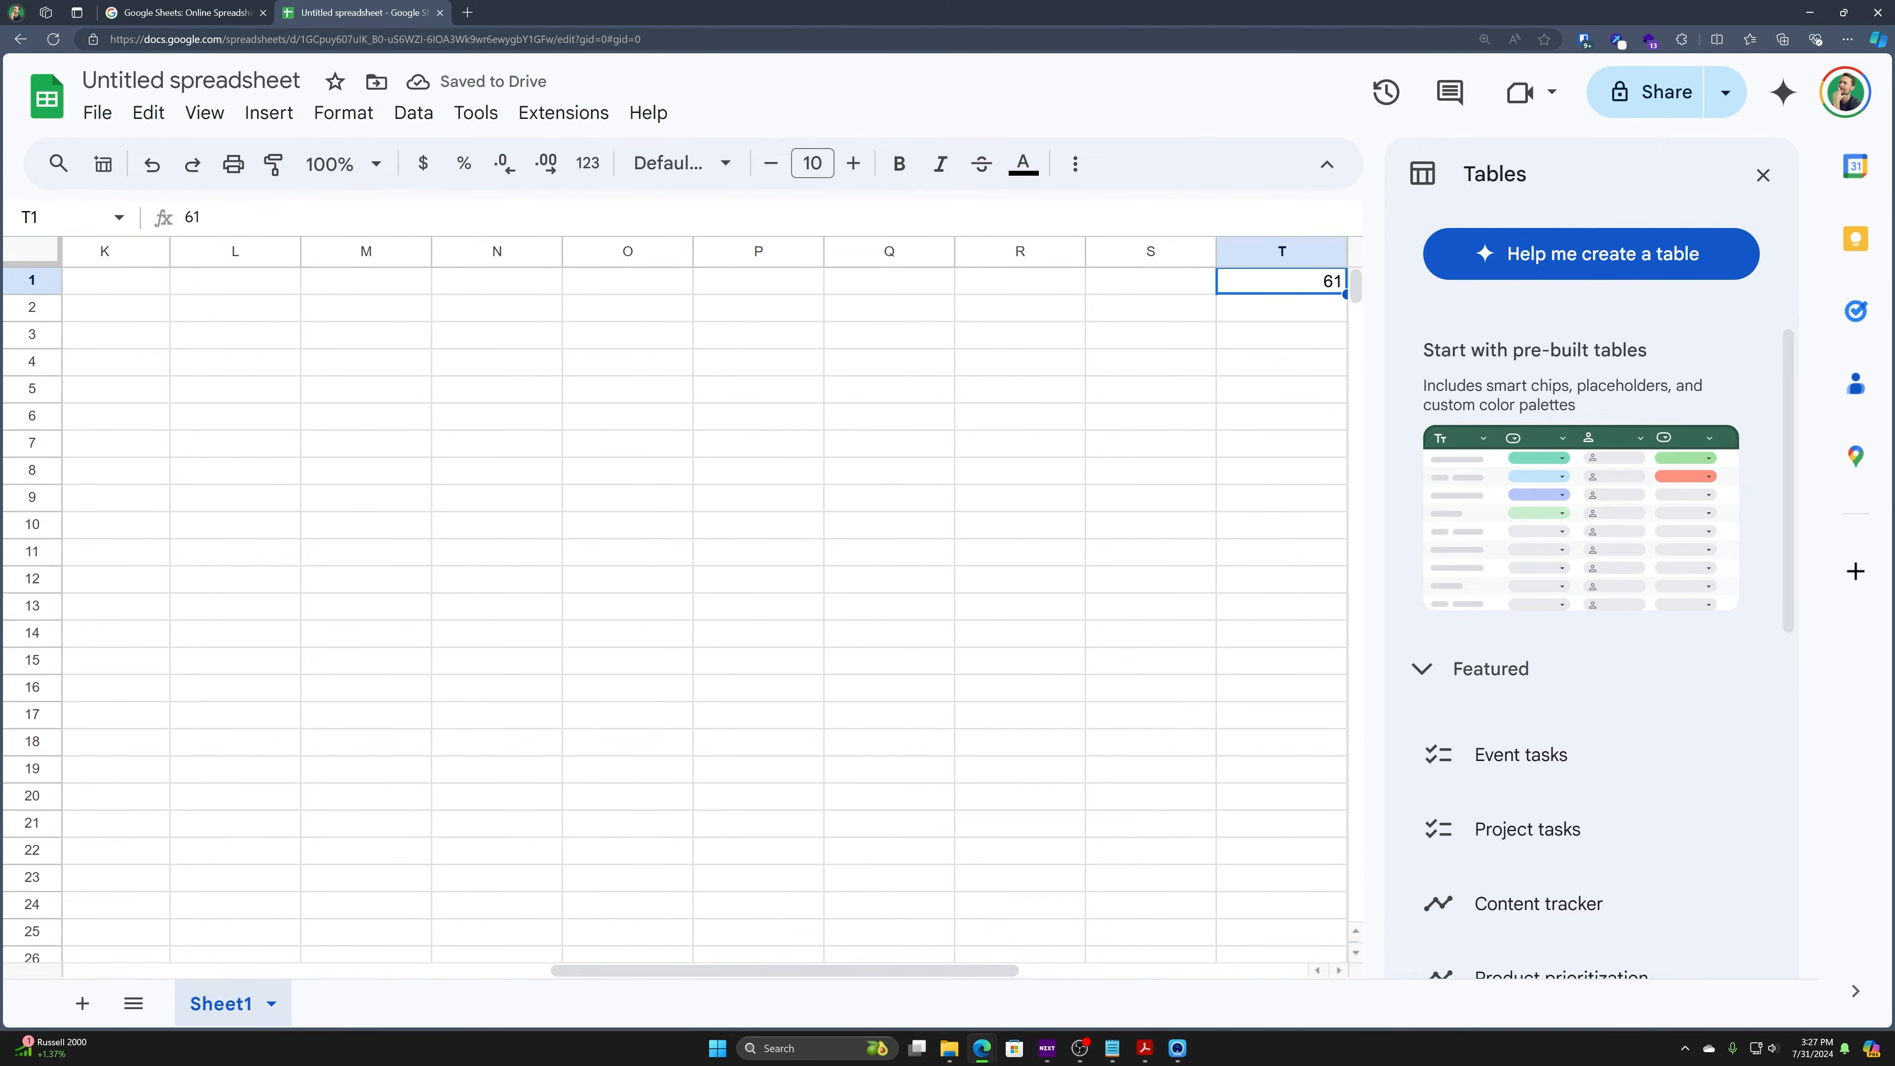
key("ctrl+Left")
key("ctrl+Right")
key("ctrl+Right")
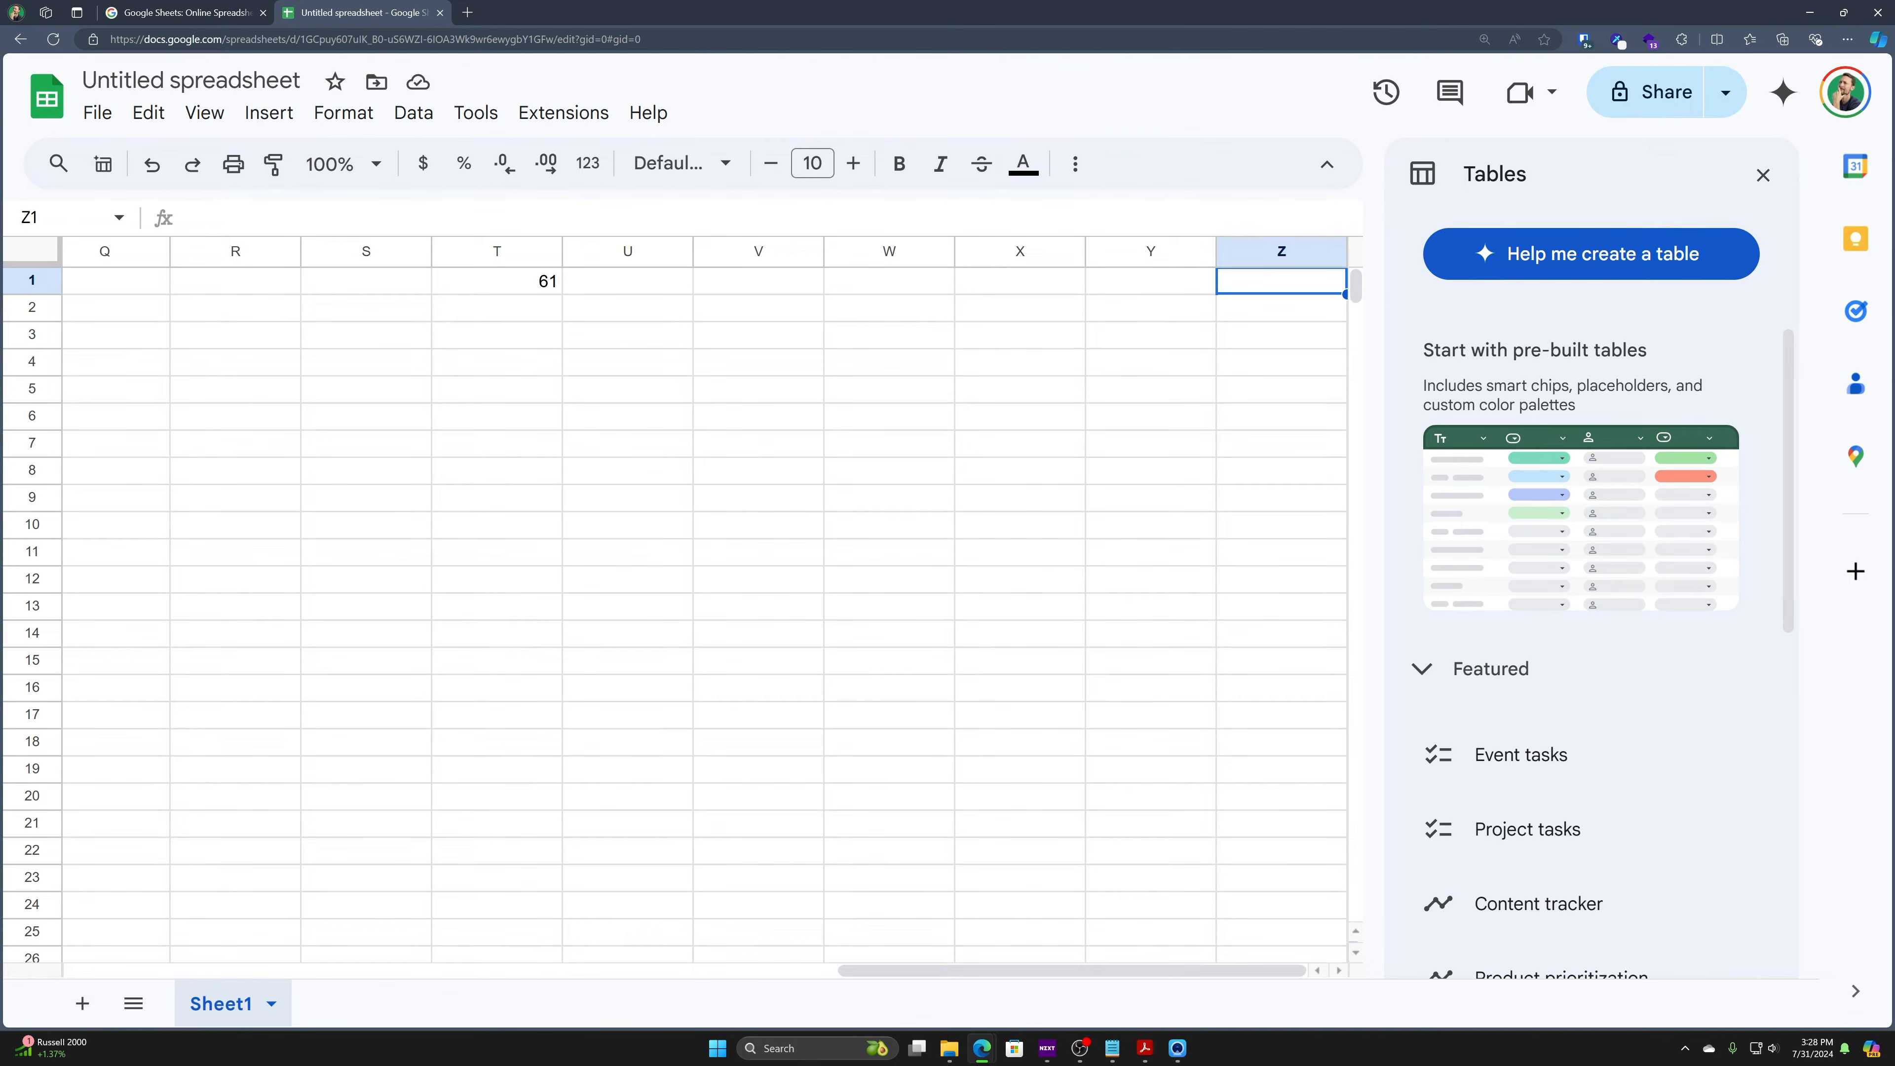
- Jump up and down column T, then clear T1 and return to A1
key("ctrl+Left")
key("ctrl+Down")
key("ctrl+Up")
key("ctrl+Down")
key("ctrl+Up")
key("Delete")
key("Left")
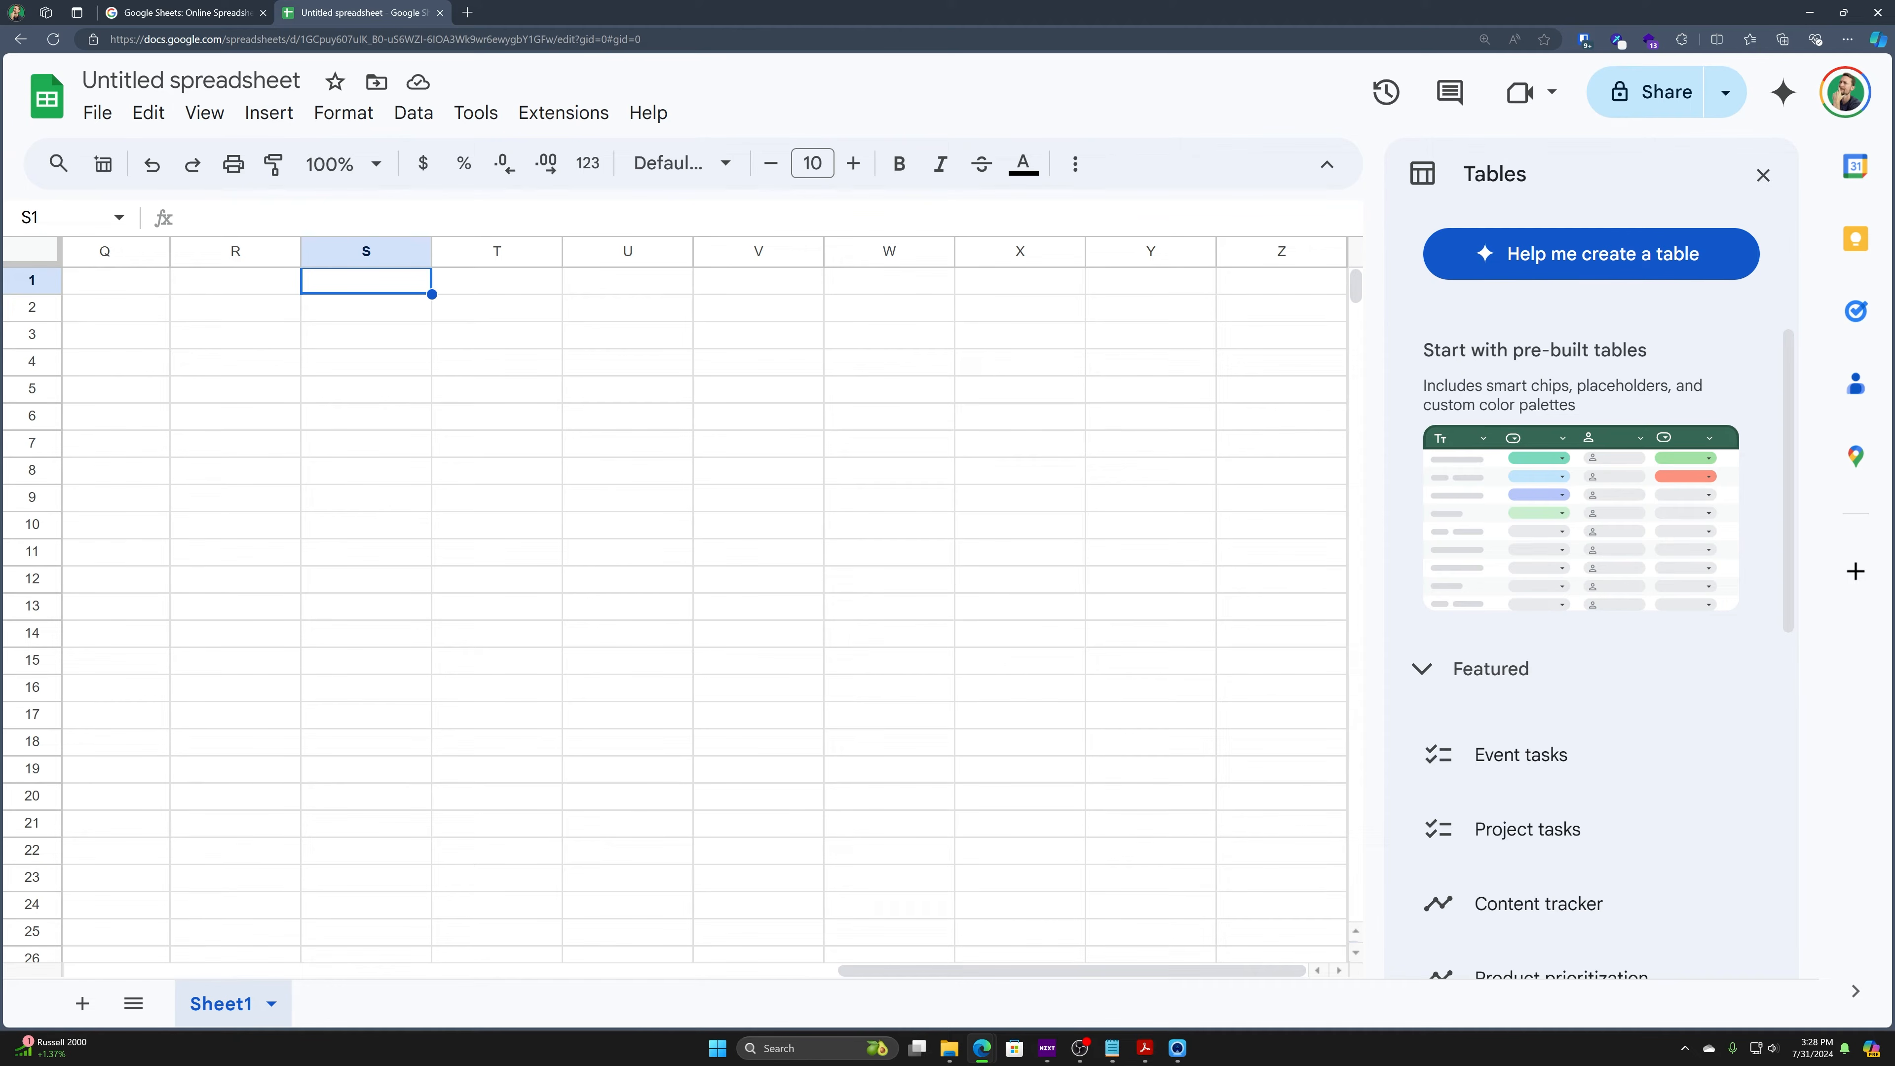
key("ctrl+Home")
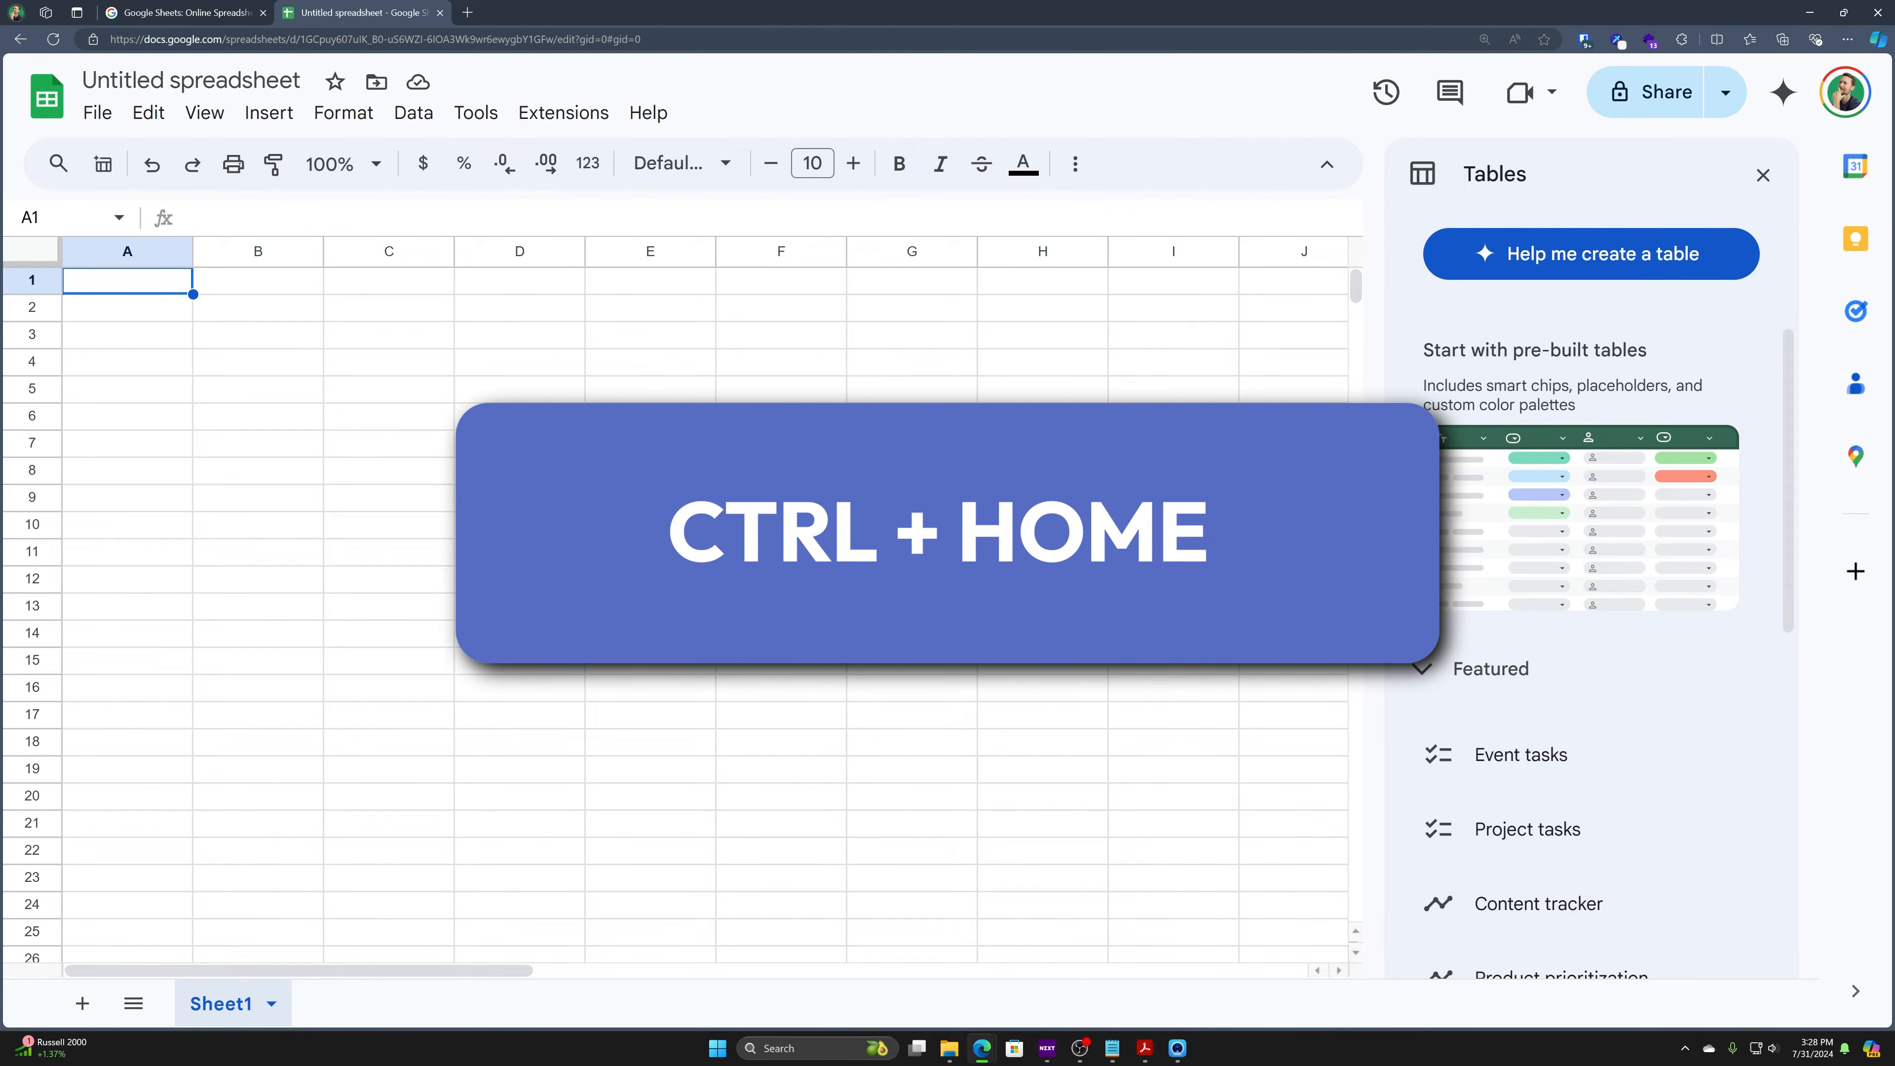
key("ctrl+End")
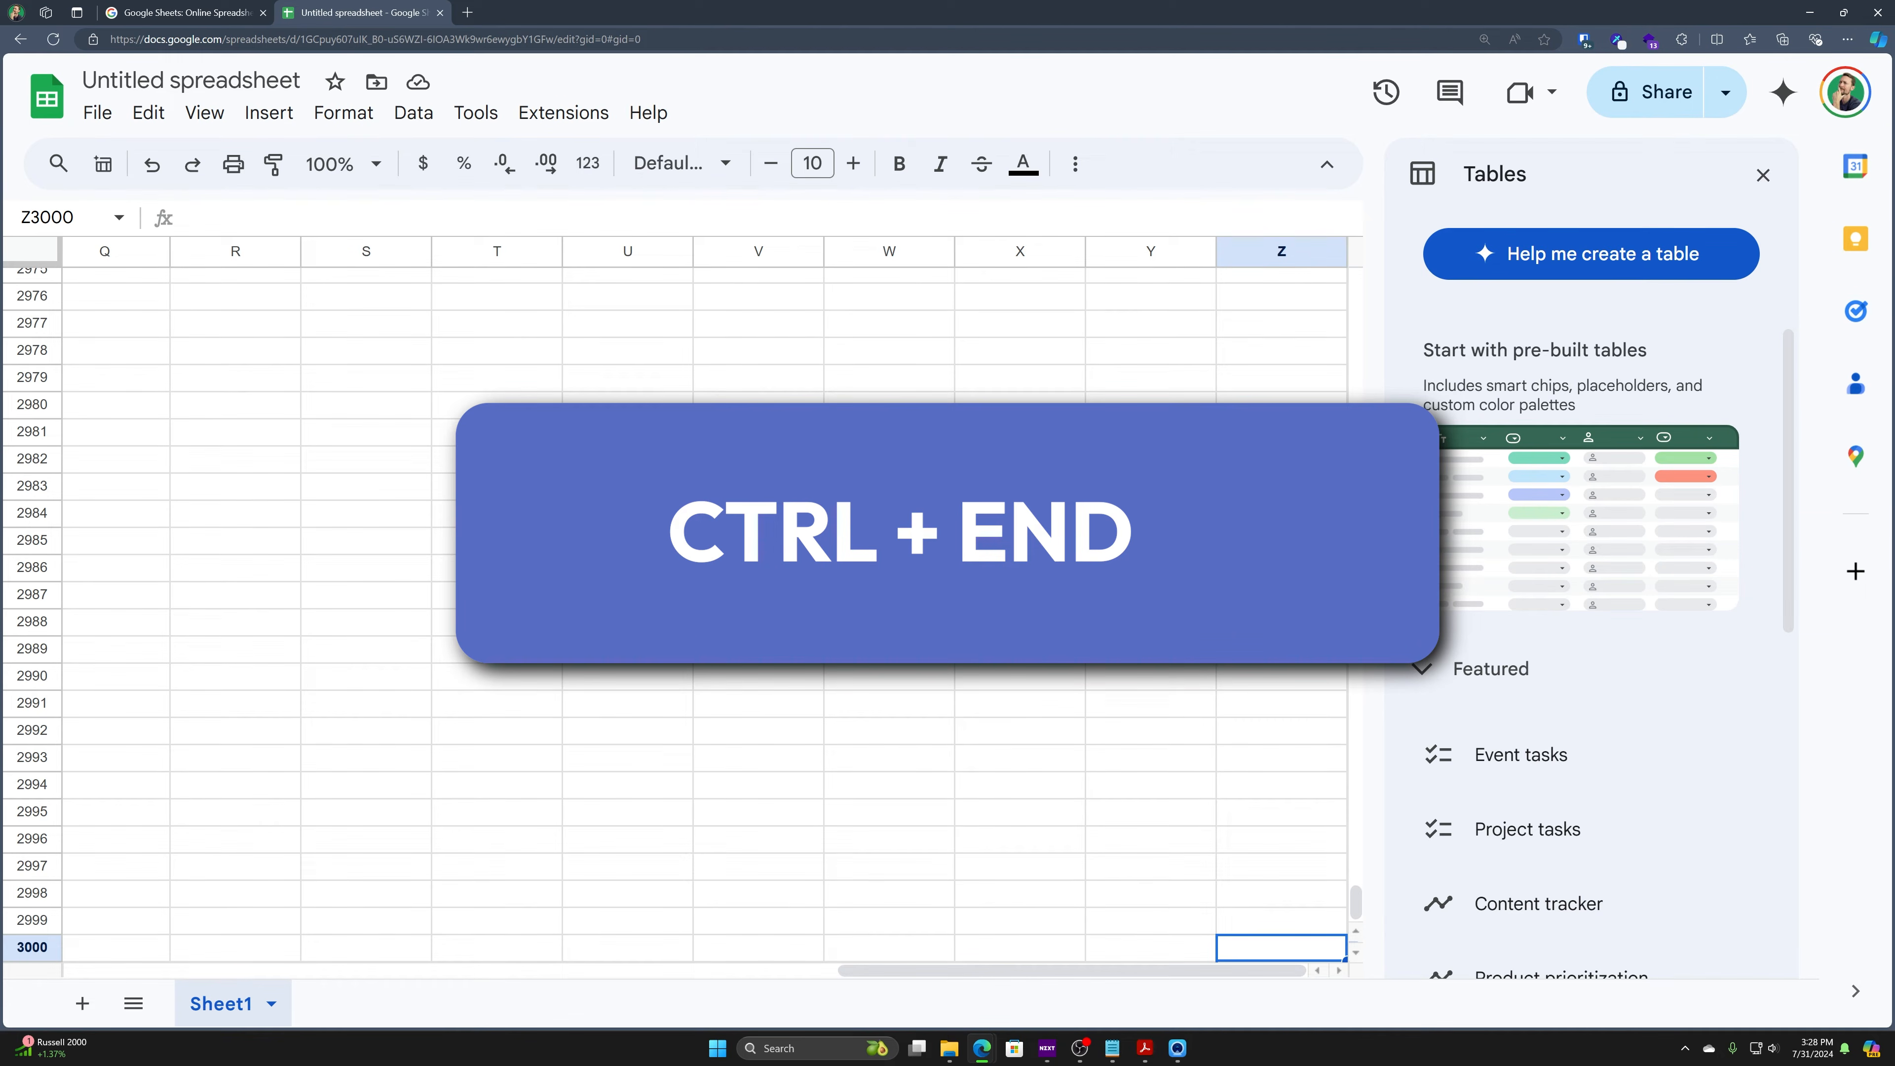
key("ctrl+Home")
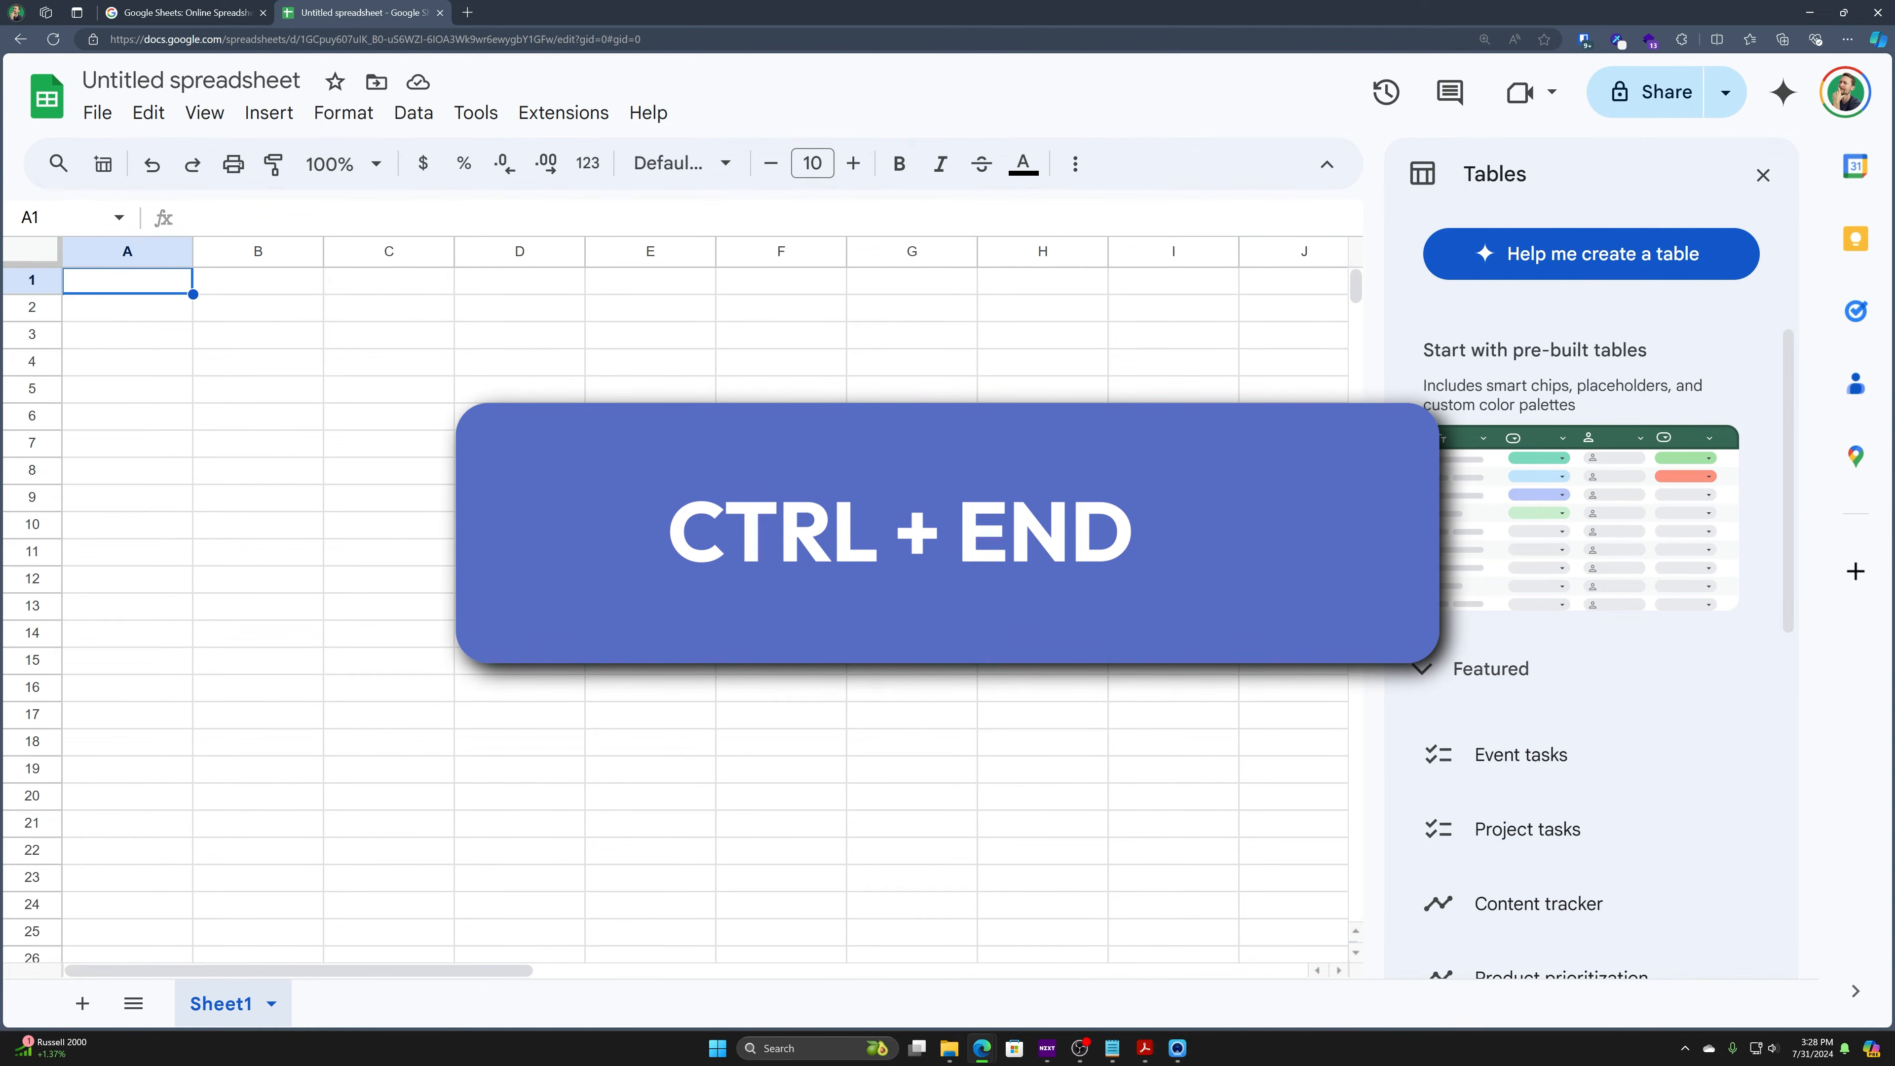
left_click_drag(258, 251, 526, 252)
left_click(389, 361)
left_click(257, 252)
right_click(257, 254)
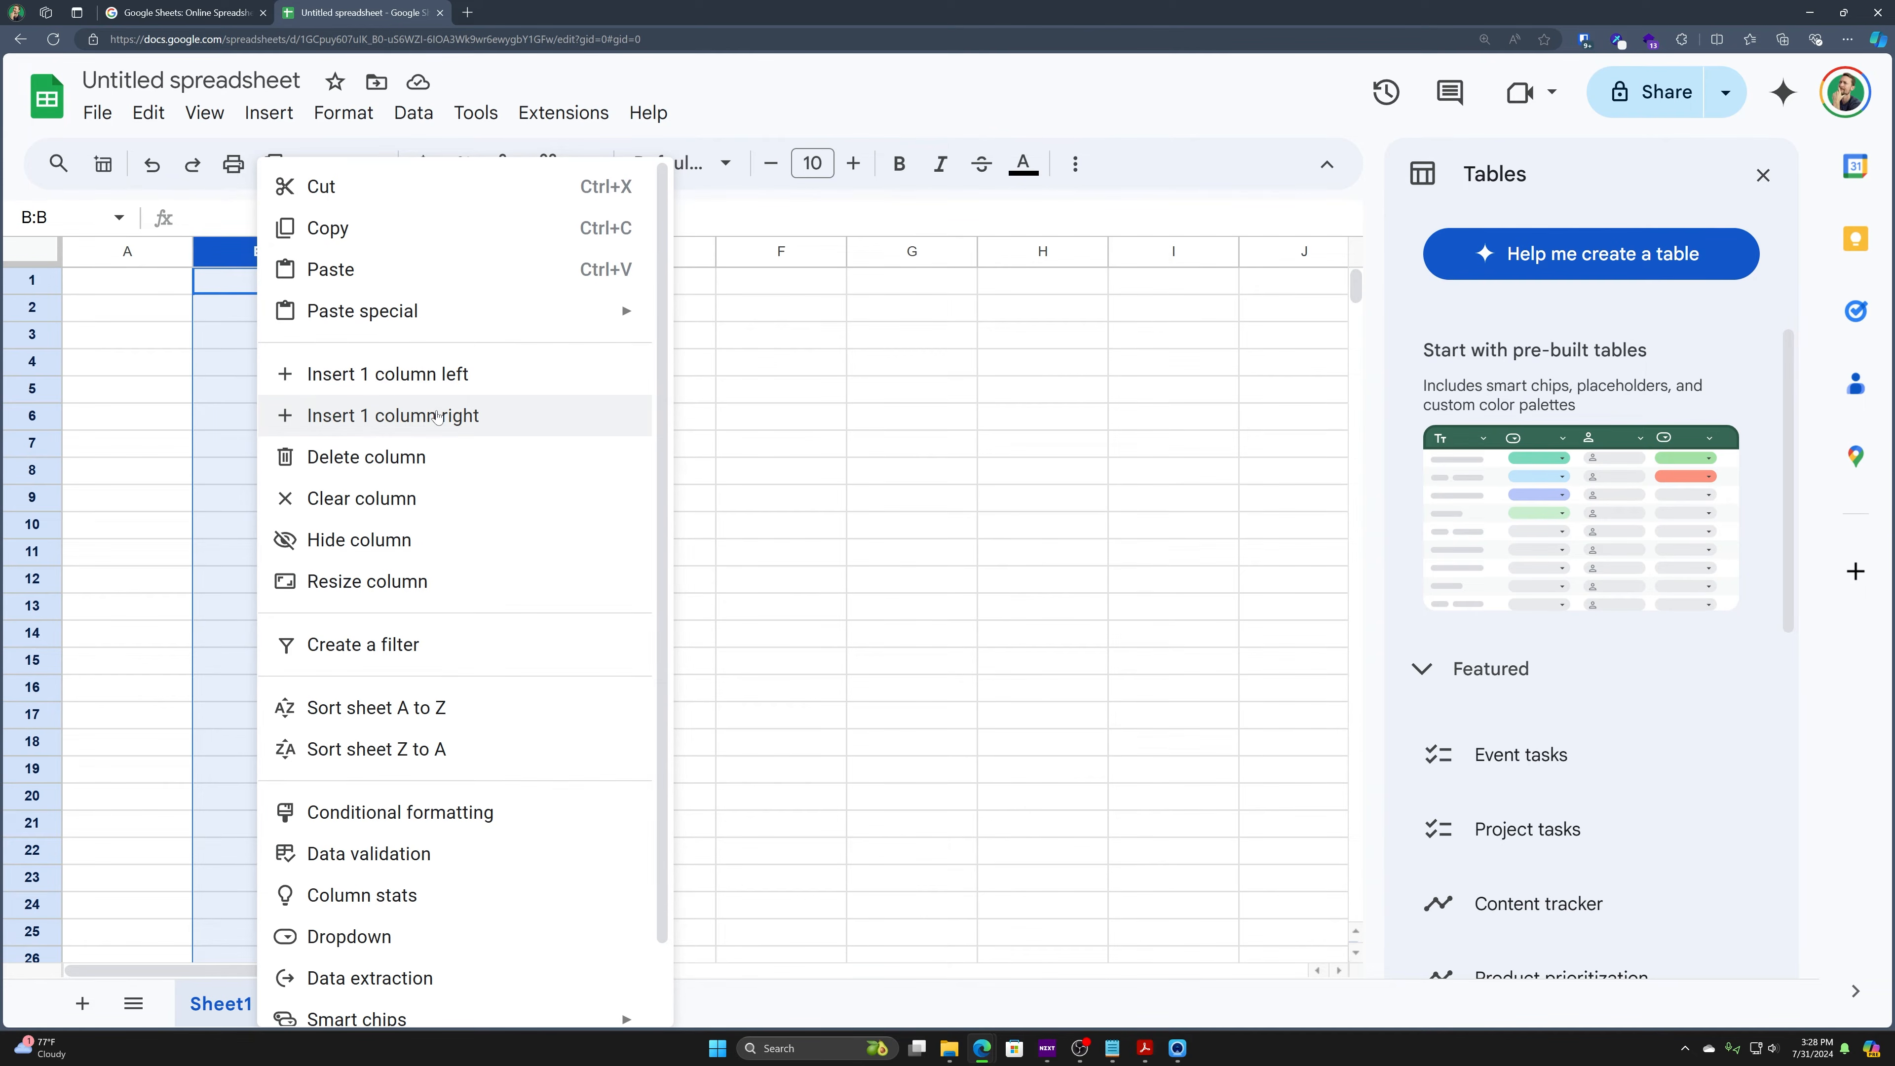
left_click(234, 305)
left_click(239, 258)
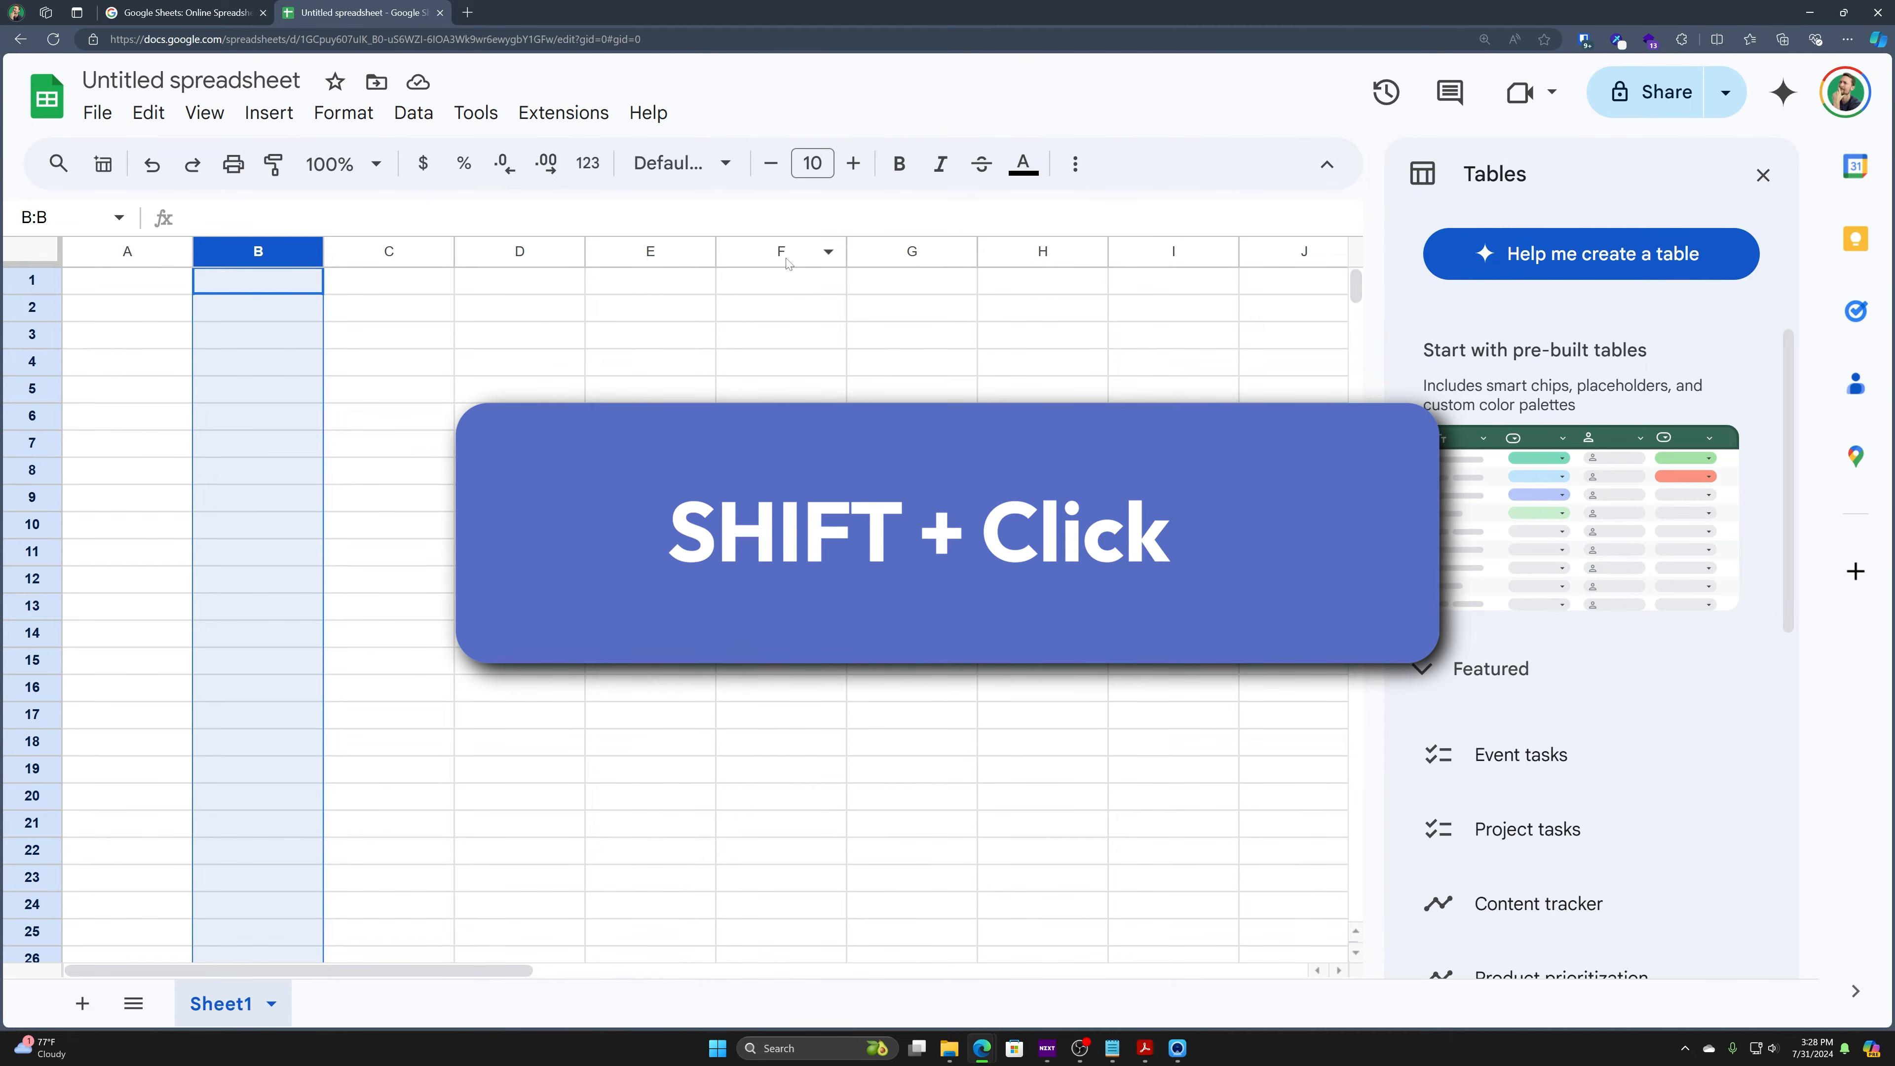
left_click(767, 246, "shift")
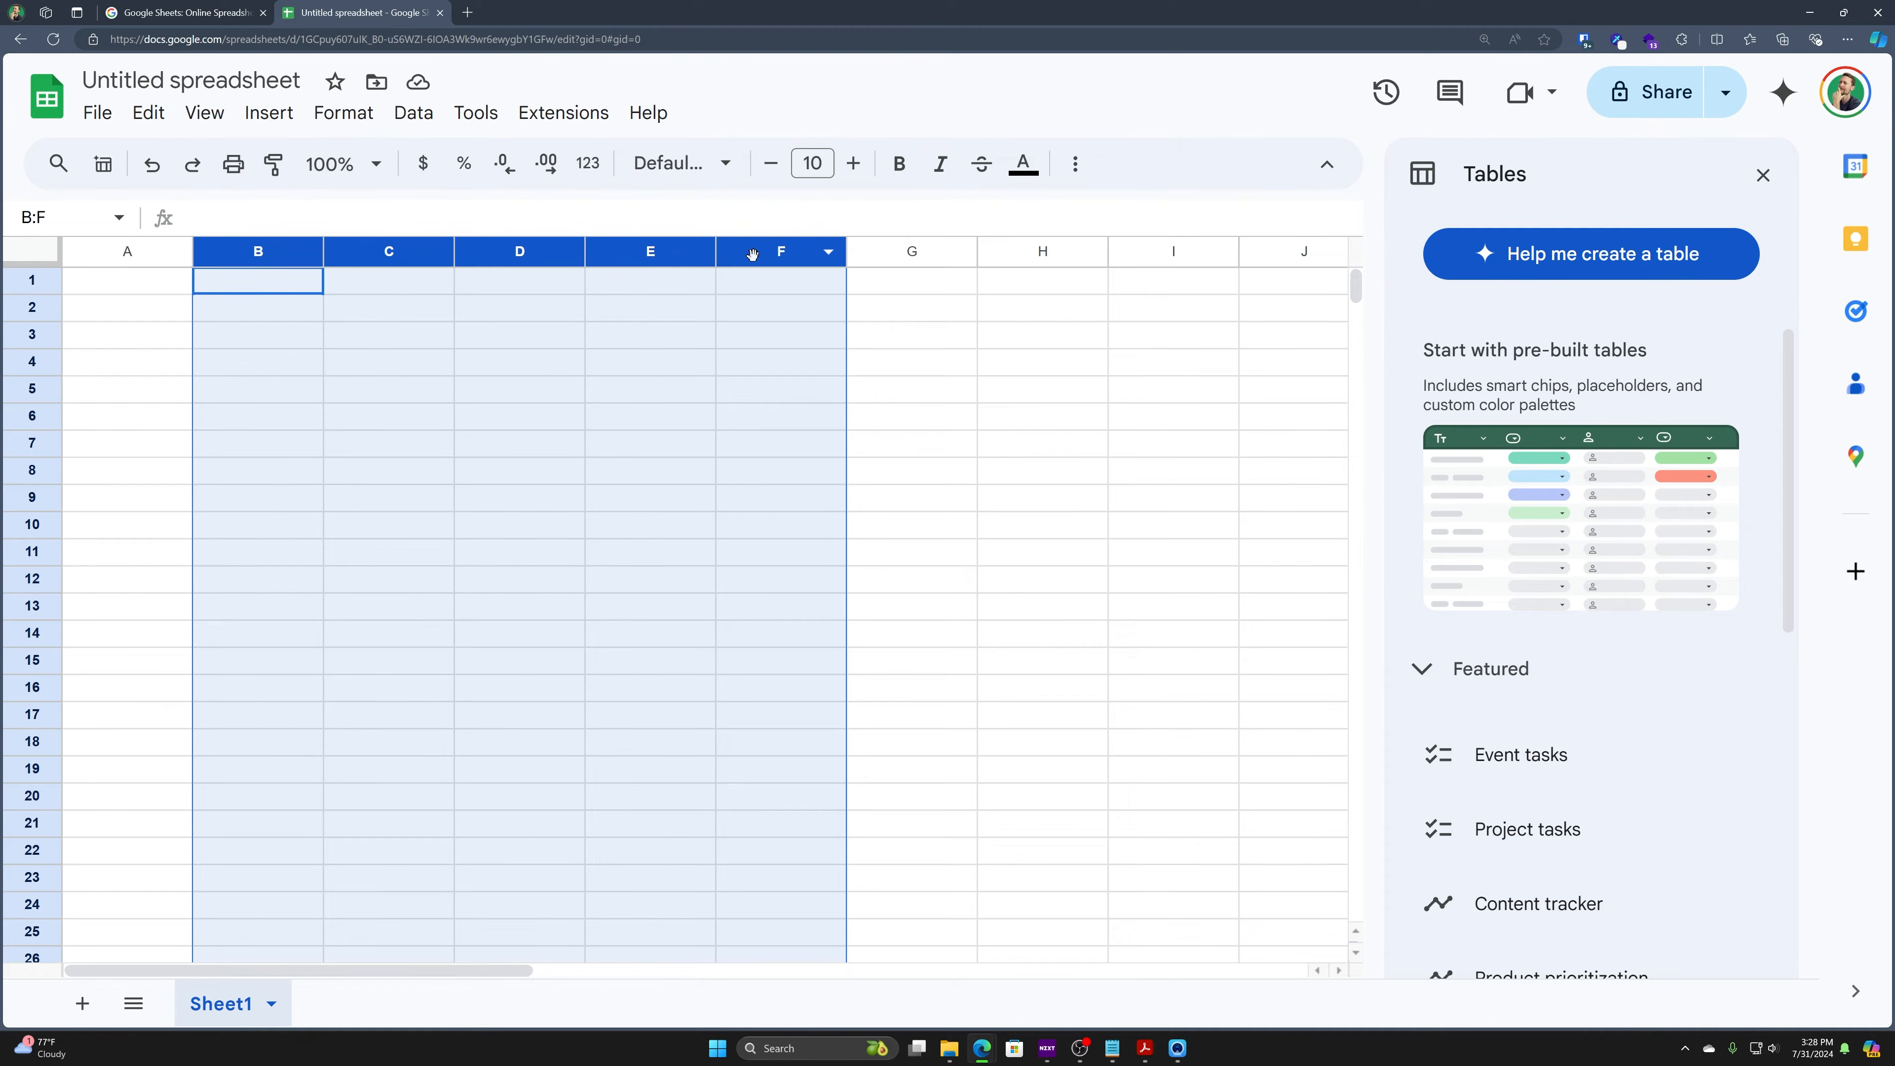
right_click(752, 254)
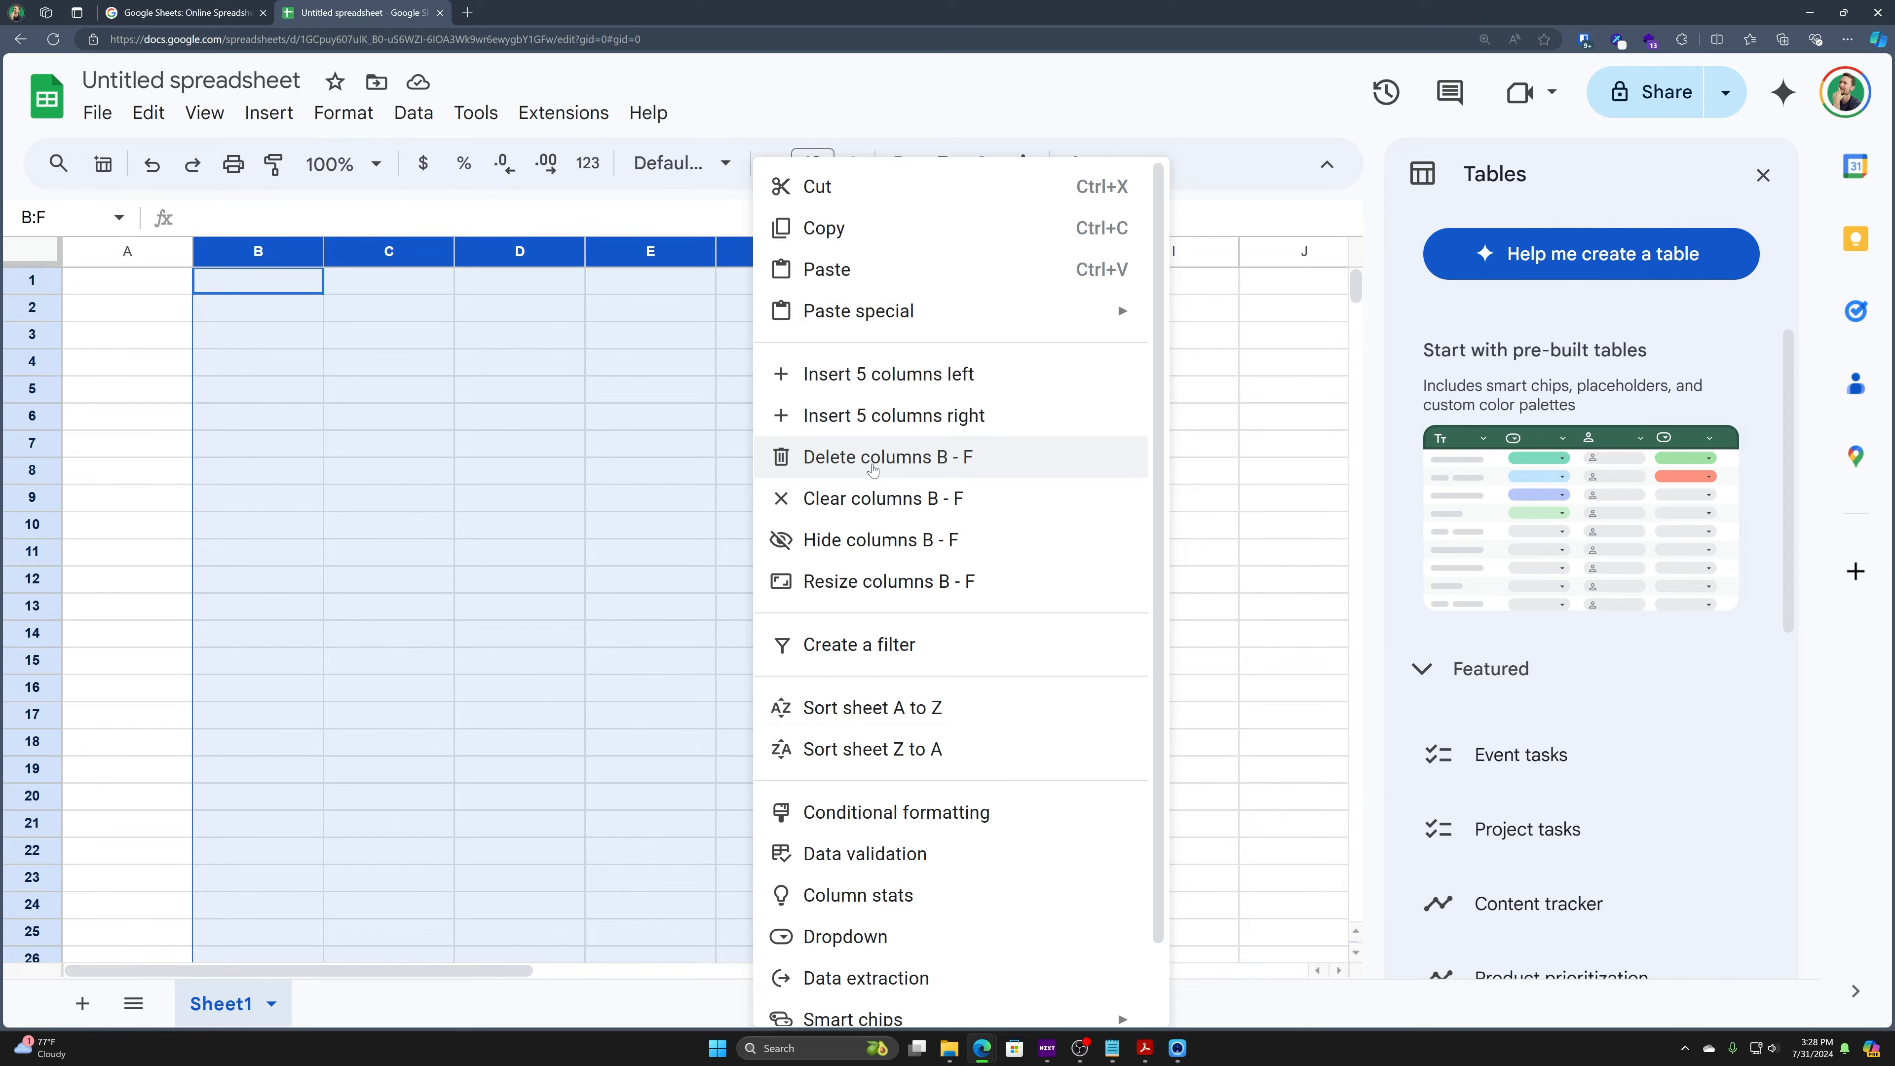
scroll(869, 515, "down", 2)
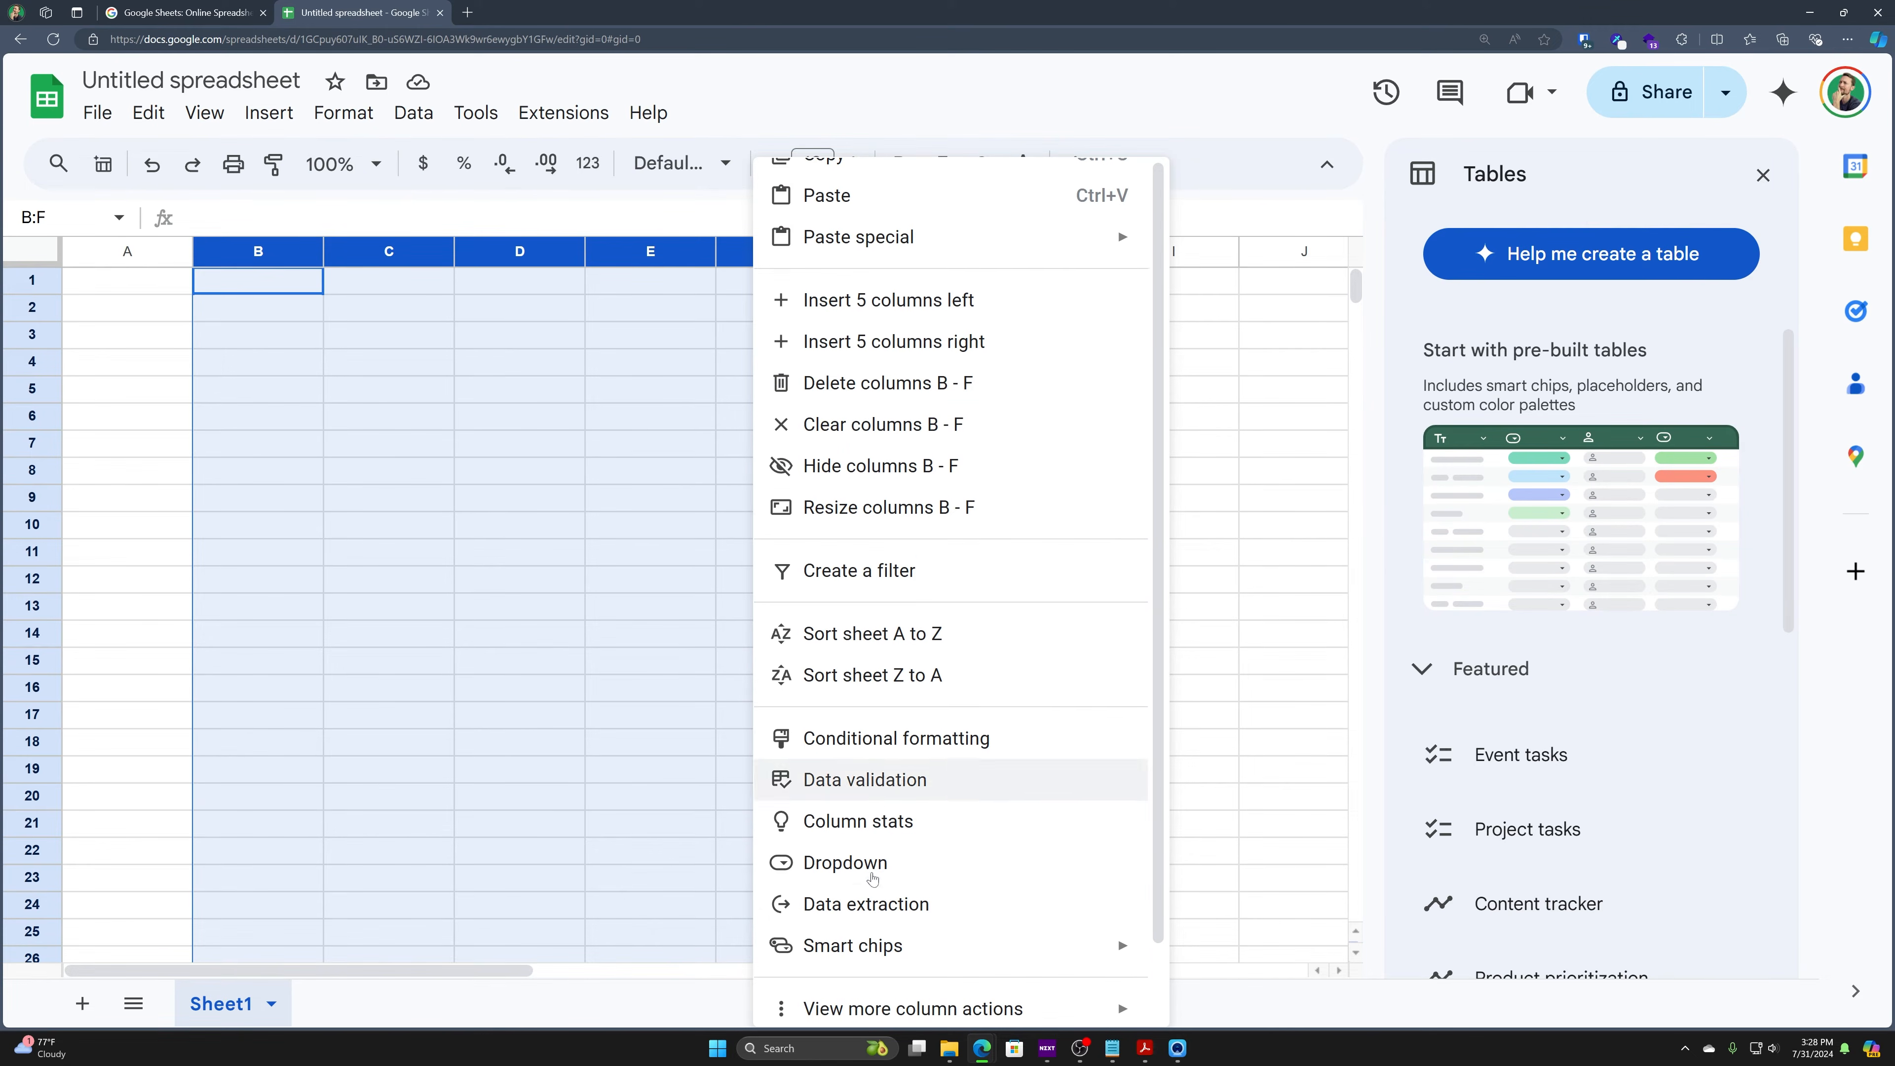
left_click(526, 364)
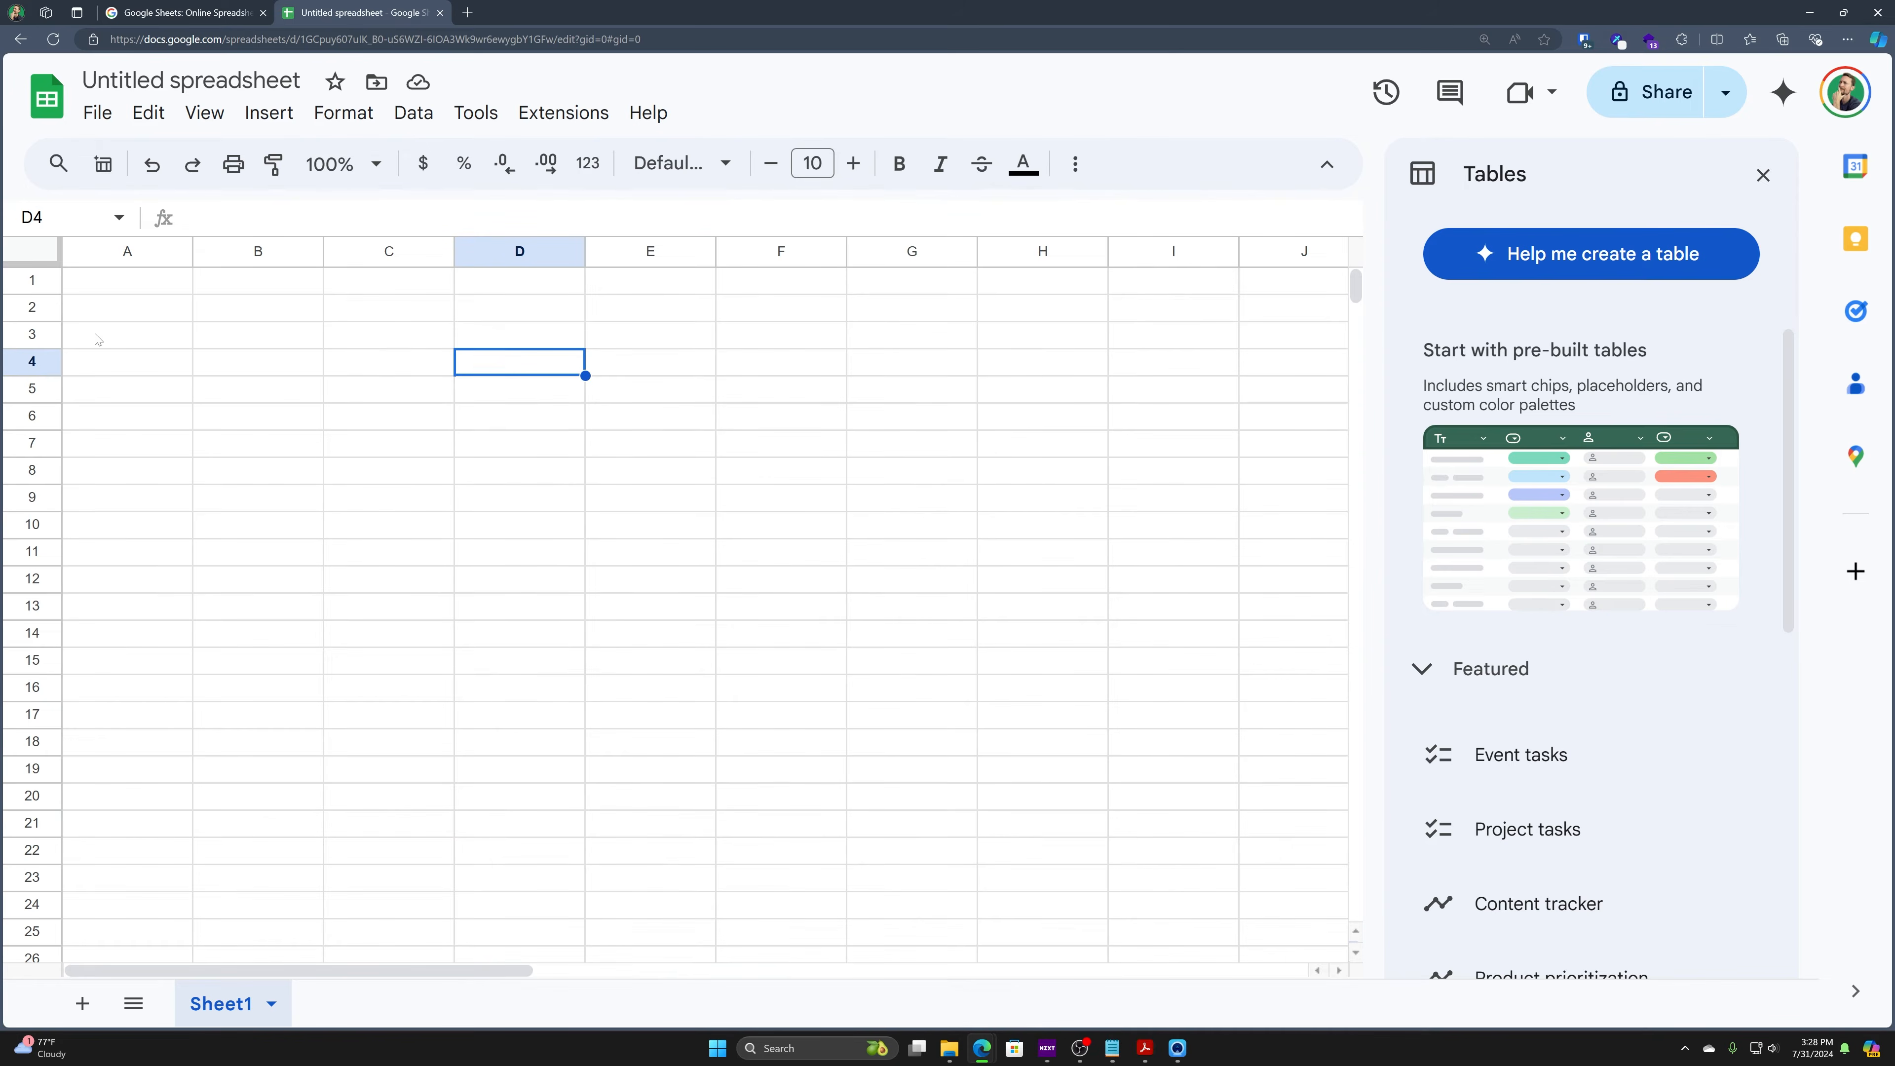
left_click_drag(31, 305, 34, 578)
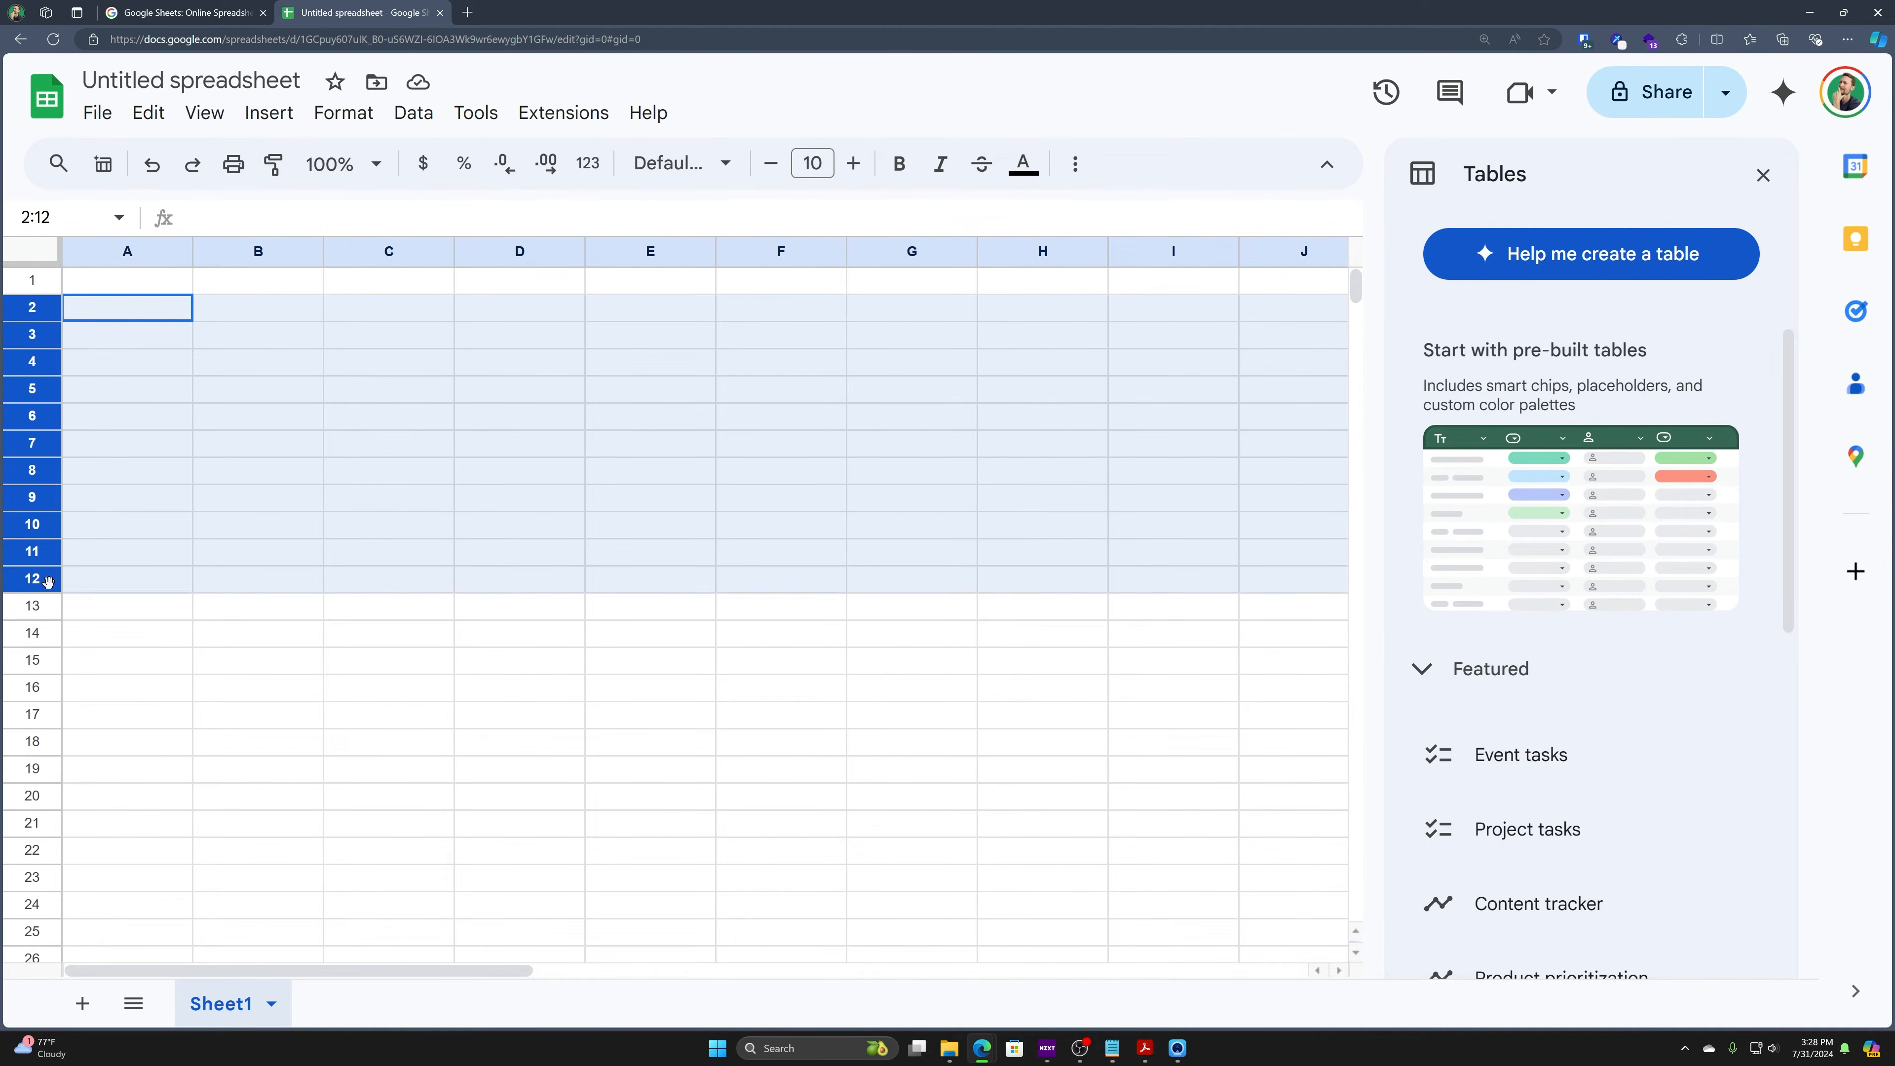
right_click(41, 444)
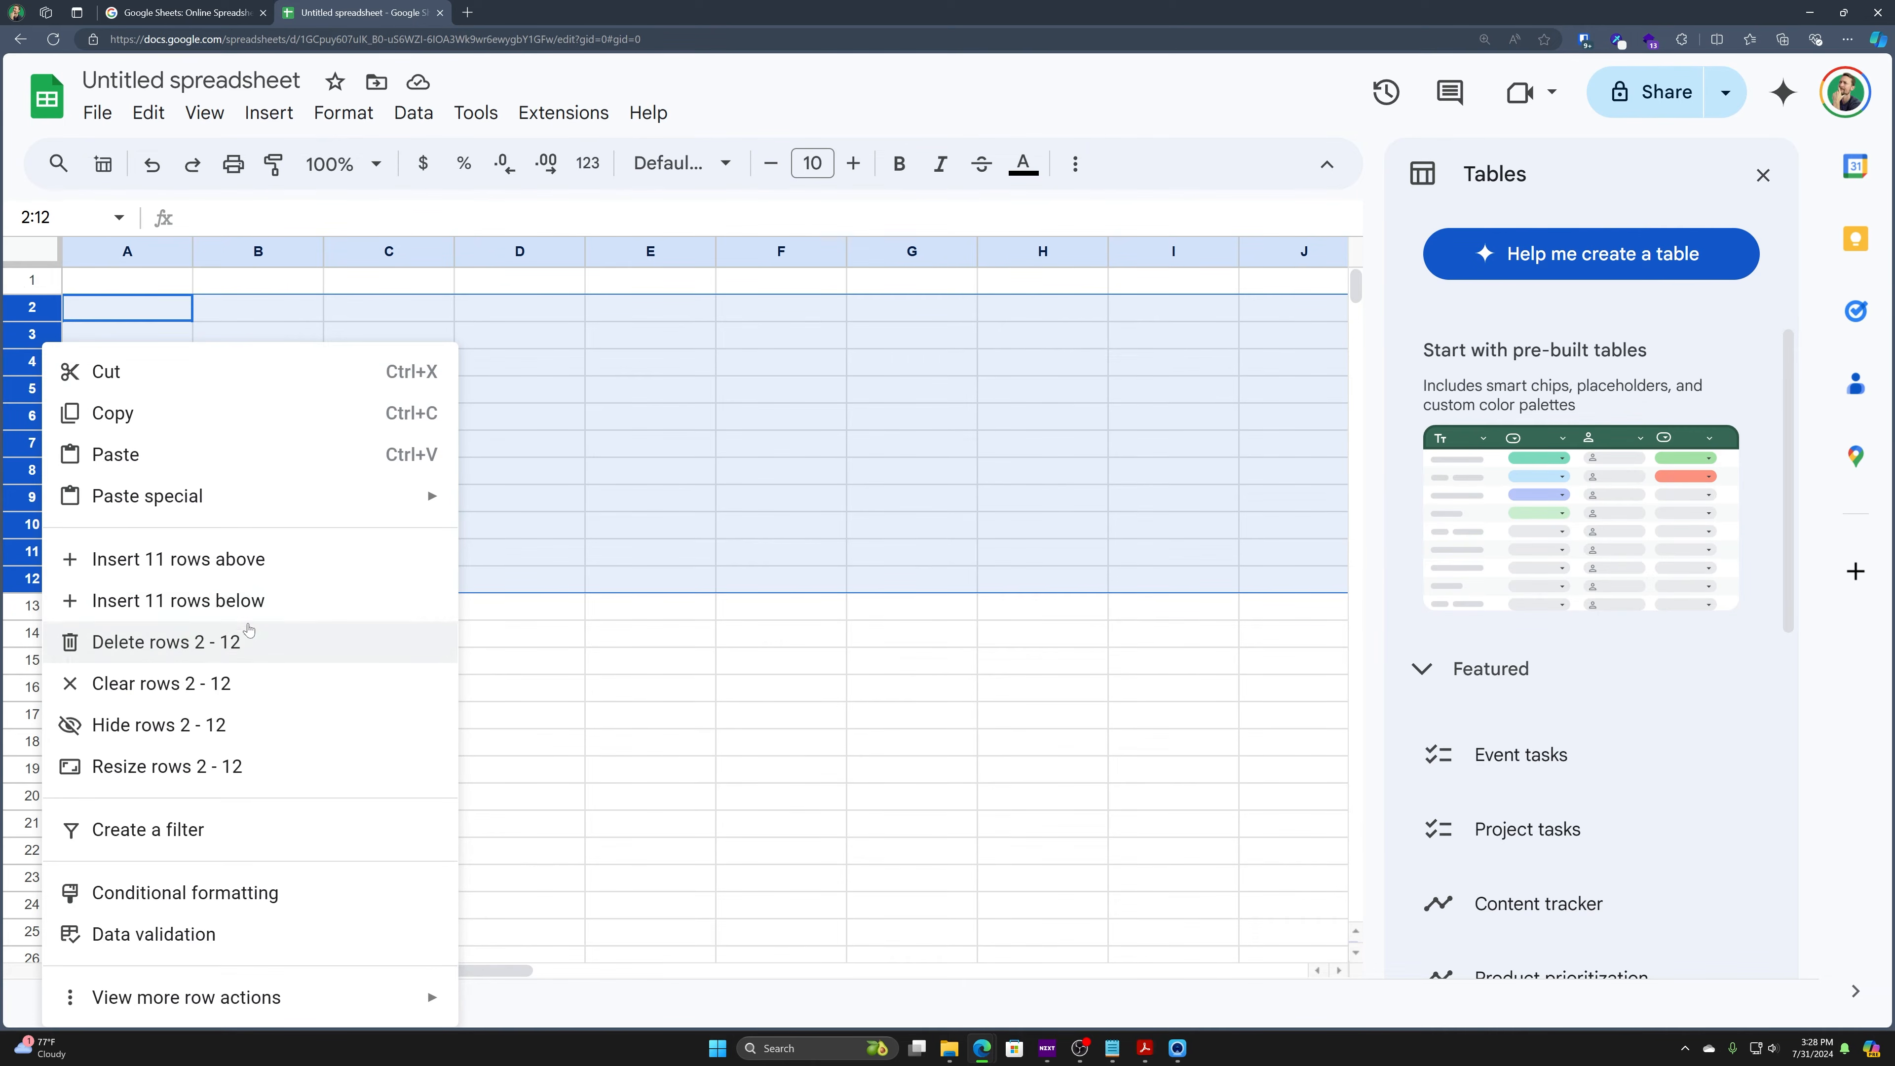
left_click(647, 482)
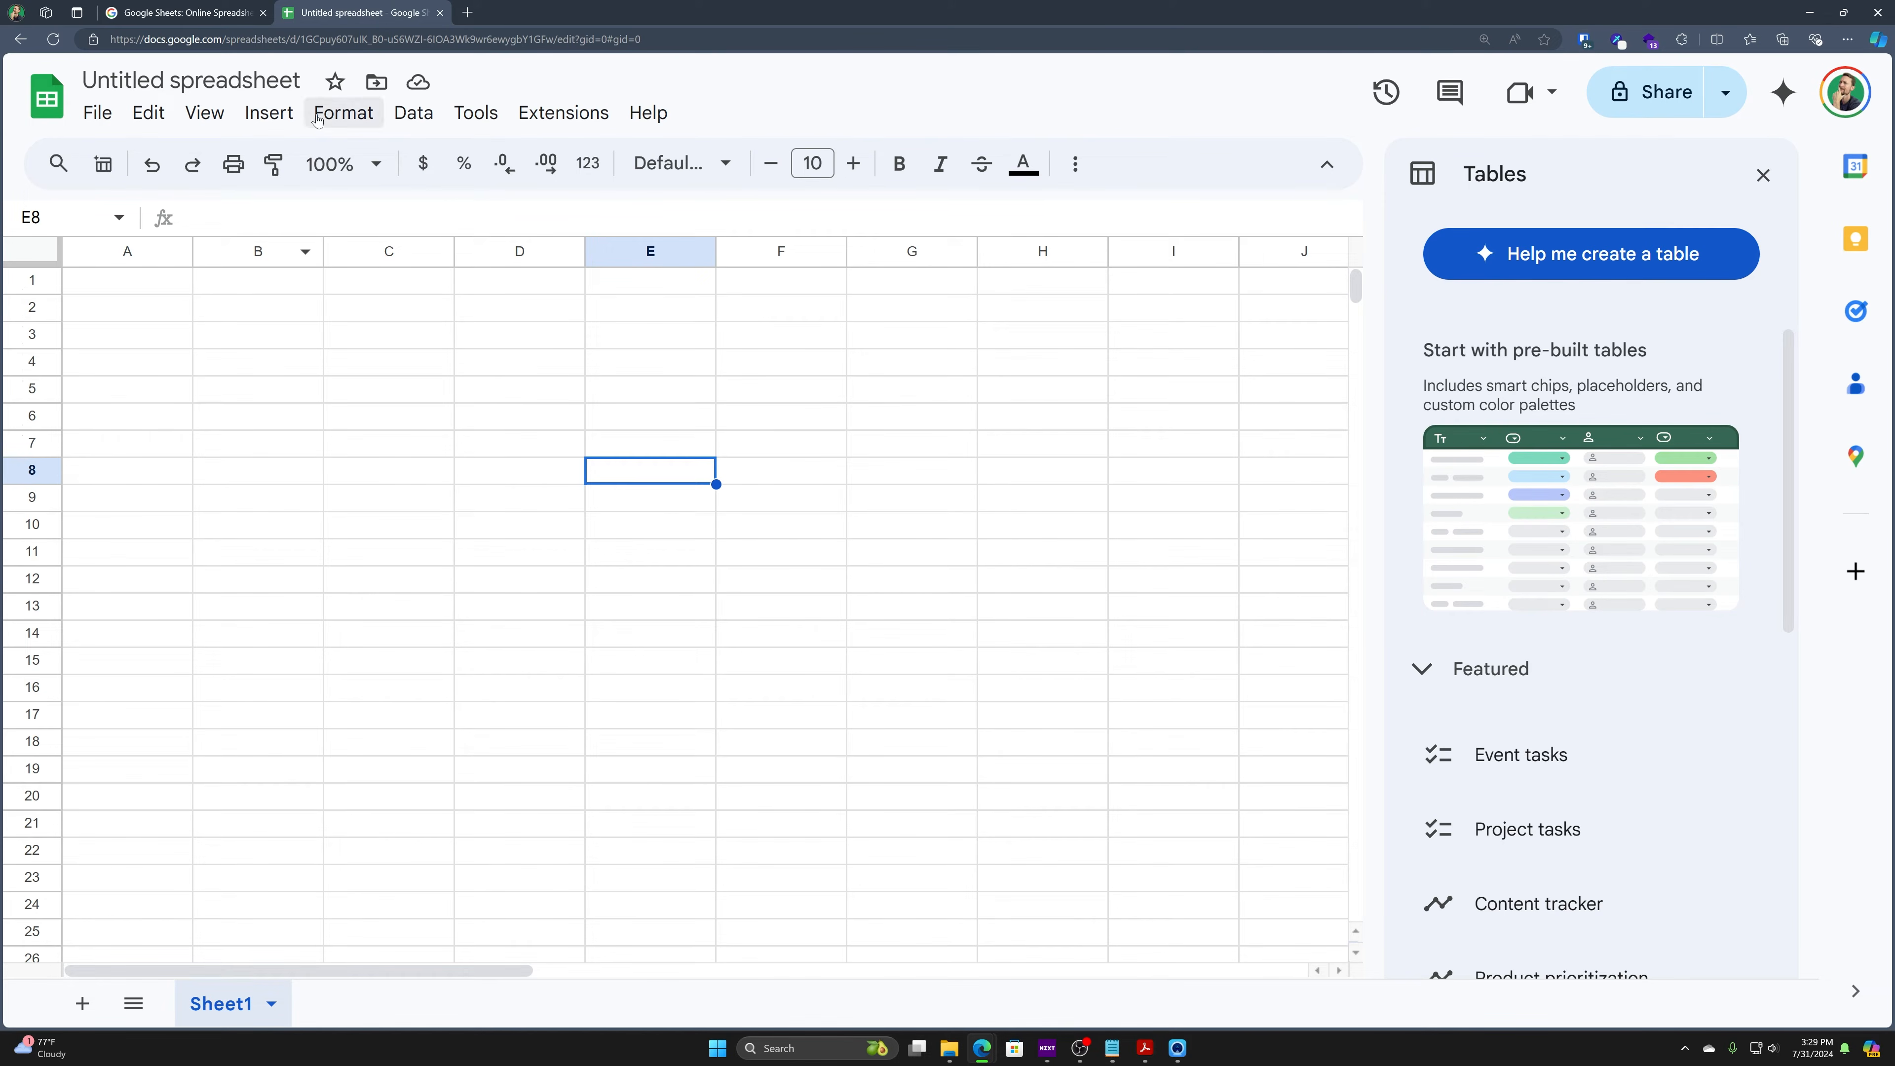
- After one cancelled attempt, rename the Sheet1 tab to 'Budget'
double_click(246, 1013)
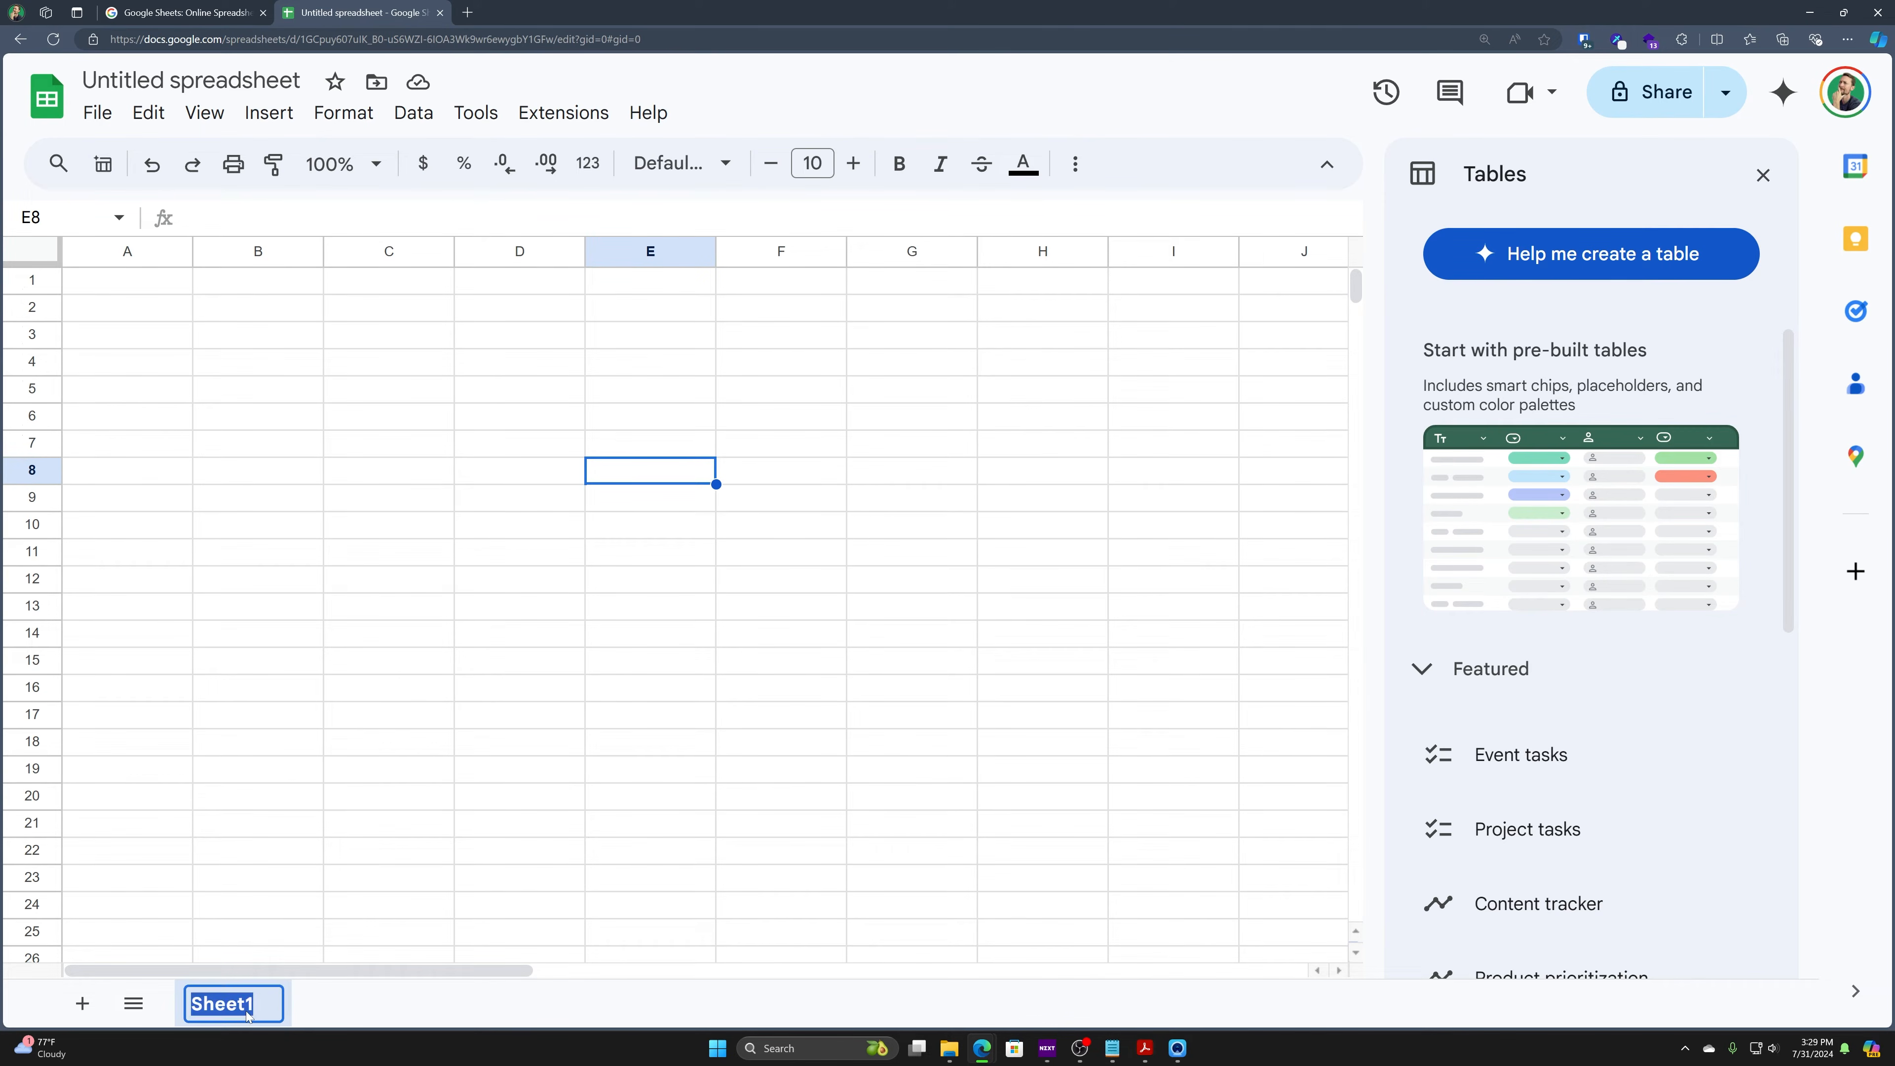
left_click(312, 671)
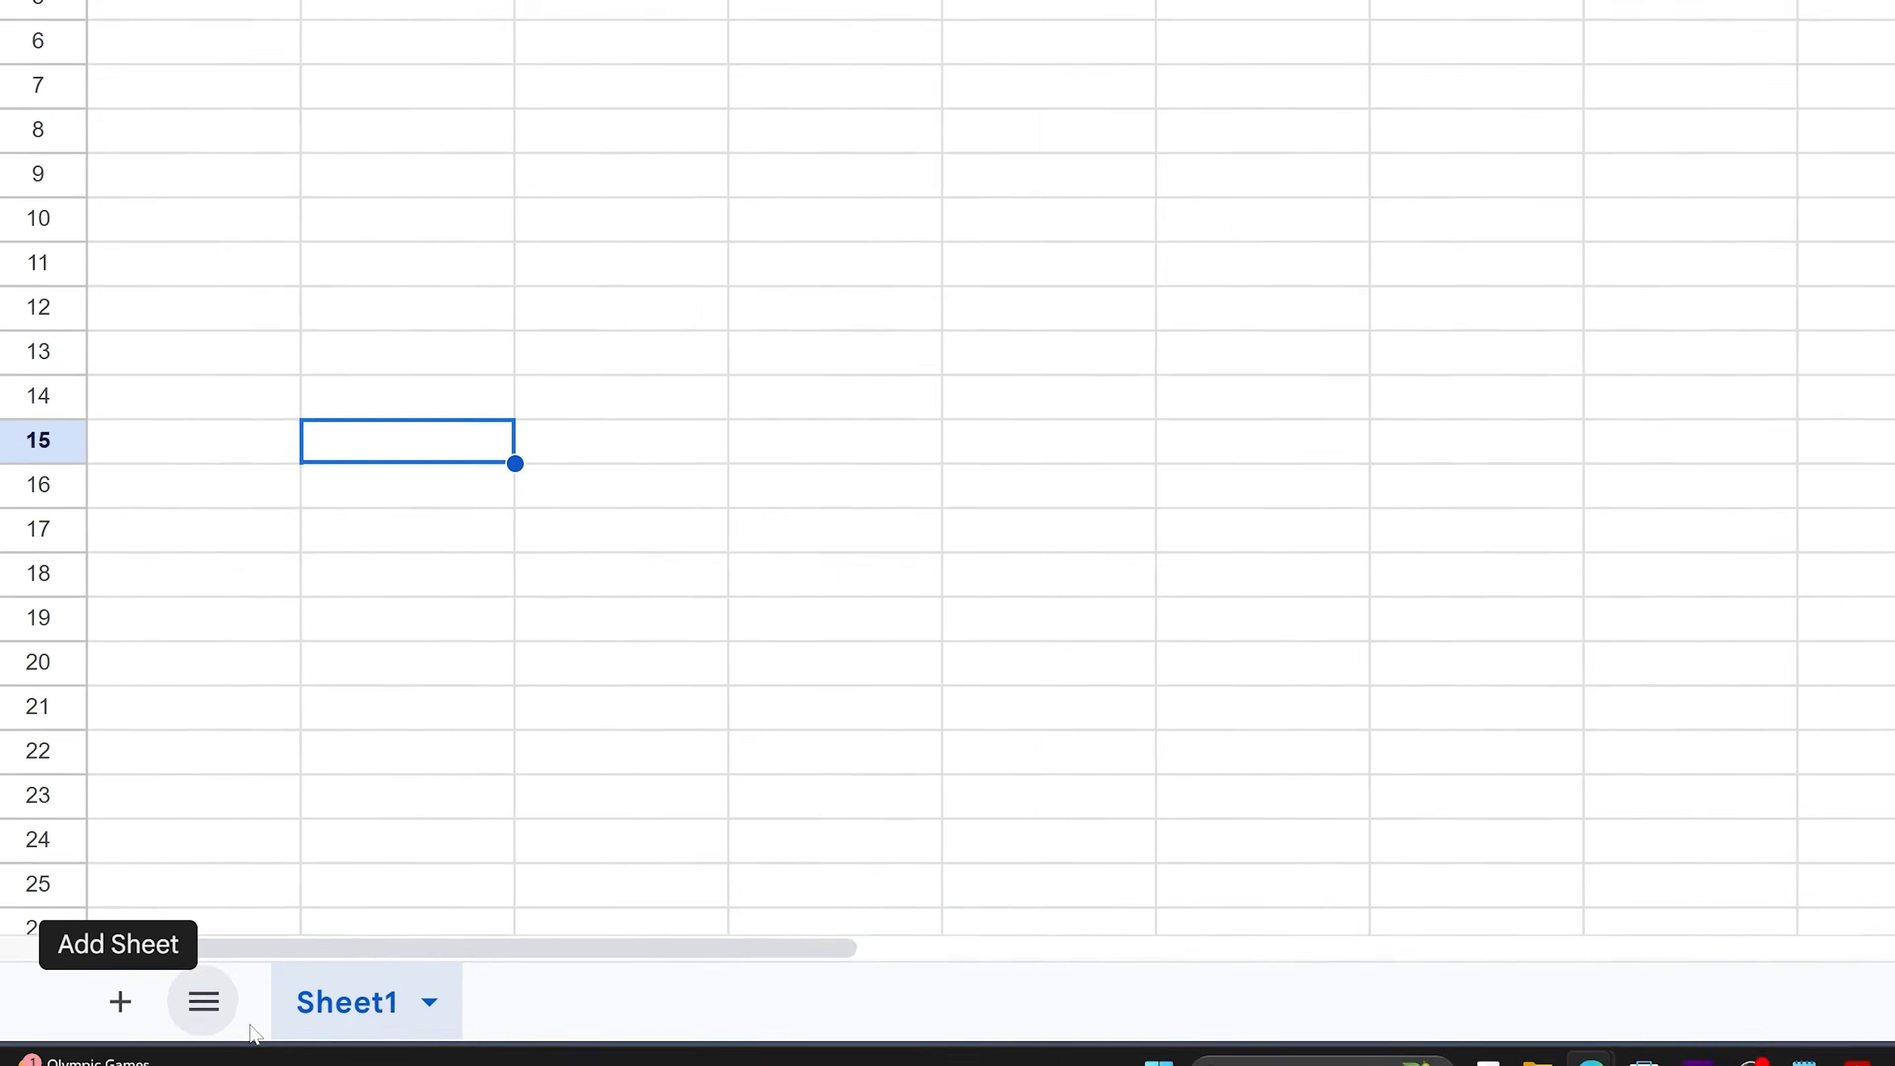
double_click(362, 1008)
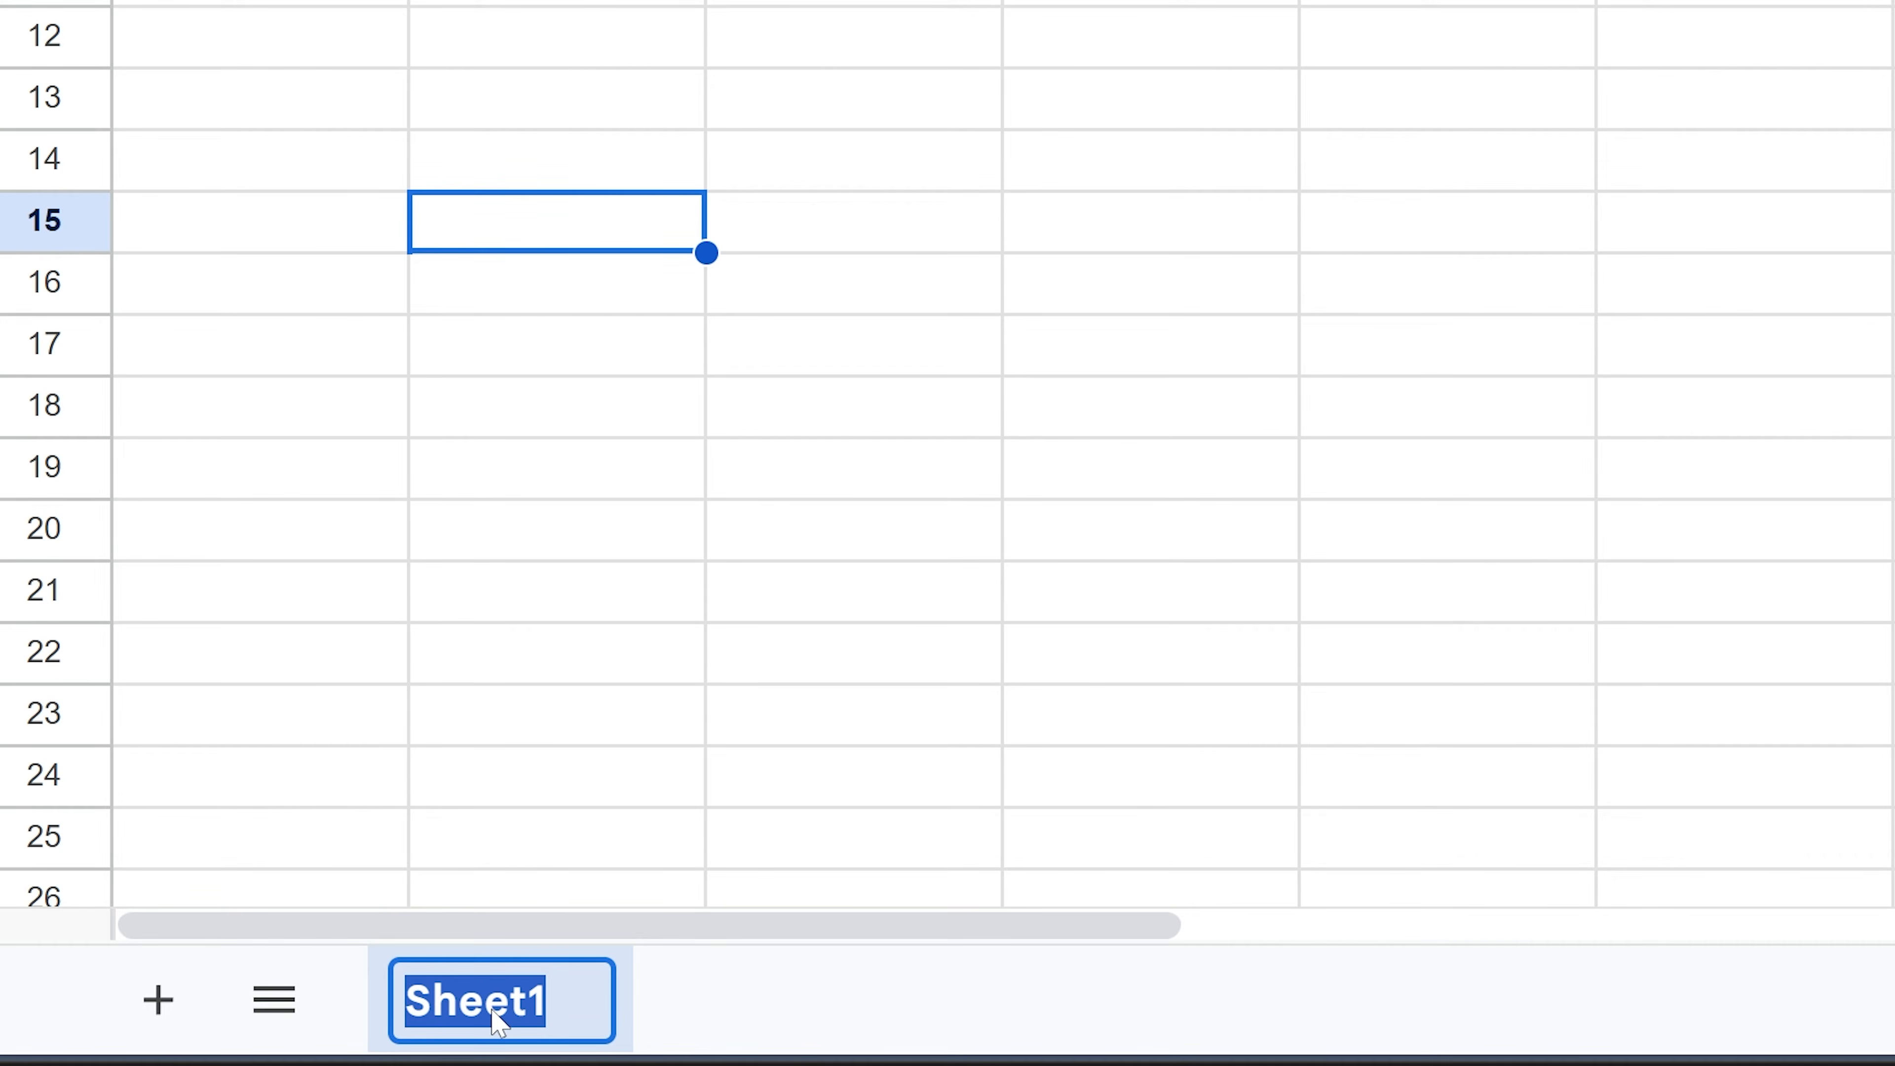
type("Budget")
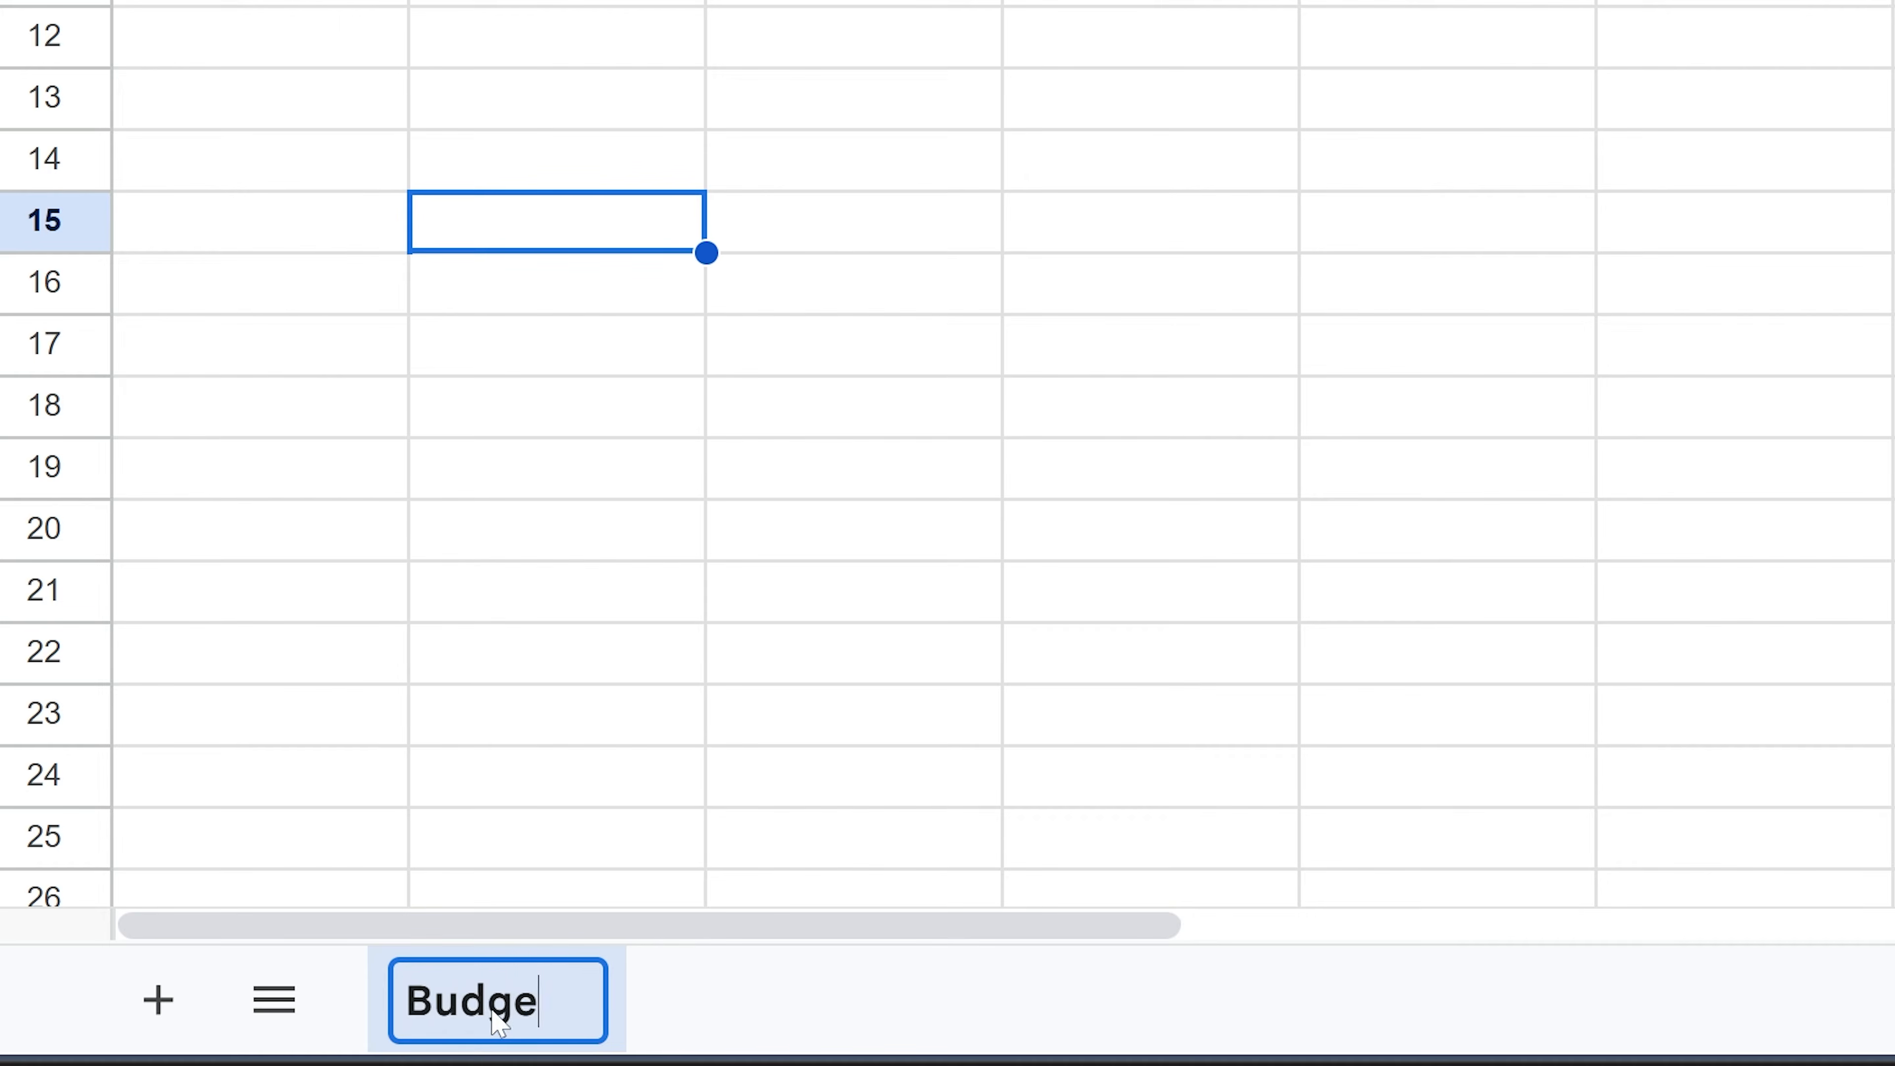
key("Return")
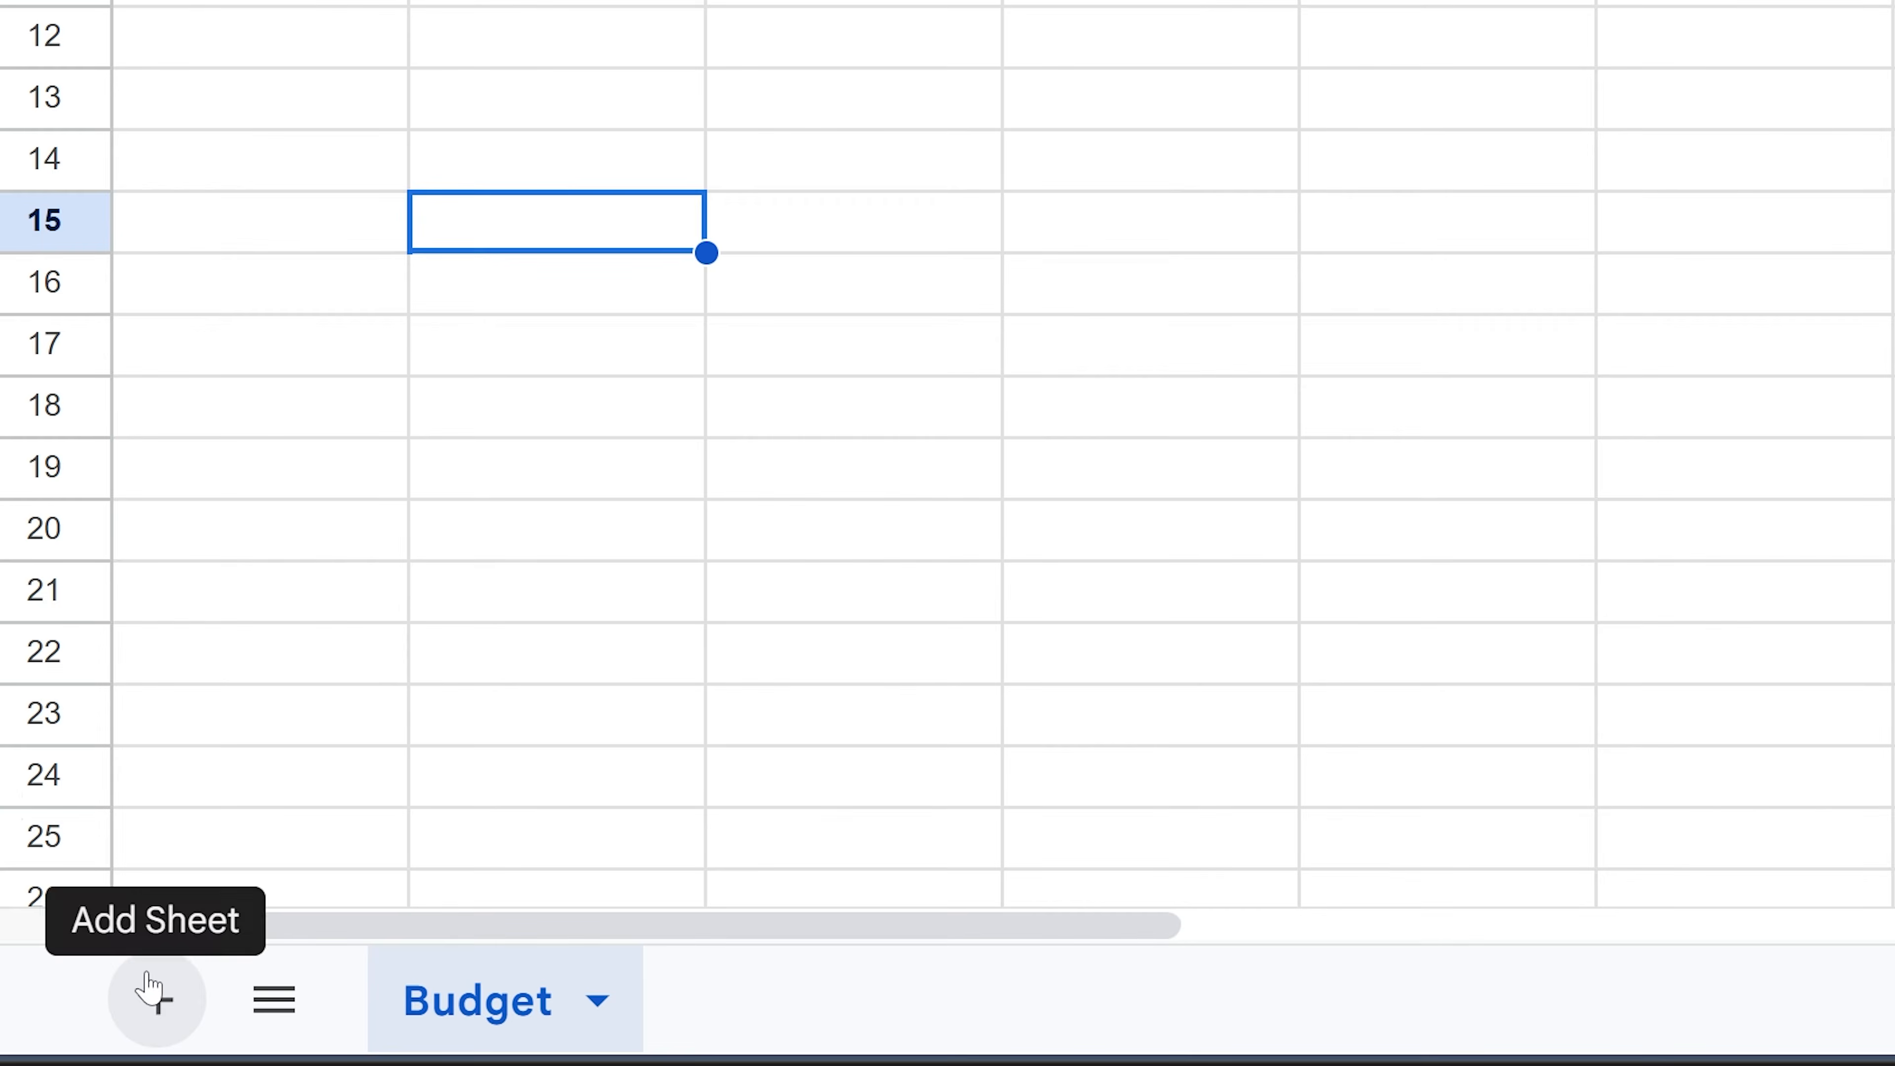
- Add a second sheet and name its tab 'Categories'
left_click(149, 1008)
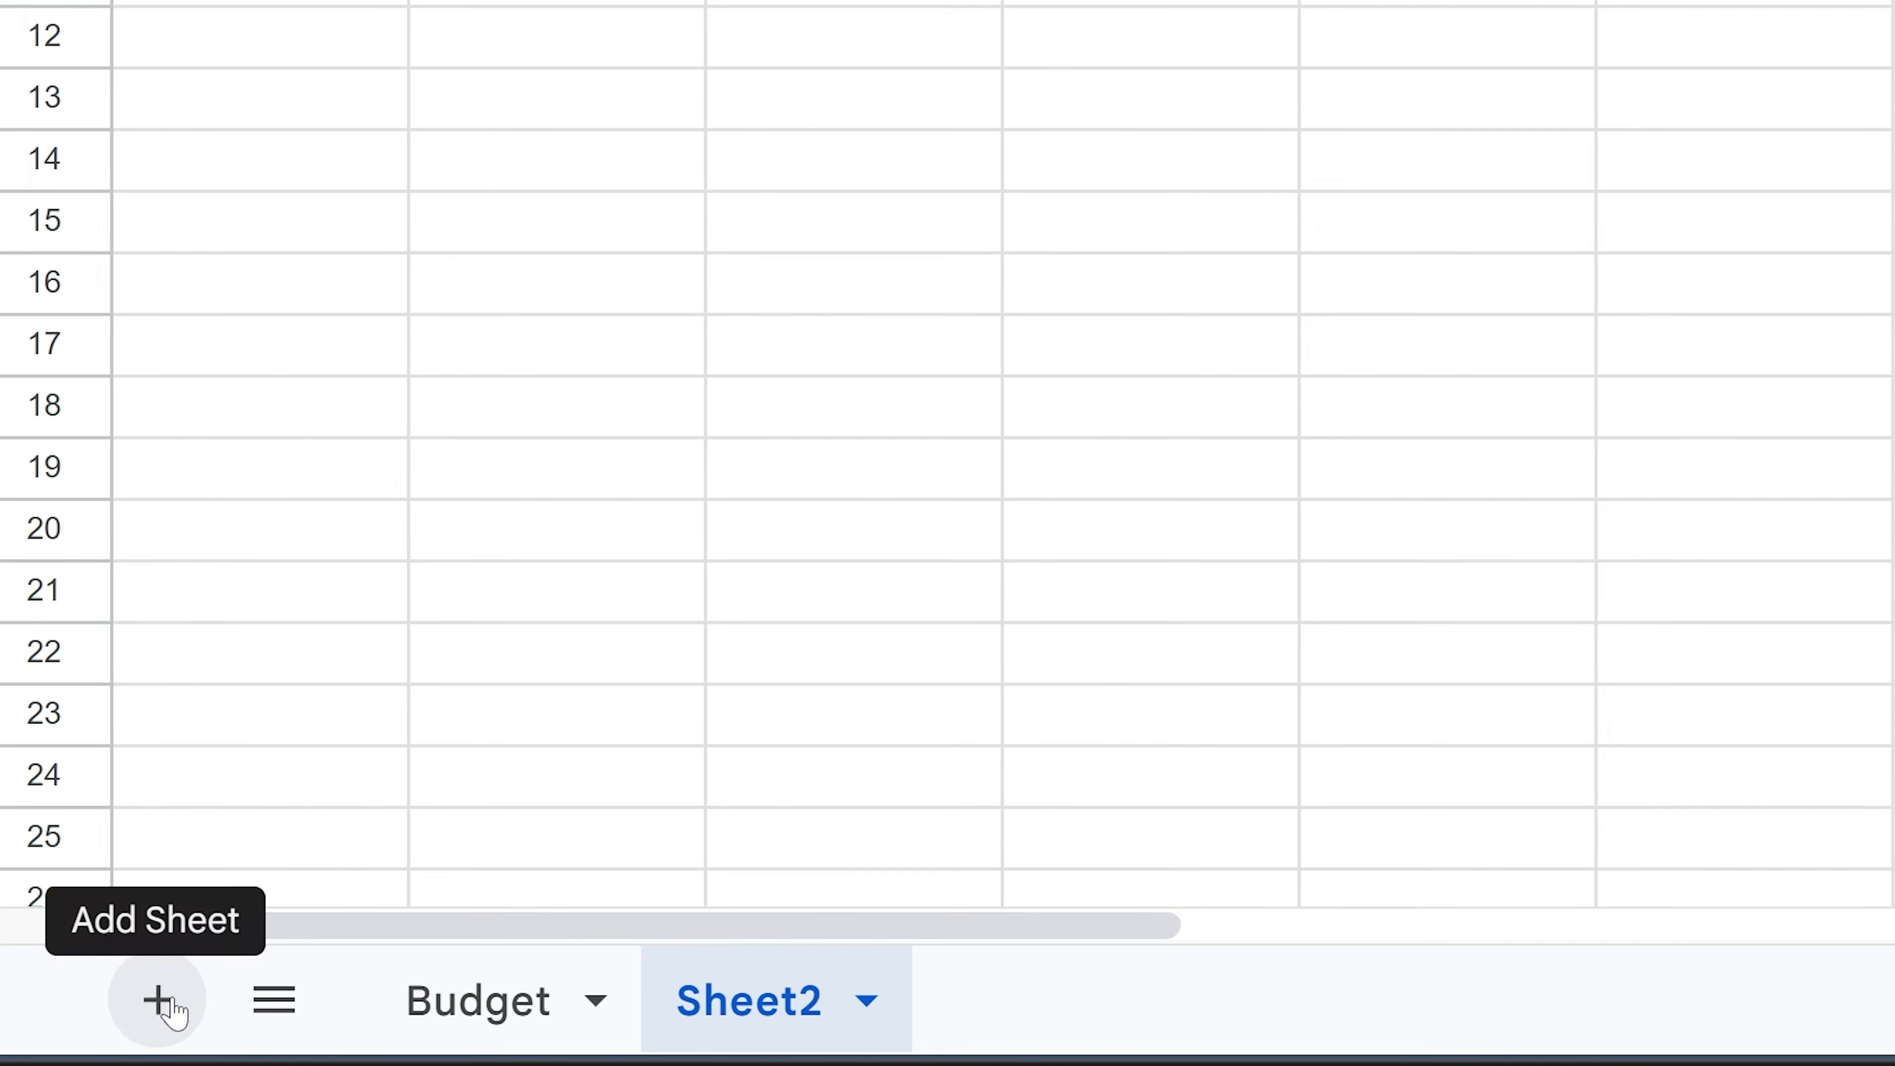
double_click(720, 1004)
type("Categories")
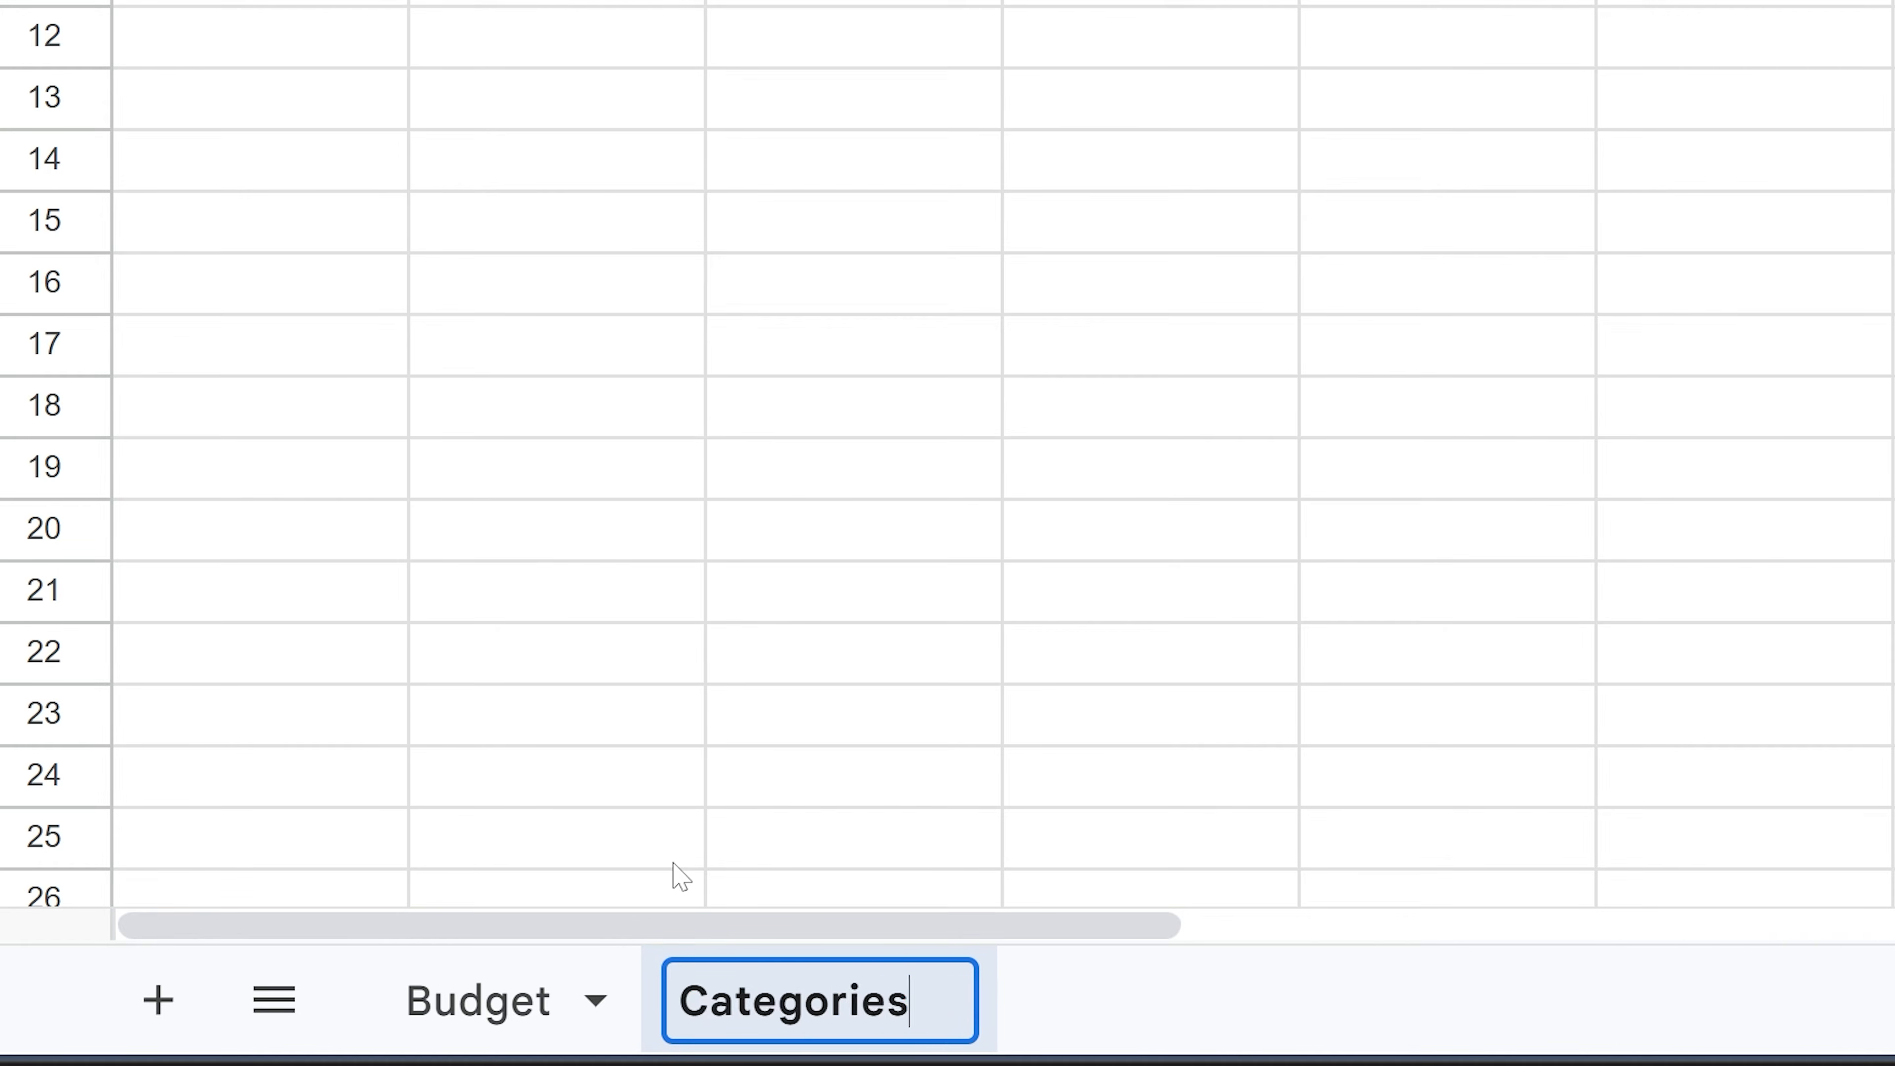
key("Return")
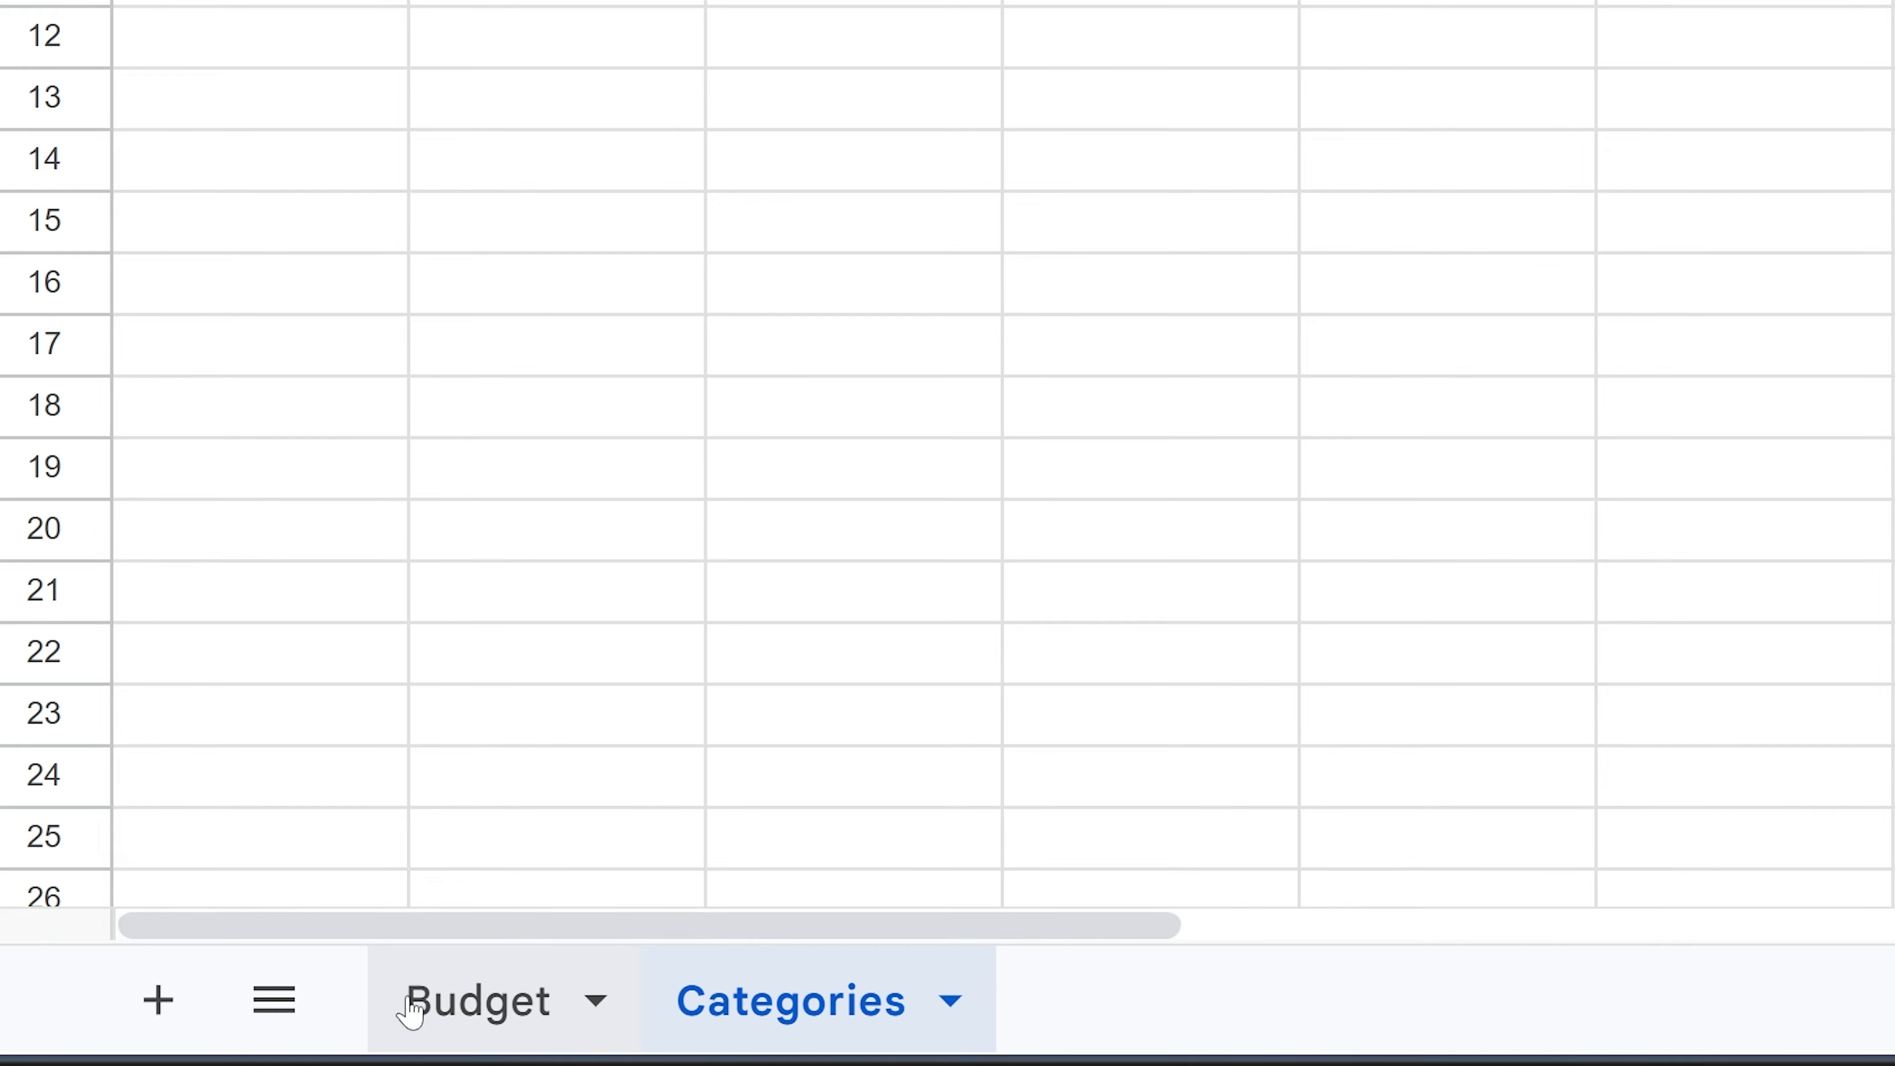
- Open the Budget and Categories tab names for editing to check them
double_click(485, 998)
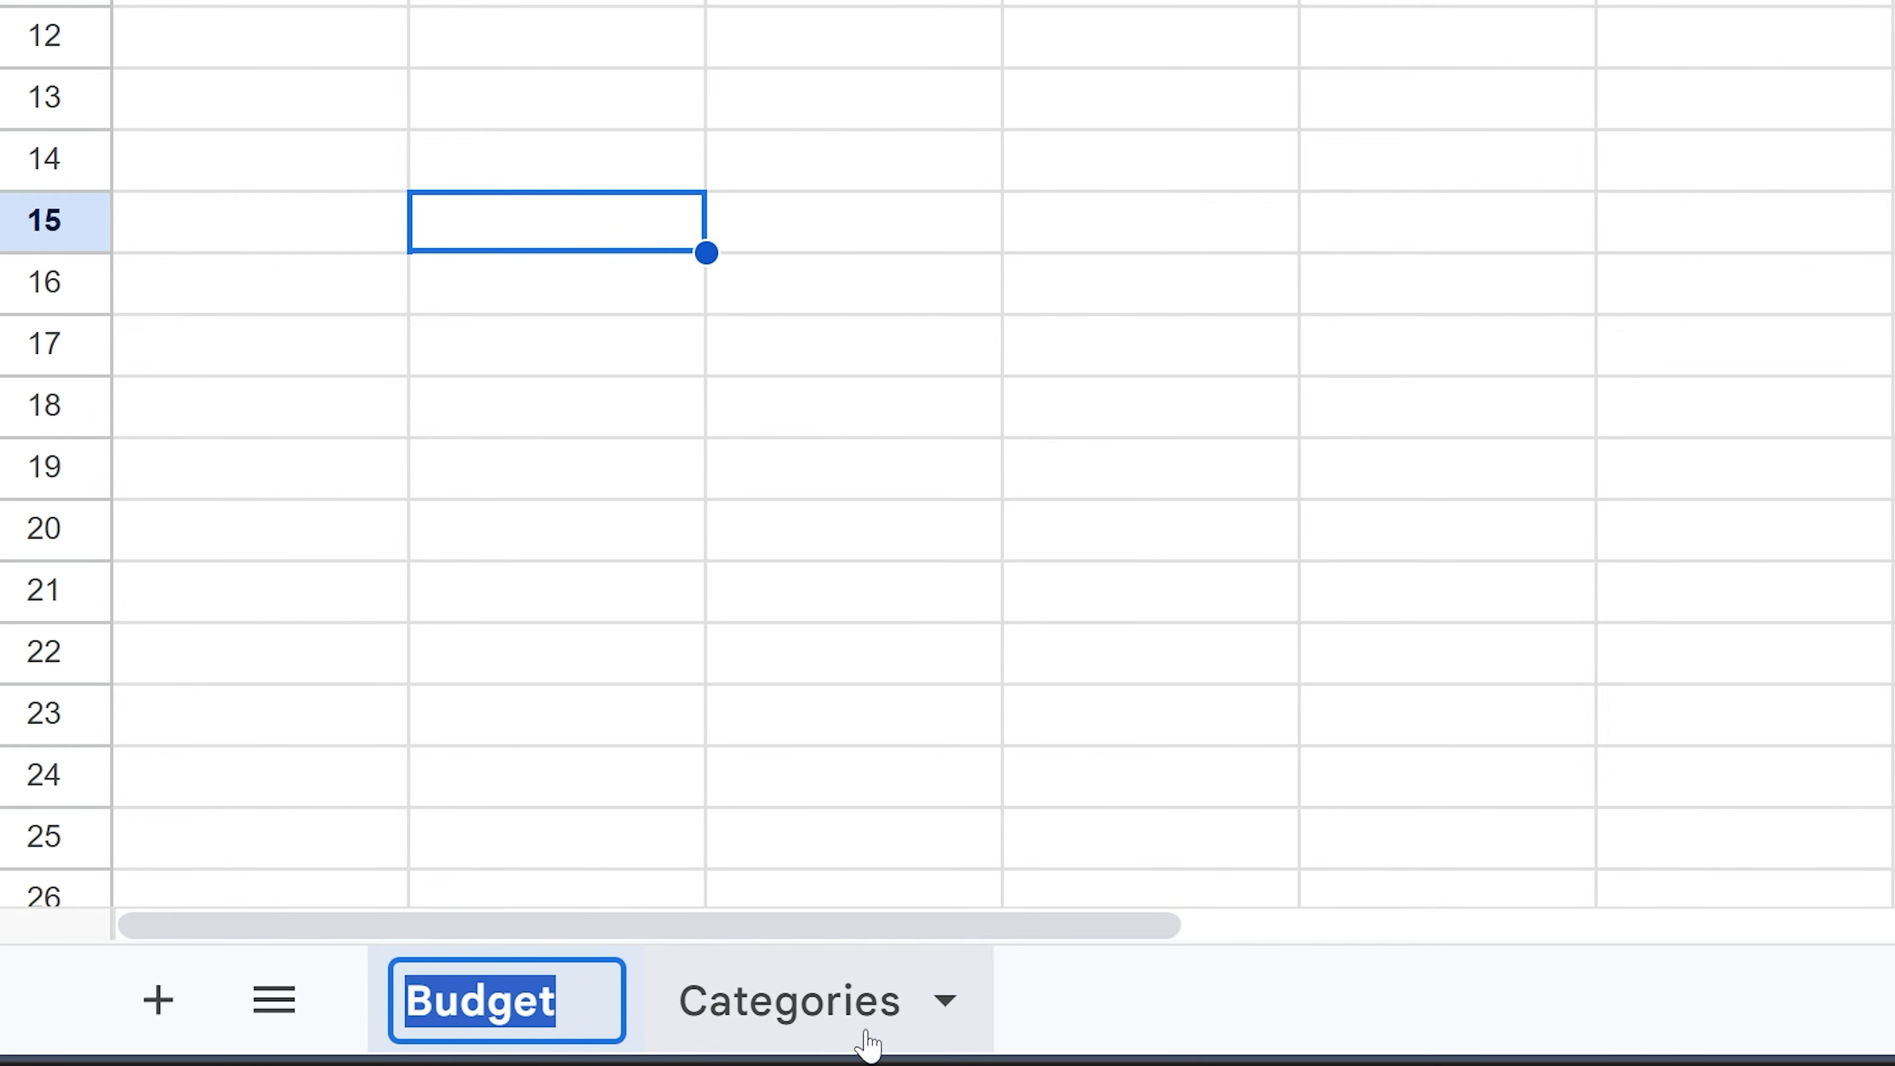
double_click(800, 1015)
left_click(789, 1015)
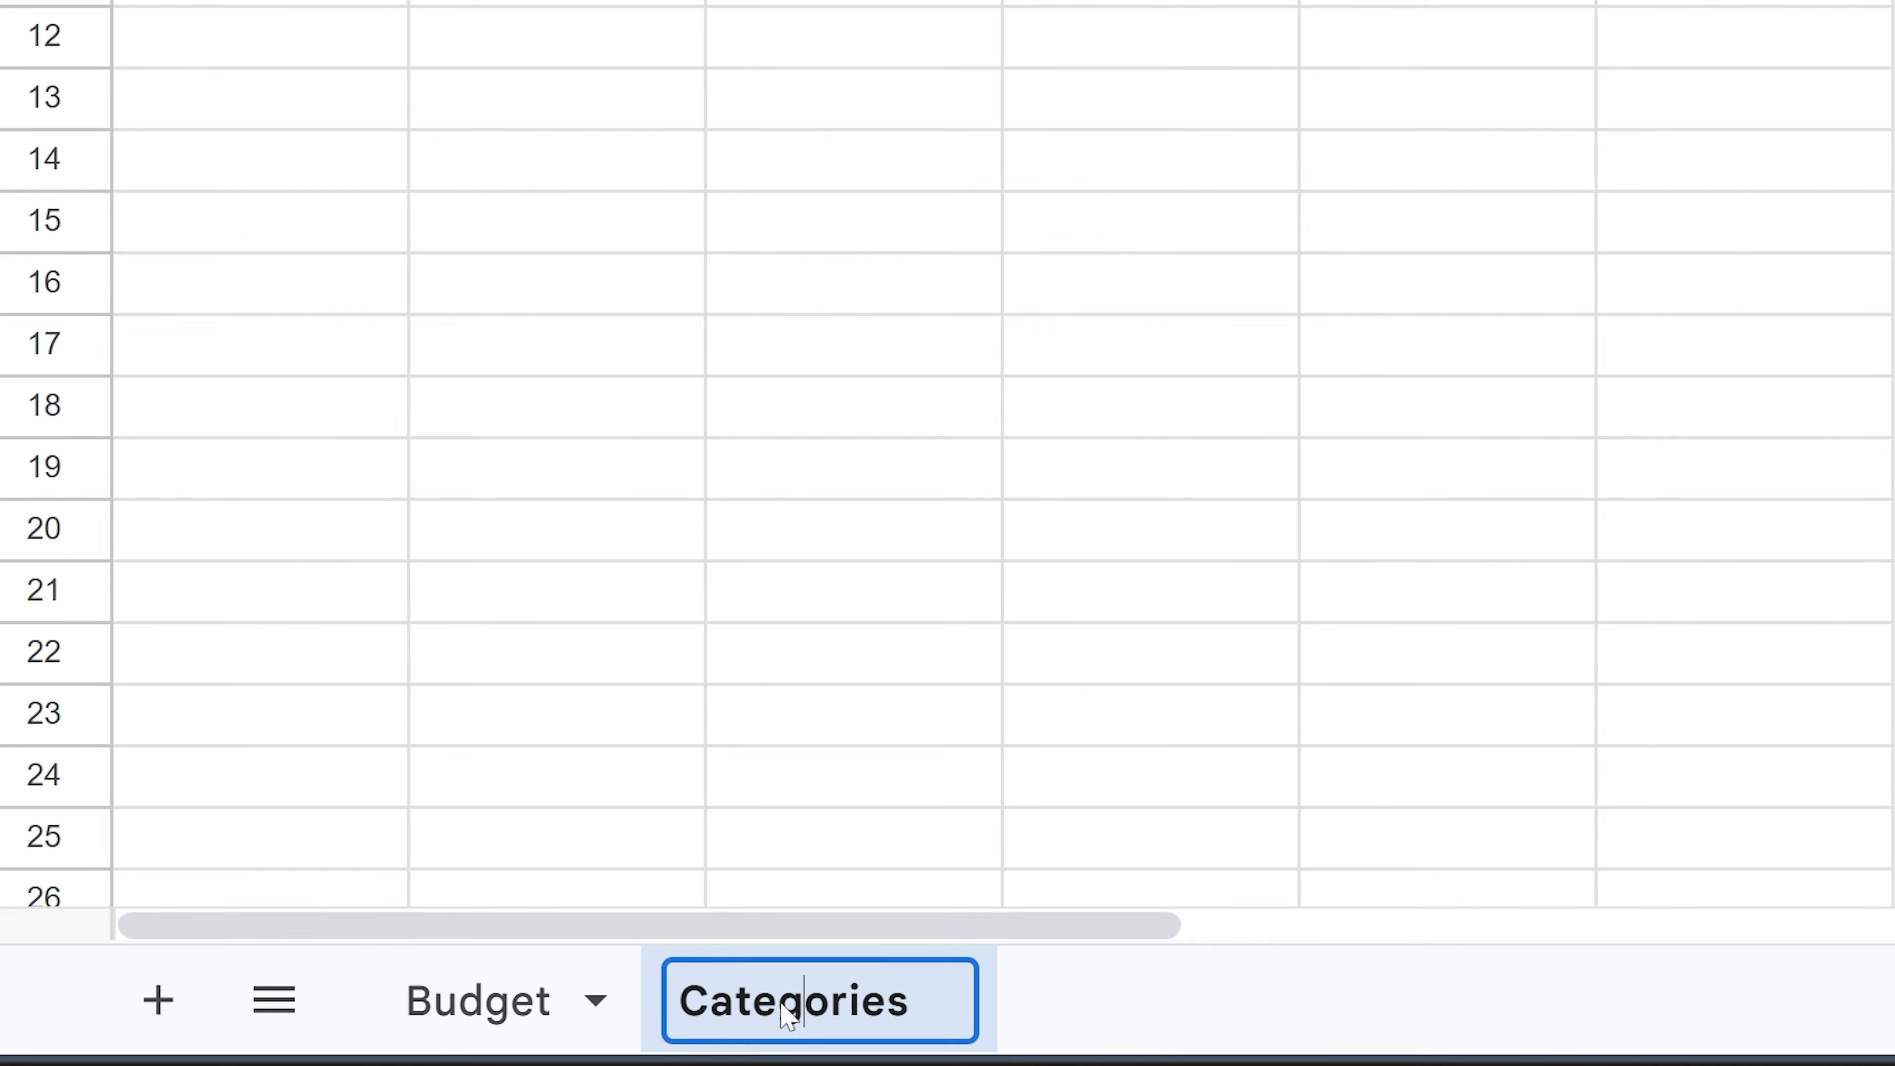
- Colour the Budget sheet tab dark green
right_click(491, 1009)
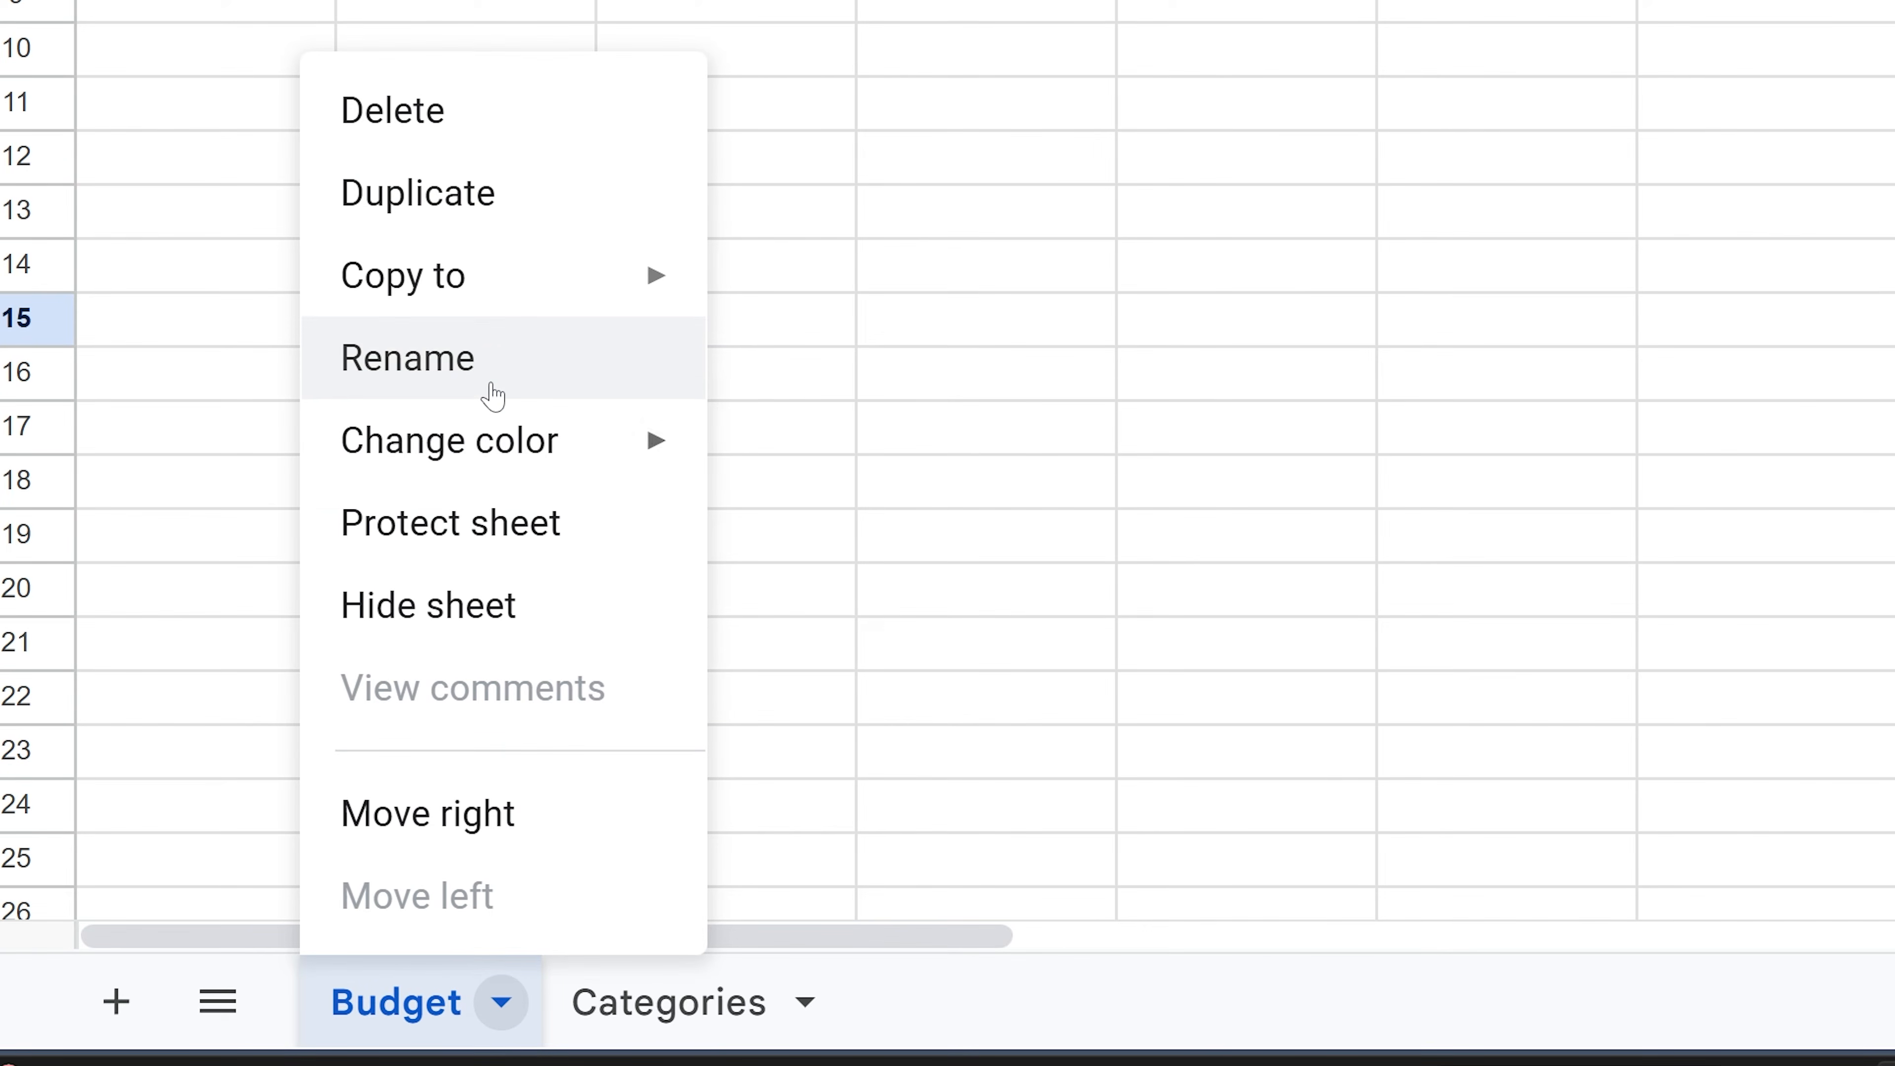
mouse_move(542, 444)
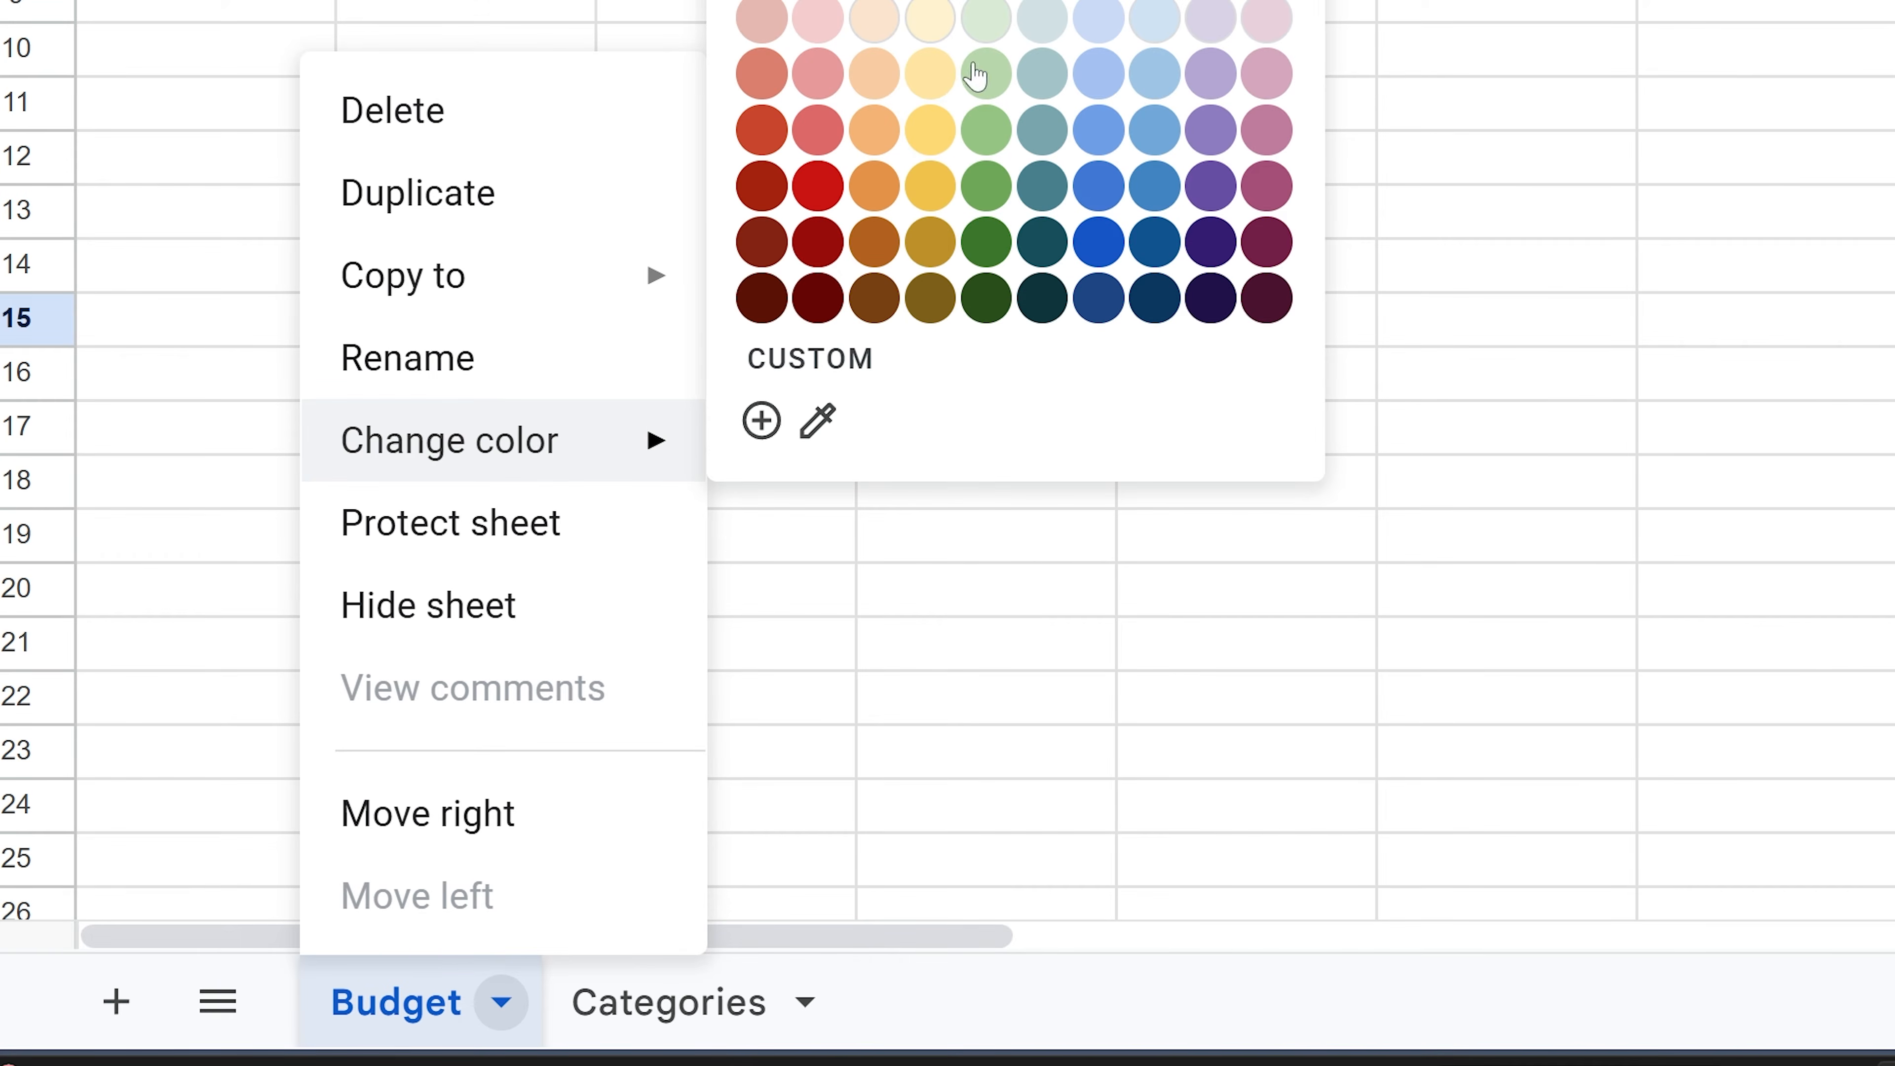
left_click(988, 241)
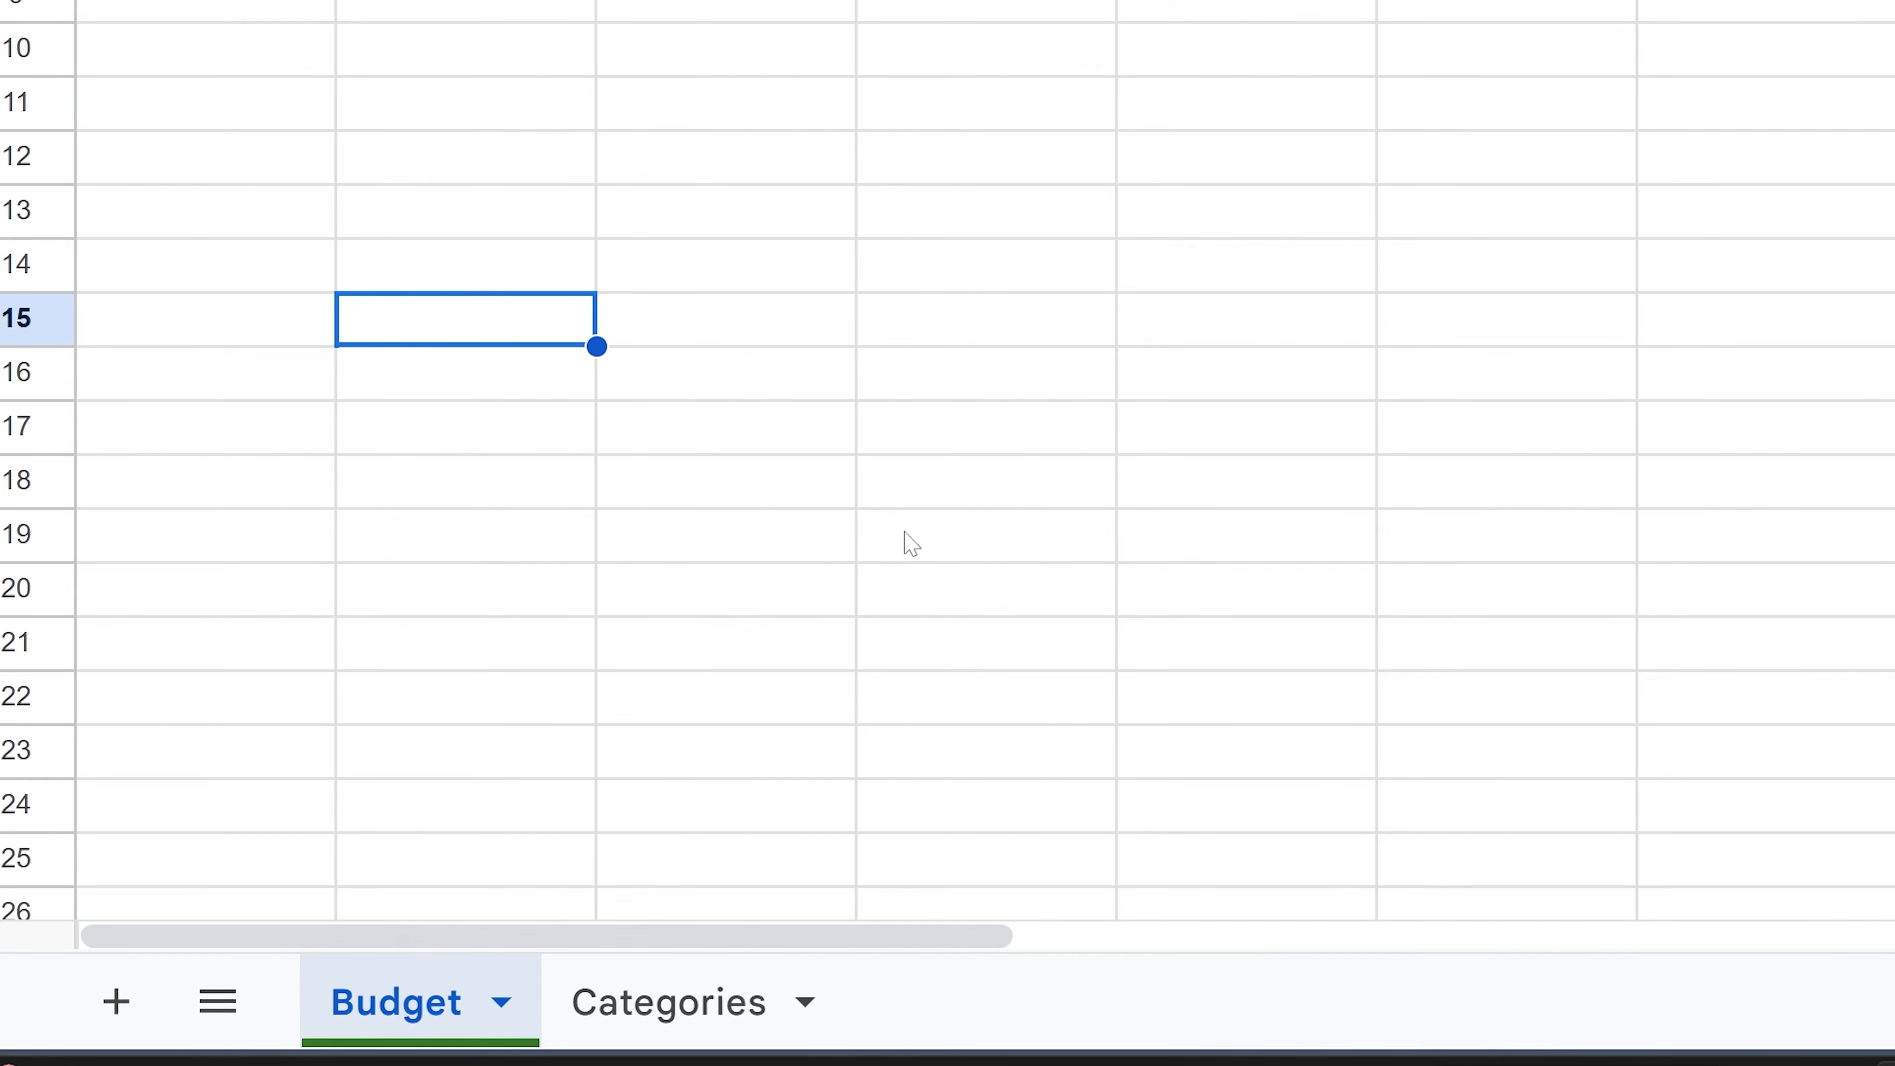
- Colour the Categories sheet tab dark purple
right_click(733, 985)
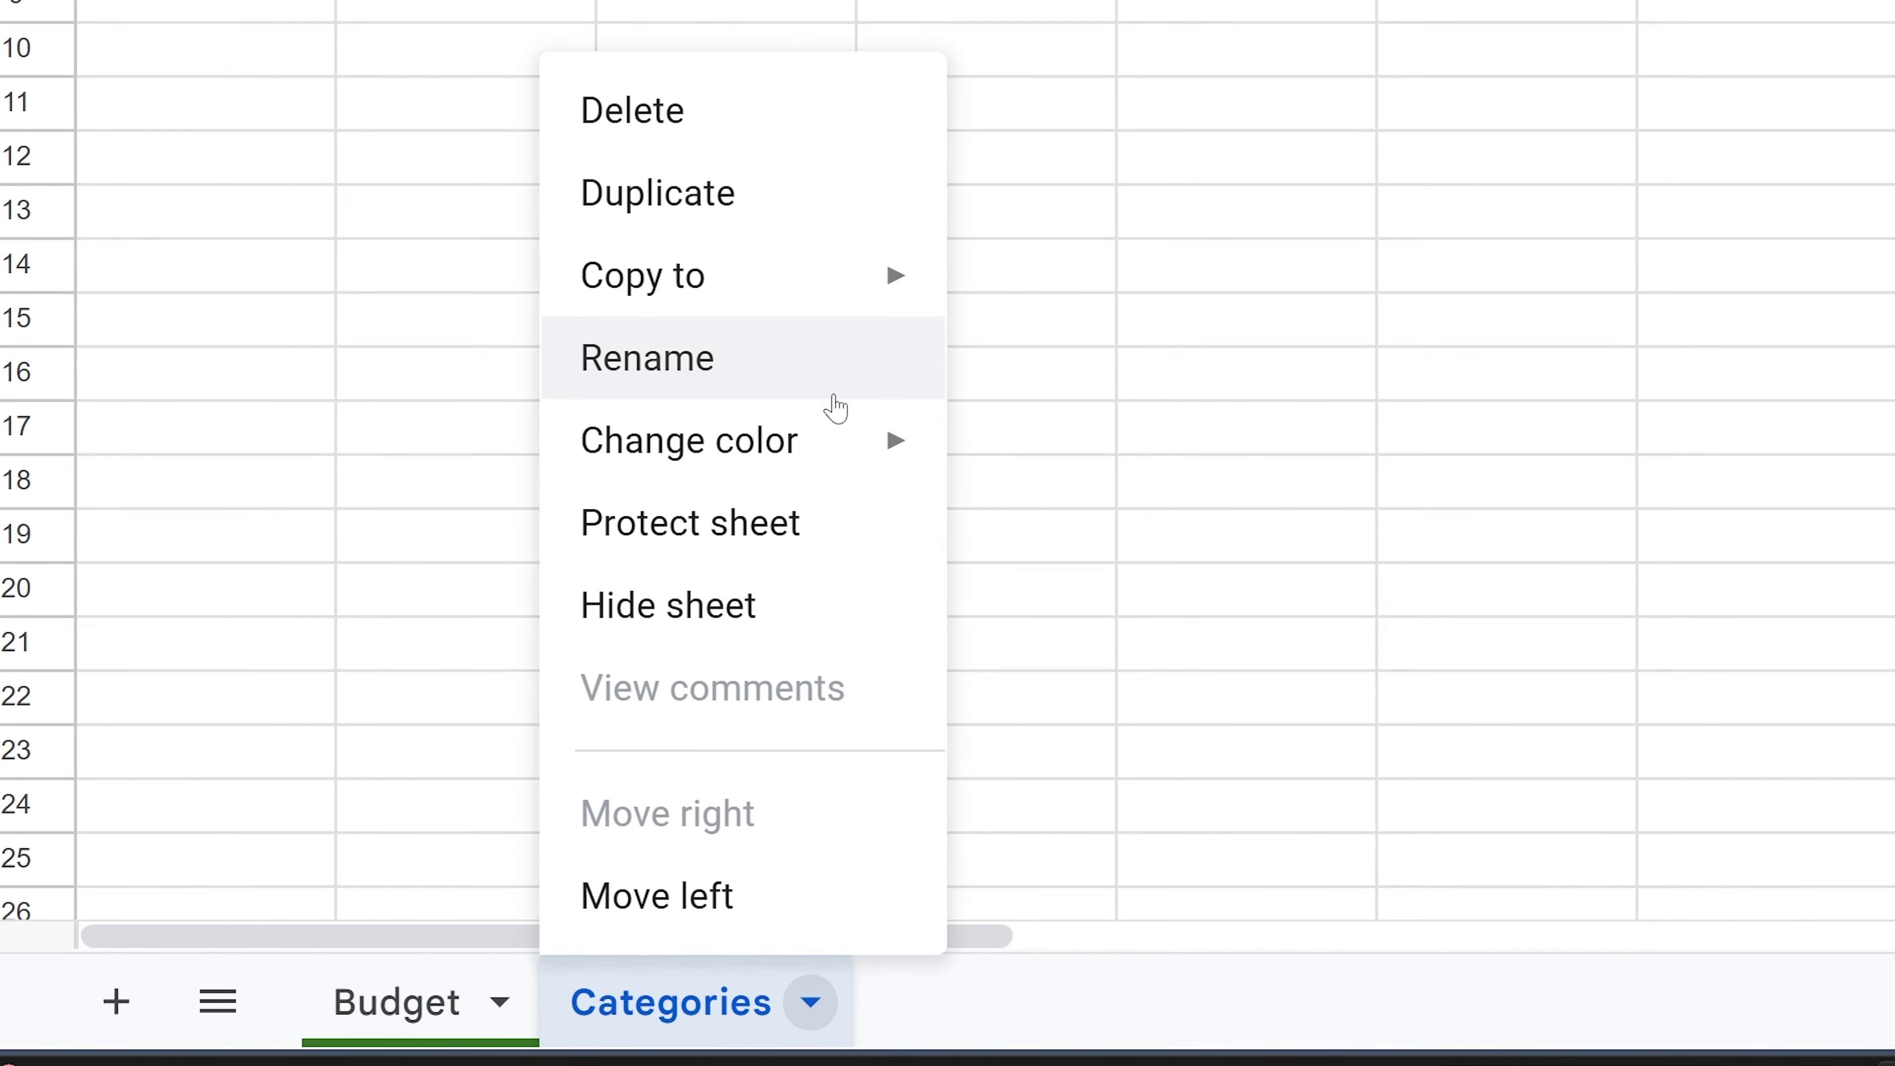
mouse_move(838, 440)
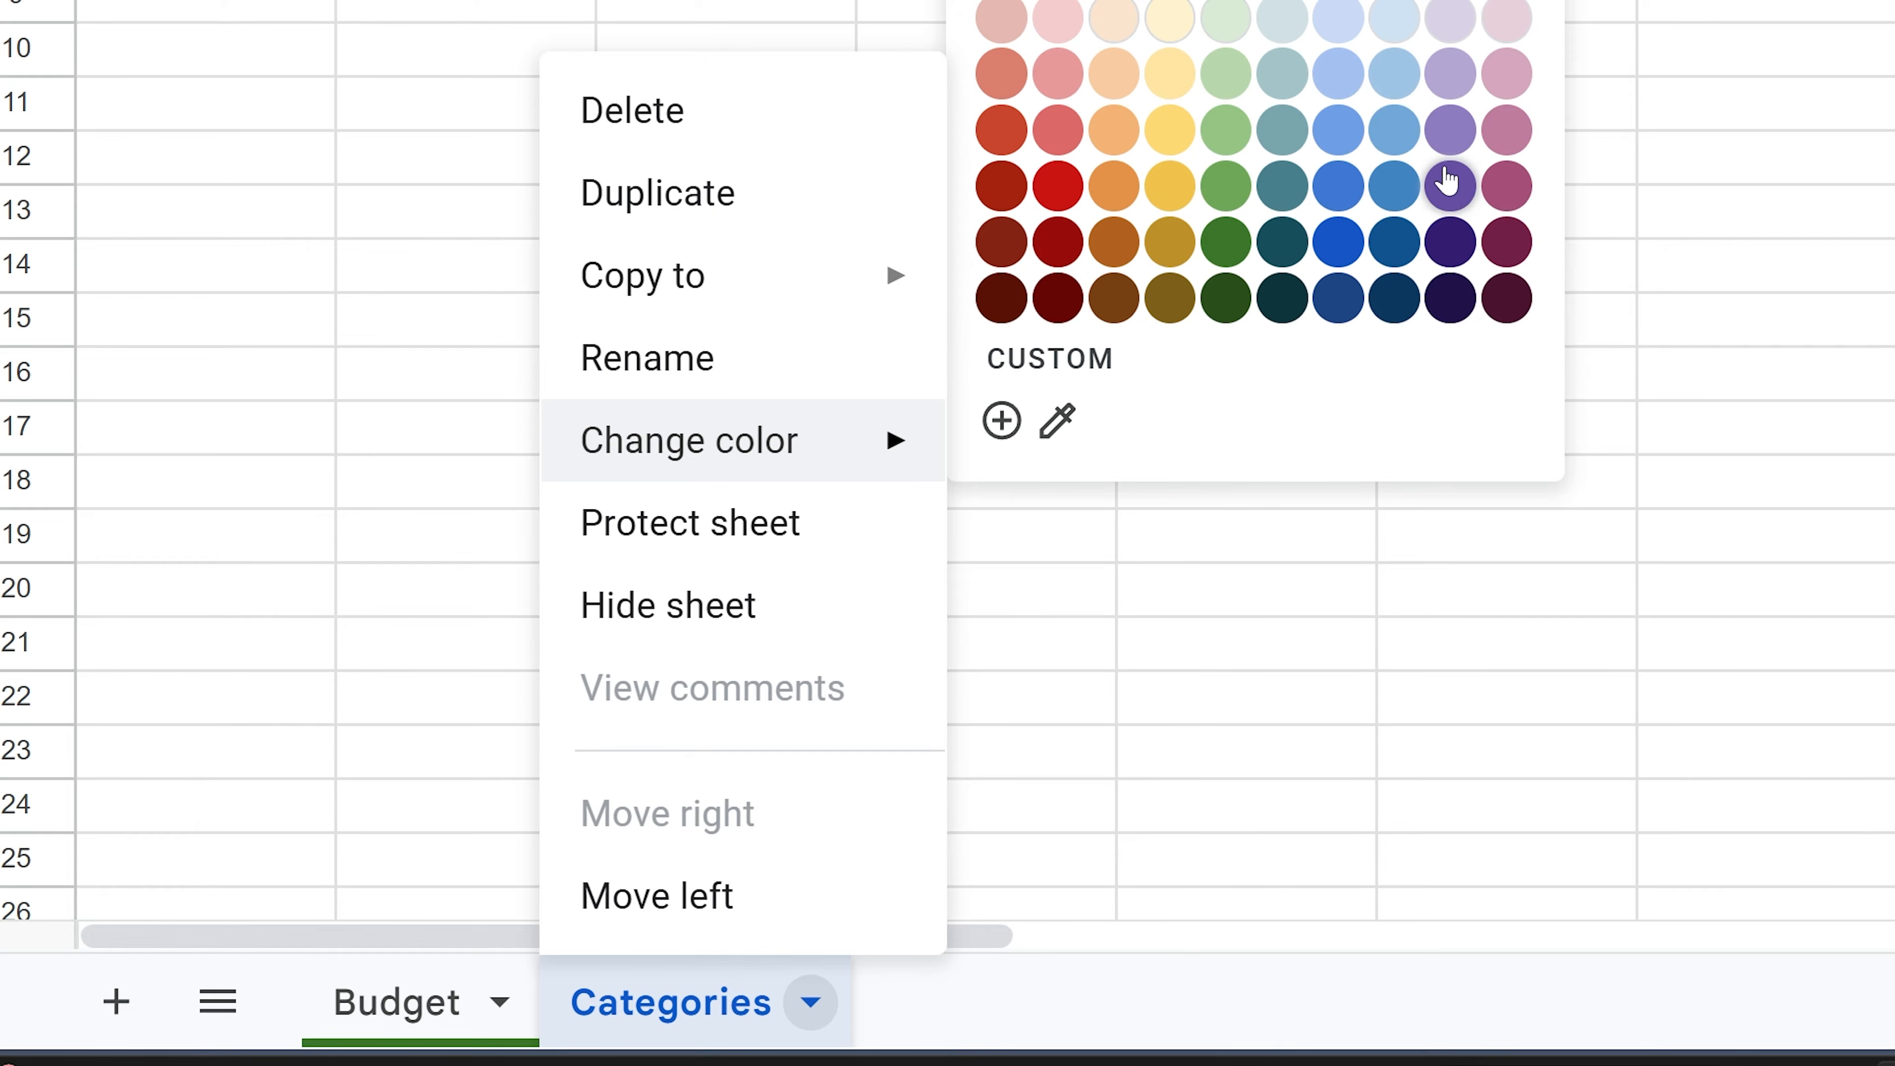
left_click(1448, 211)
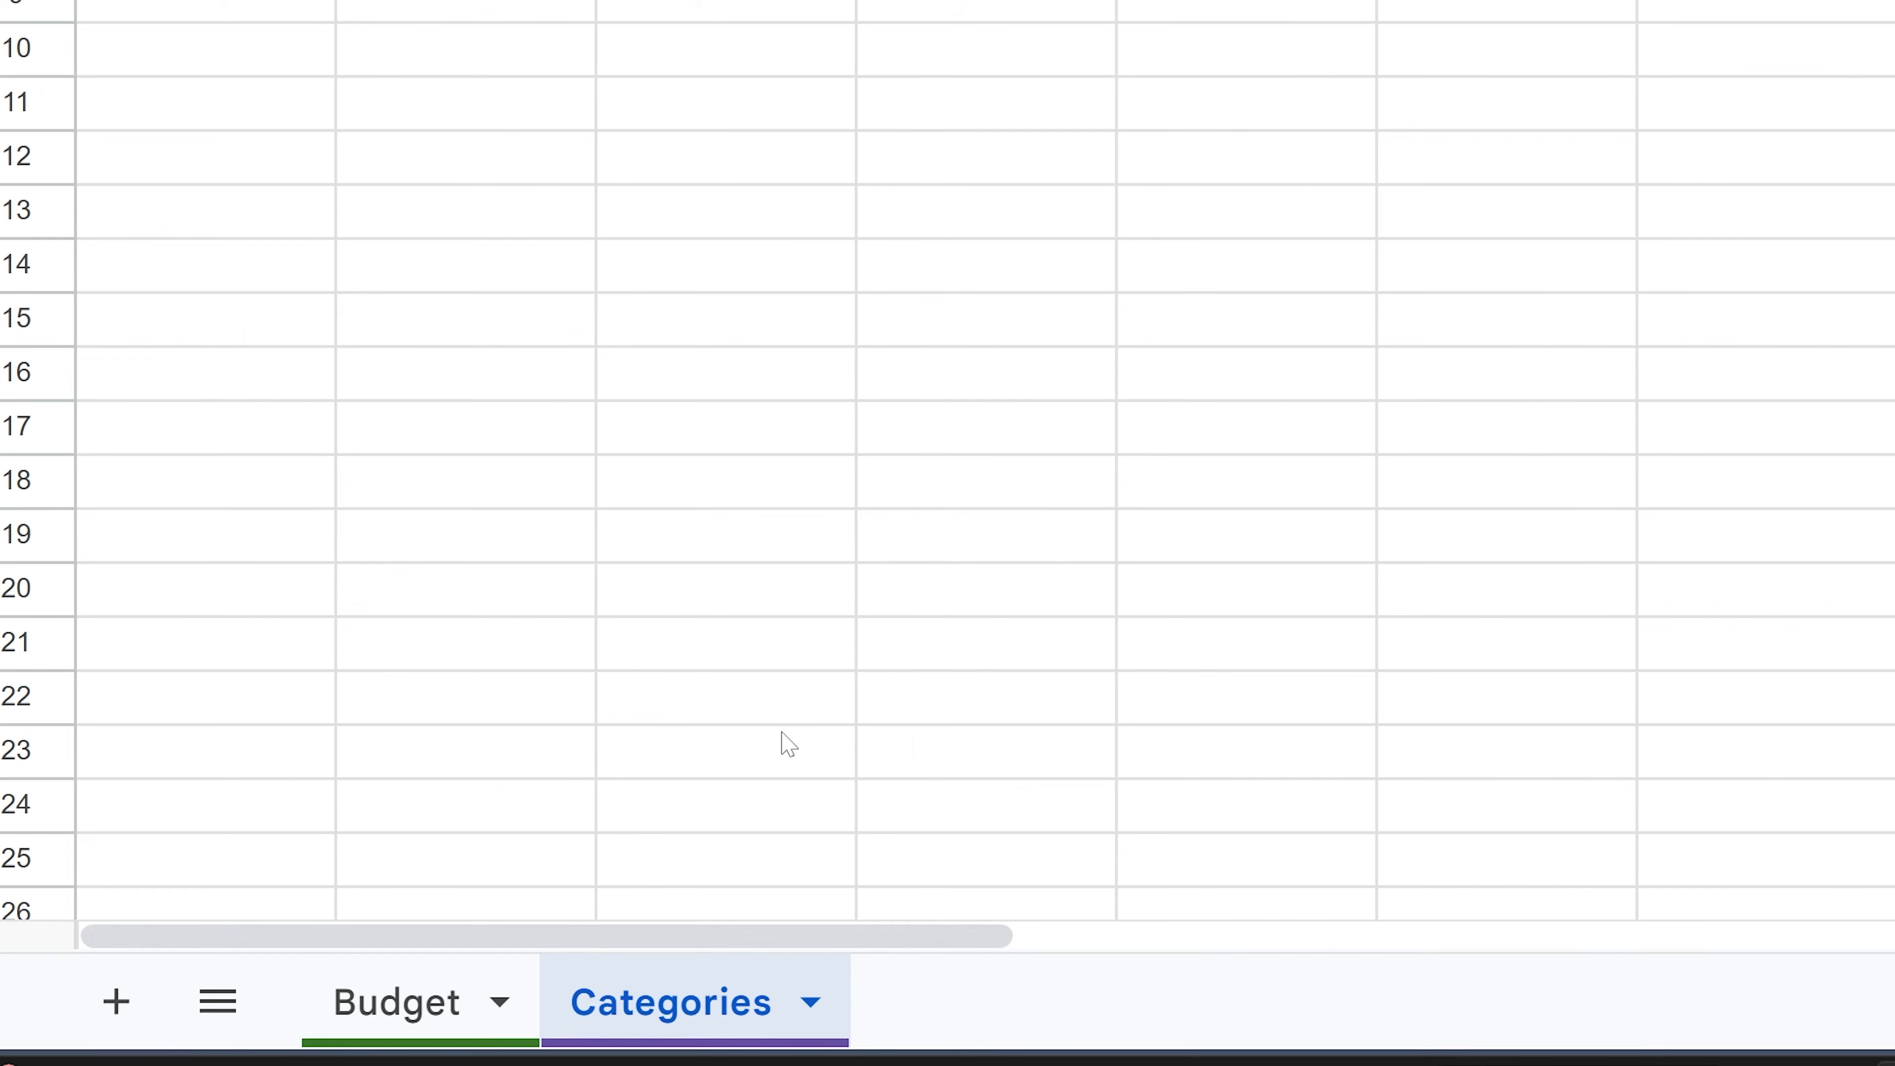
left_click(776, 701)
left_click(809, 1000)
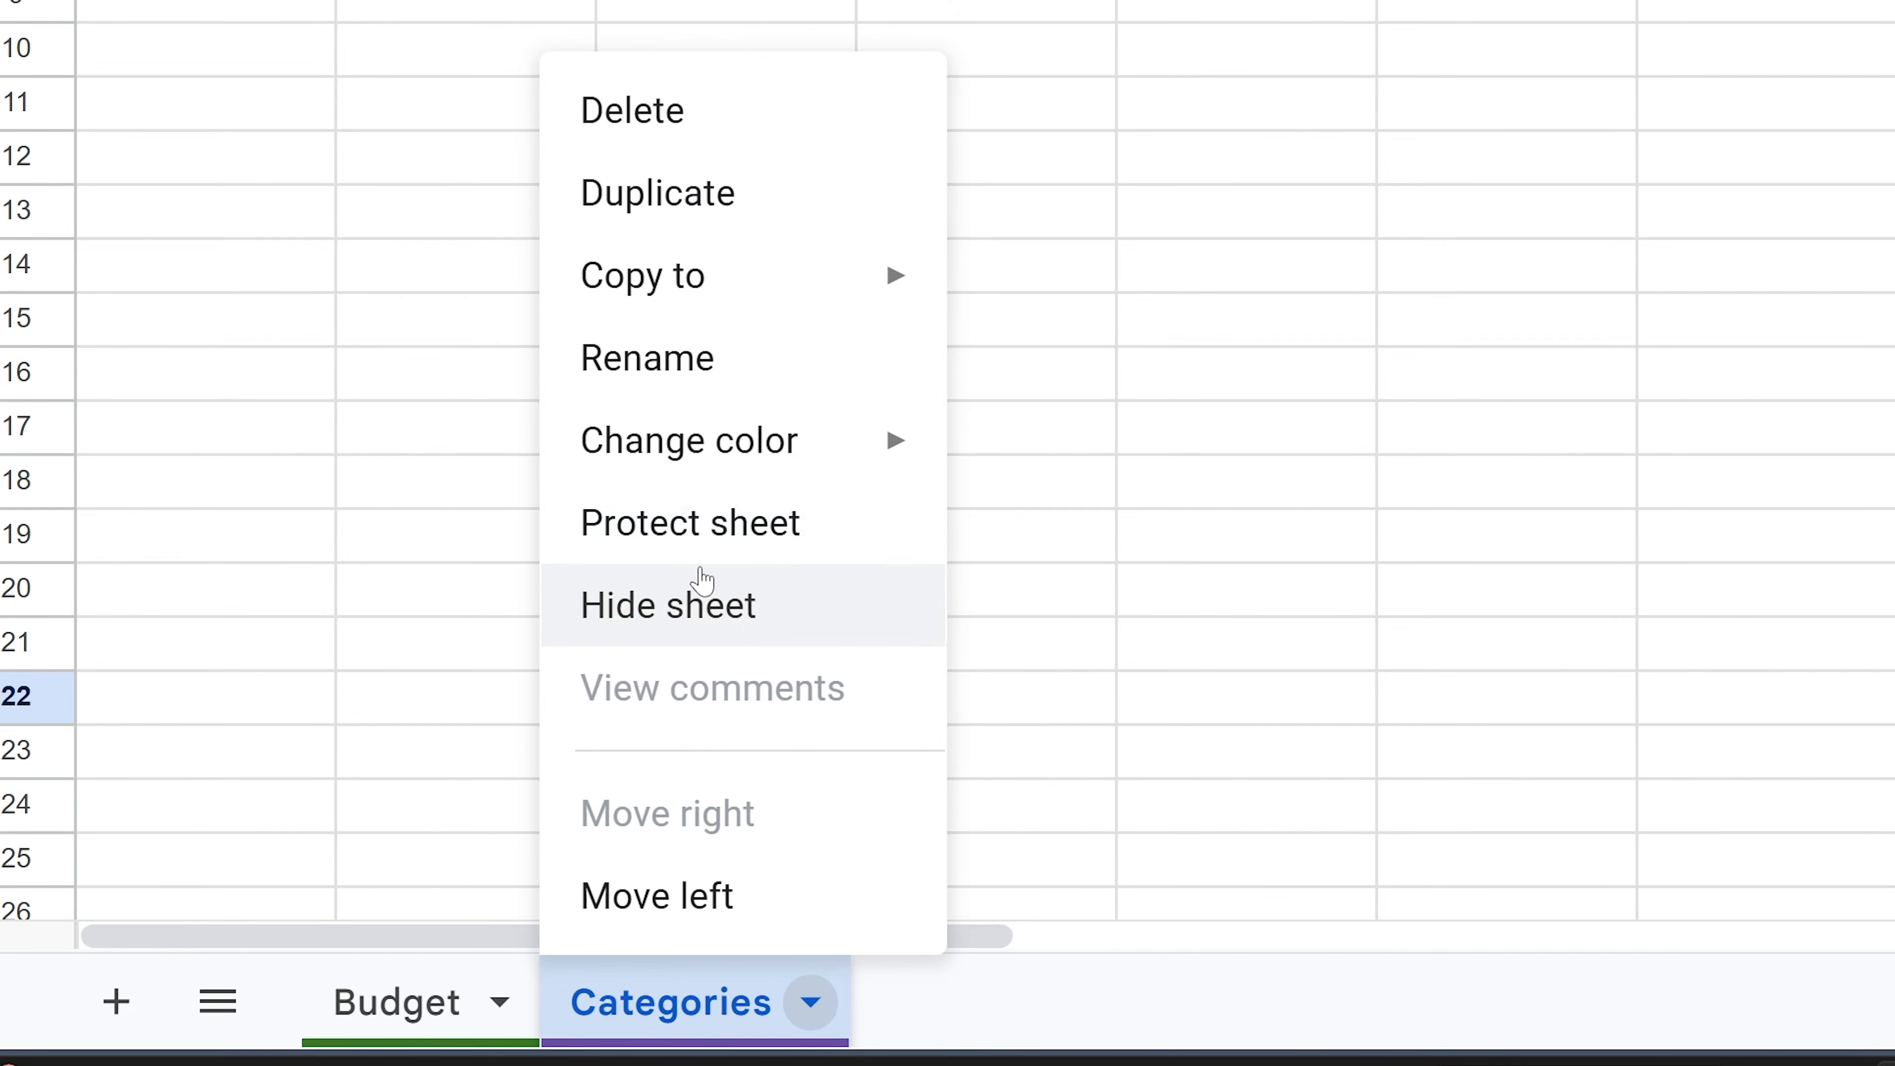
left_click(417, 661)
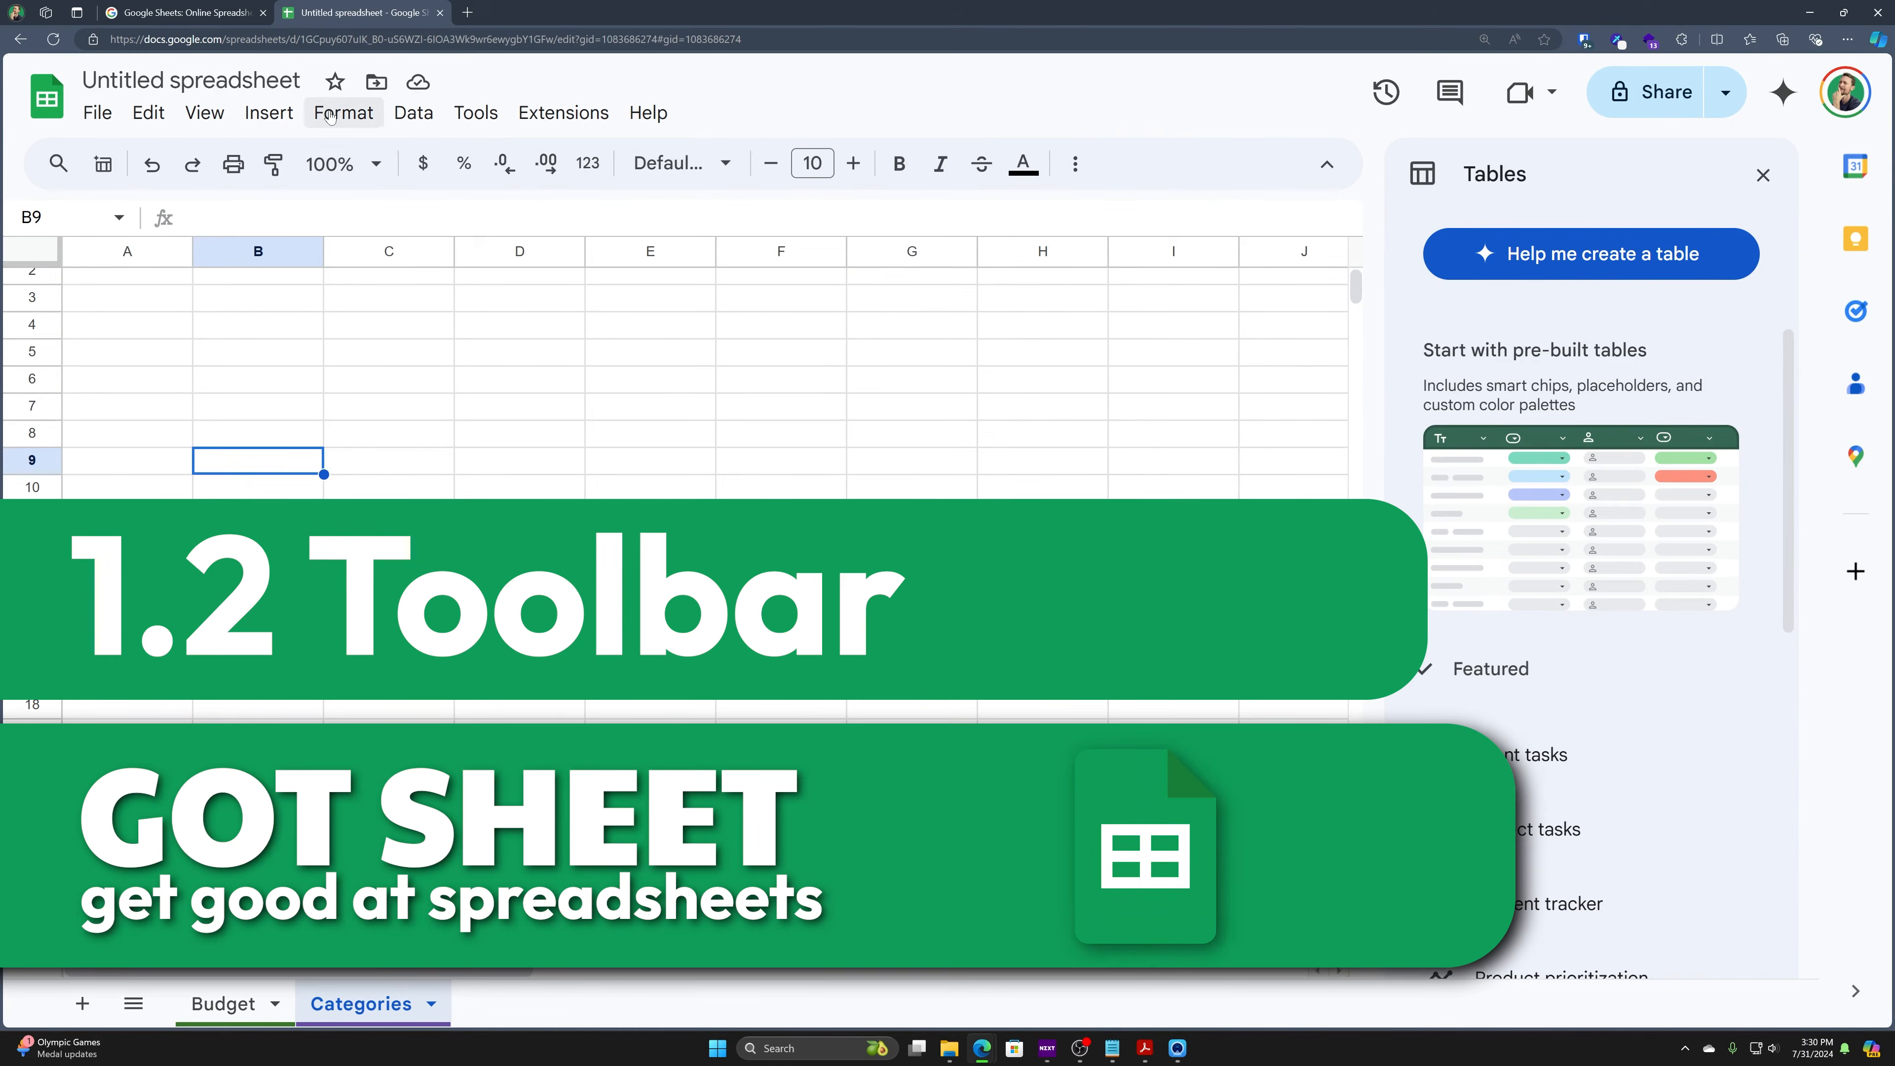
left_click(111, 112)
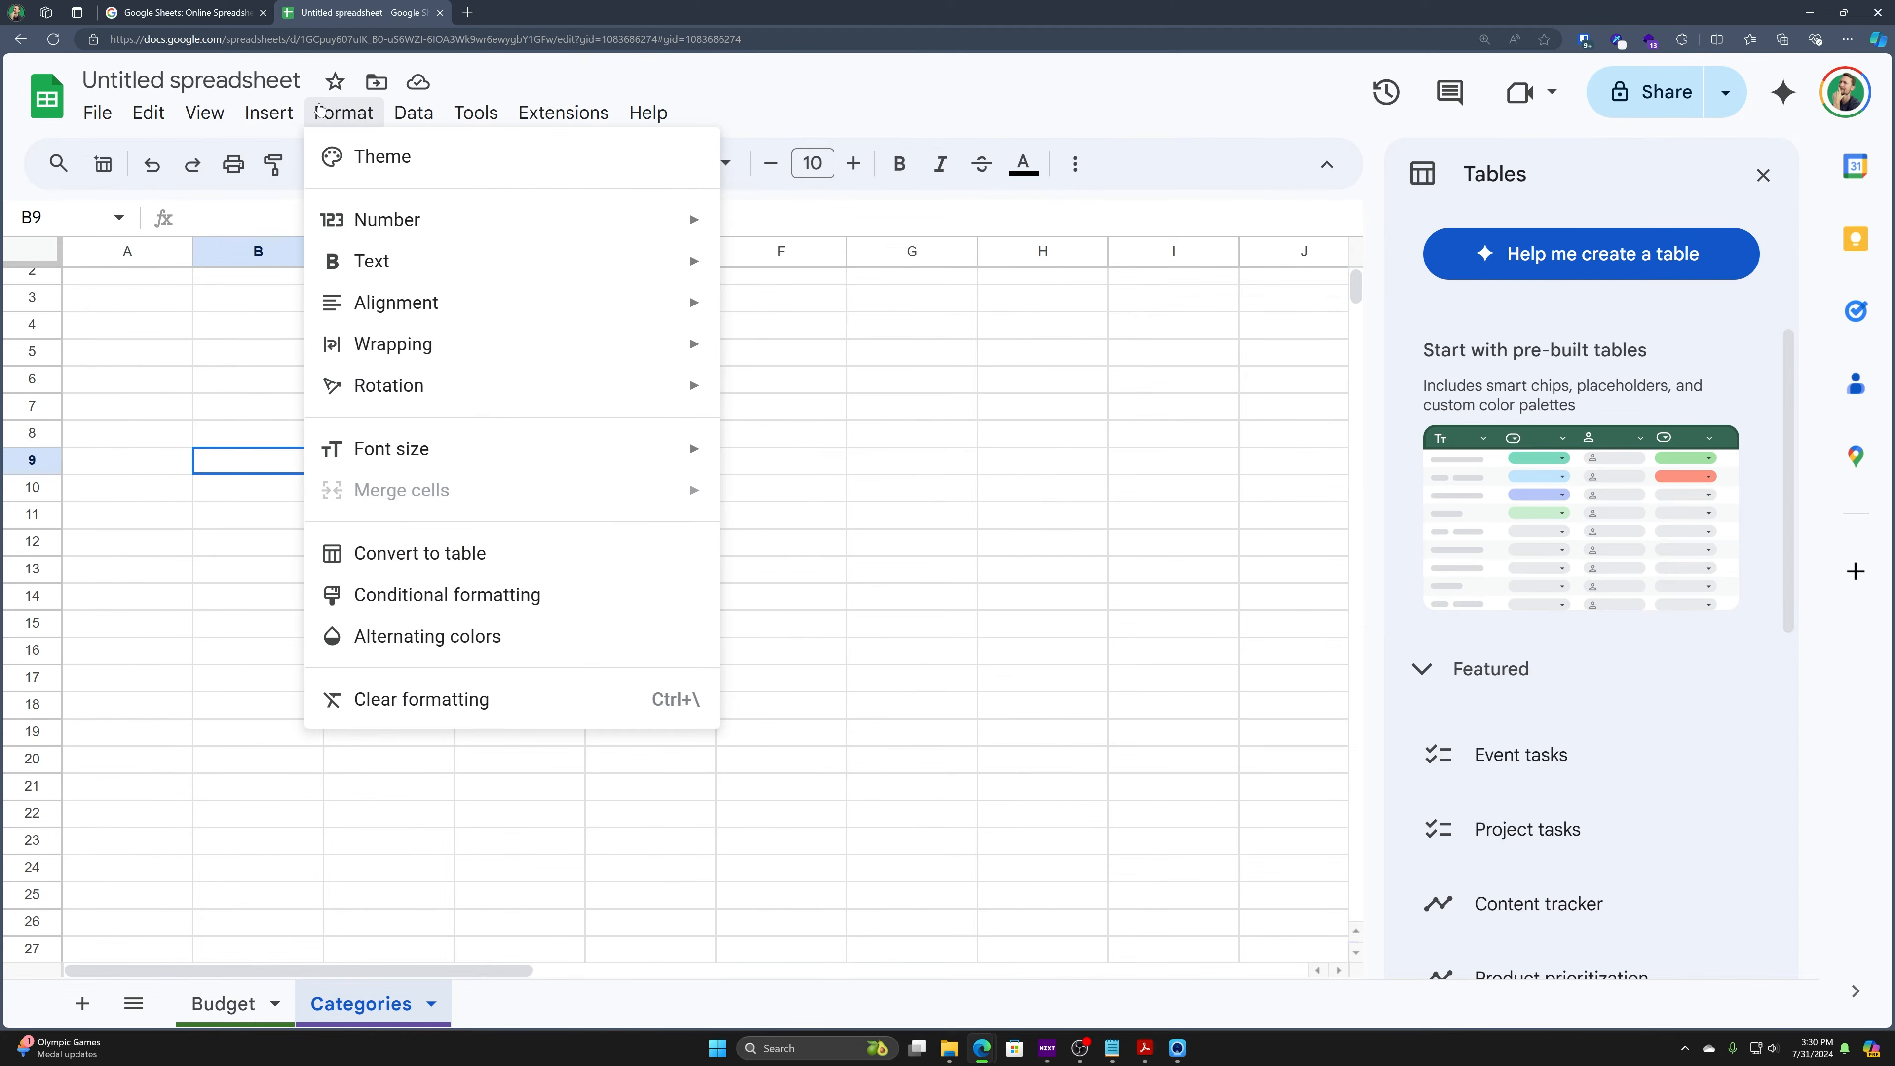
mouse_move(443, 117)
mouse_move(522, 117)
mouse_move(648, 114)
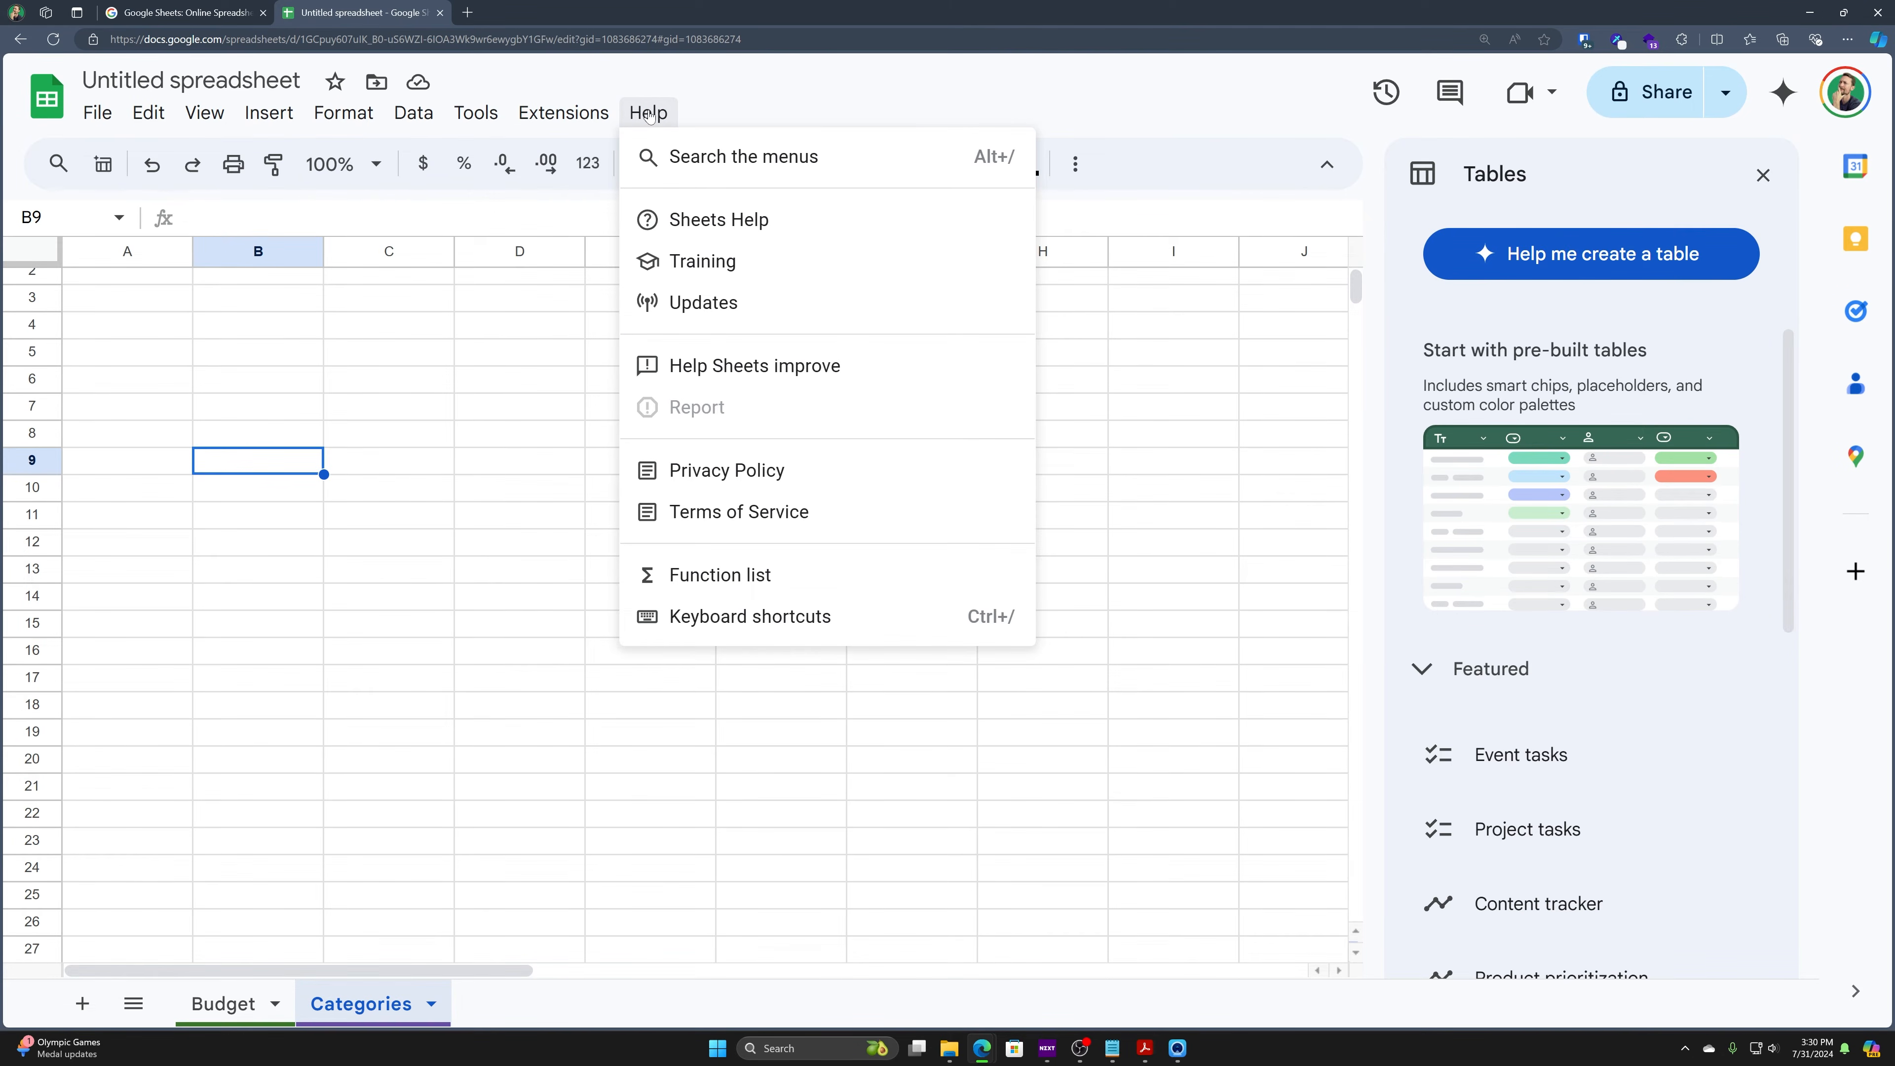
mouse_move(112, 113)
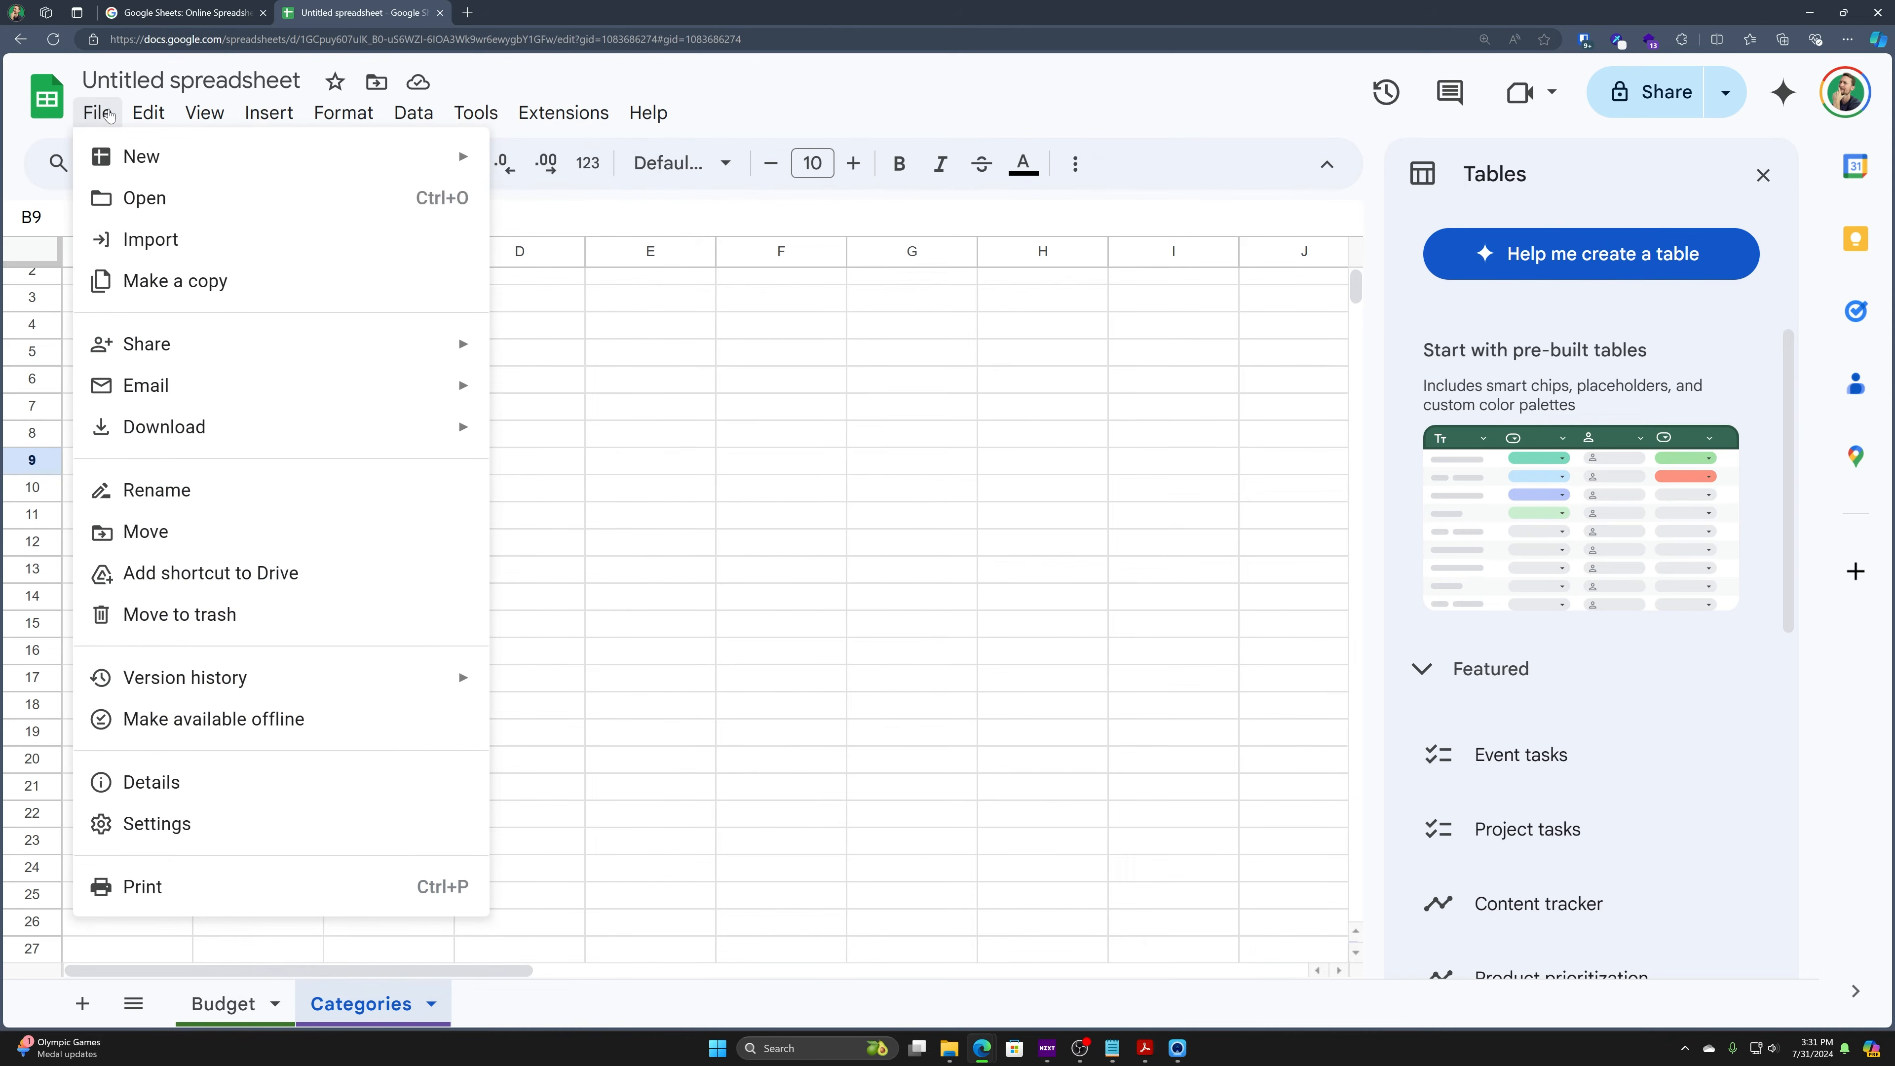
mouse_move(326, 114)
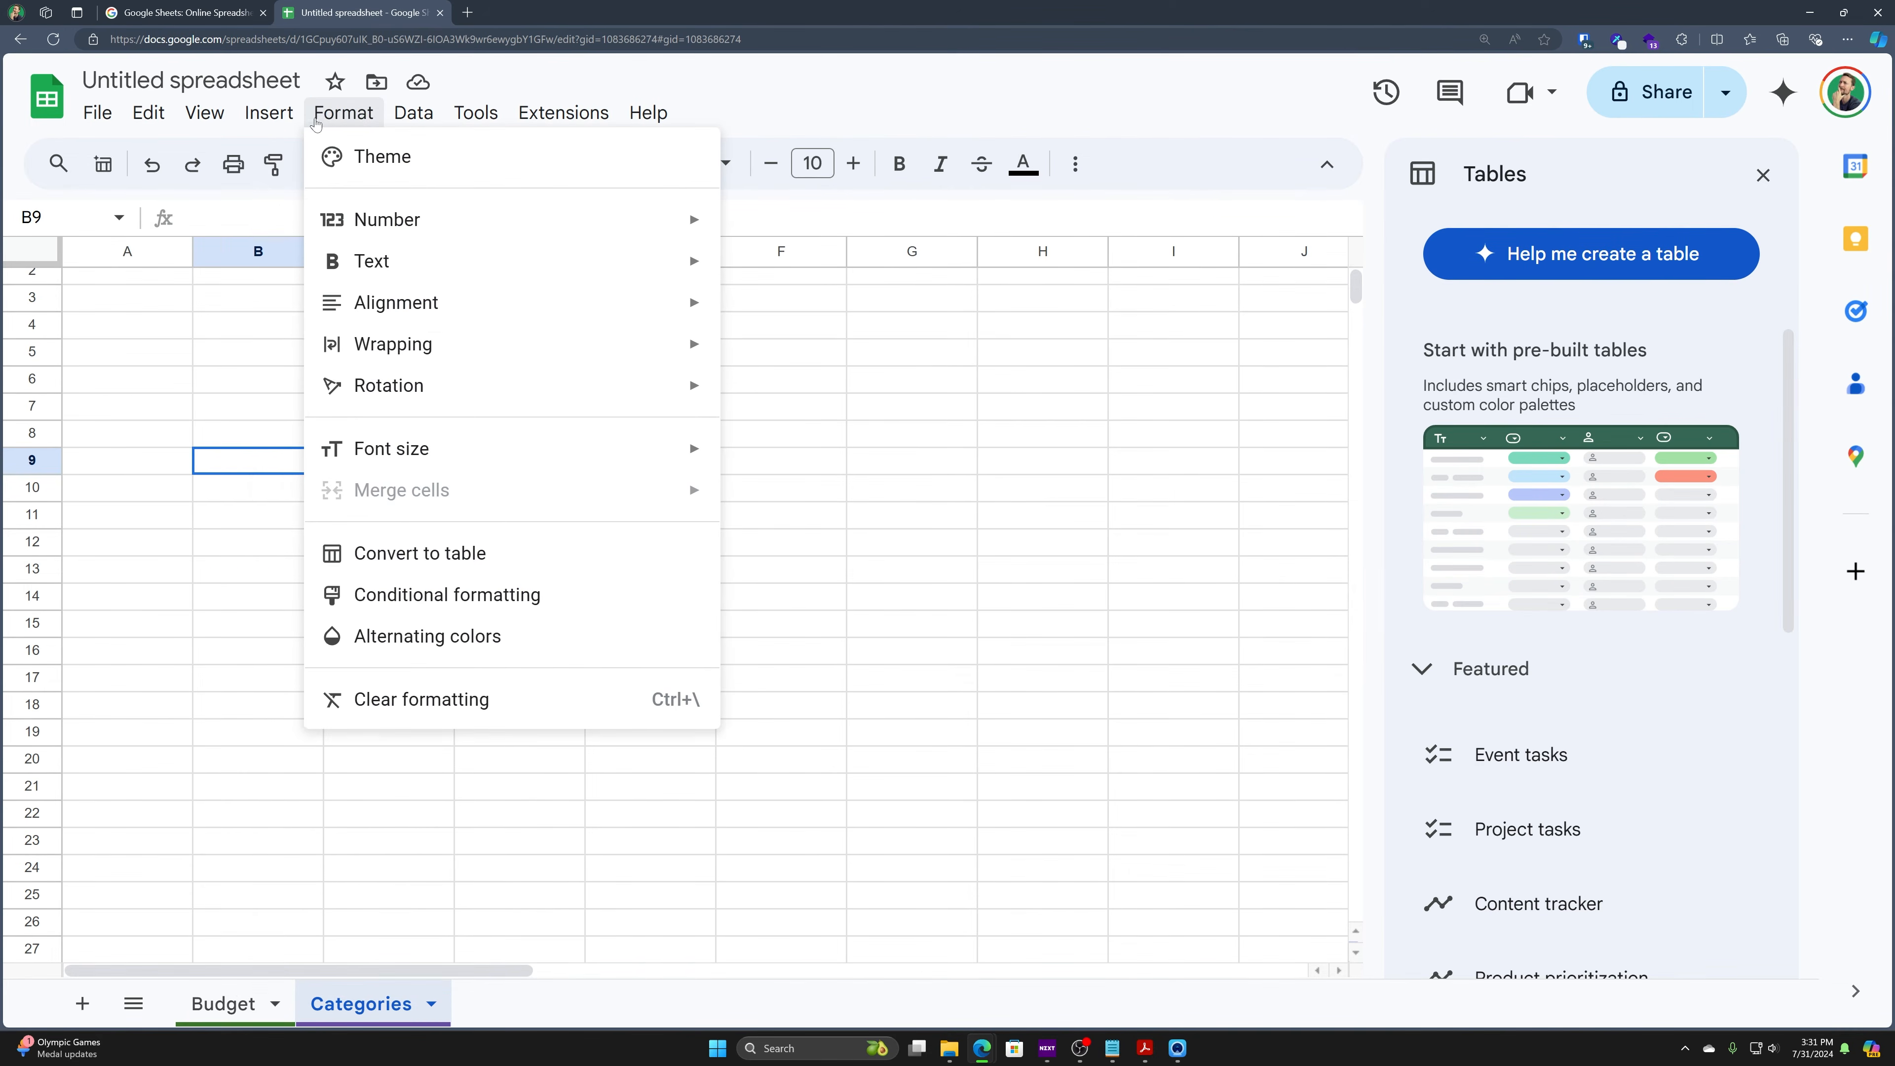
mouse_move(269, 118)
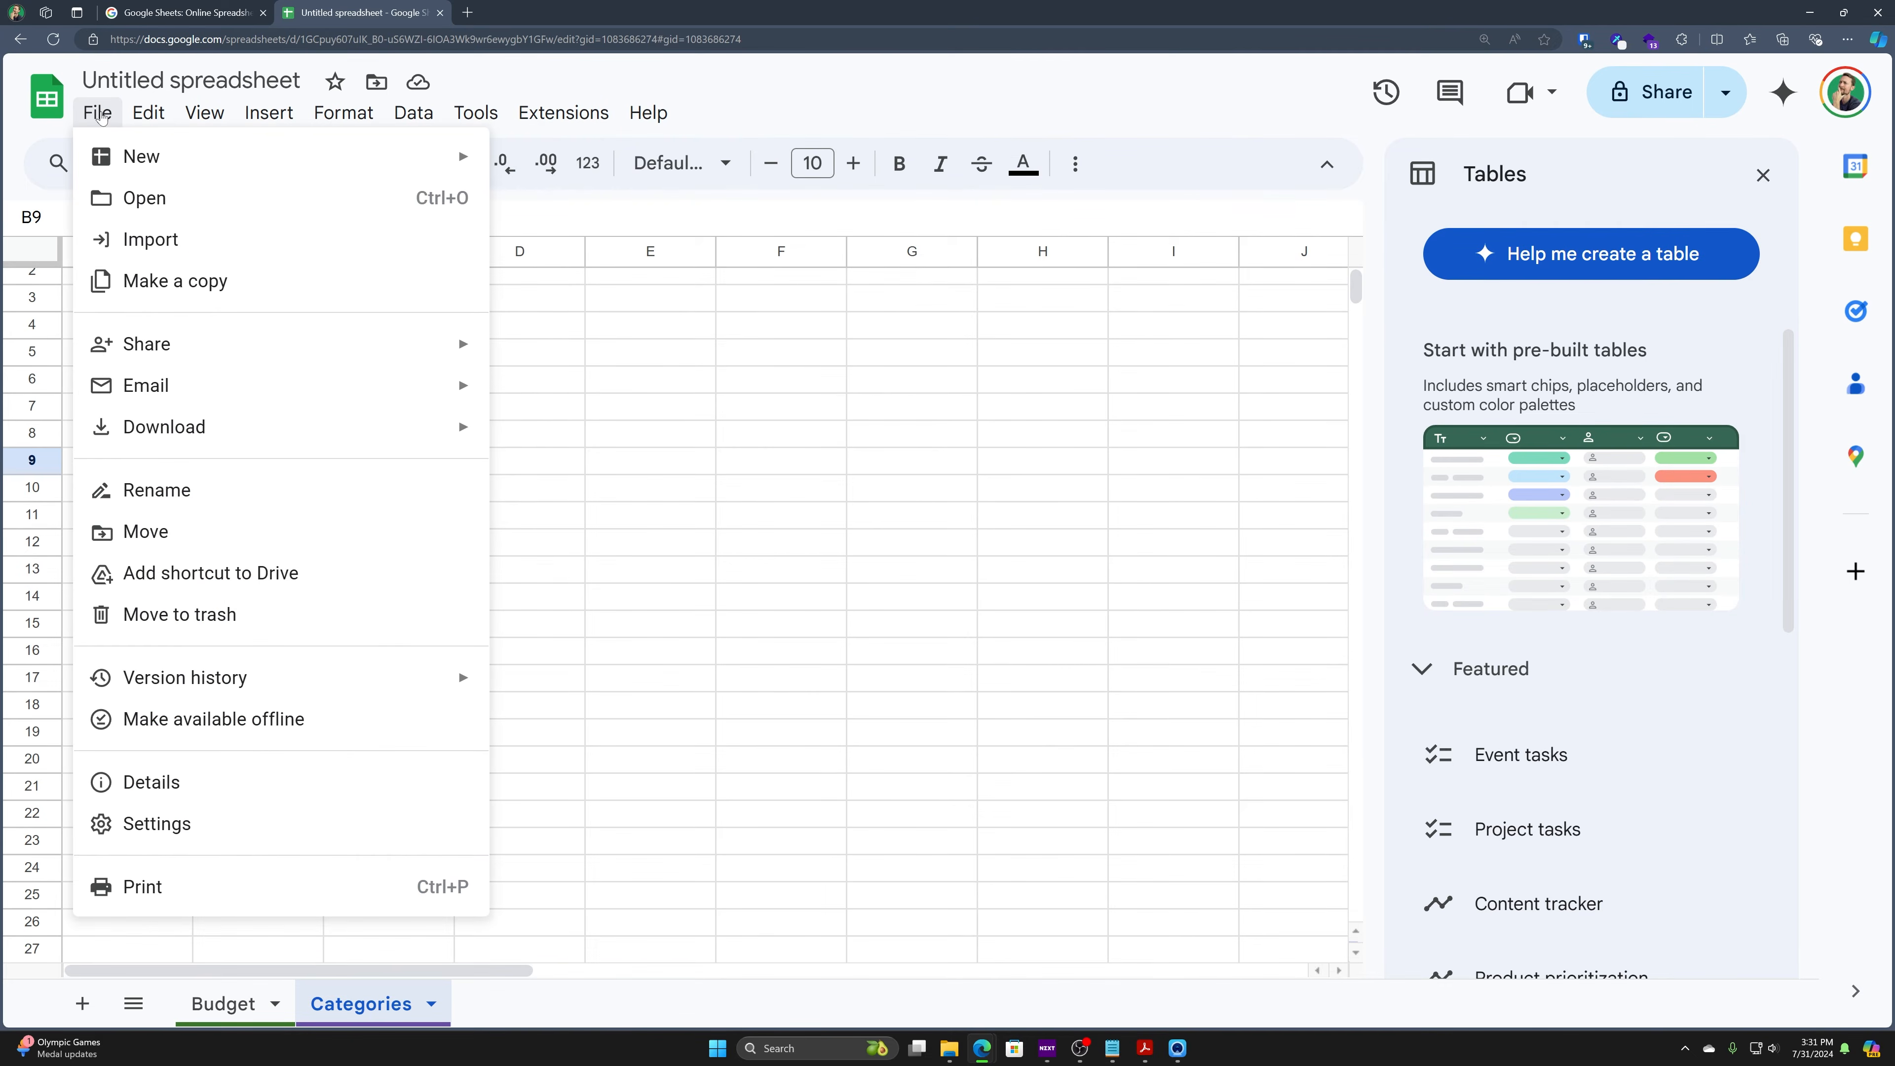
left_click(101, 117)
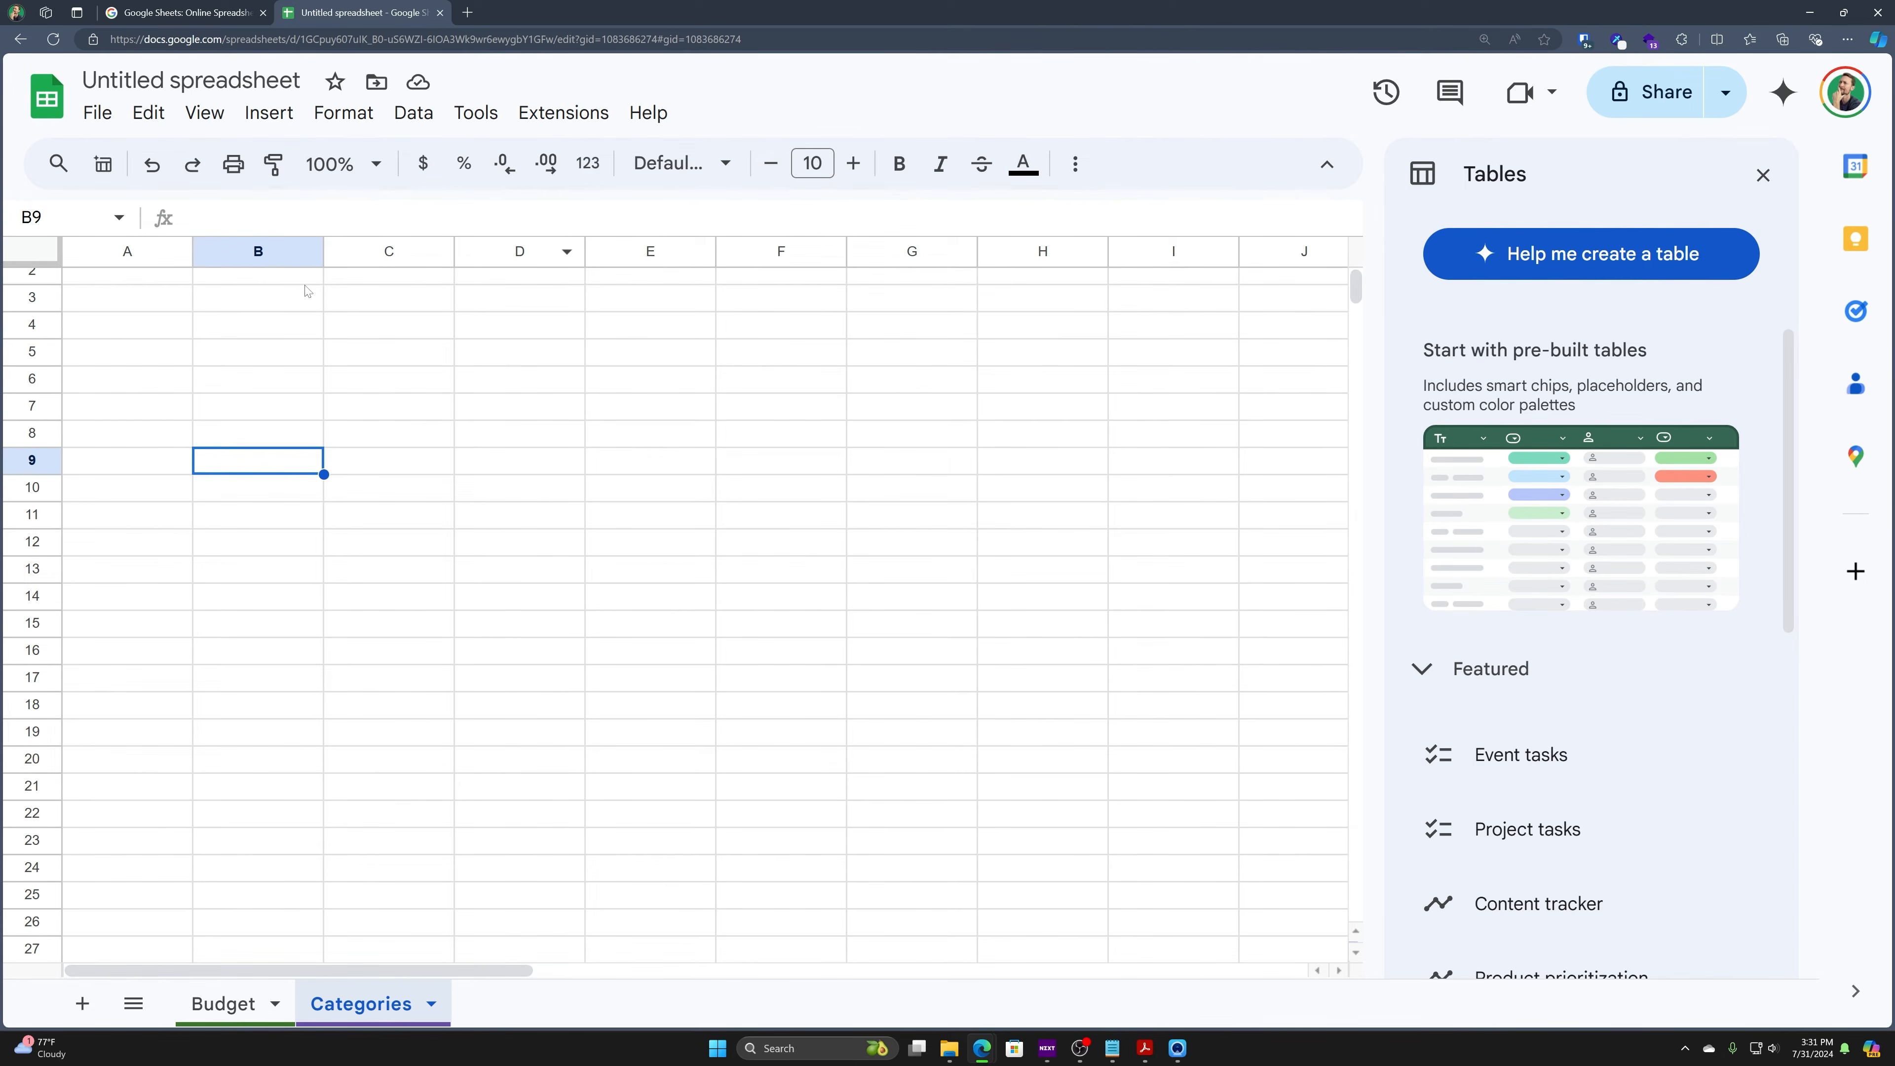
scroll(291, 310, "up", 1)
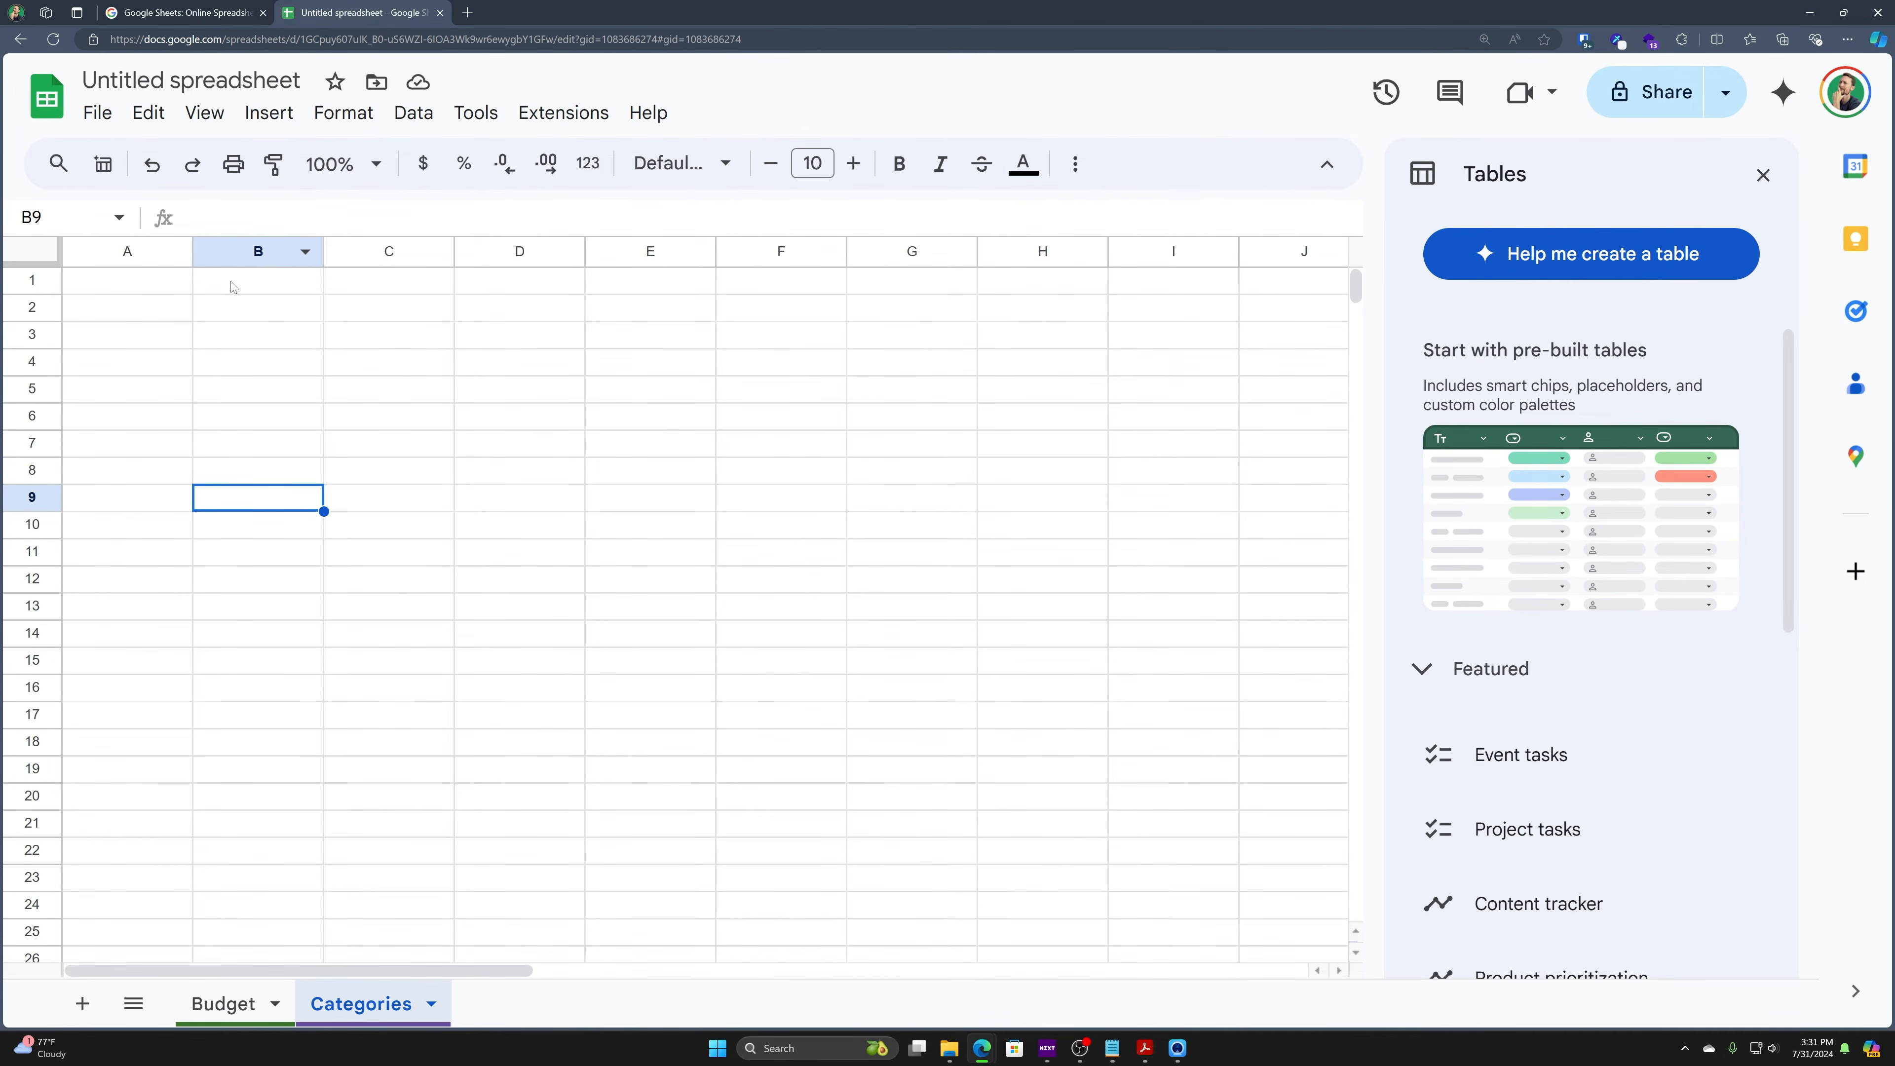
- Type a person's full name into B2 and resize column B to just fit it
left_click(236, 305)
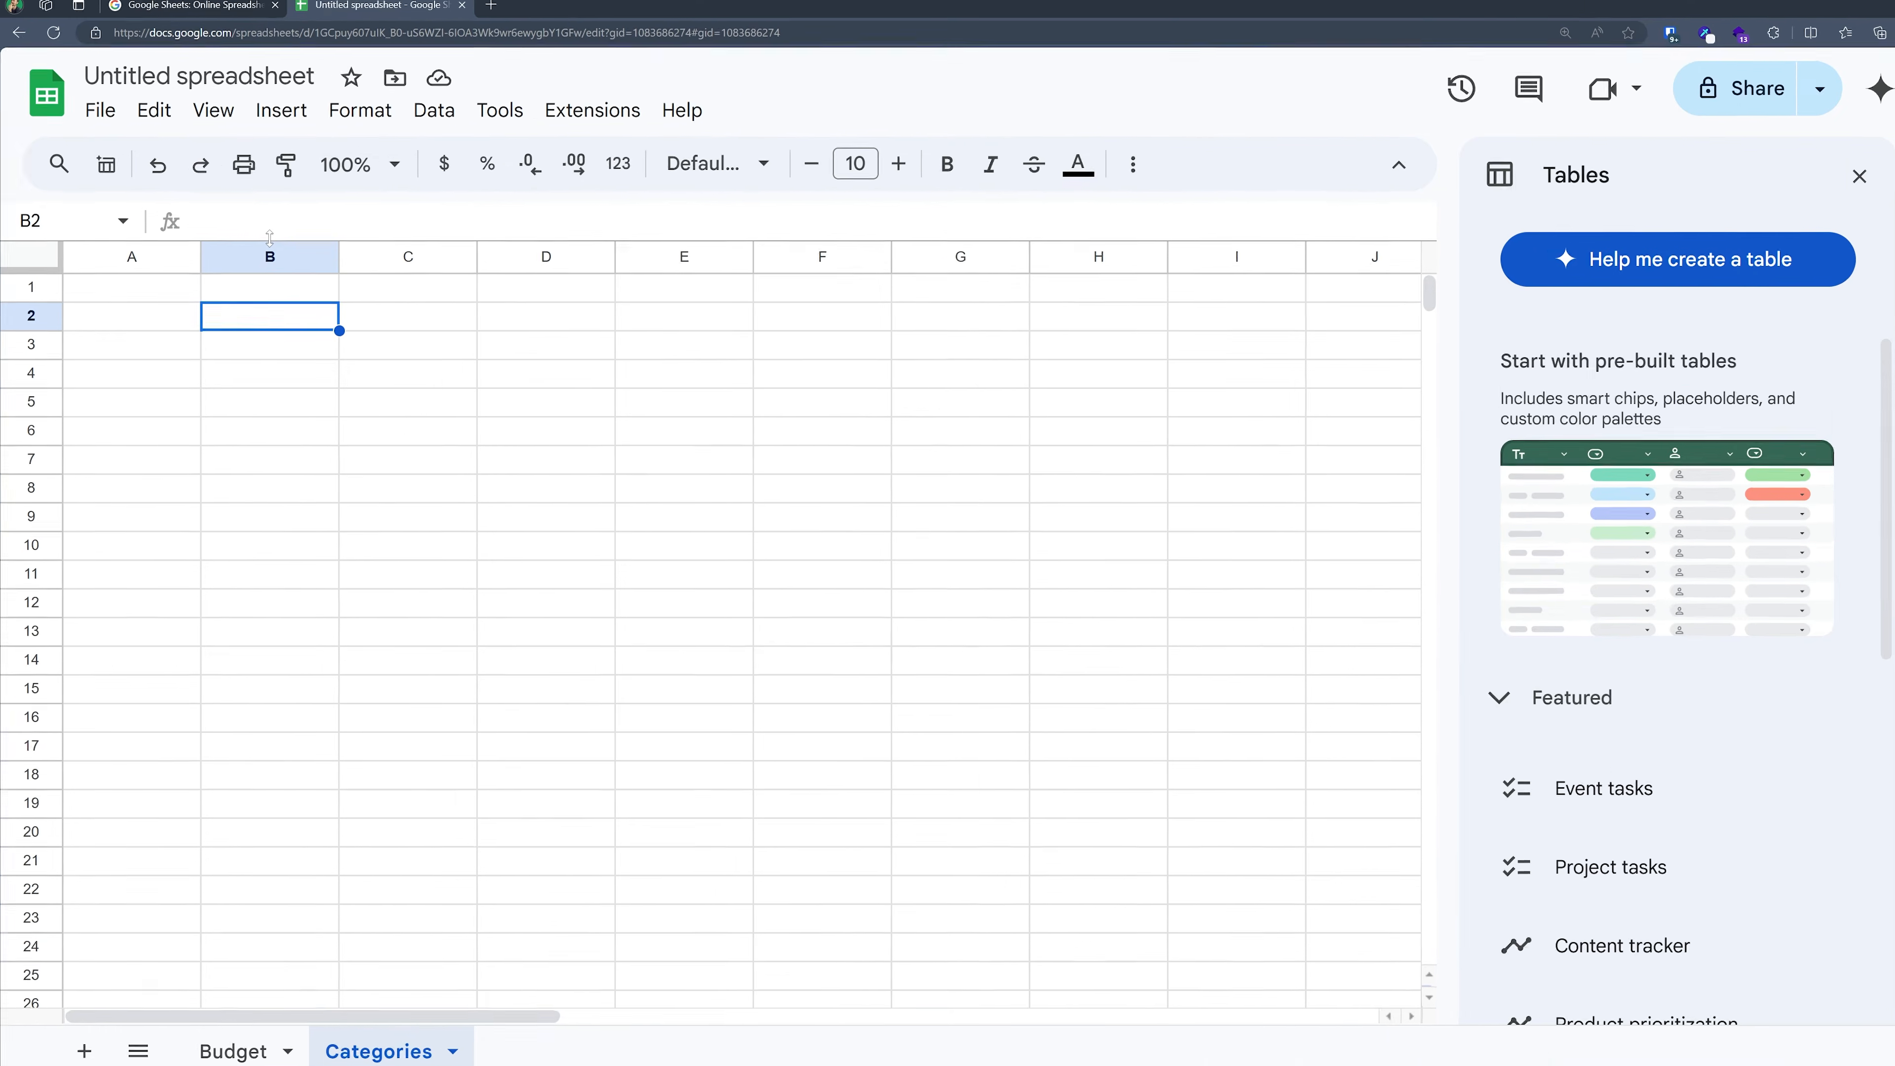
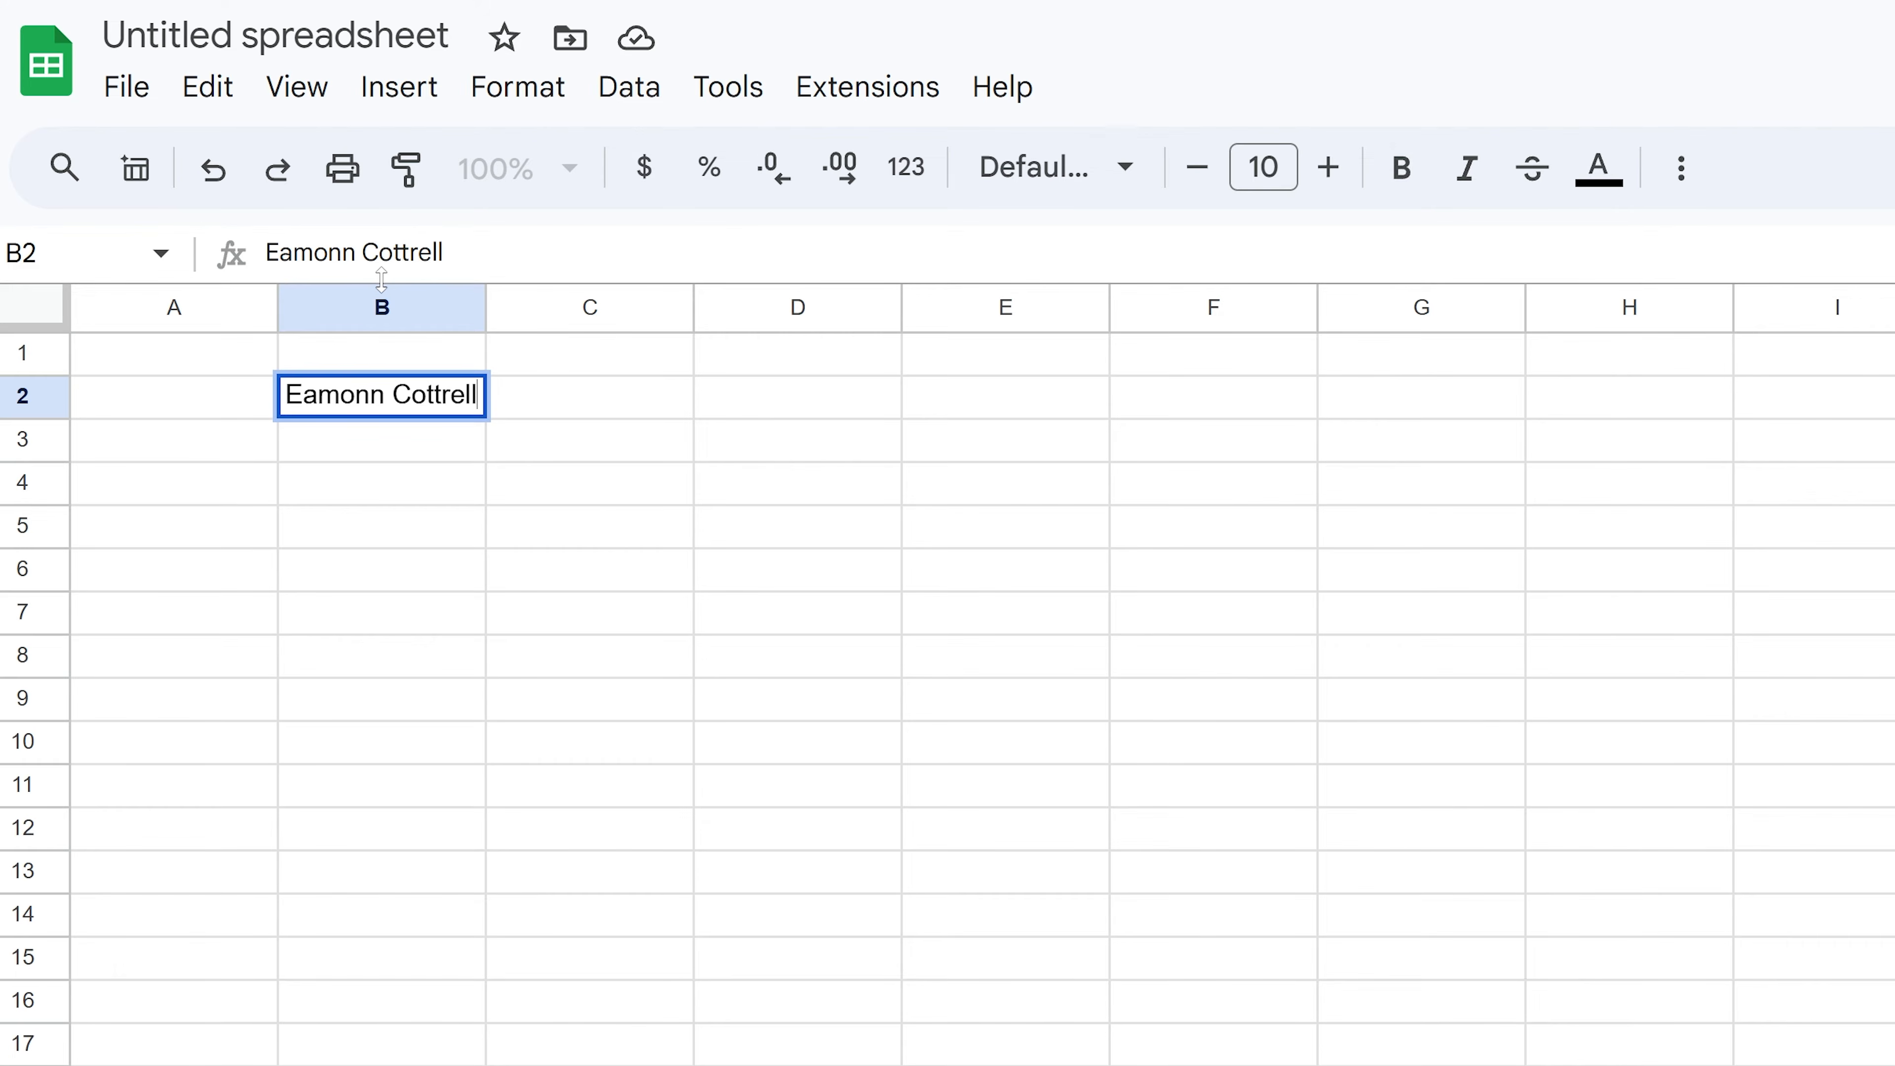
key("Return")
left_click_drag(486, 309, 589, 309)
left_click(470, 307)
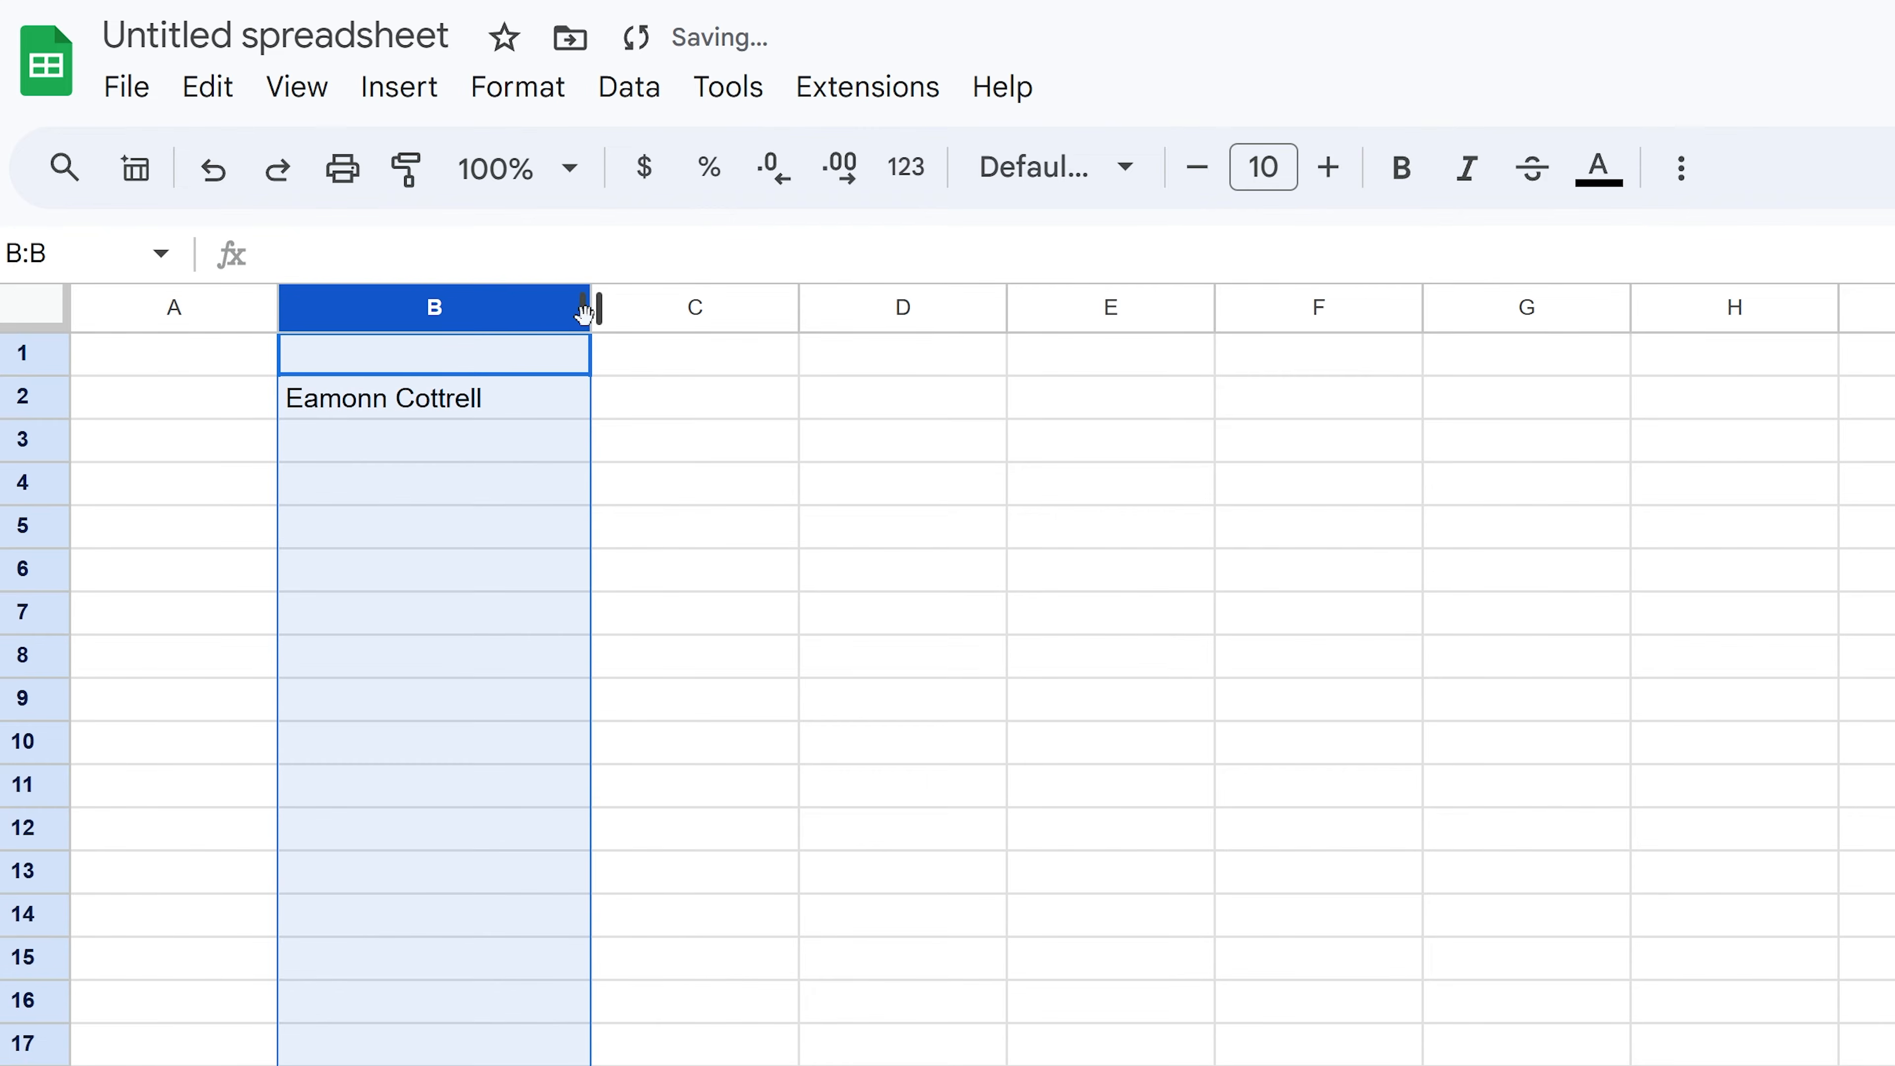
left_click_drag(584, 310, 491, 308)
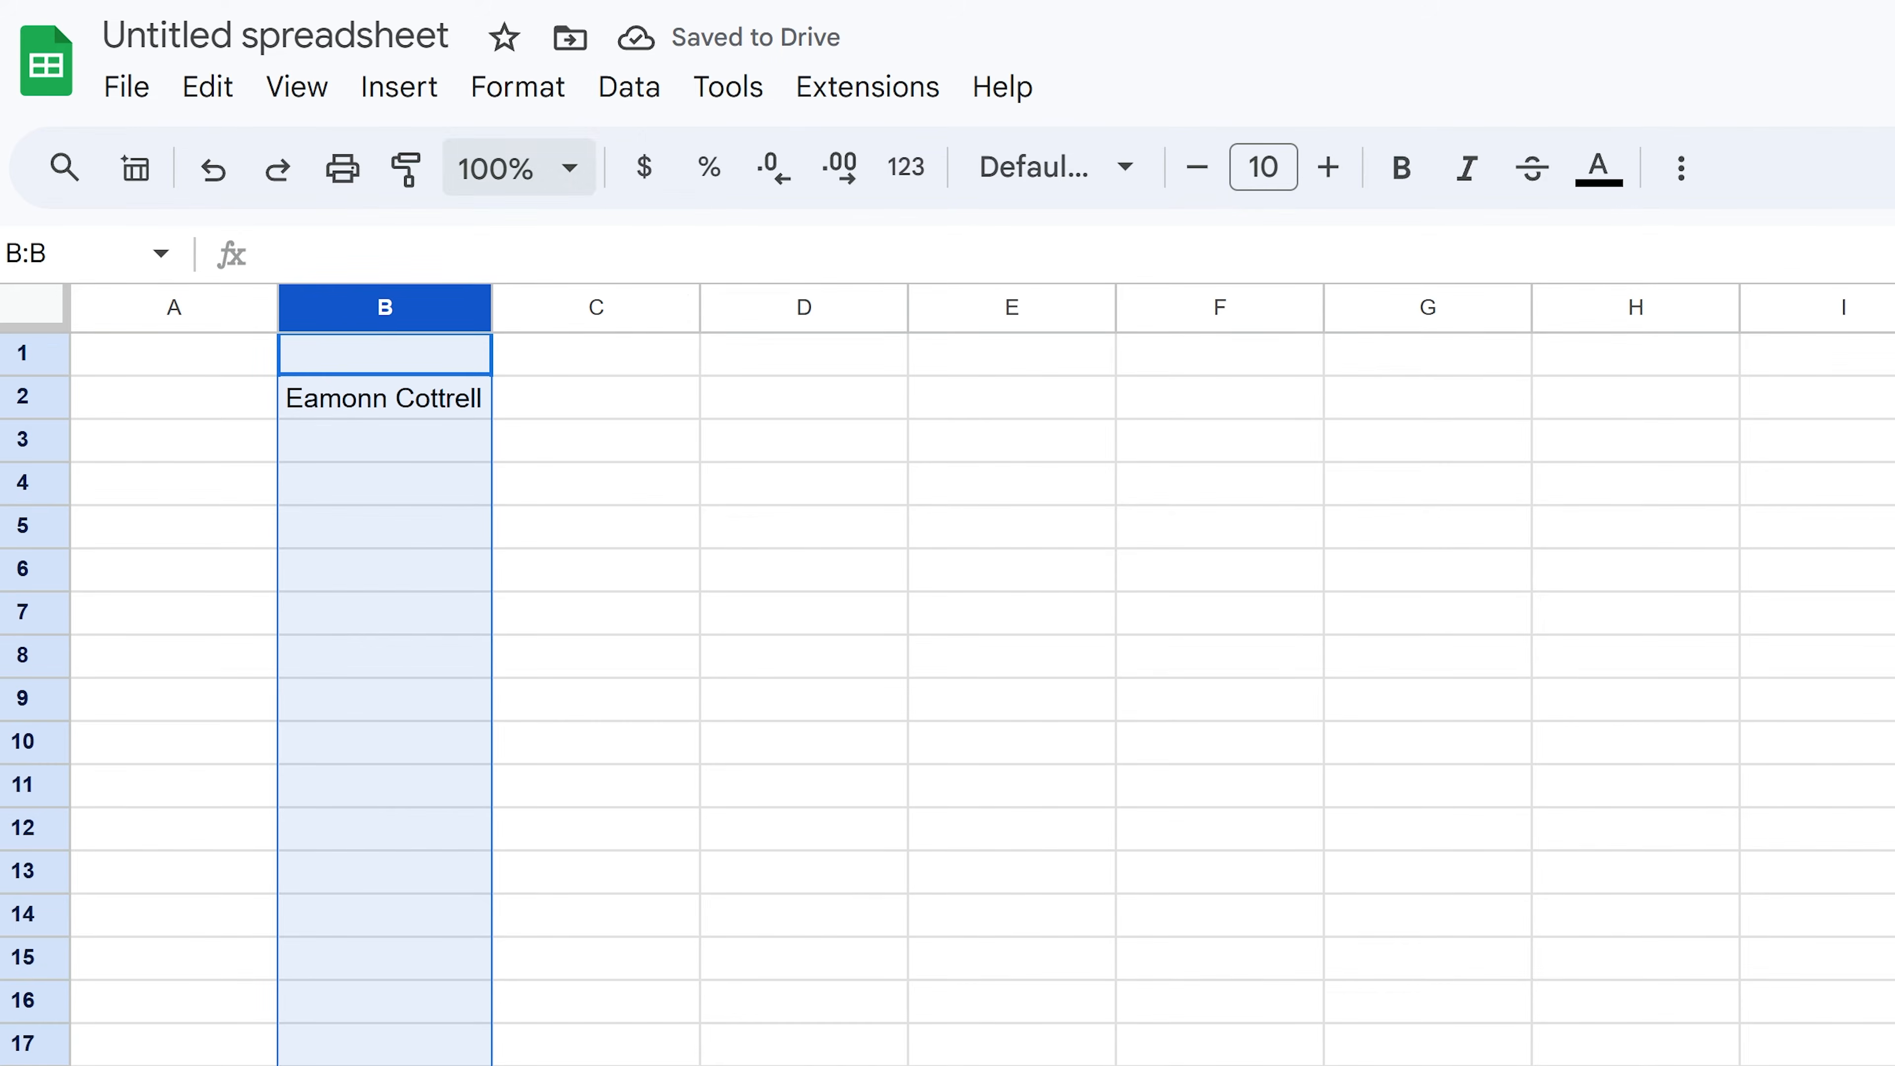
left_click(364, 403)
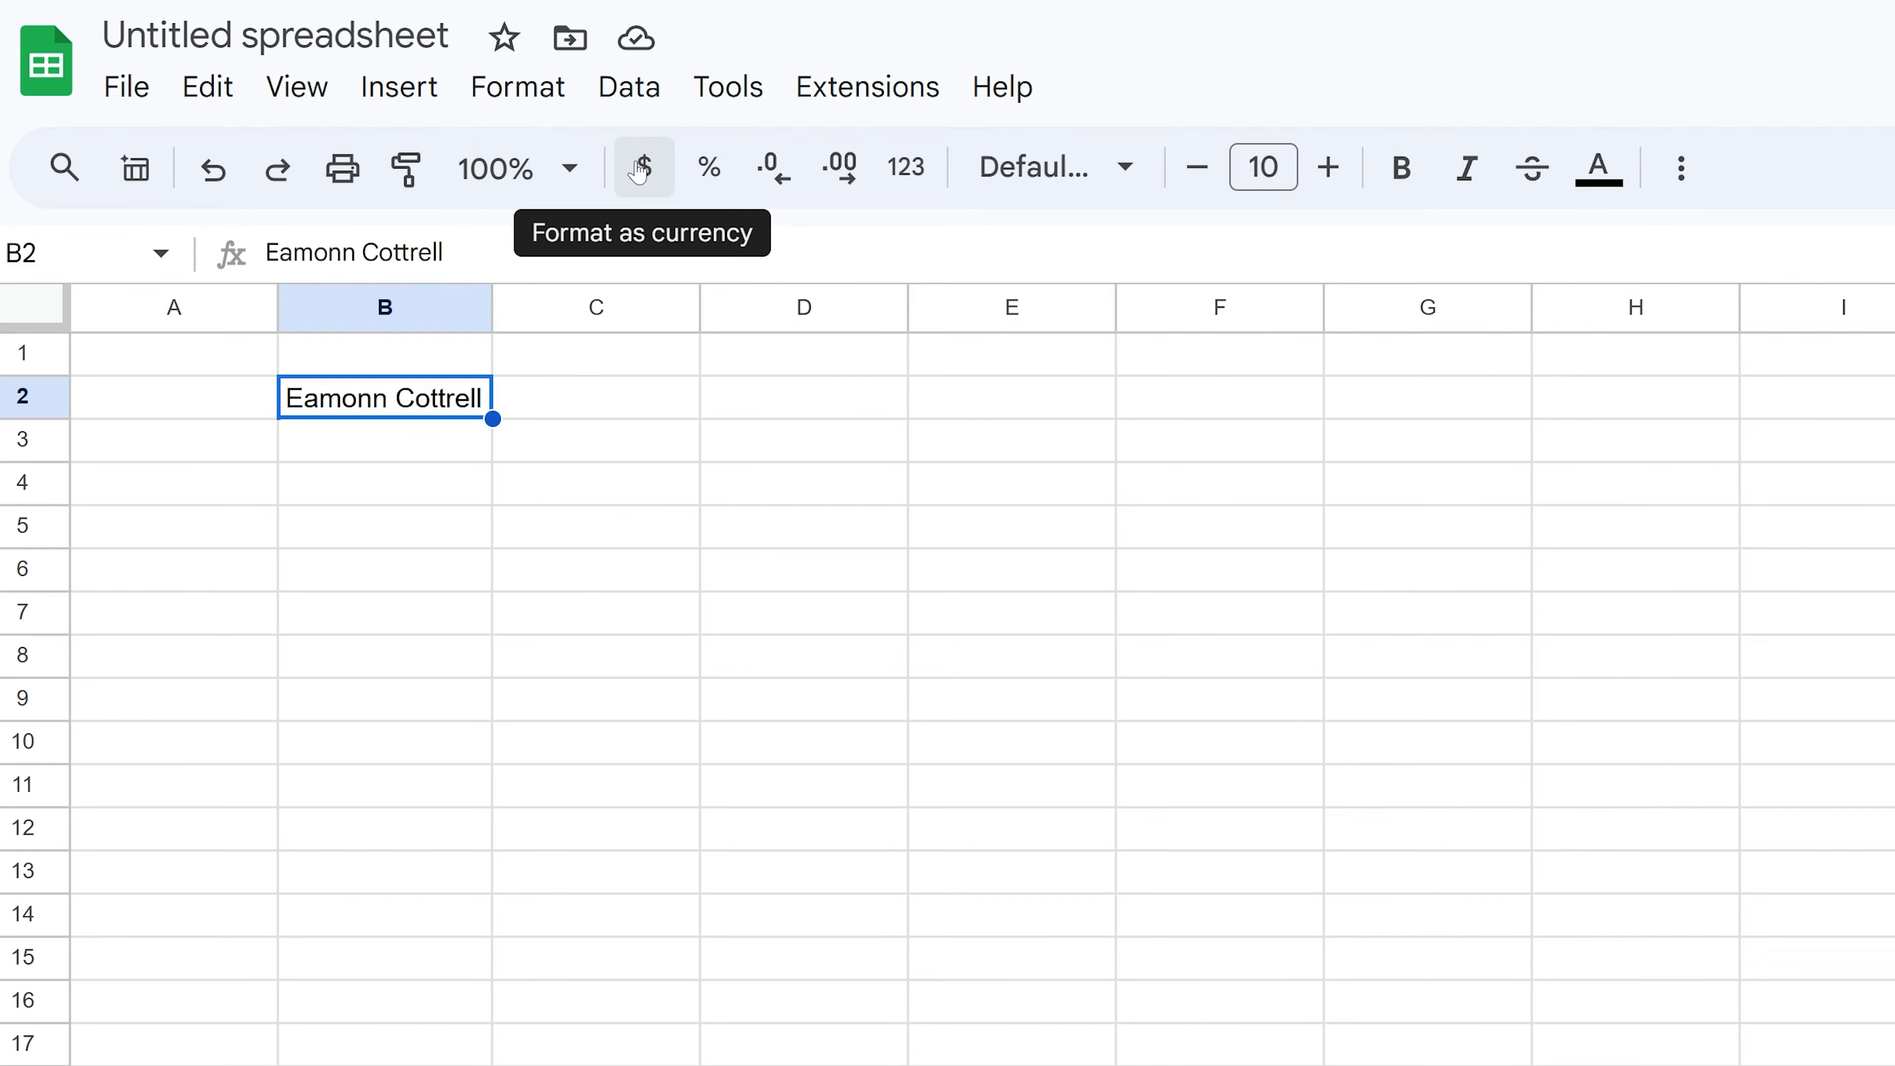
- Set the name in B2 to bold italic Outfit and widen column B
left_click(1037, 166)
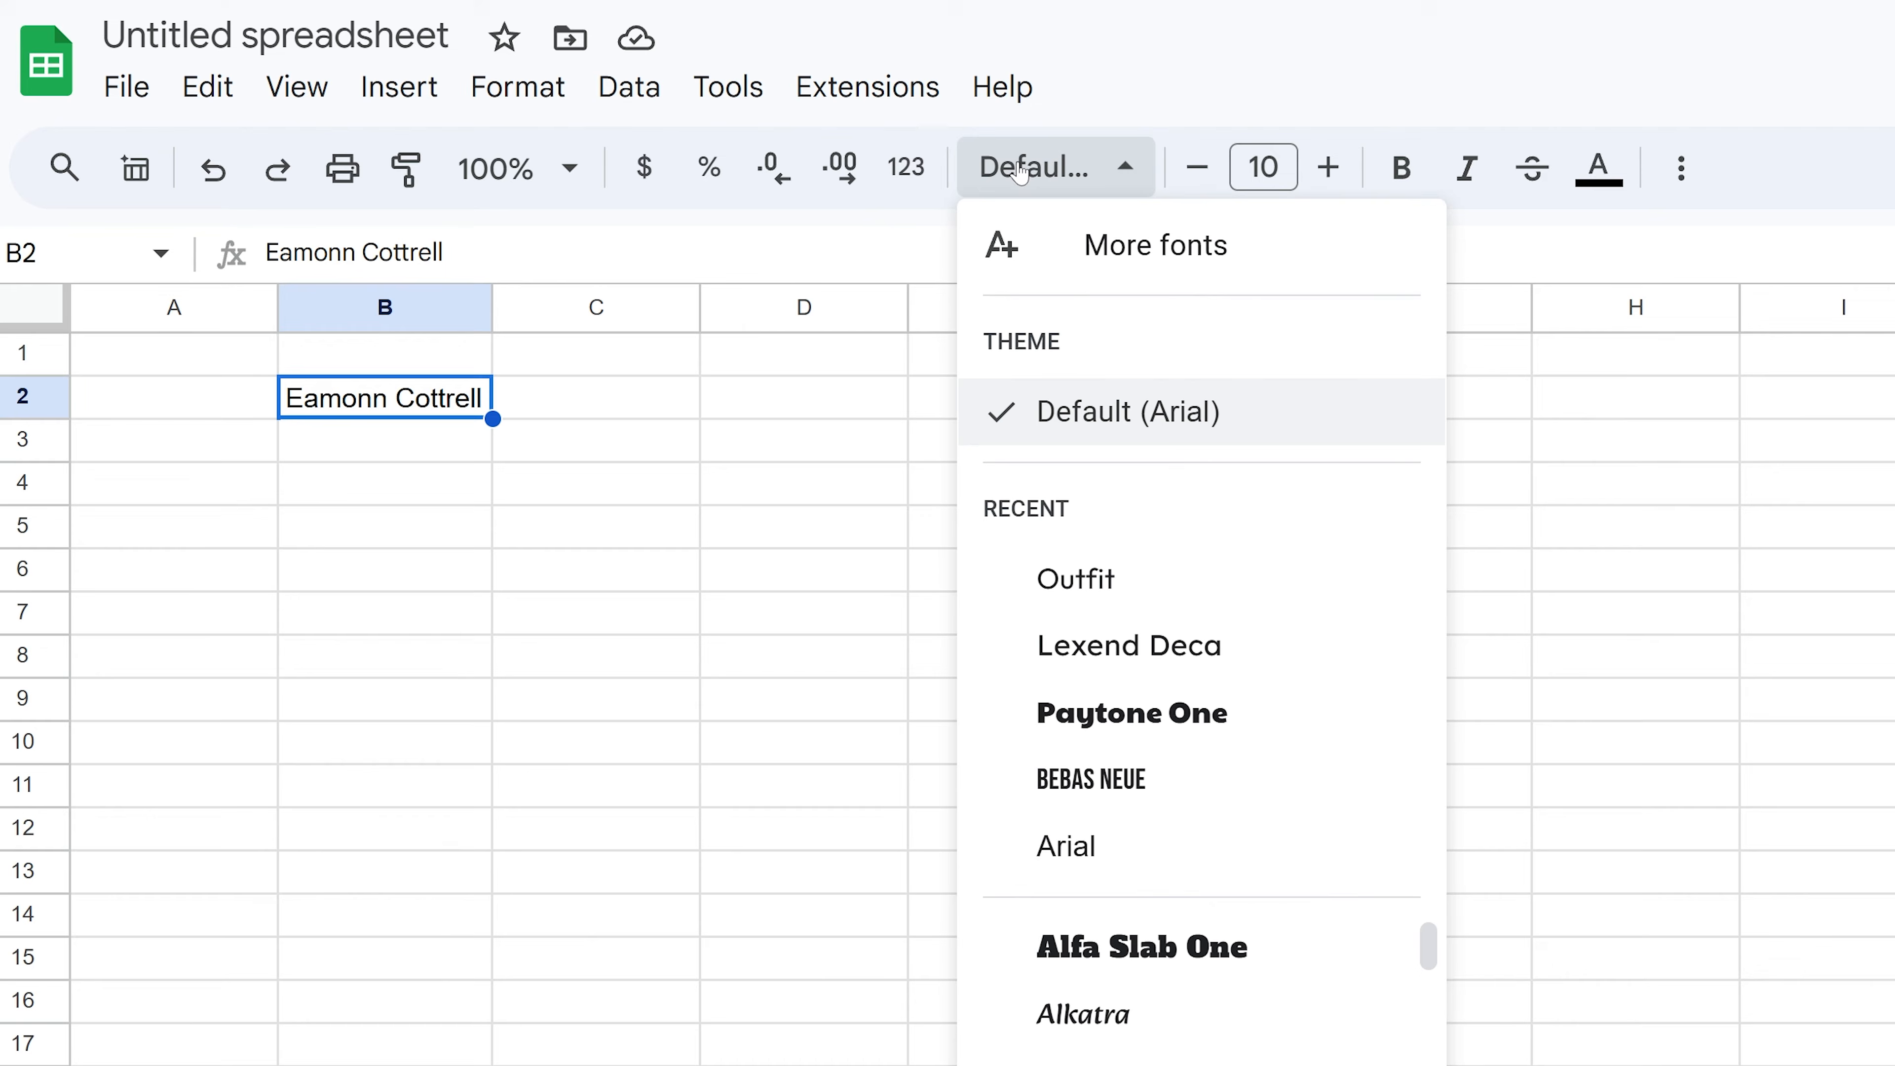
left_click(1148, 574)
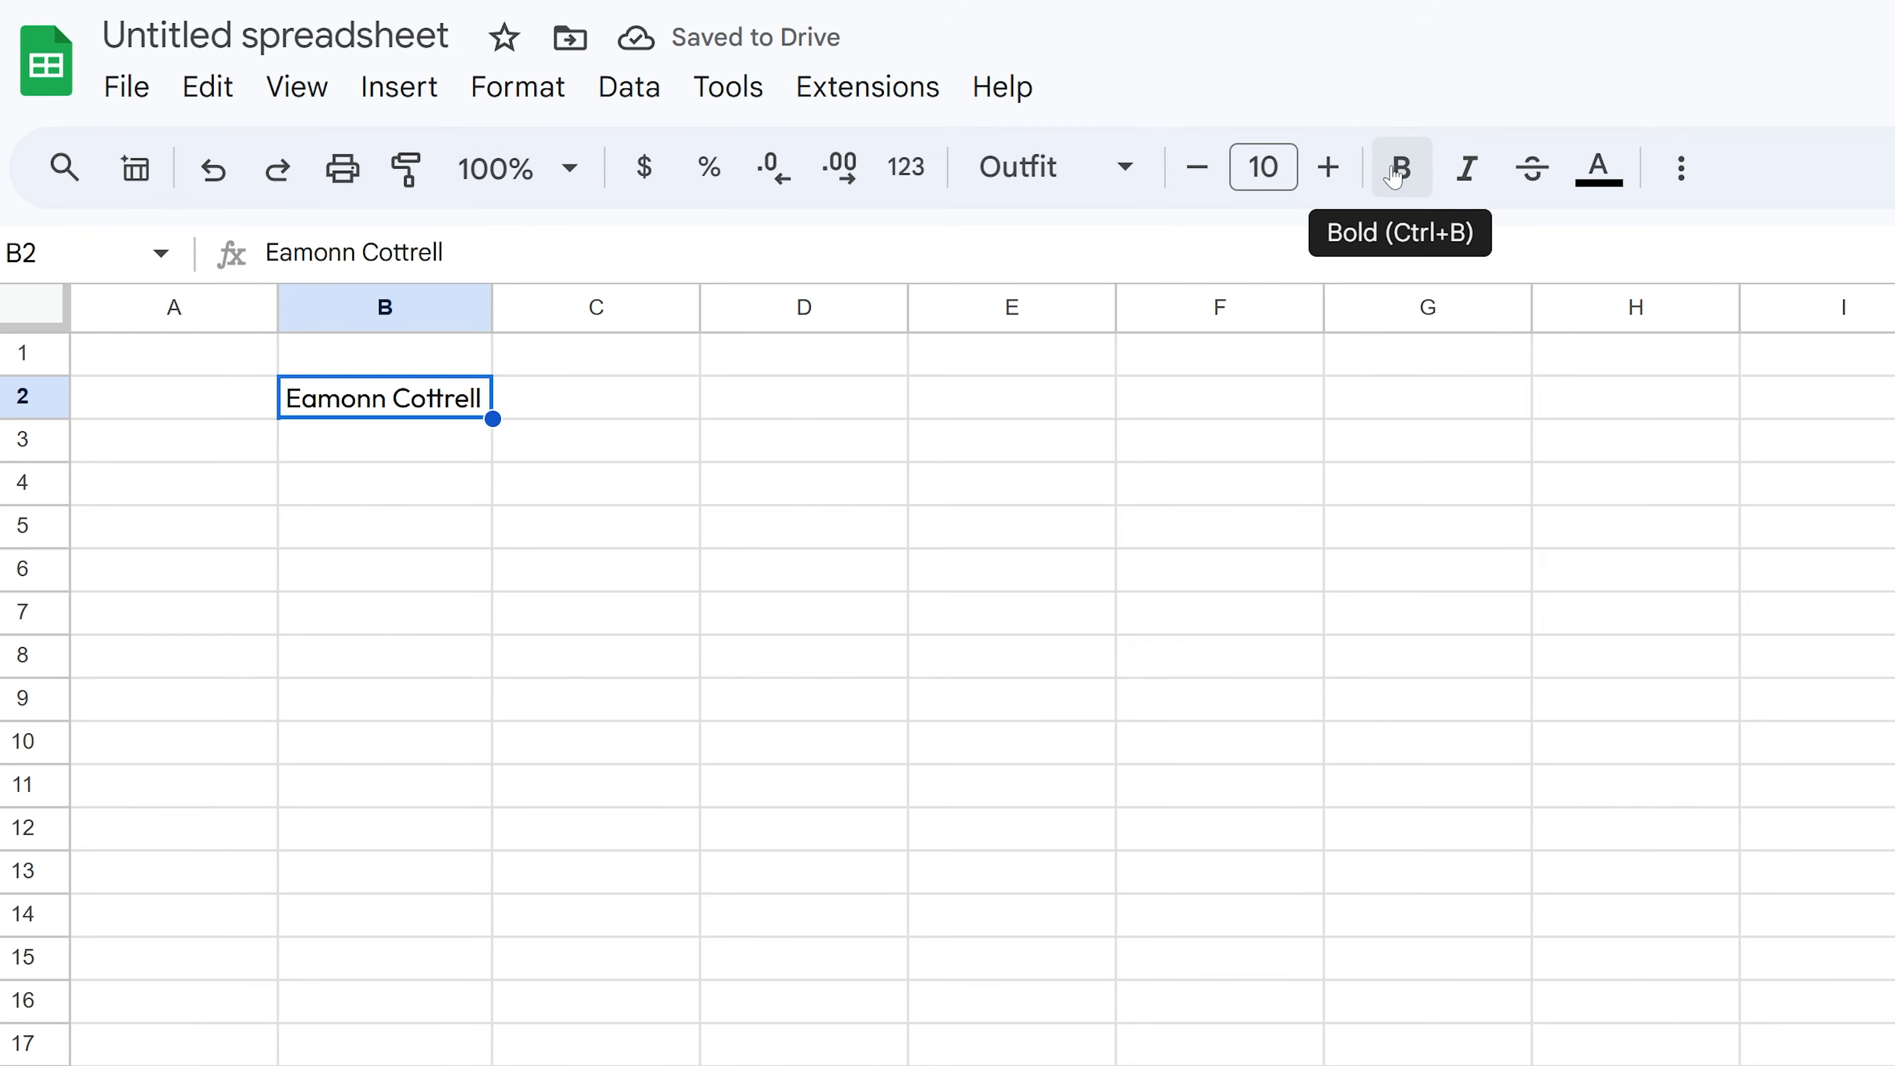
left_click(1399, 167)
left_click(1467, 171)
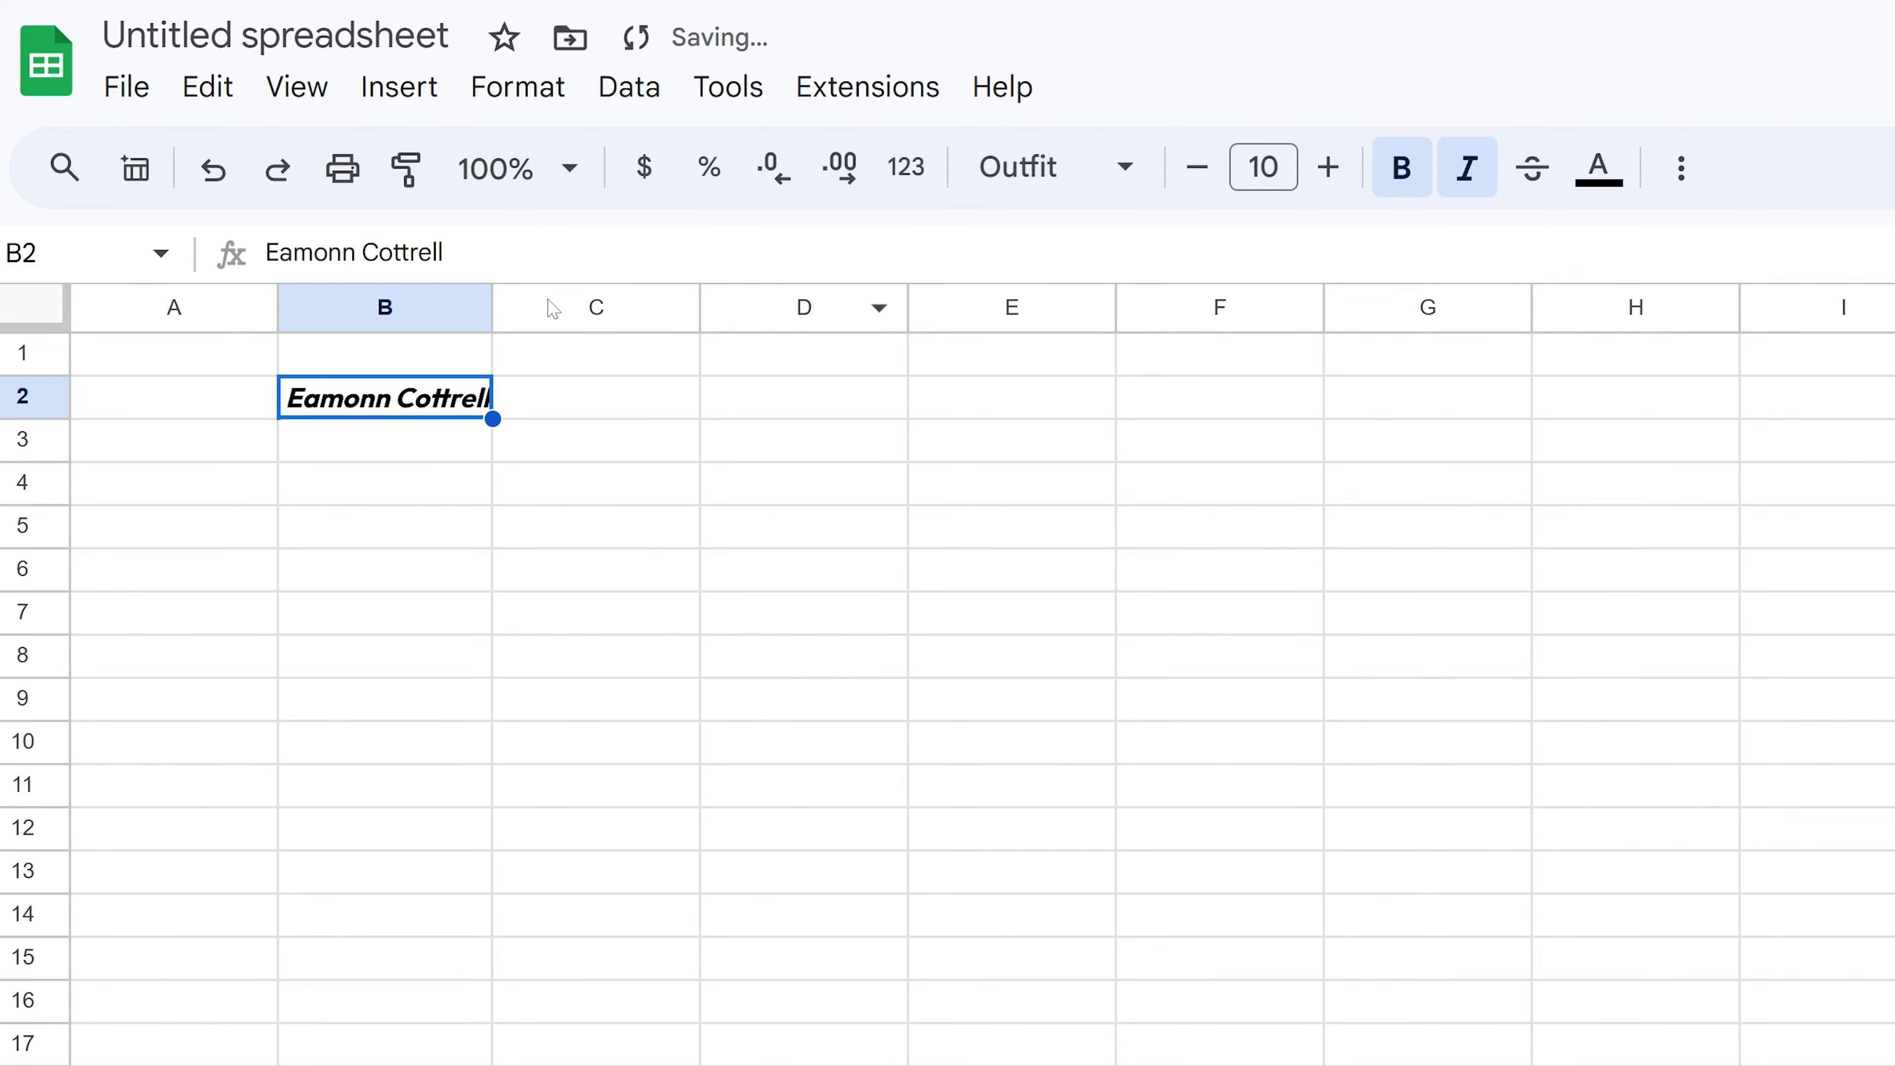
left_click_drag(494, 306, 554, 305)
- Colour the name in B2 red, leaving strikethrough off
left_click(1540, 172)
left_click(1541, 172)
left_click(1599, 167)
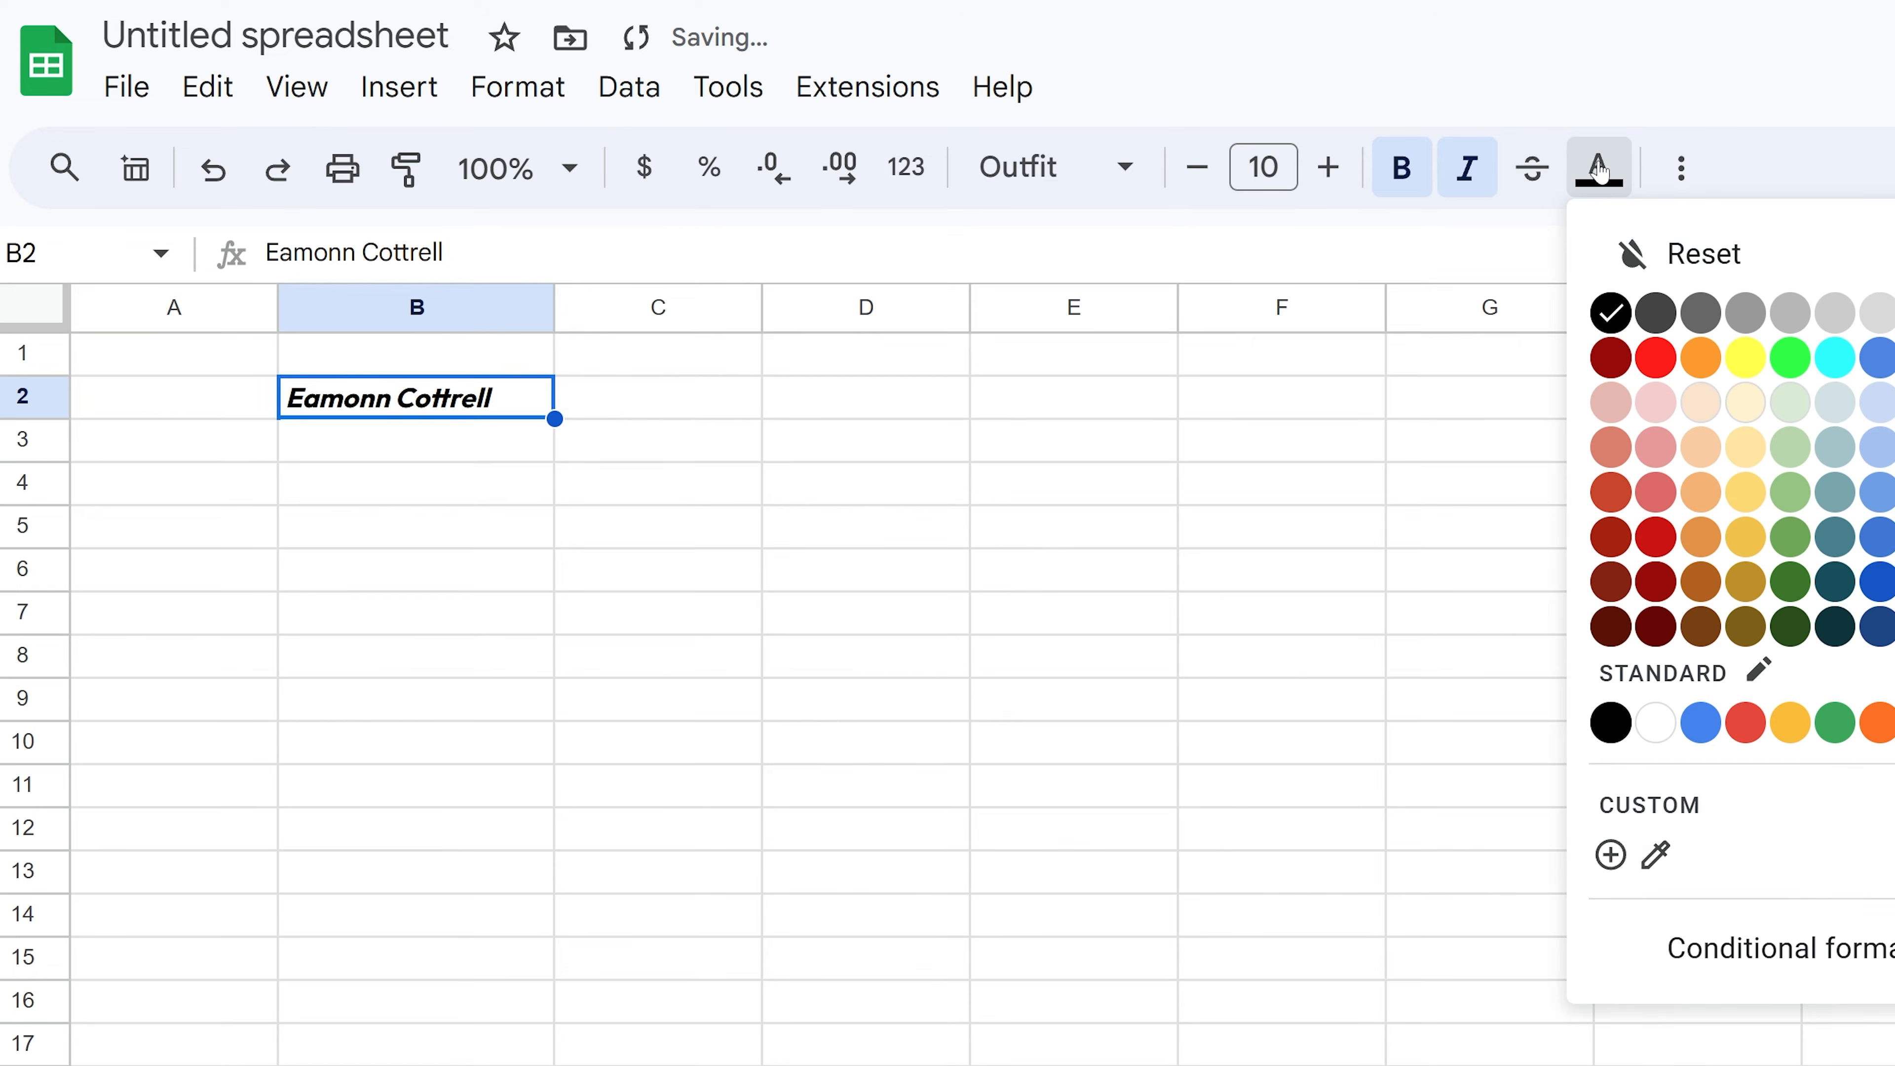
left_click(1745, 722)
left_click(657, 567)
left_click(522, 396)
left_click(1681, 167)
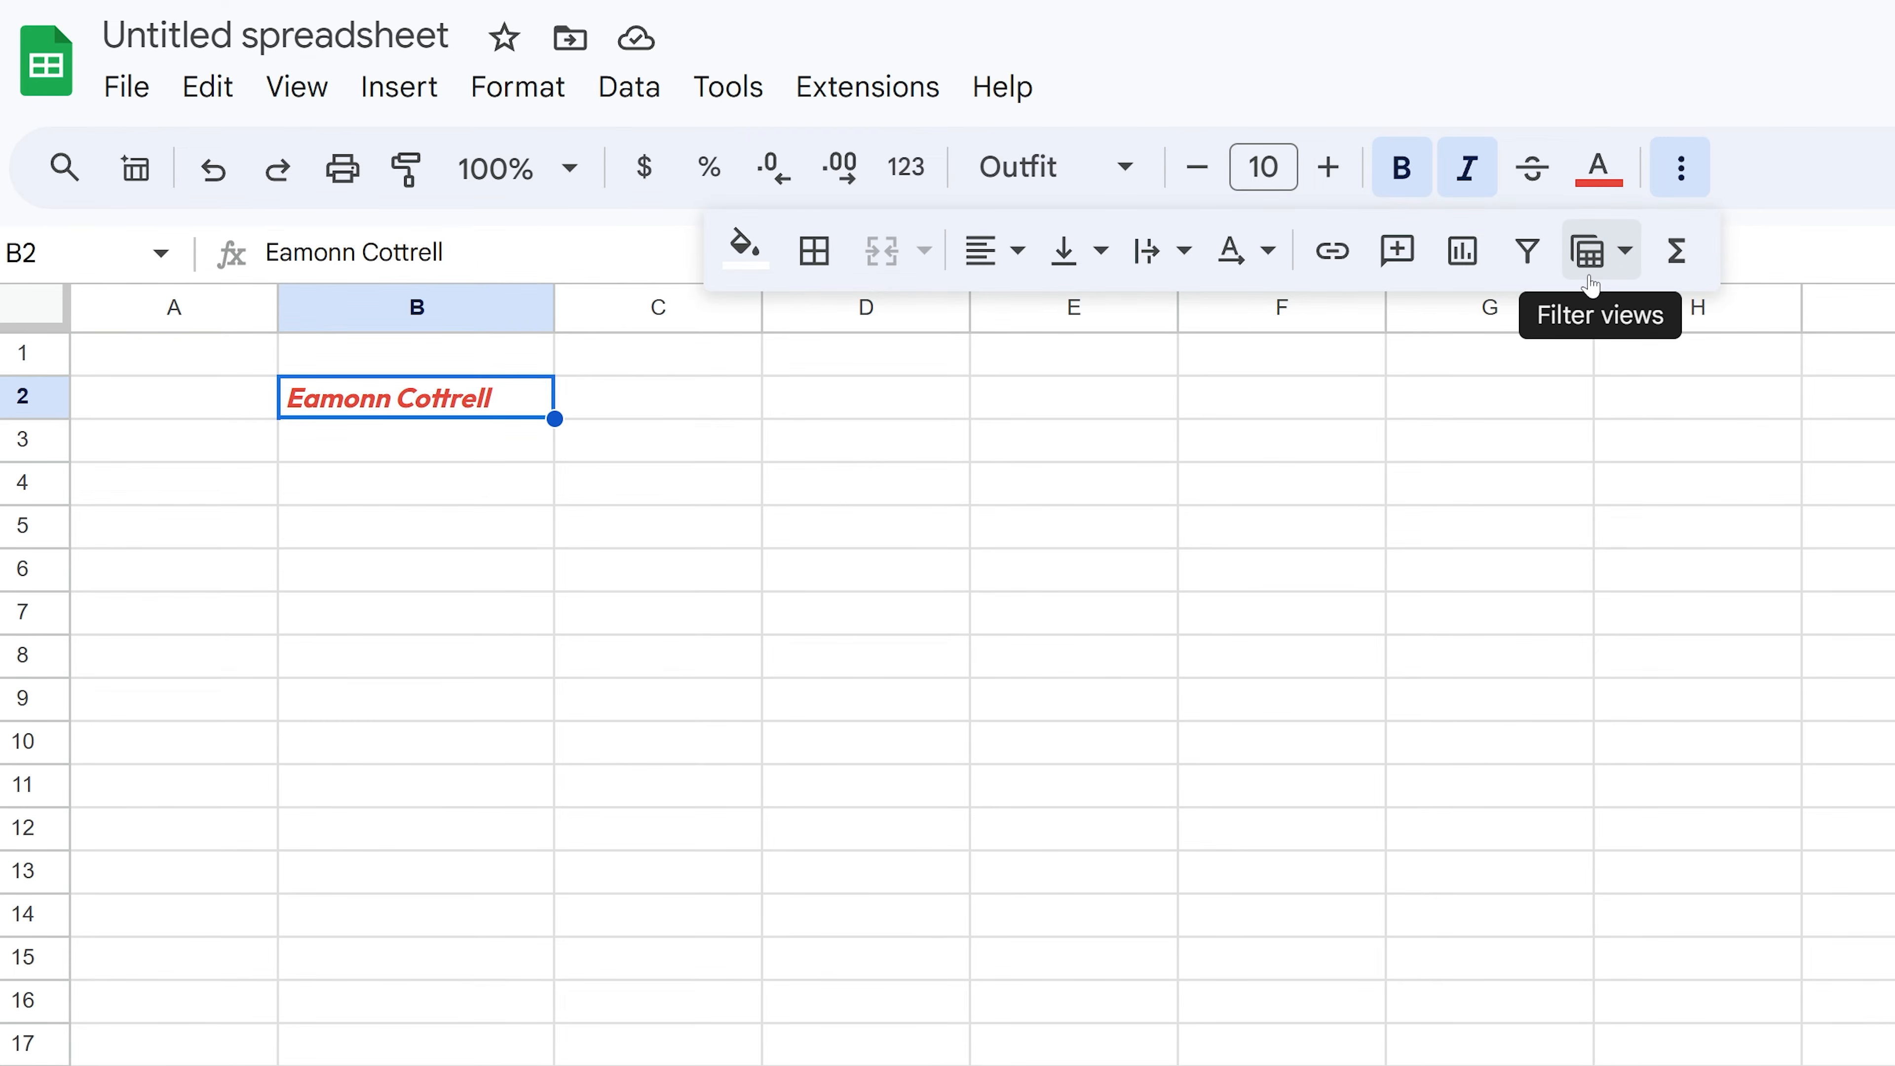
- Centre the name in B2 horizontally and vertically, with all borders and a black fill
left_click(994, 252)
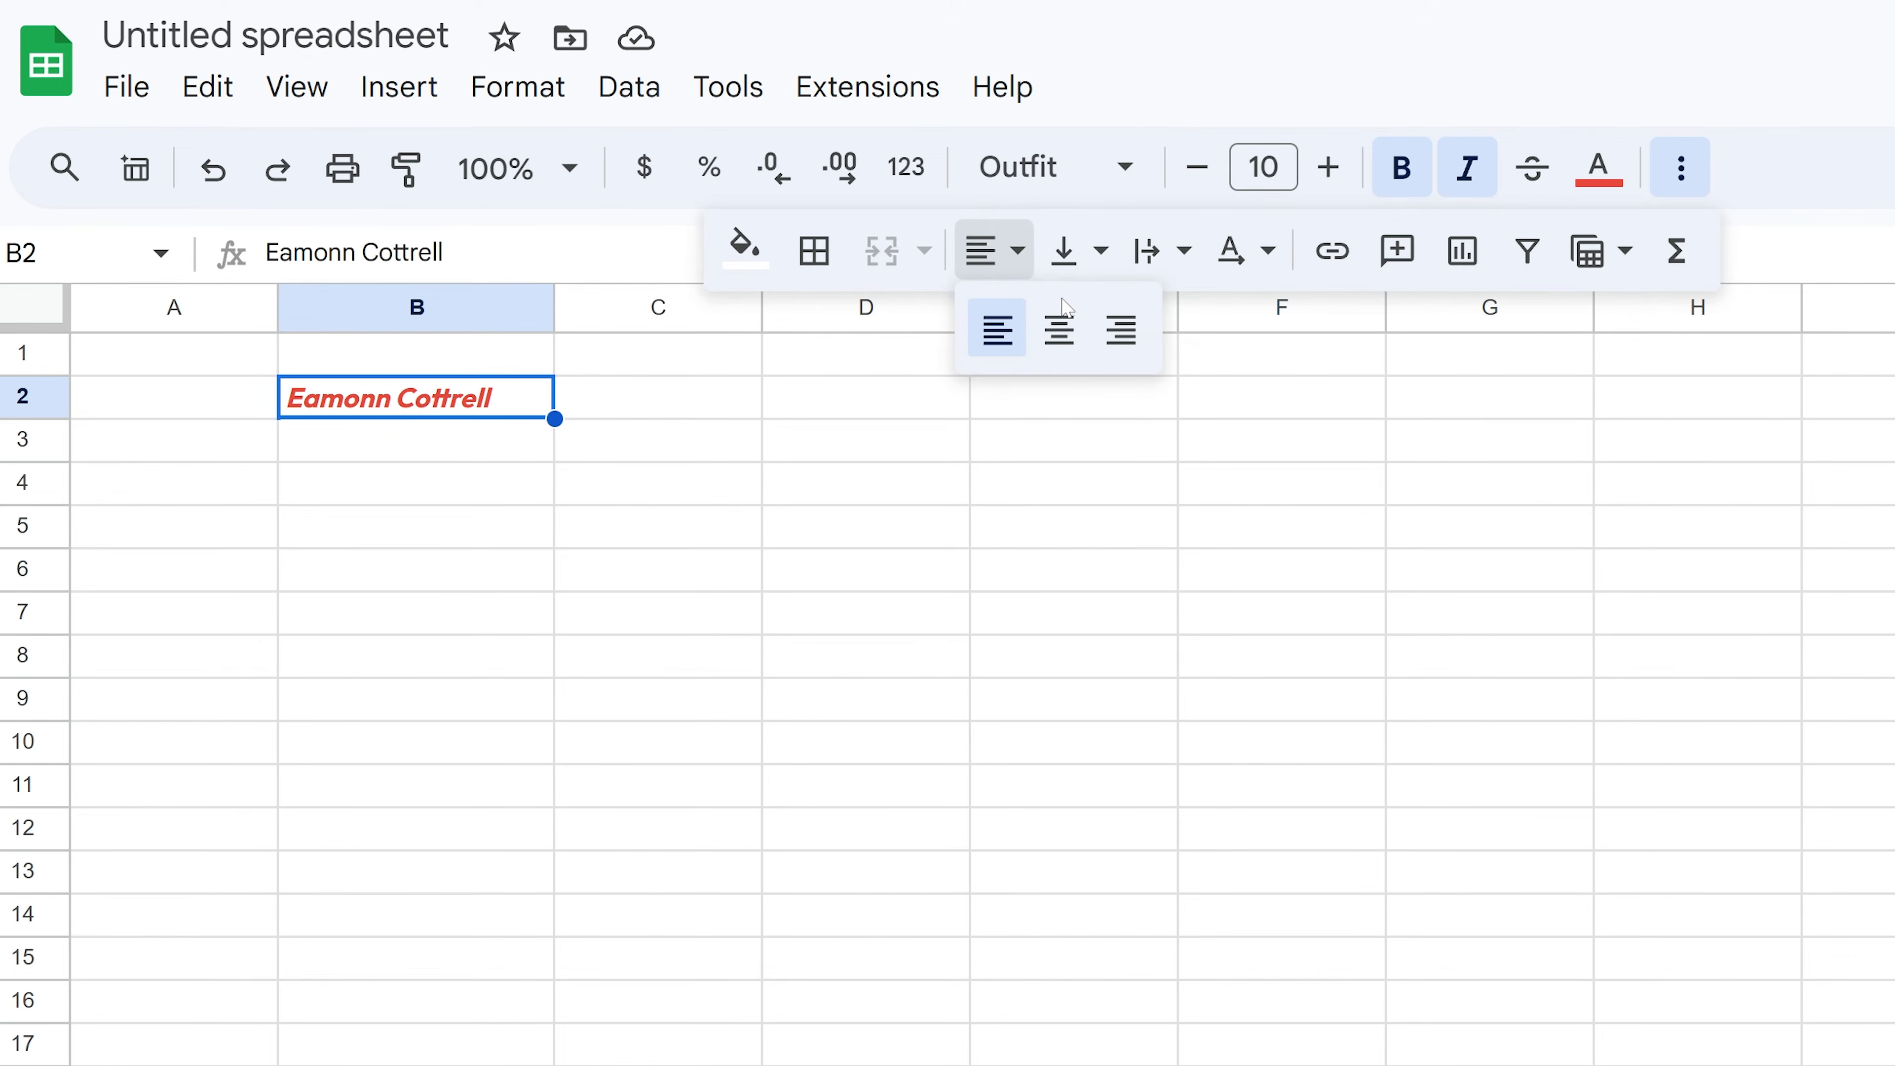
left_click(1062, 313)
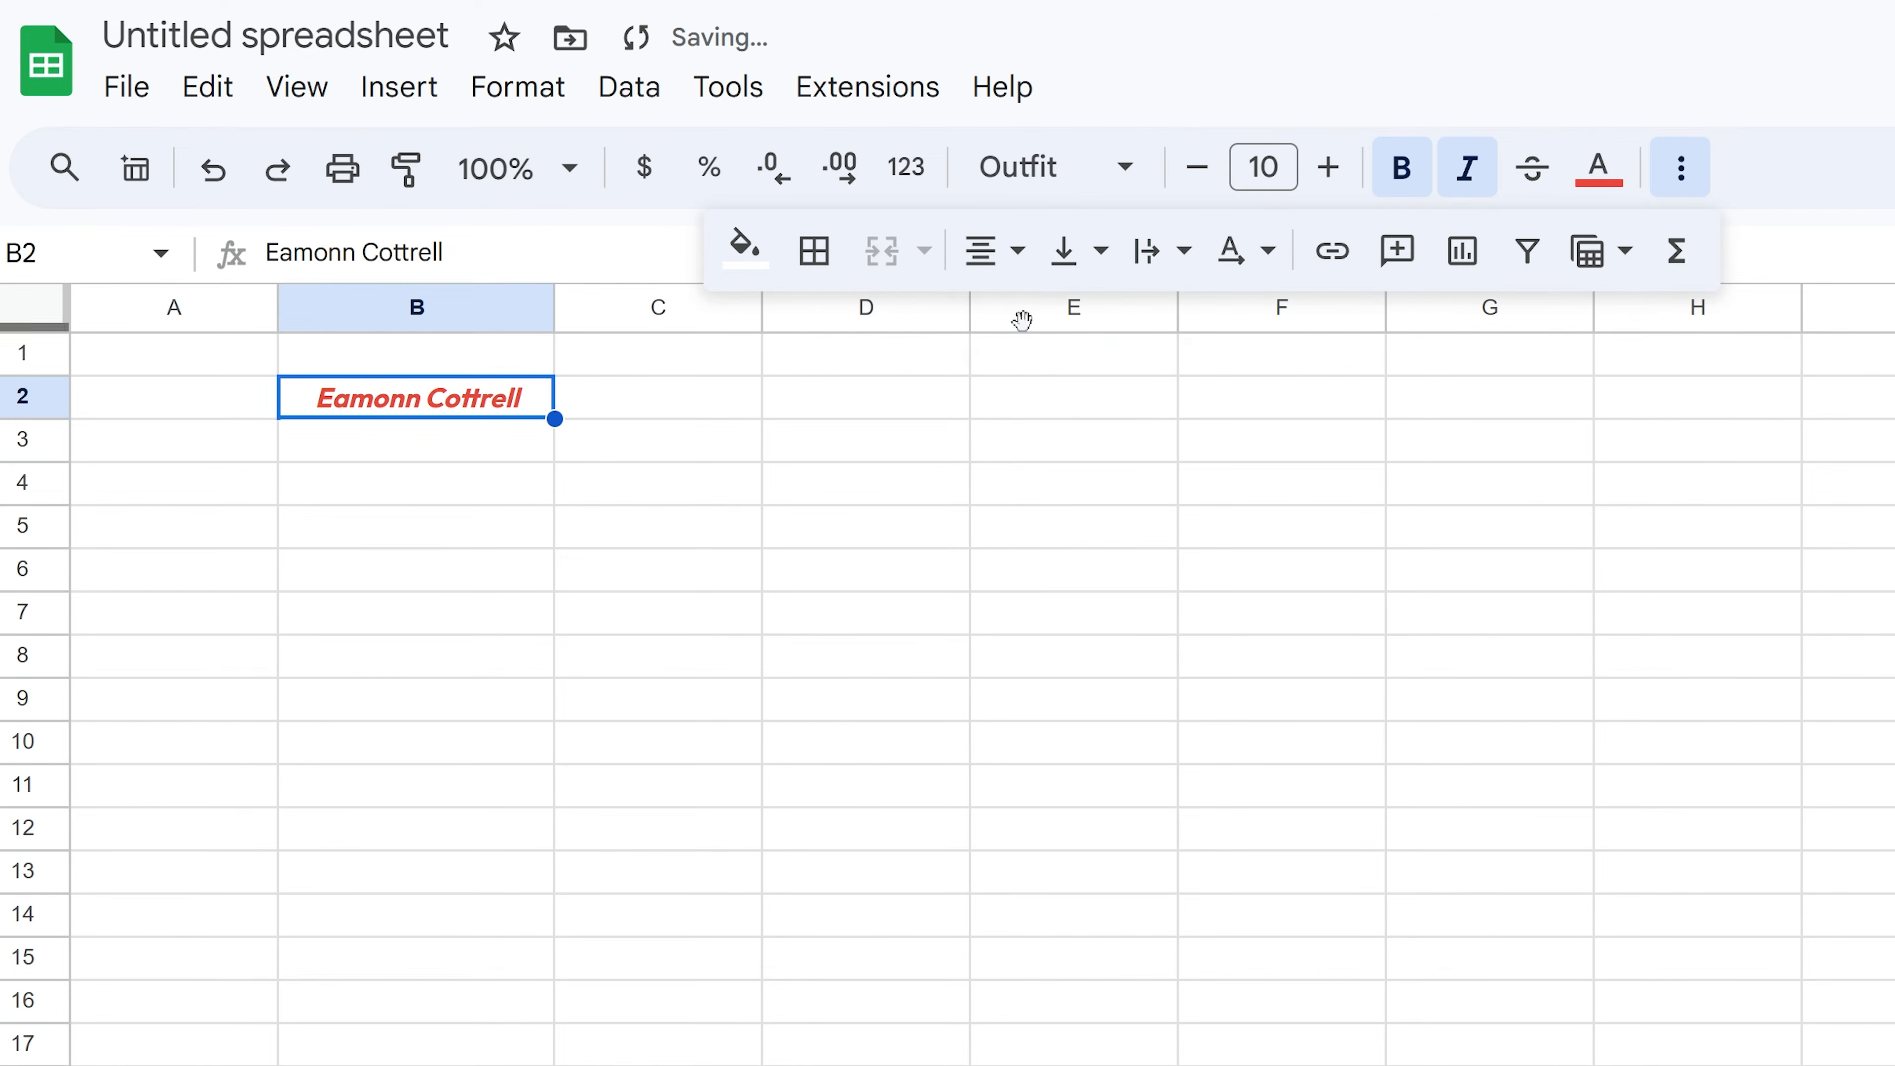
left_click(821, 257)
left_click(835, 341)
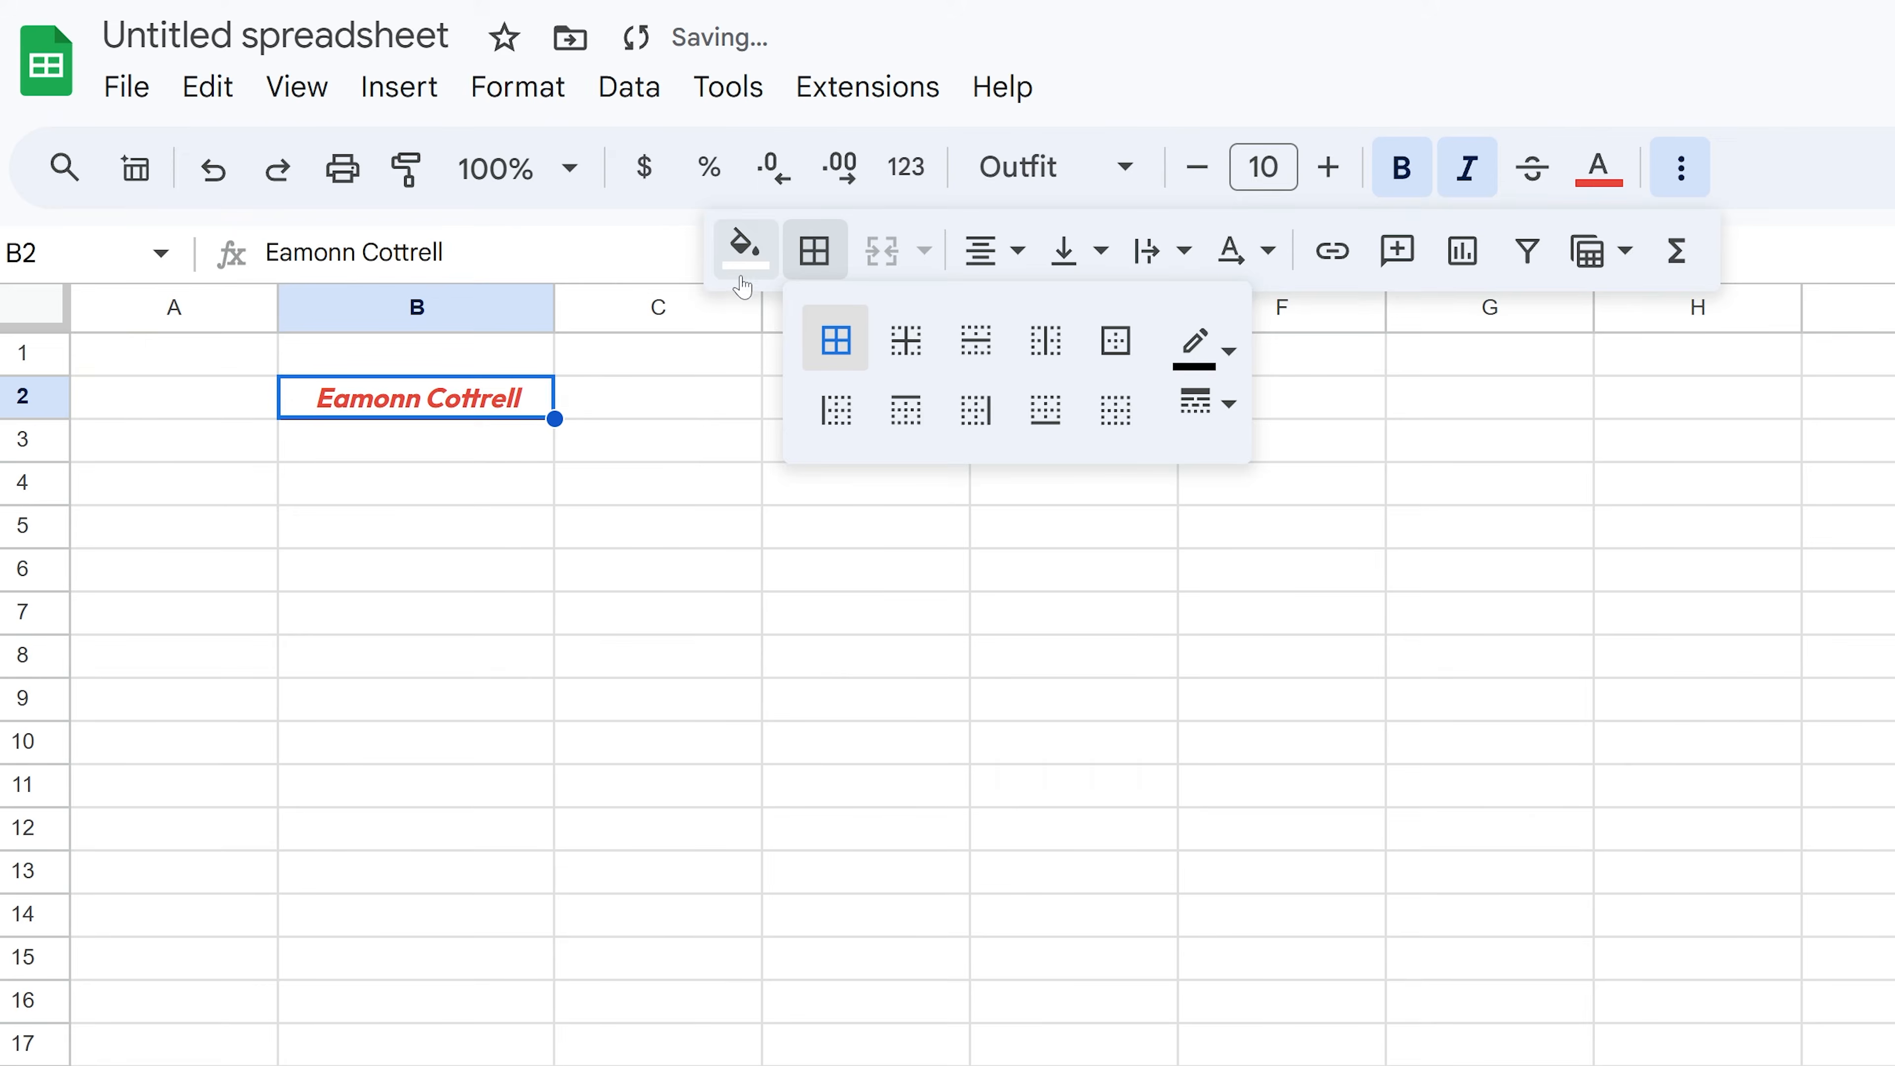
left_click(743, 248)
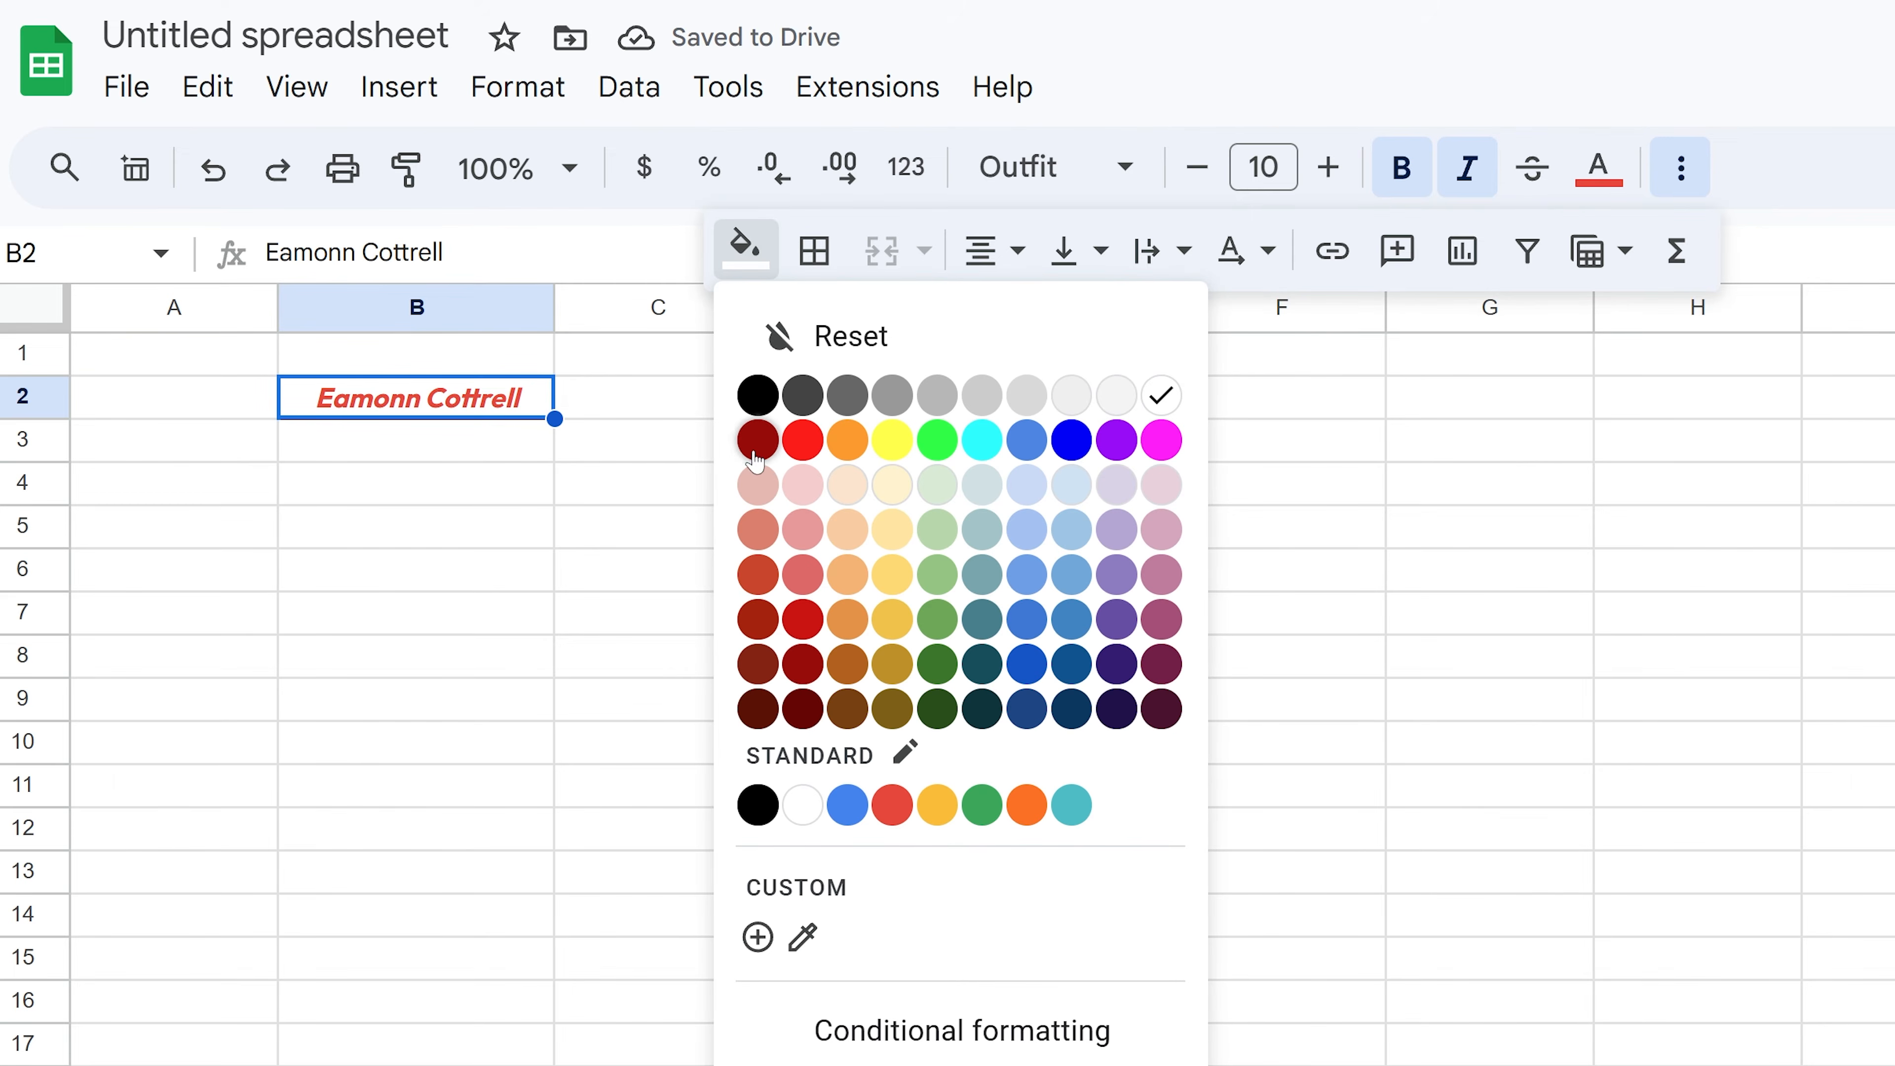
left_click(758, 397)
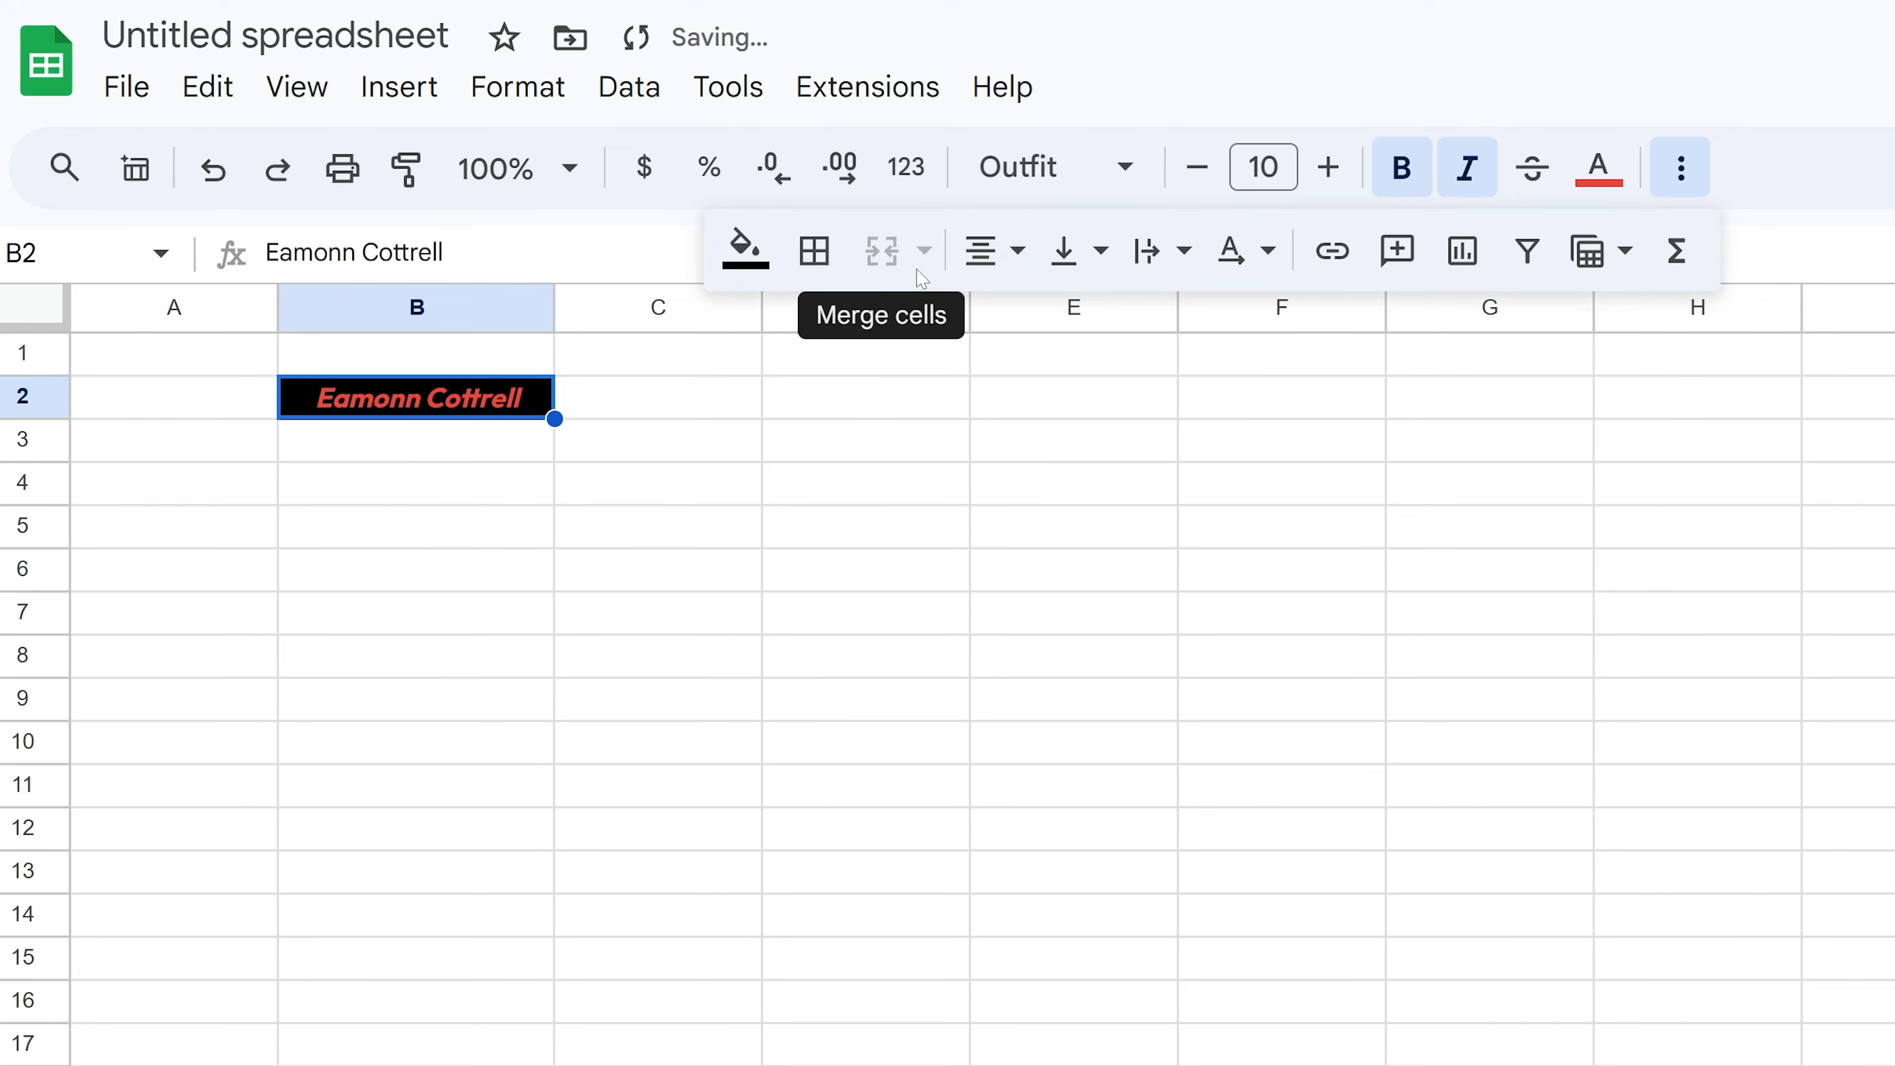
left_click(1082, 254)
left_click(1140, 331)
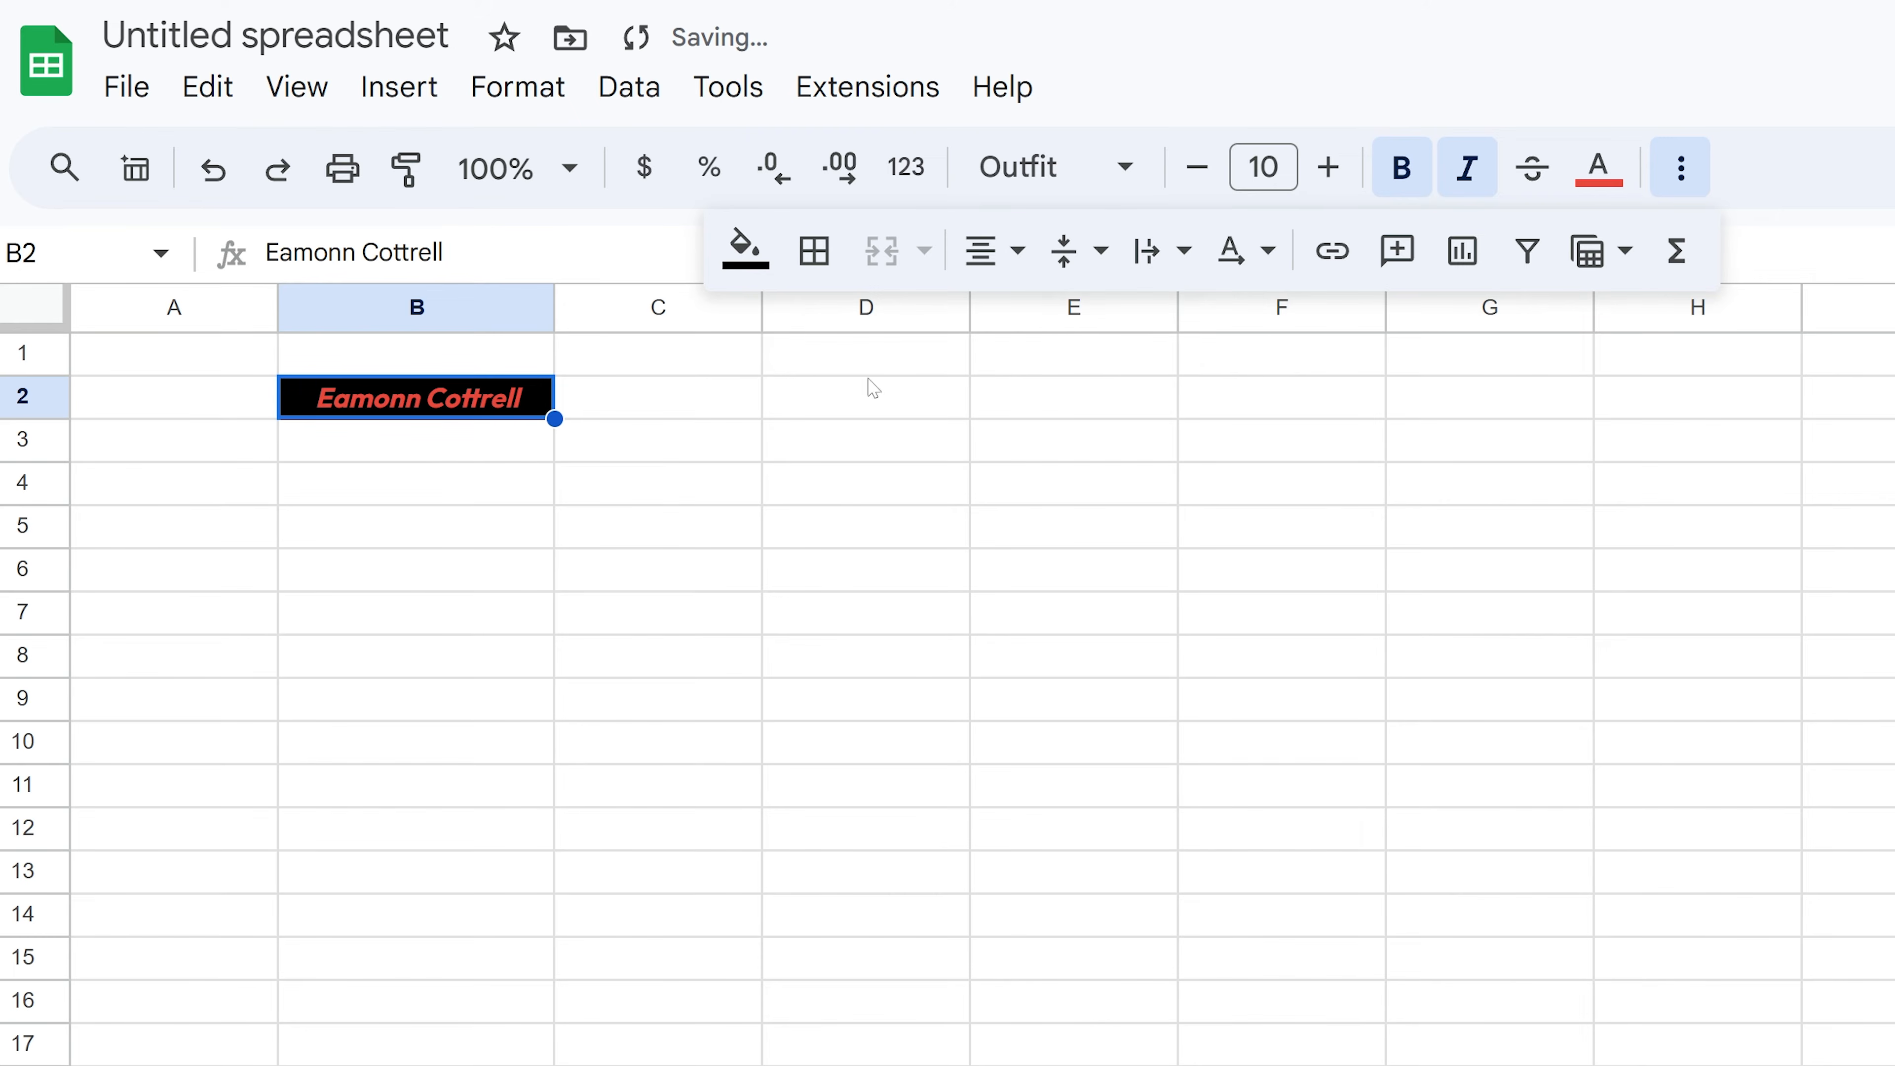
- Make row 2 much taller, raise the name's font size to 15, and autofit column B
left_click(98, 412)
left_click_drag(22, 418, 22, 522)
left_click(457, 496)
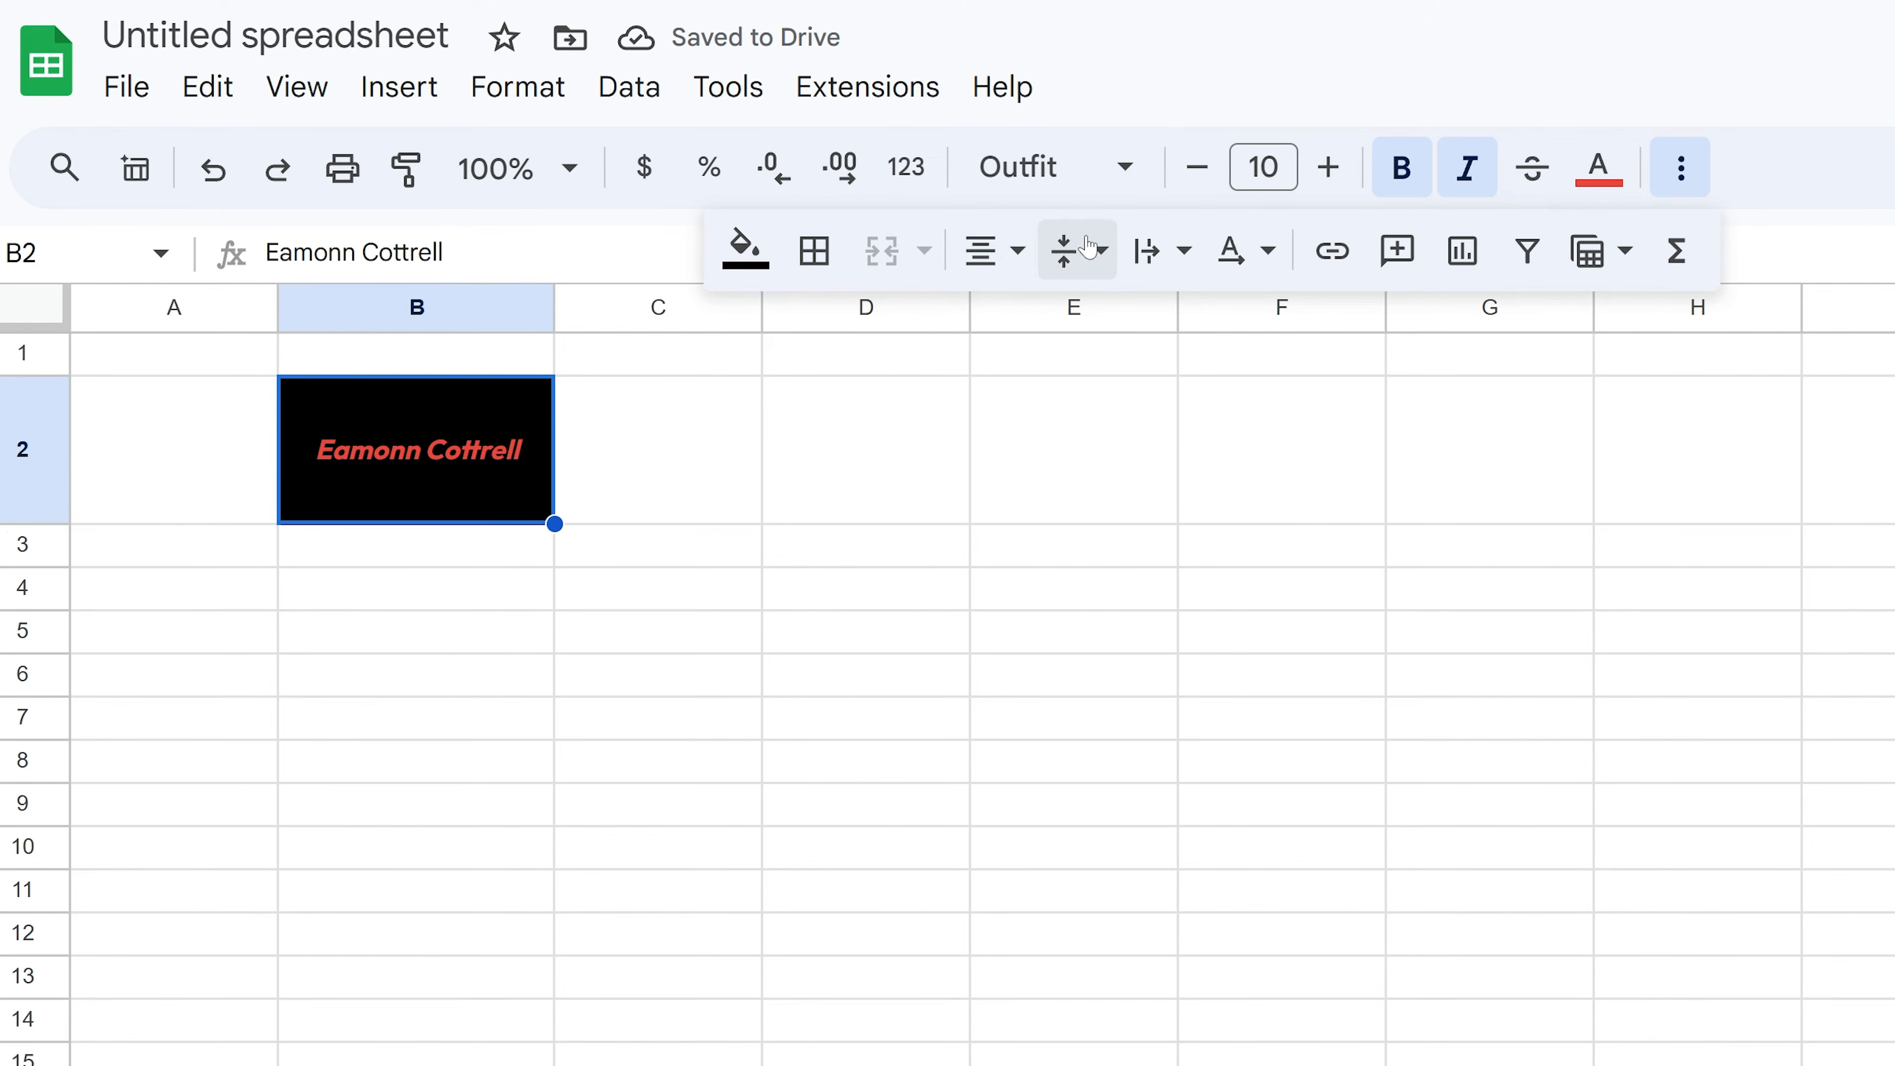
left_click(1328, 166)
left_click(1329, 166)
left_click(1329, 166)
left_click(1328, 165)
left_click(1329, 166)
double_click(552, 306)
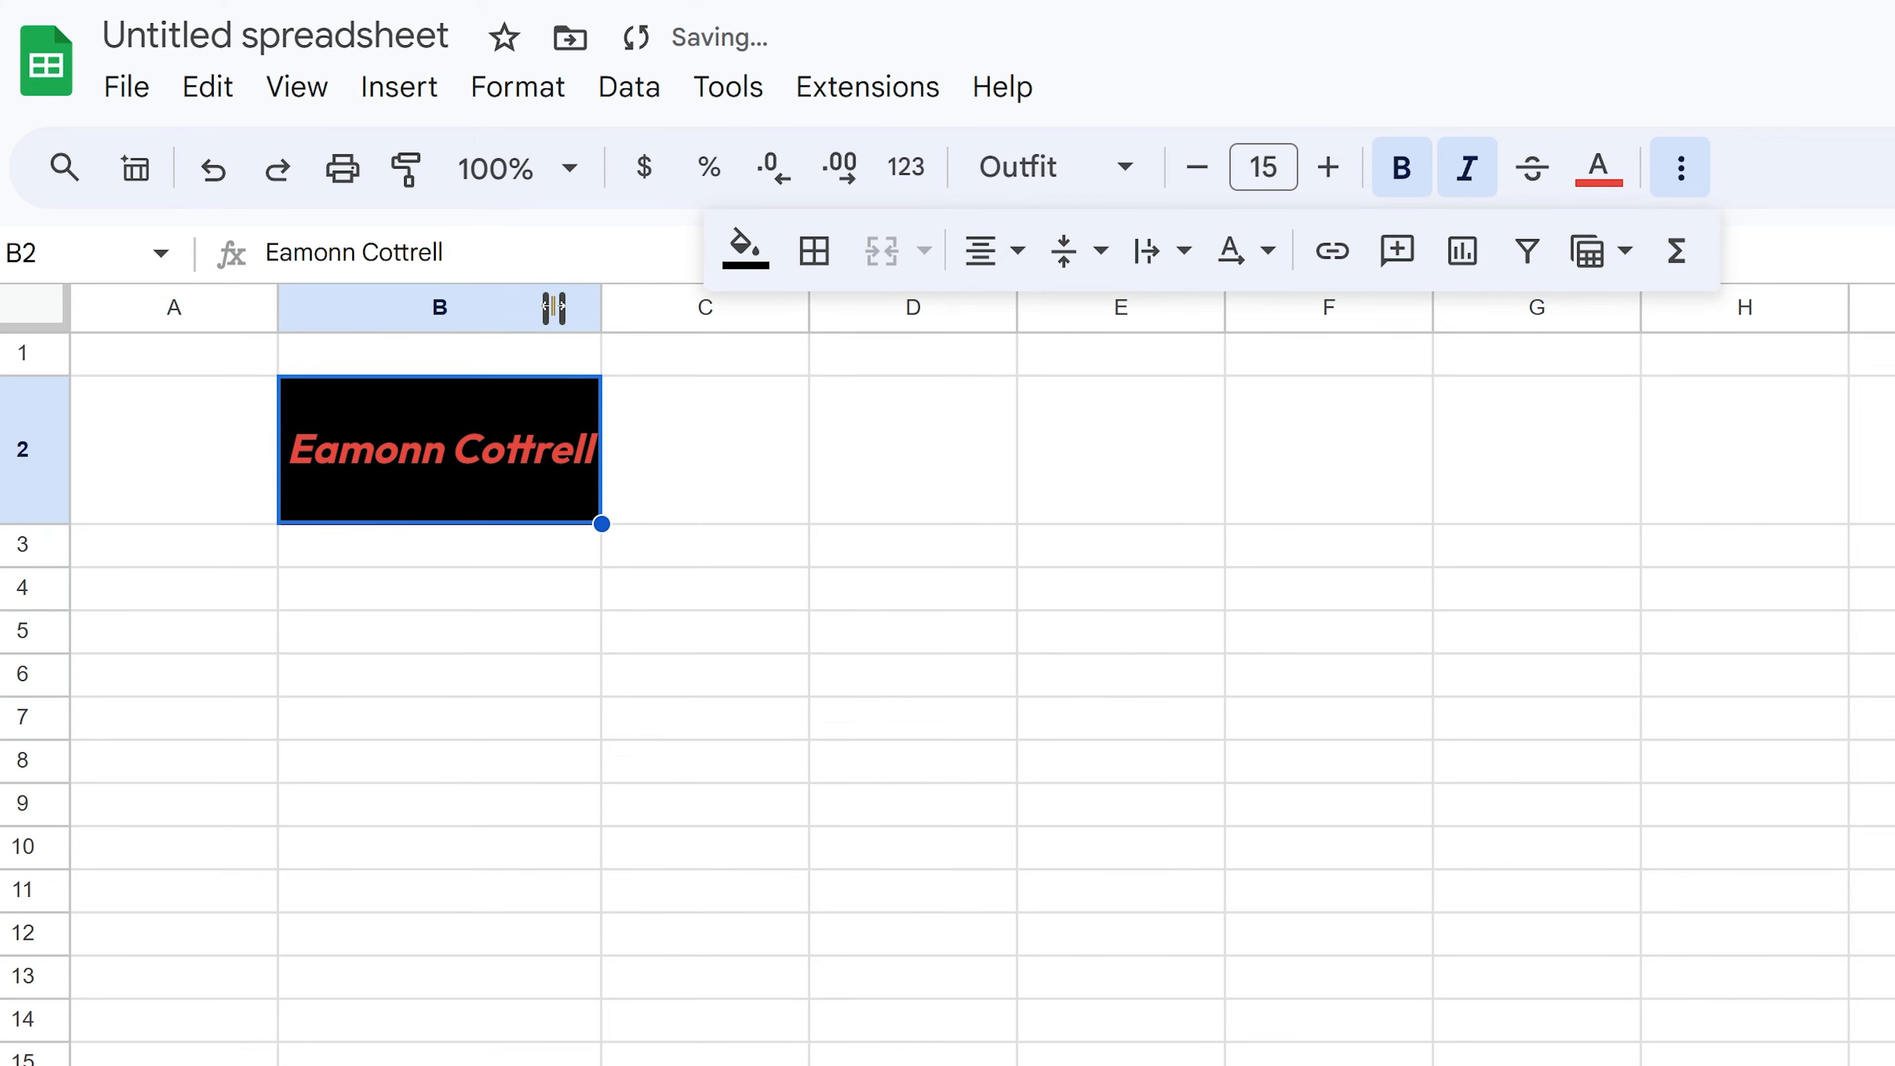
- Try tilting the B2 text upward with a taller row, then undo it
left_click(707, 463)
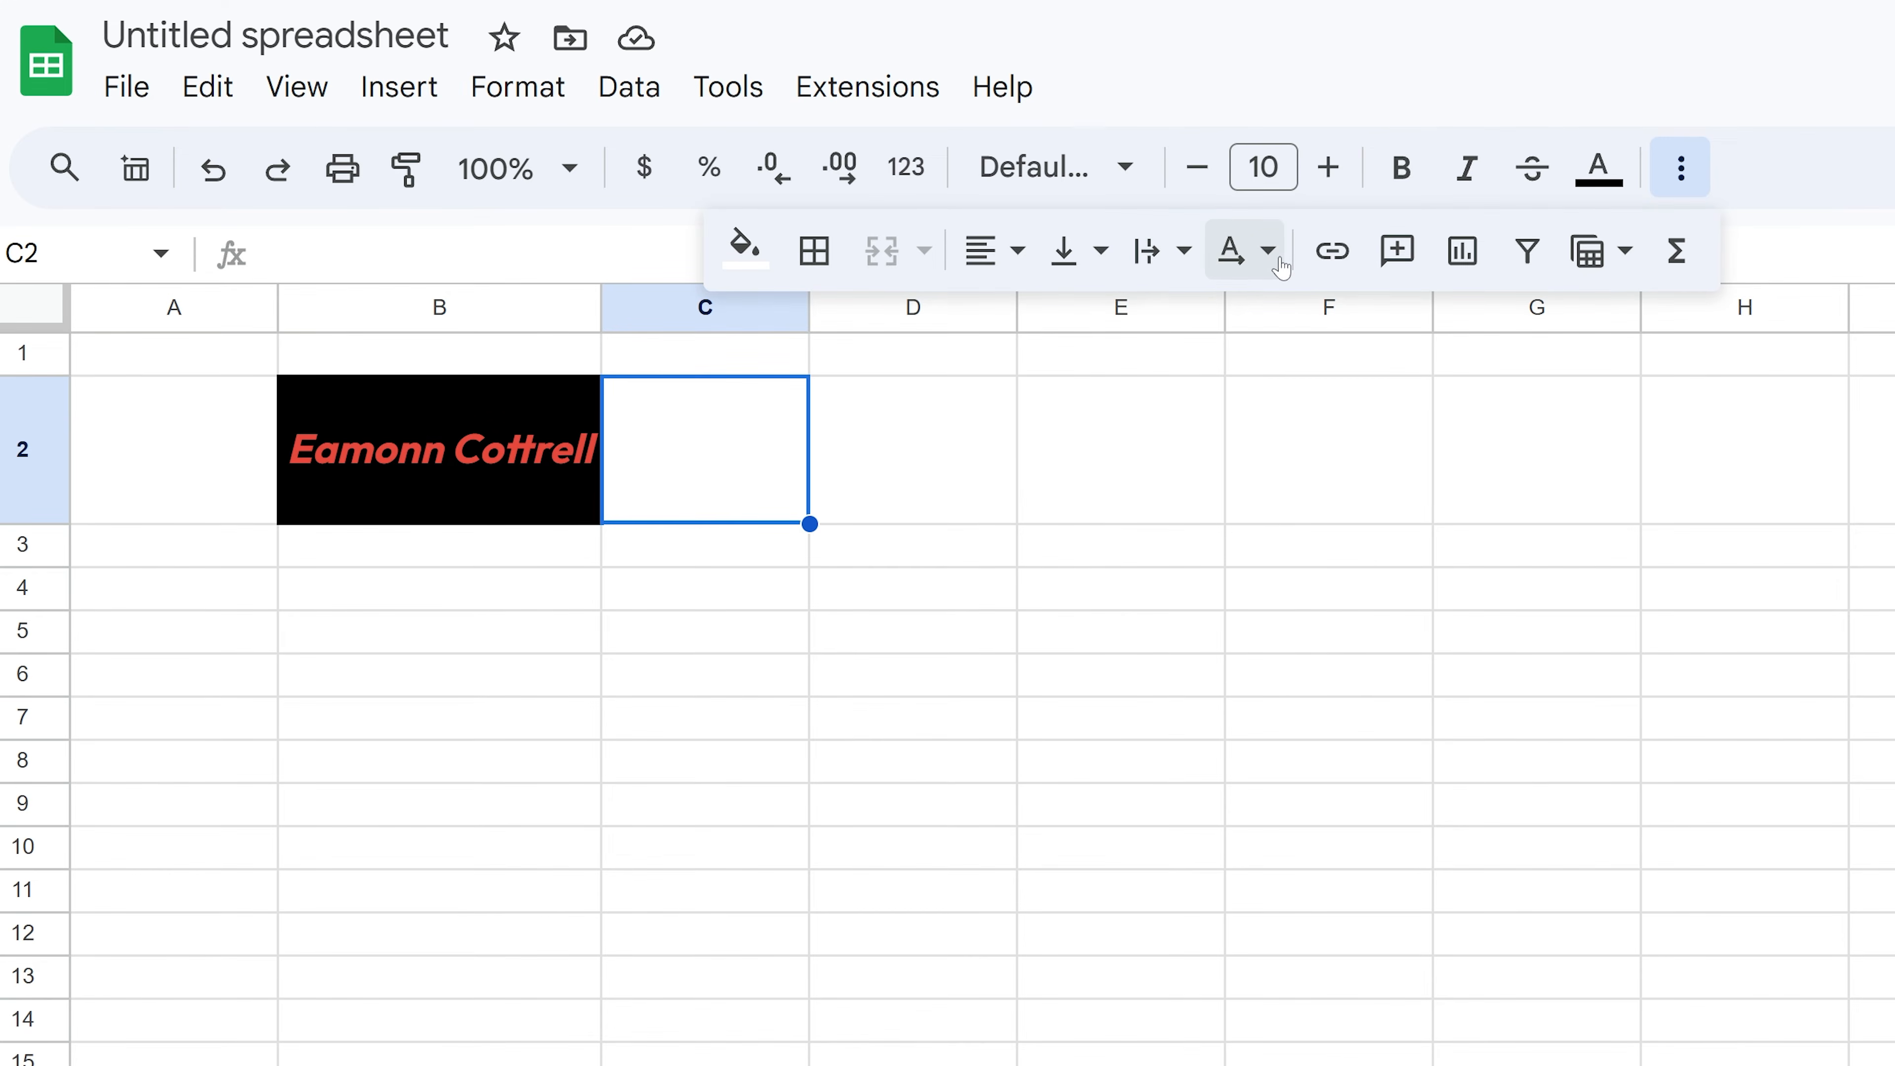
left_click(1325, 345)
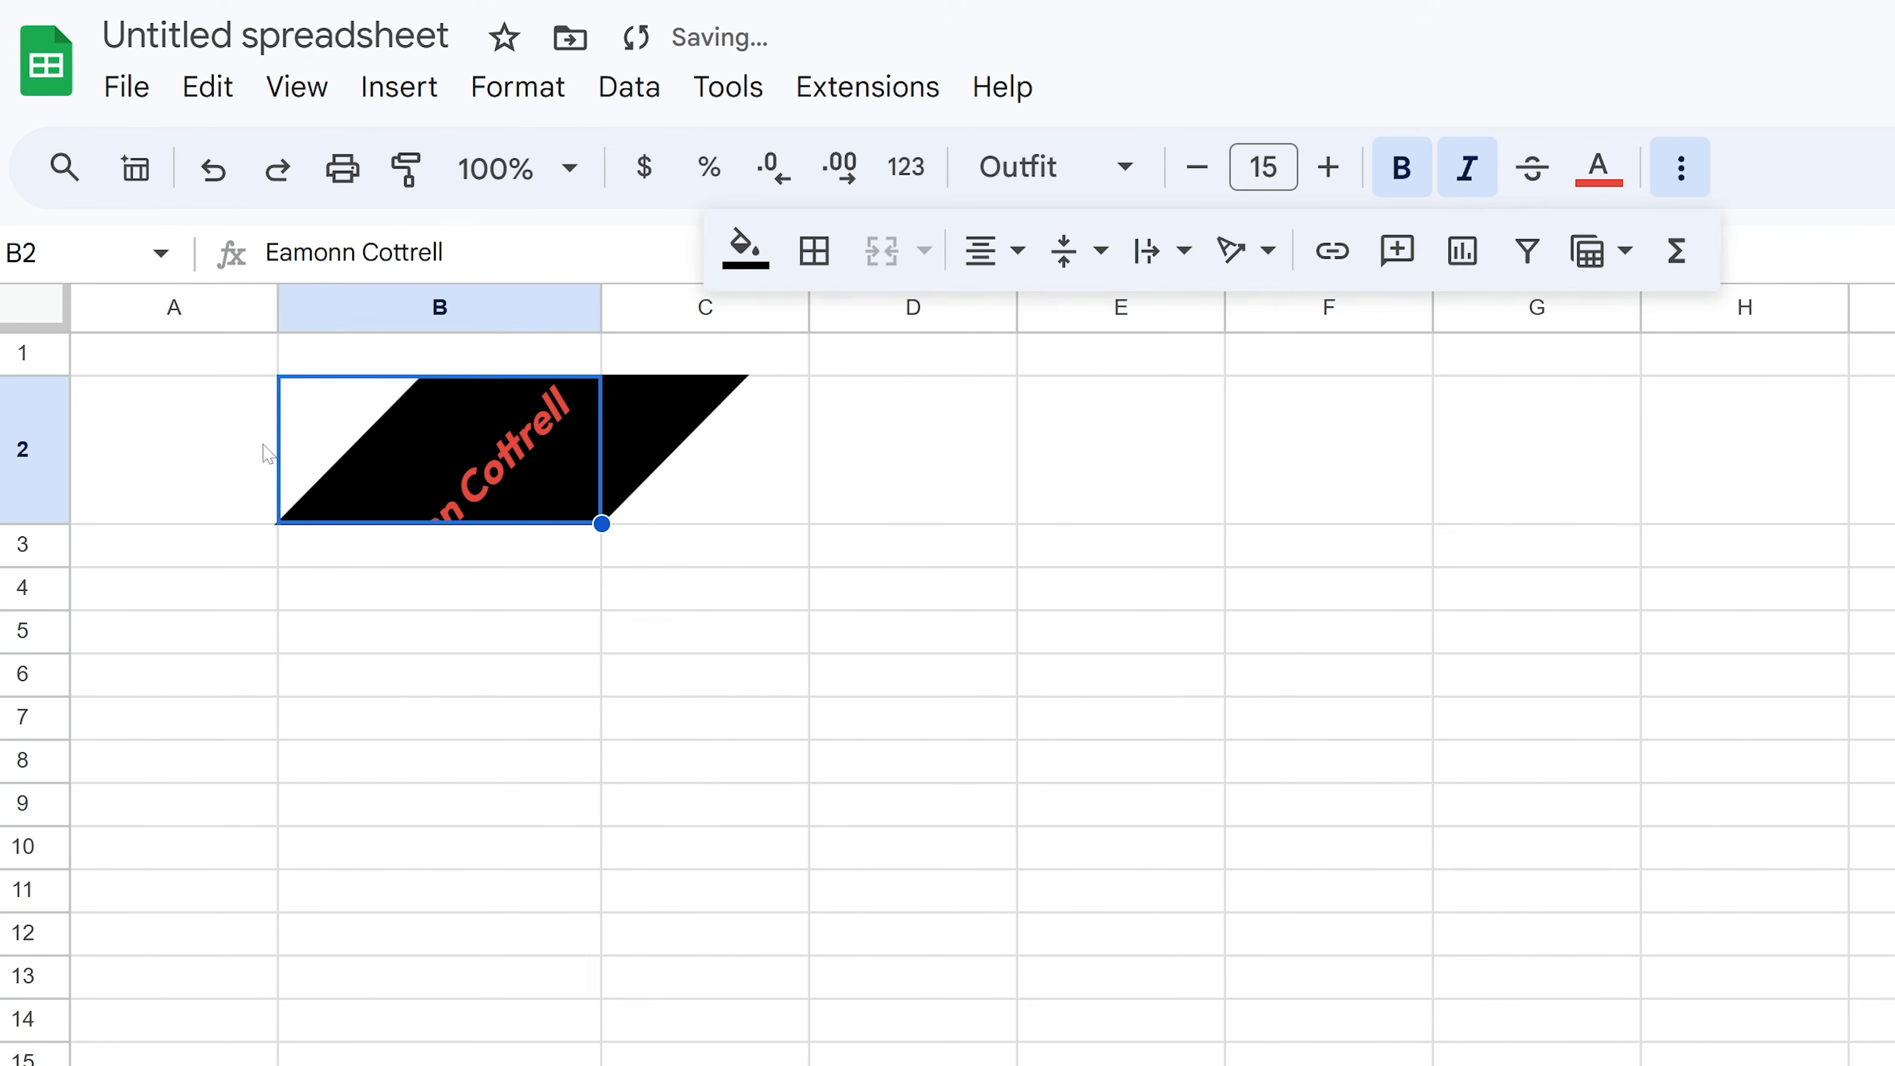
left_click_drag(30, 524, 52, 708)
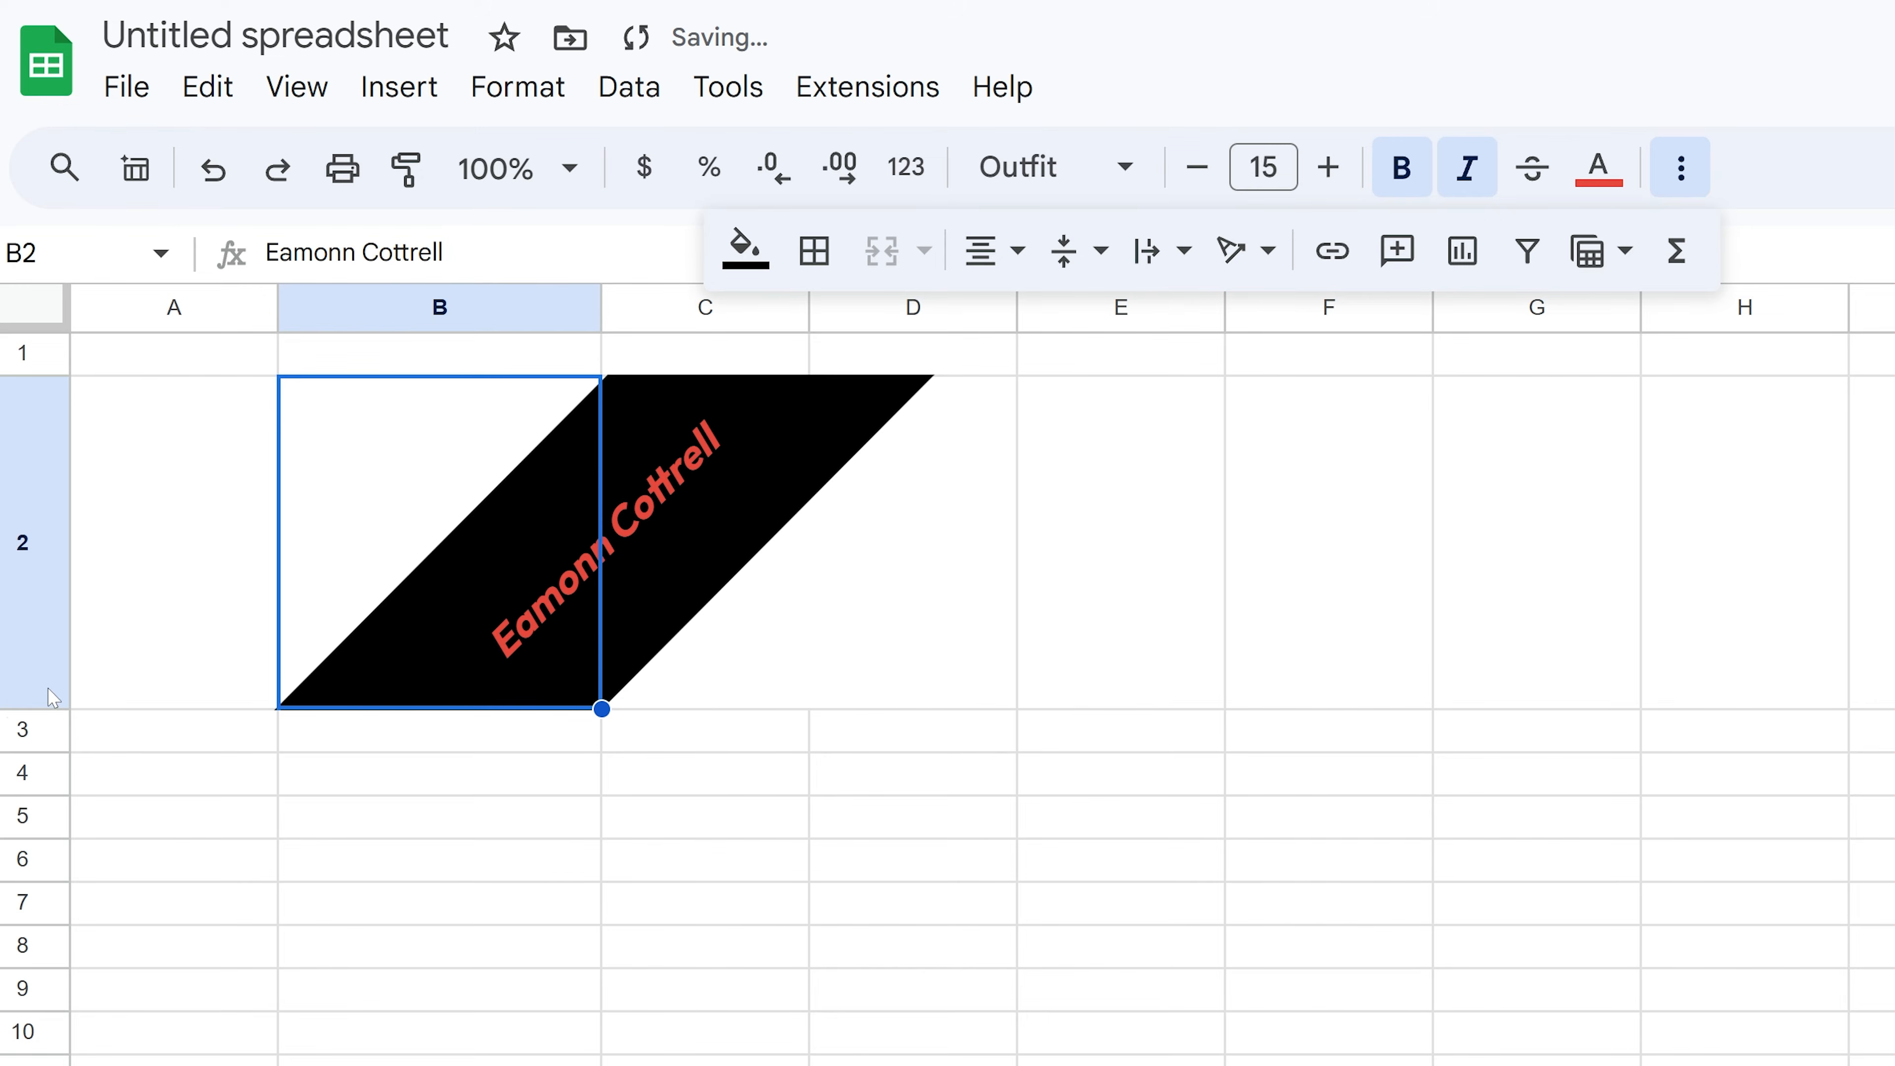
key("ctrl+z")
key("ctrl+z")
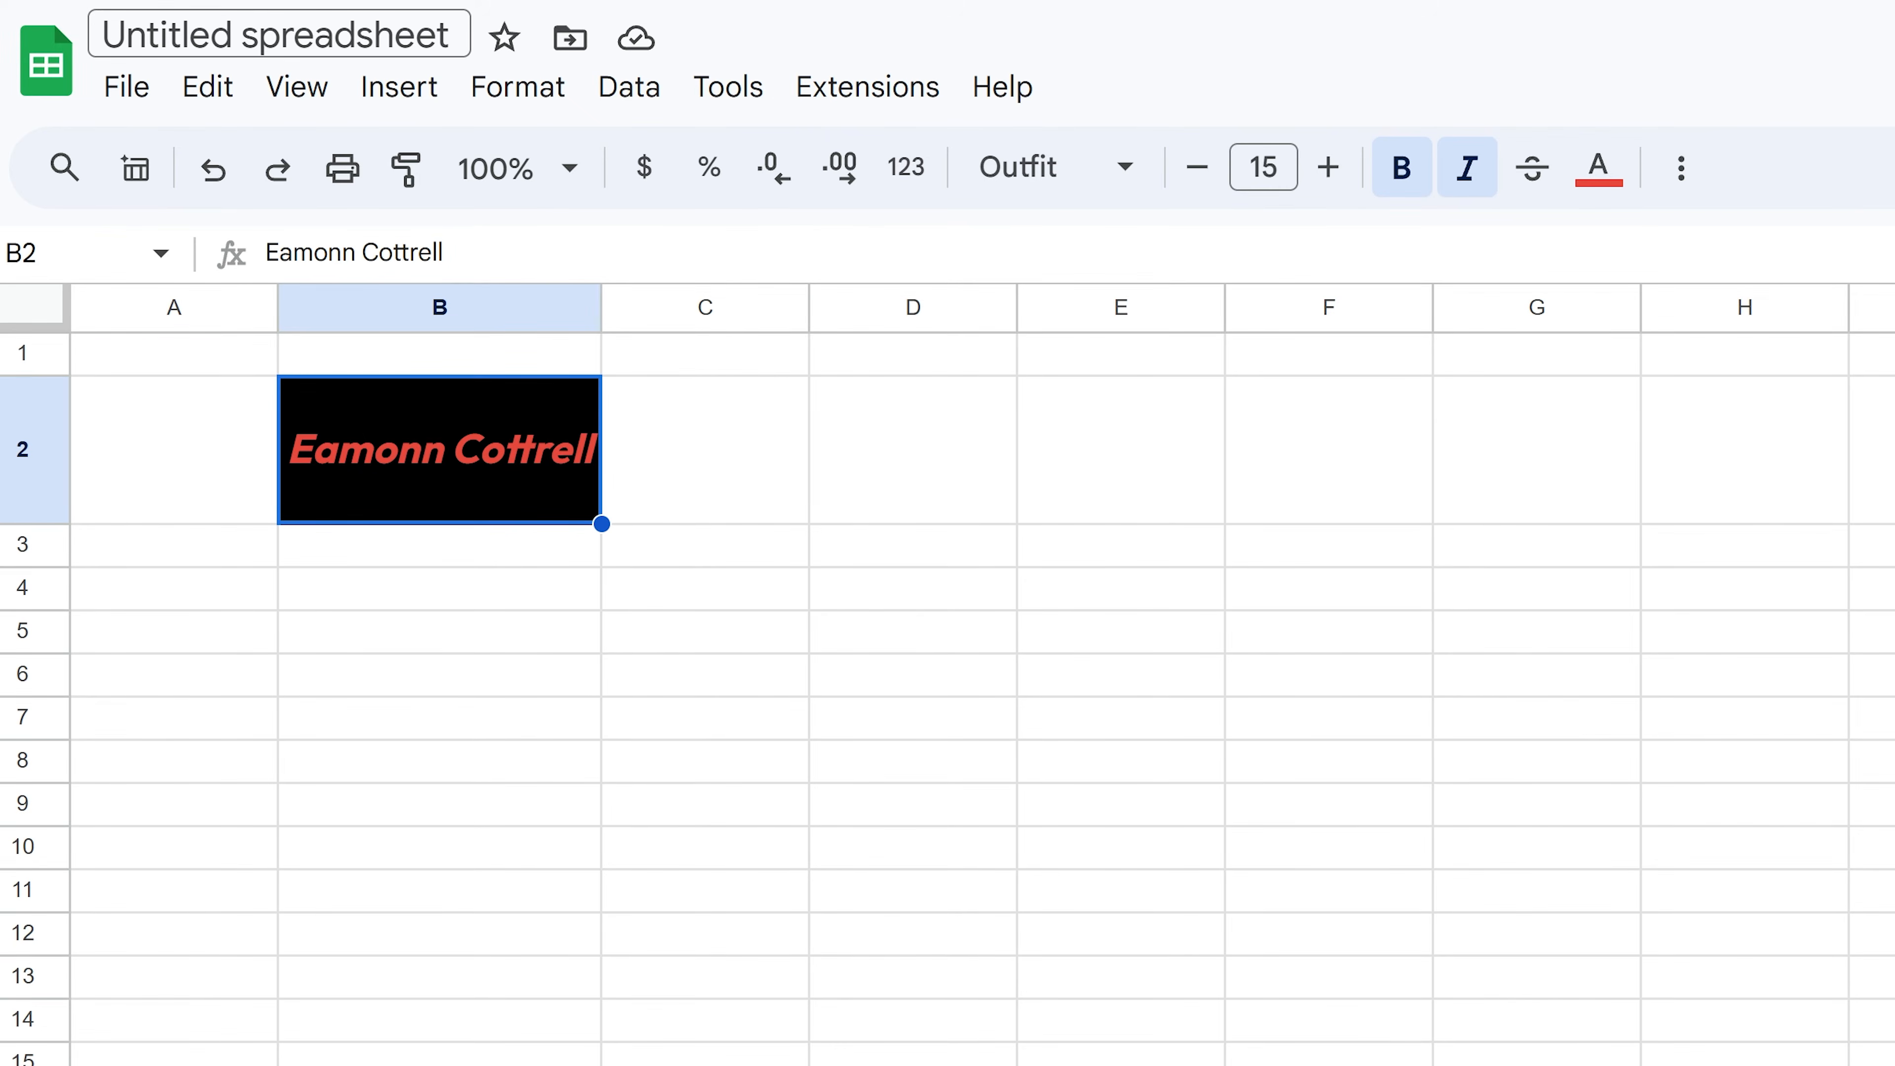
- Retitle the file 'Personal Budget' with a dollar banknote emoji from the emoji picker's money search
left_click(278, 33)
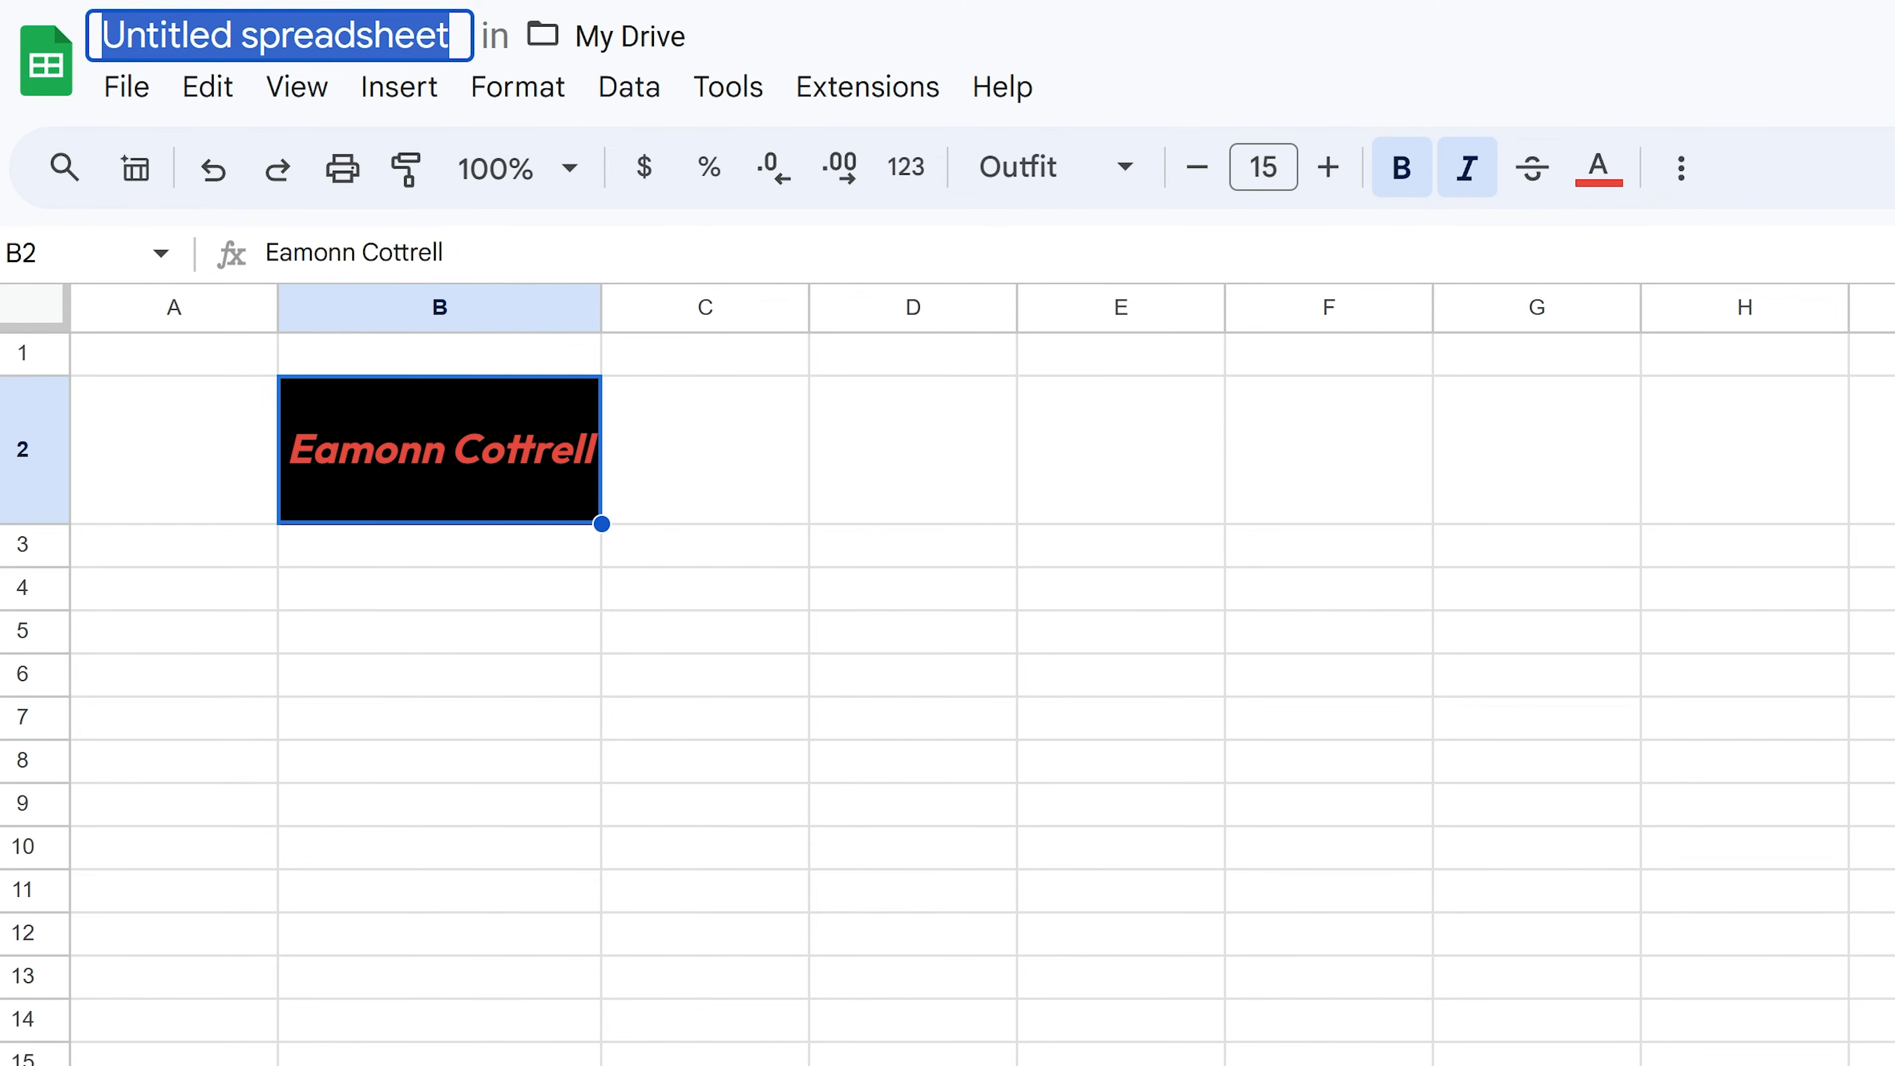
type("Personal B")
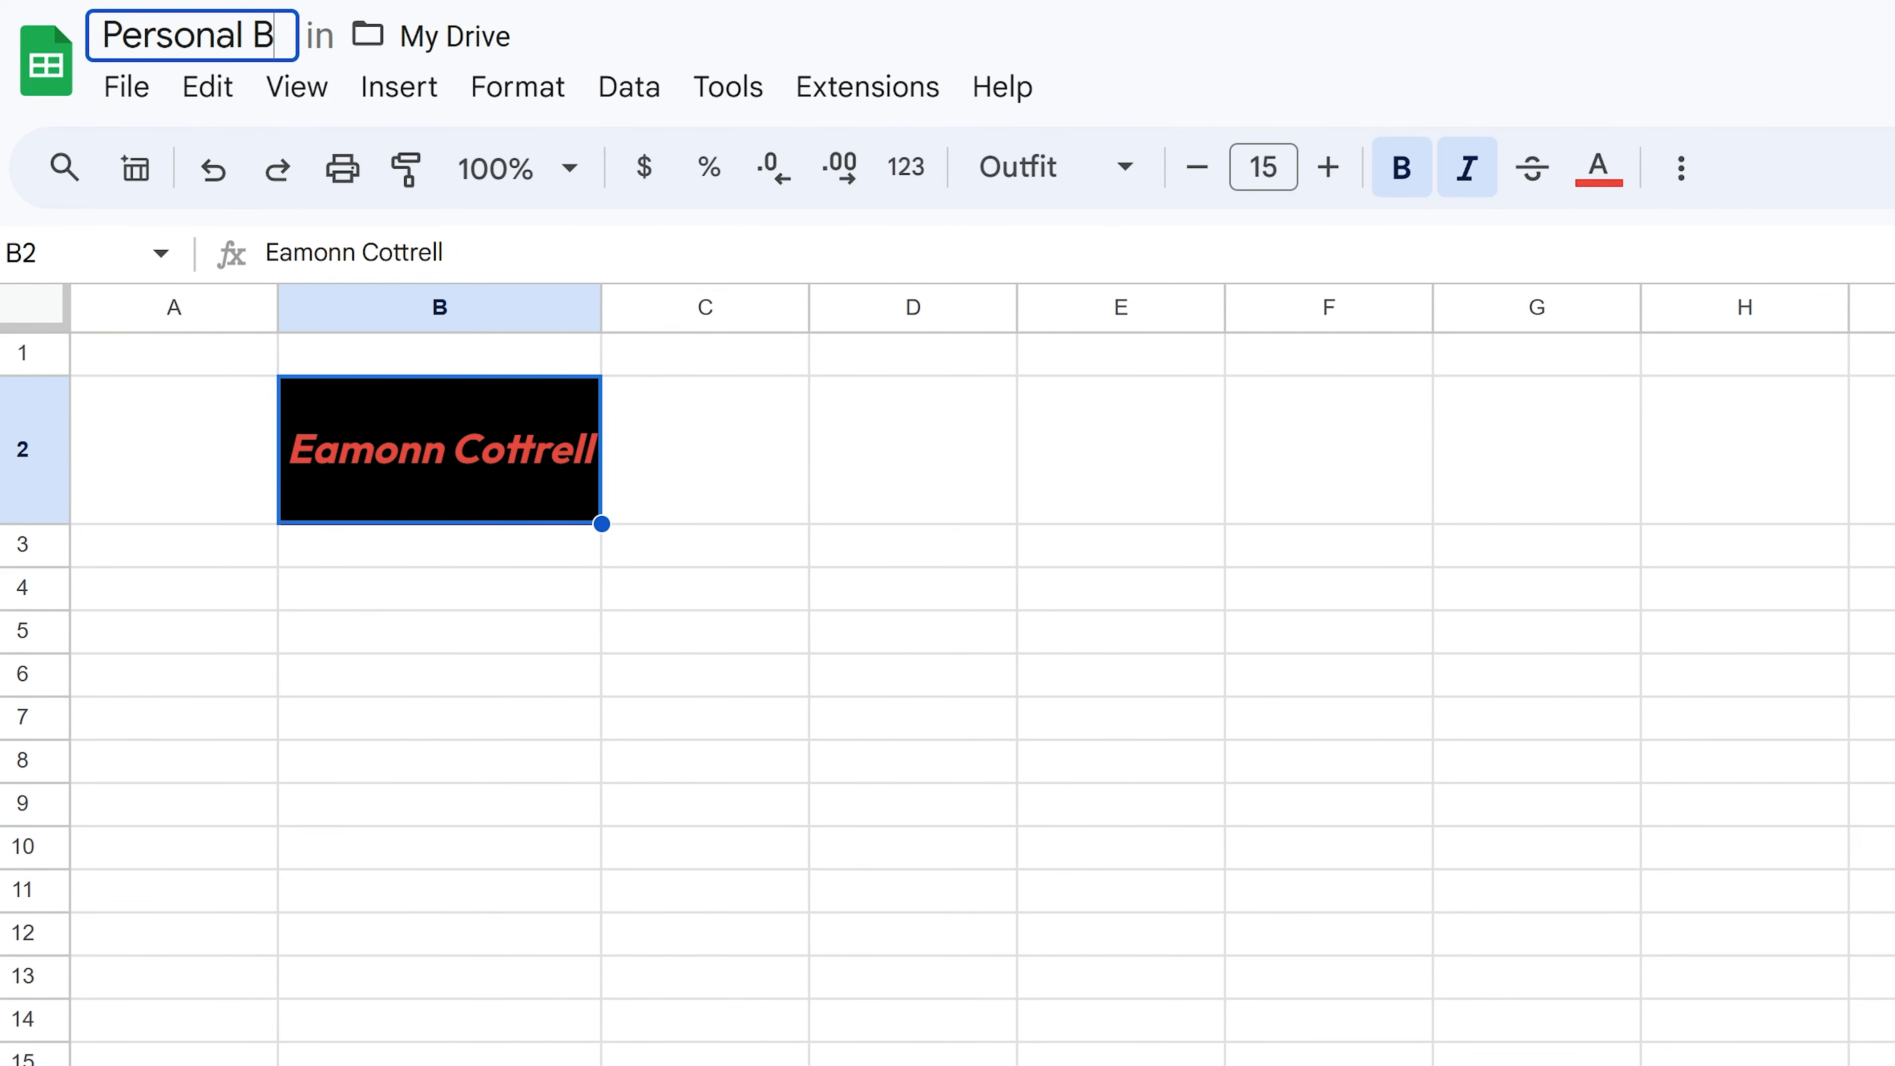
type("udget")
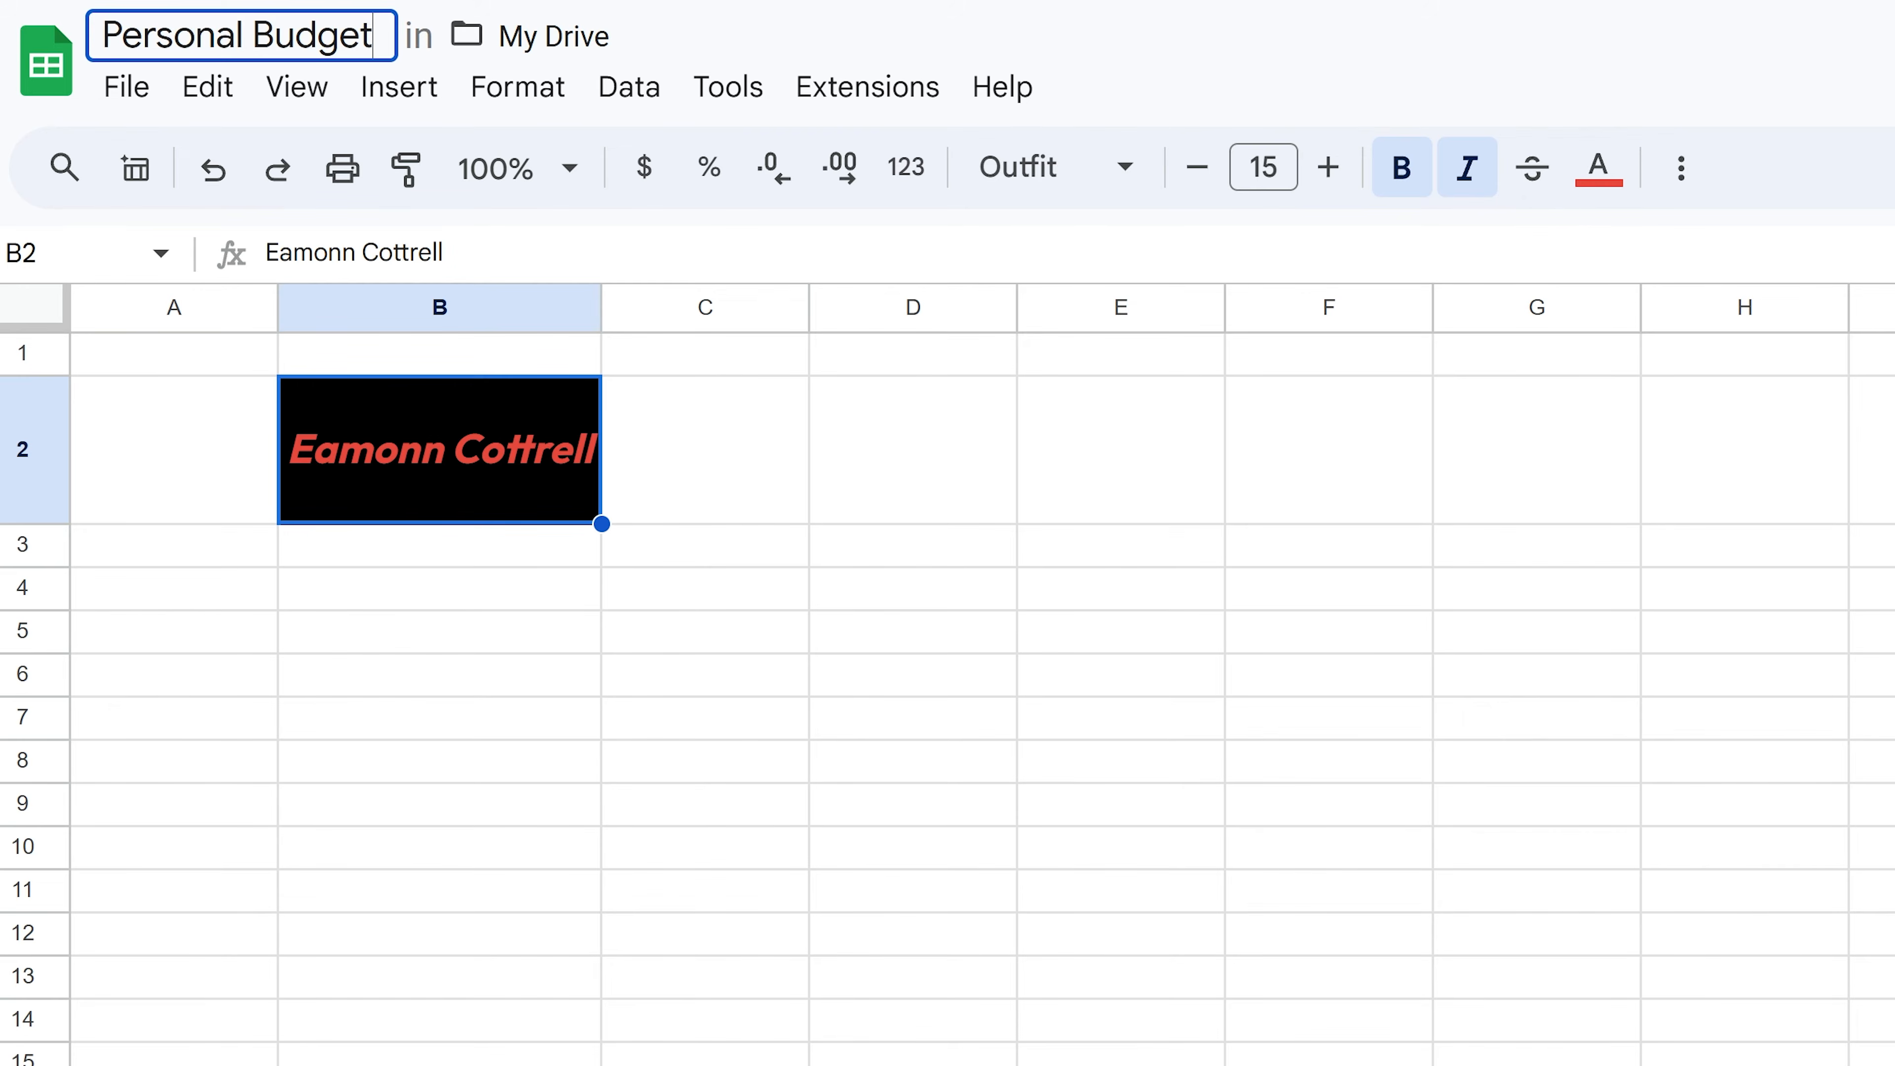
key("super+period")
type("money")
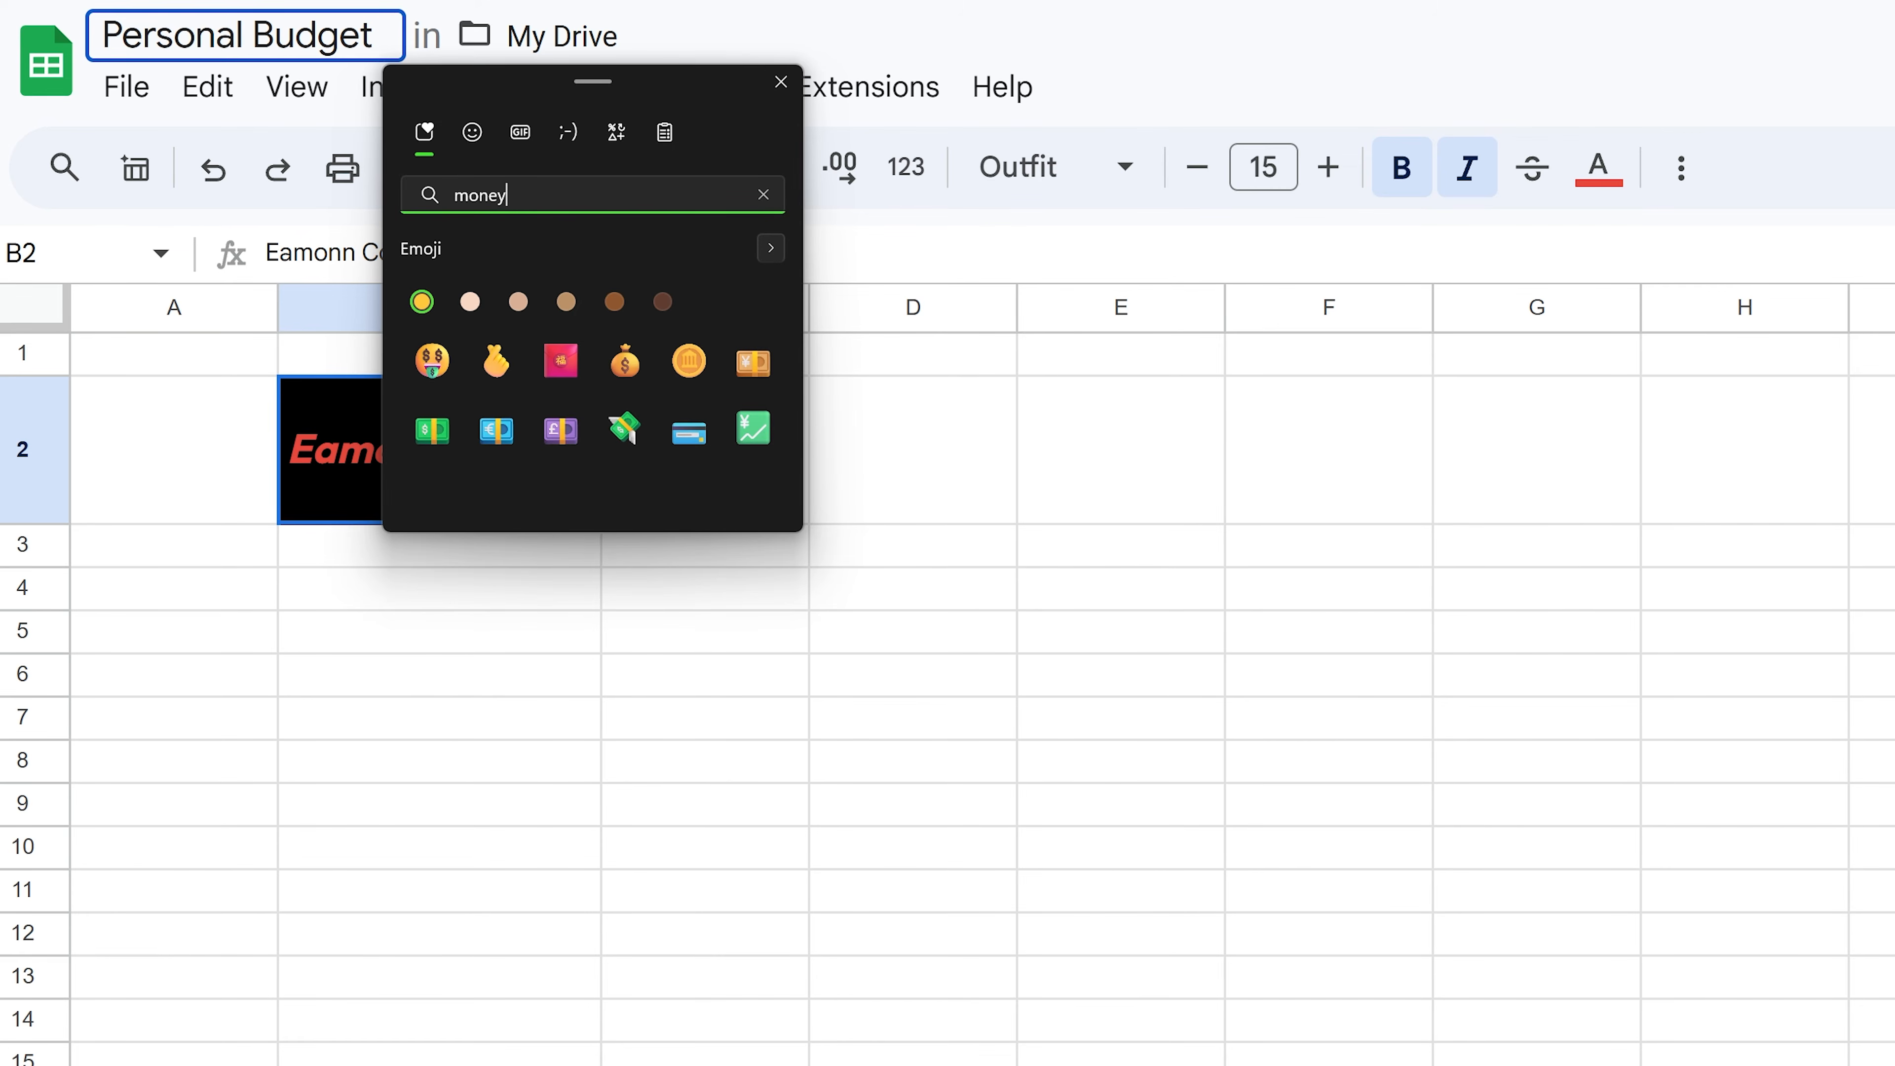
key("Down")
key("Down")
key("Return")
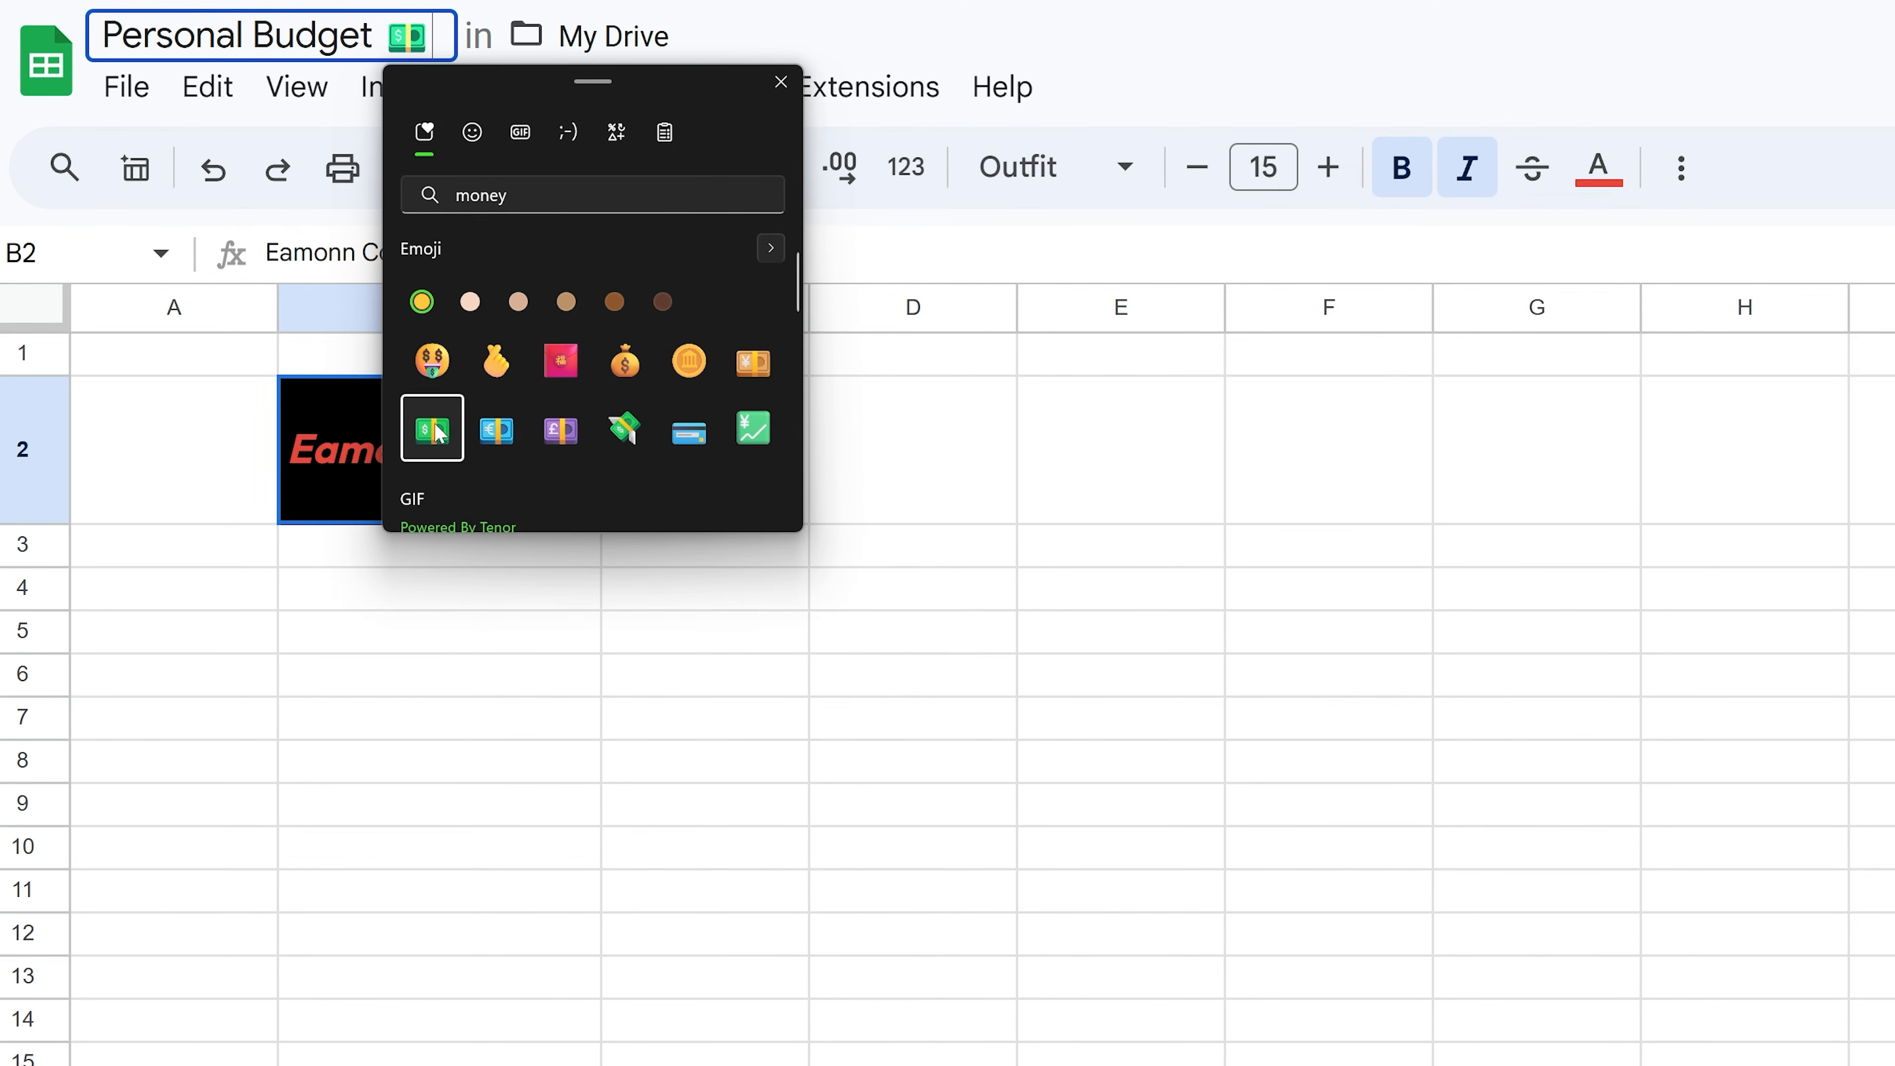
left_click(827, 51)
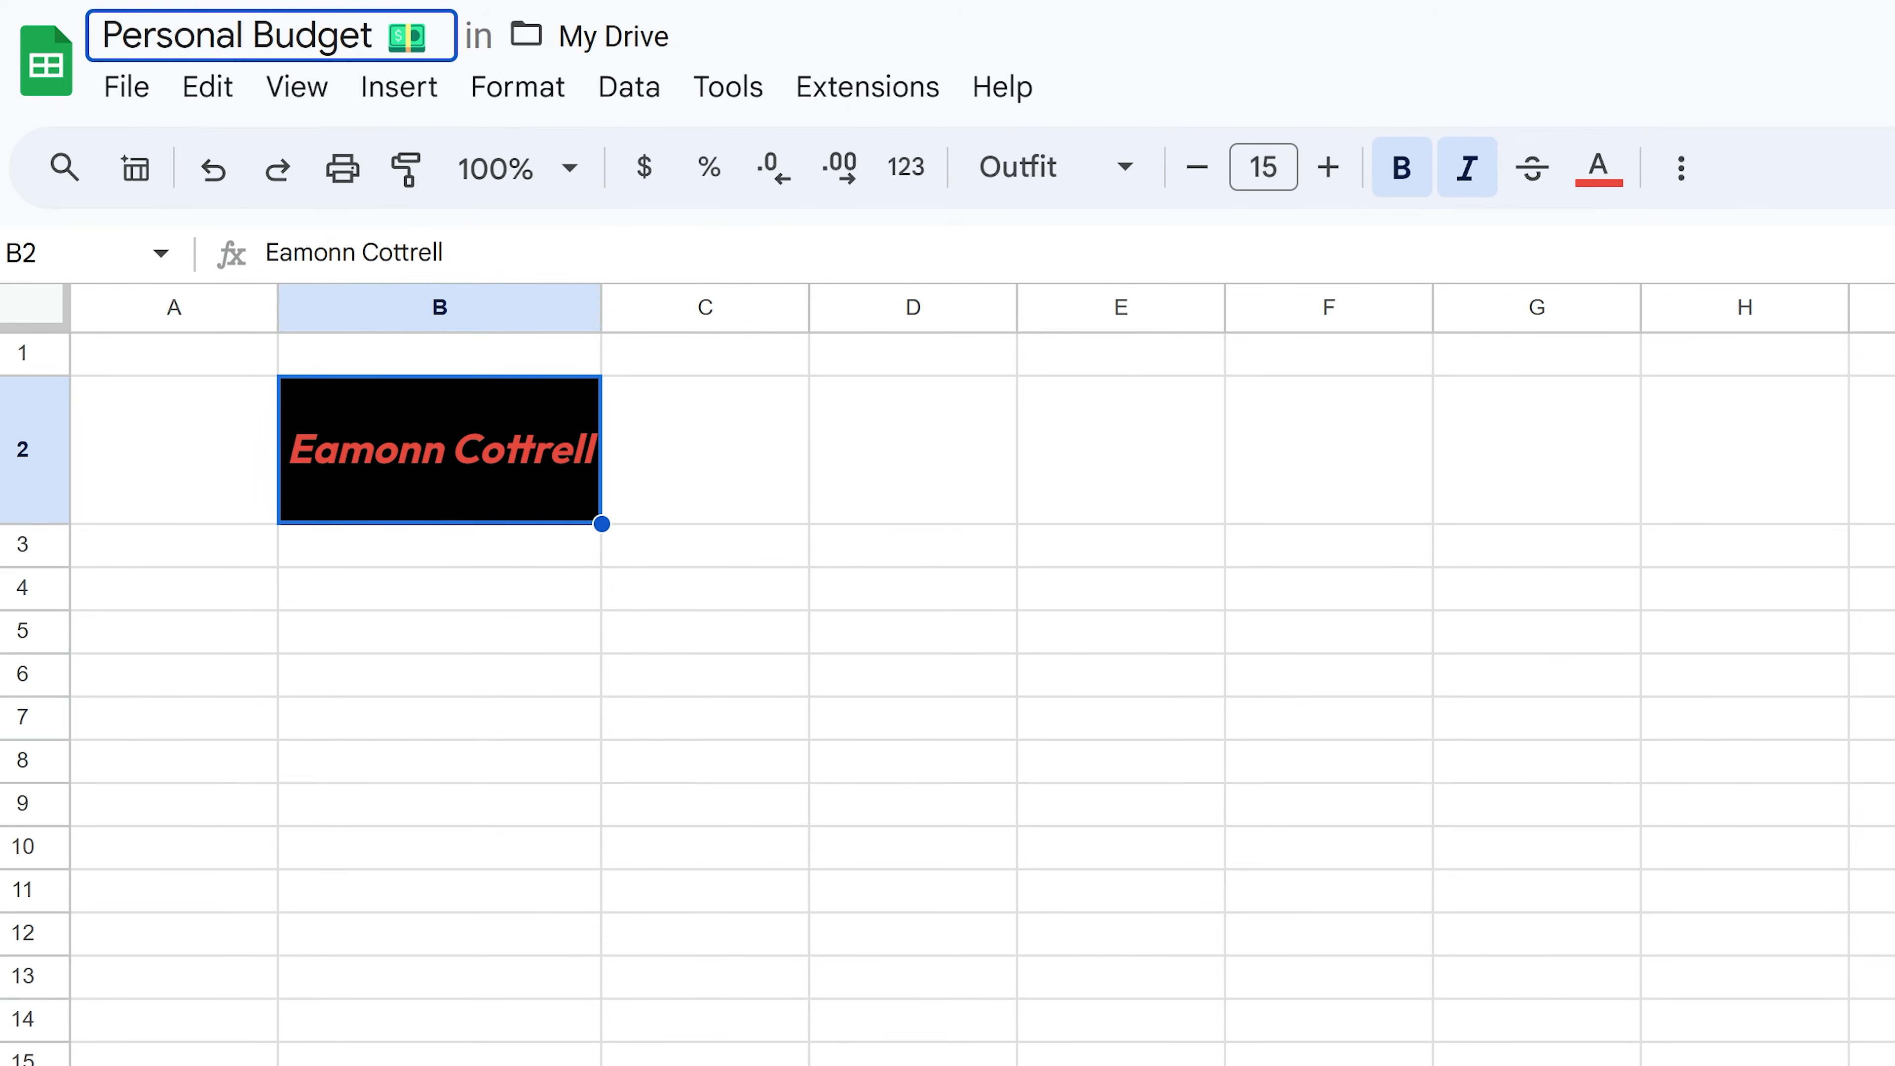
key("Return")
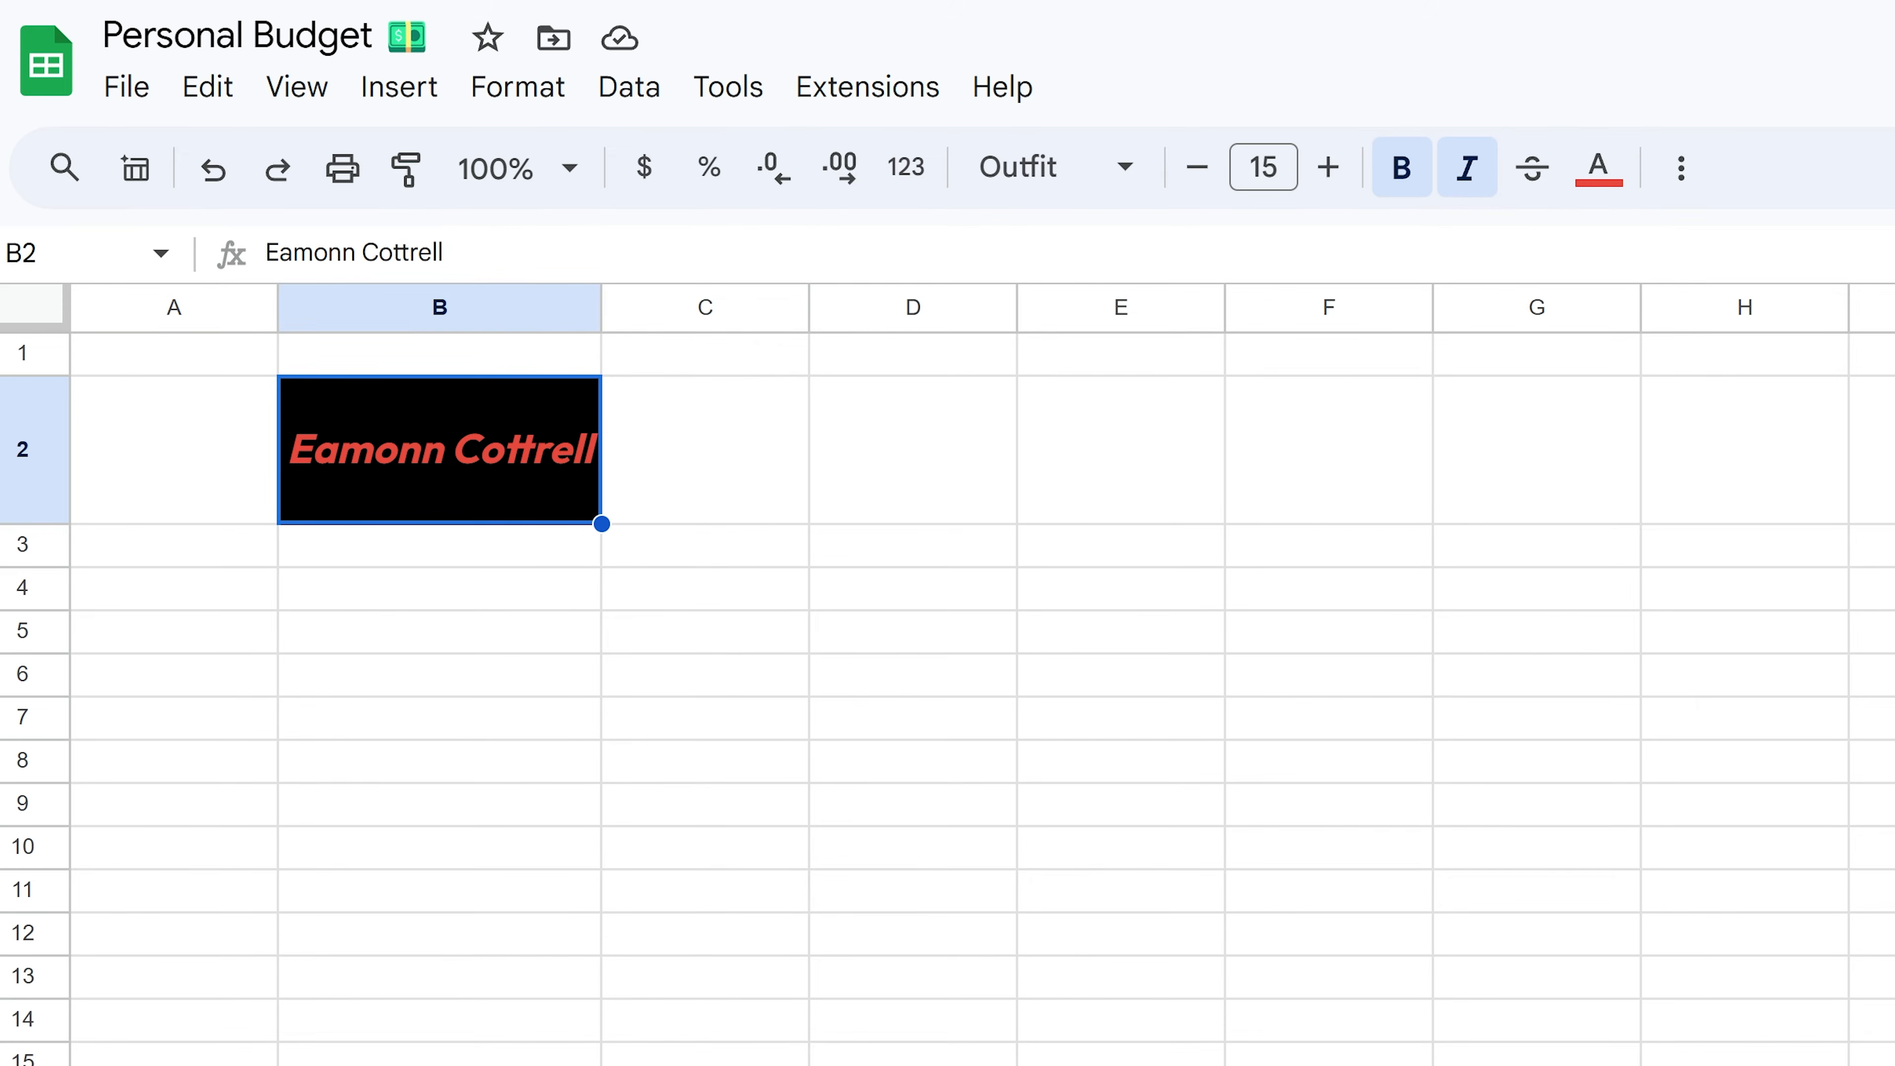
- View the Budget sheet, then go back to the Categories sheet
left_click(354, 1012)
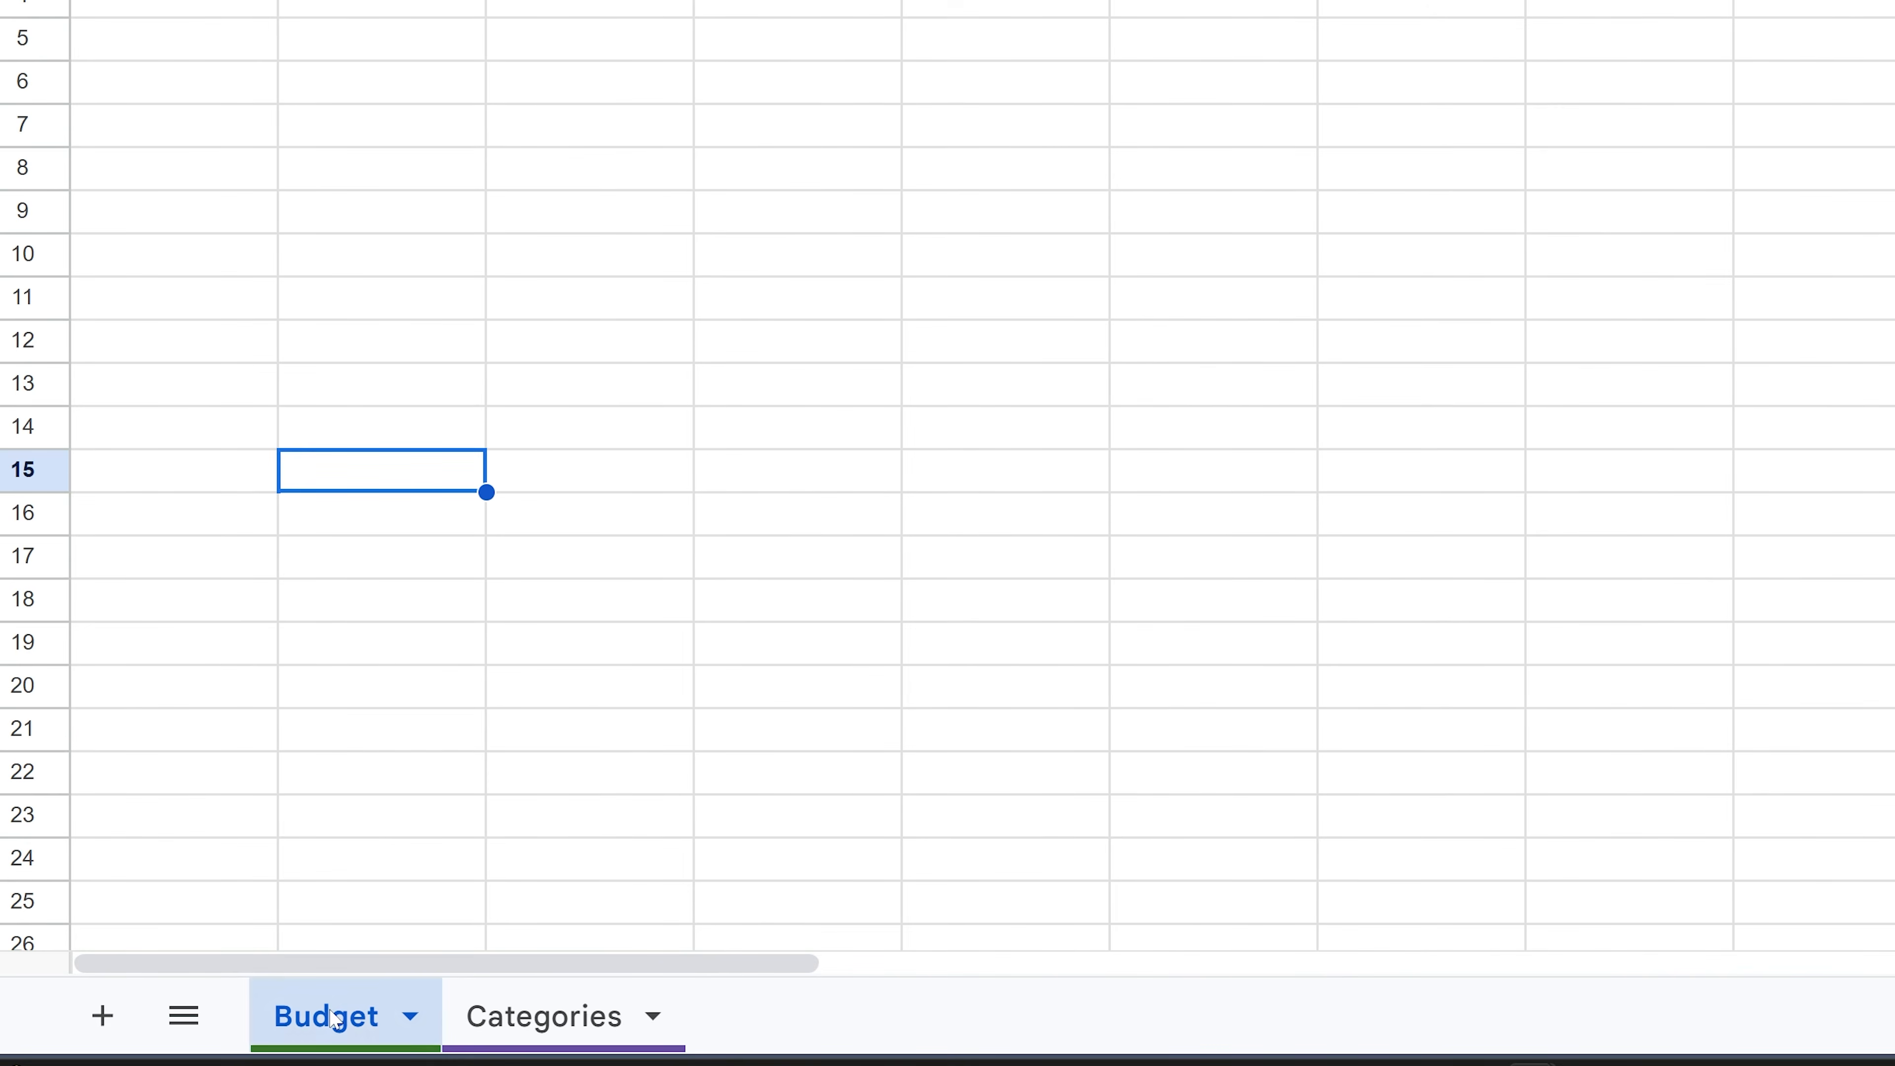
left_click(552, 1015)
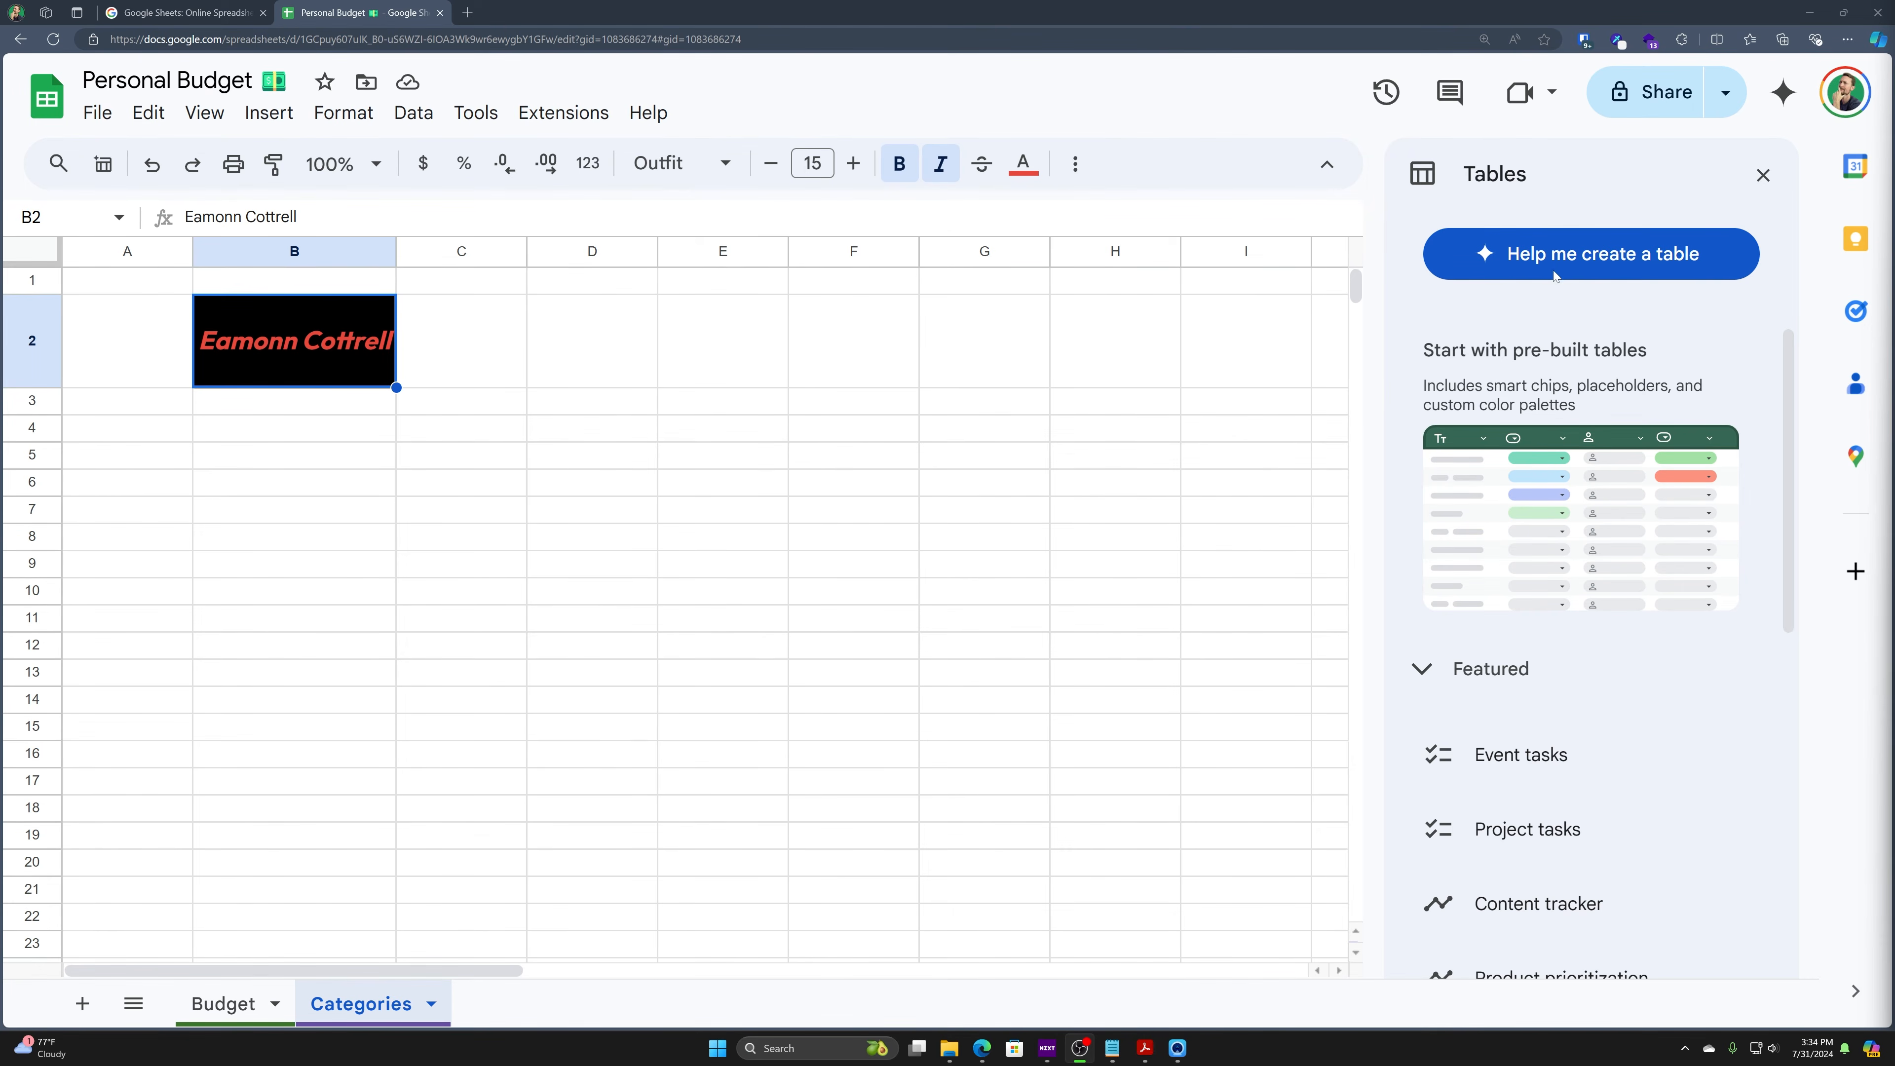
- Insert the Event schedule, tasks, guest list, vendor list and budget templates, then close the panel
scroll(1609, 468, "down", 8)
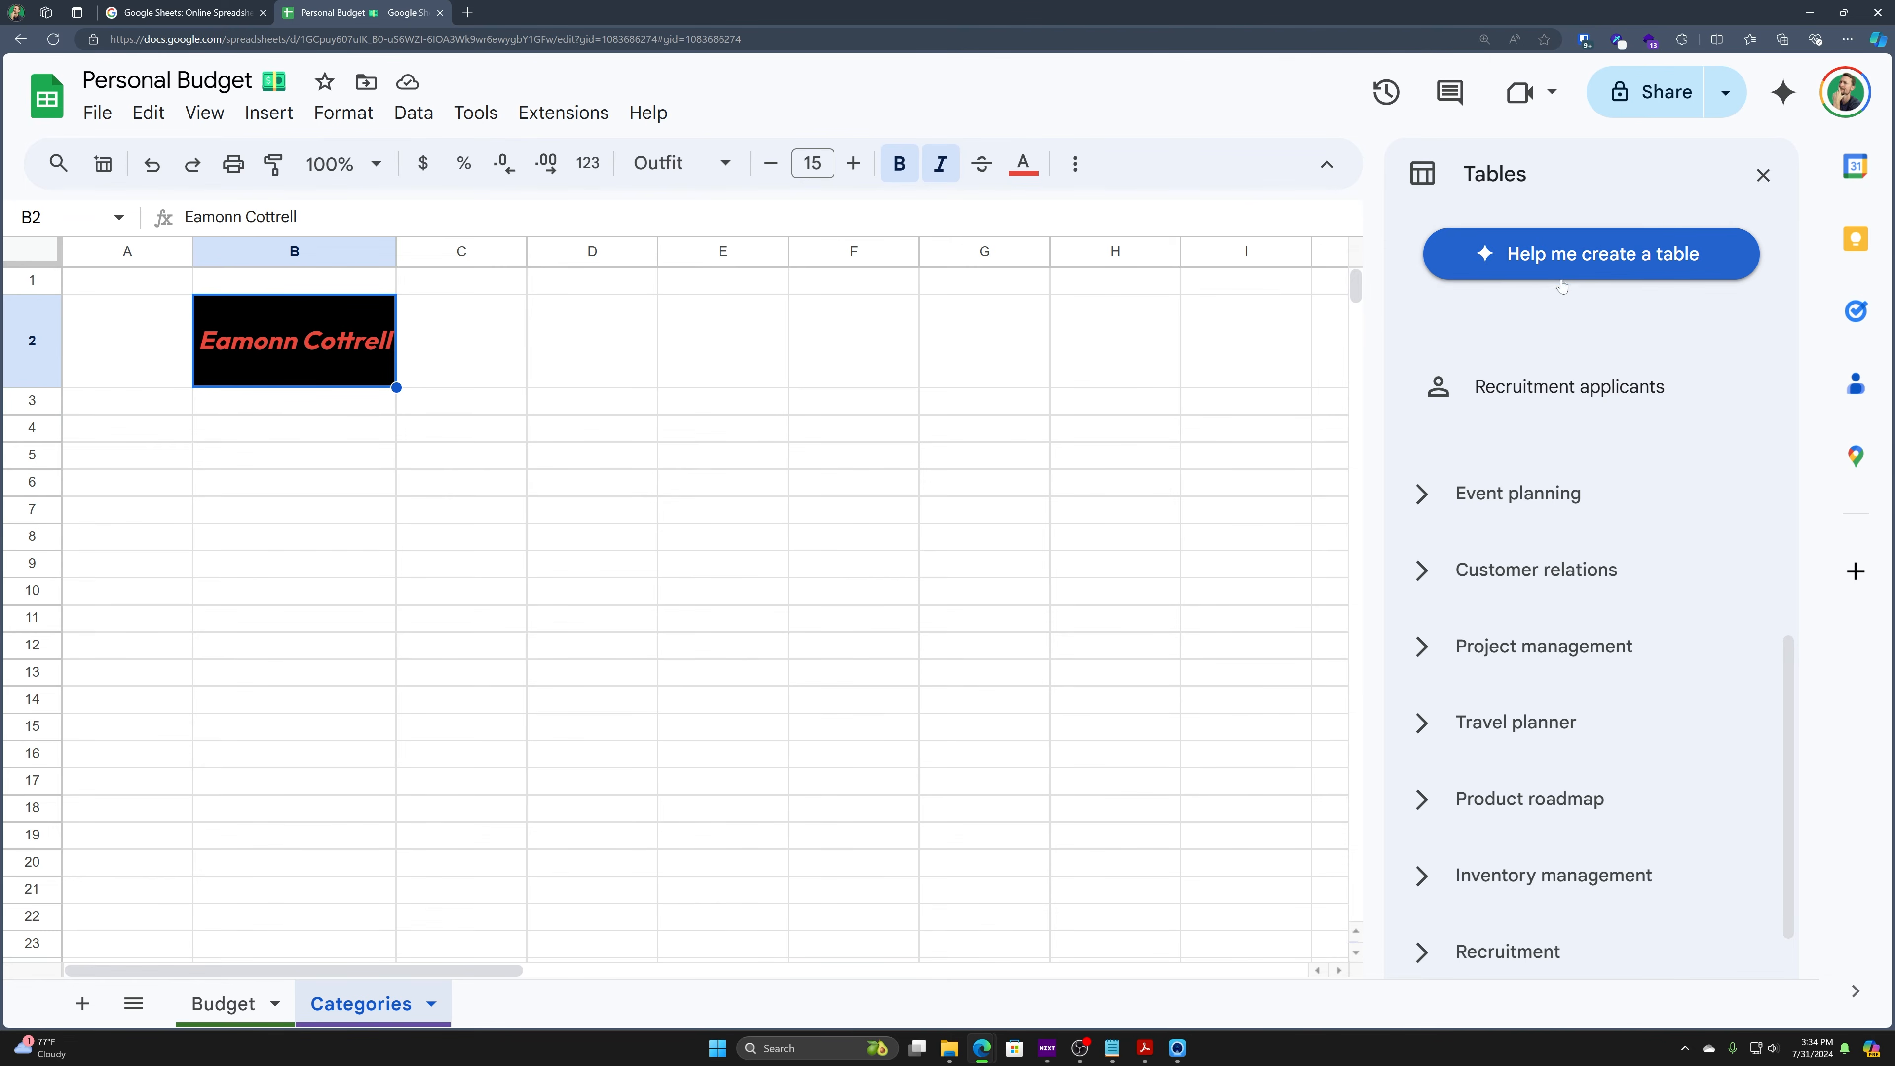
left_click(1492, 493)
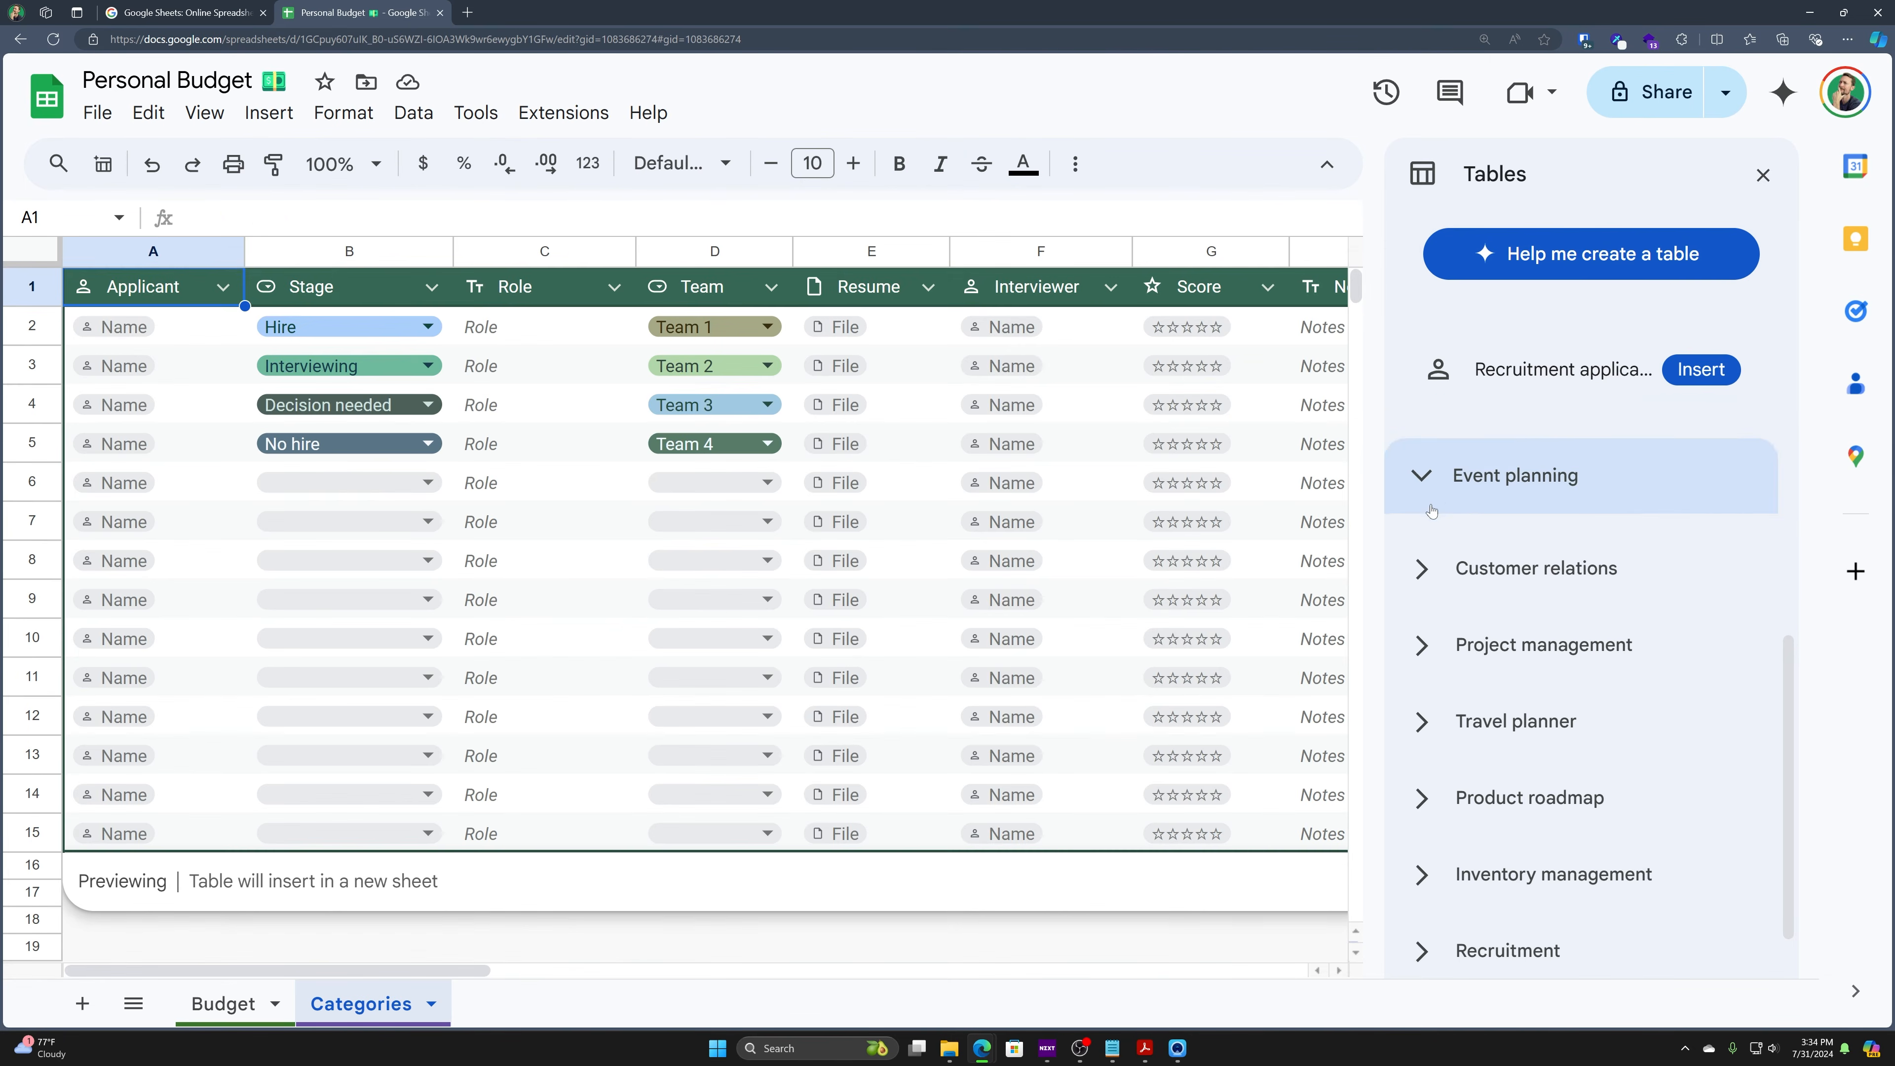
left_click(1495, 488)
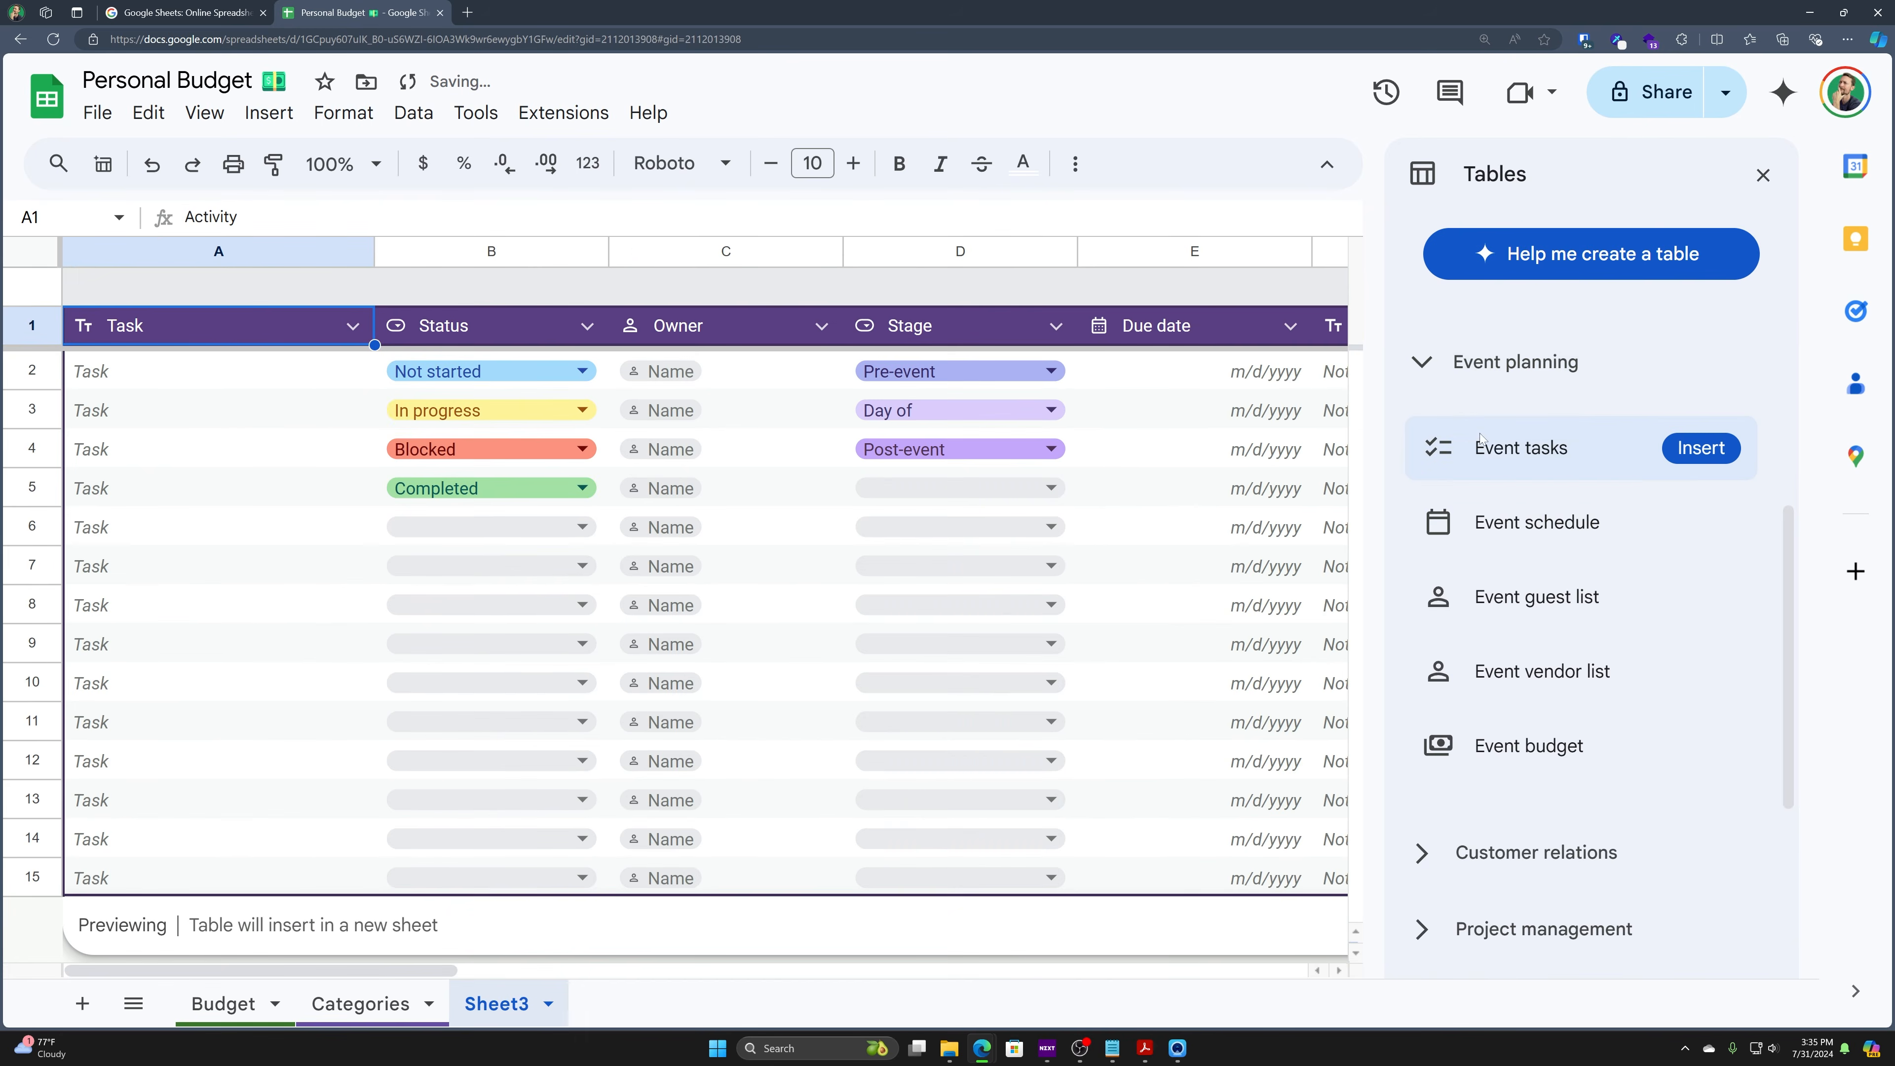
left_click(1501, 447)
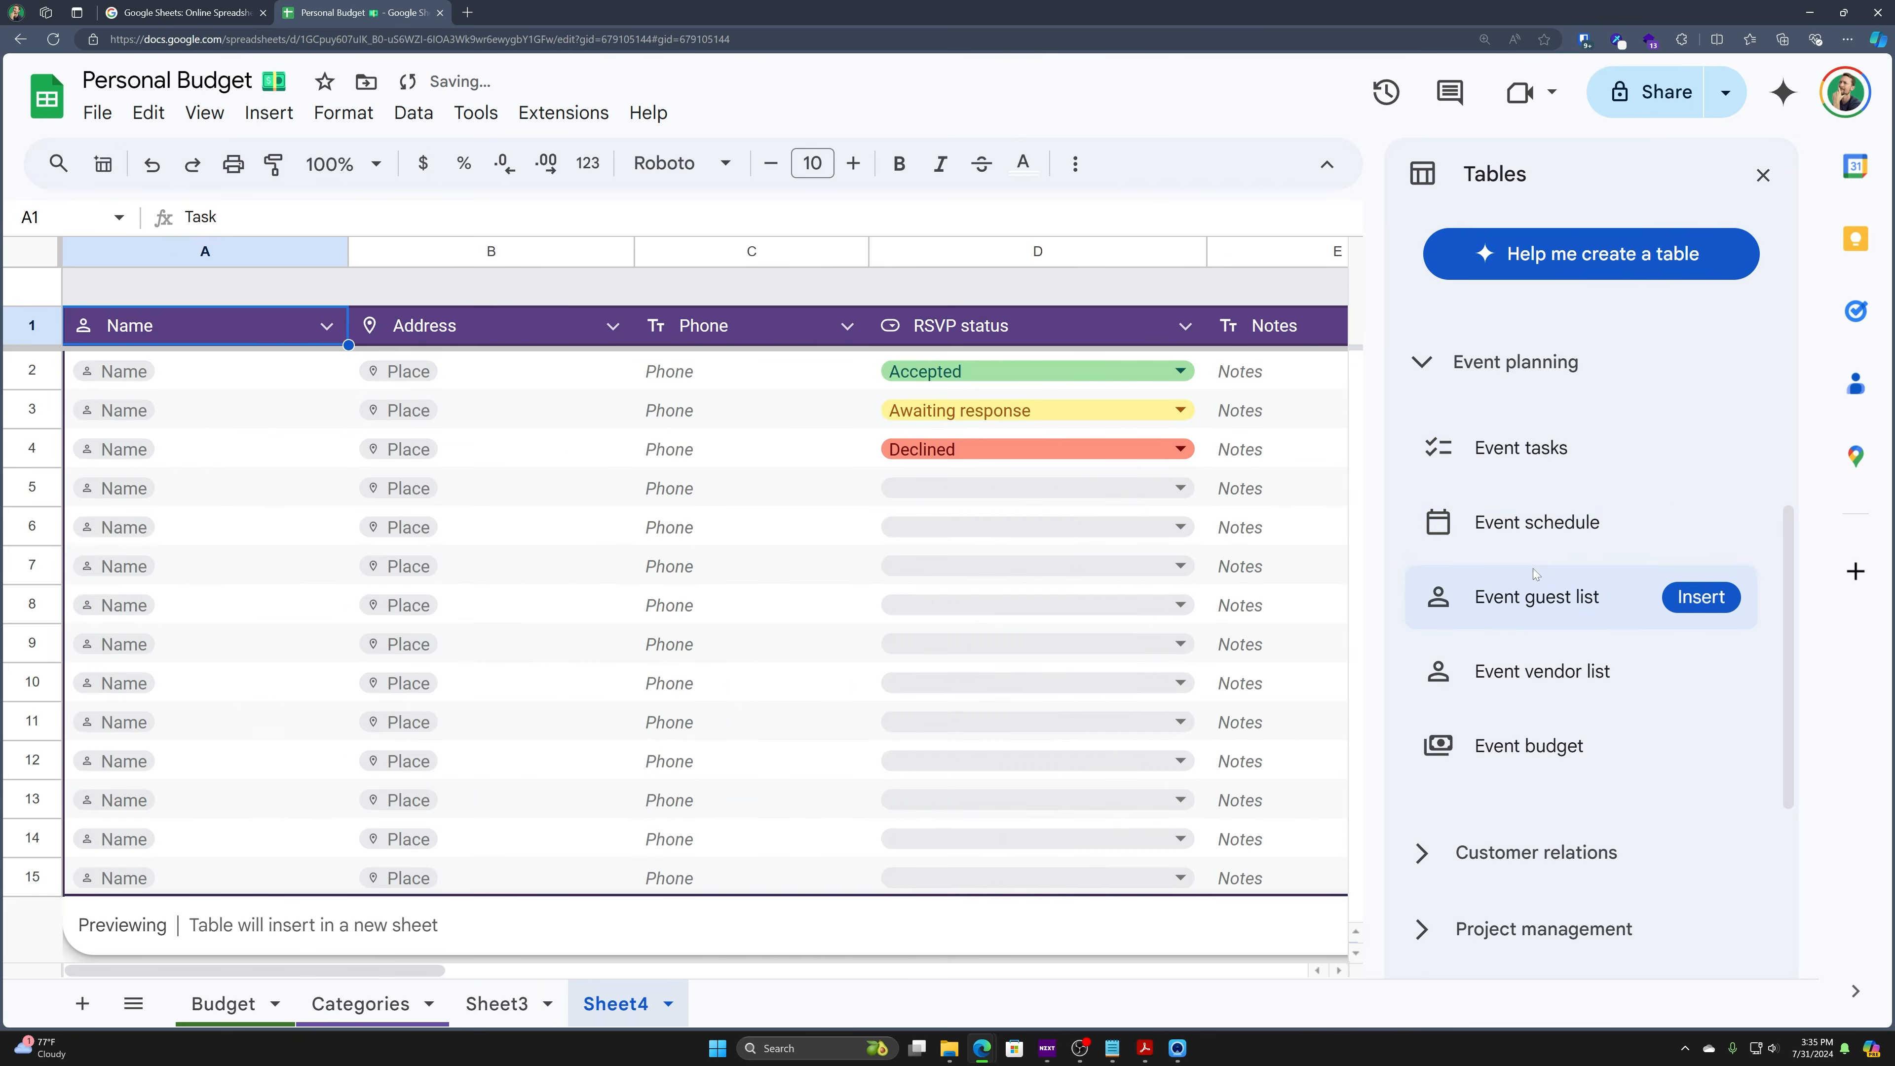
left_click(1536, 620)
left_click(1496, 681)
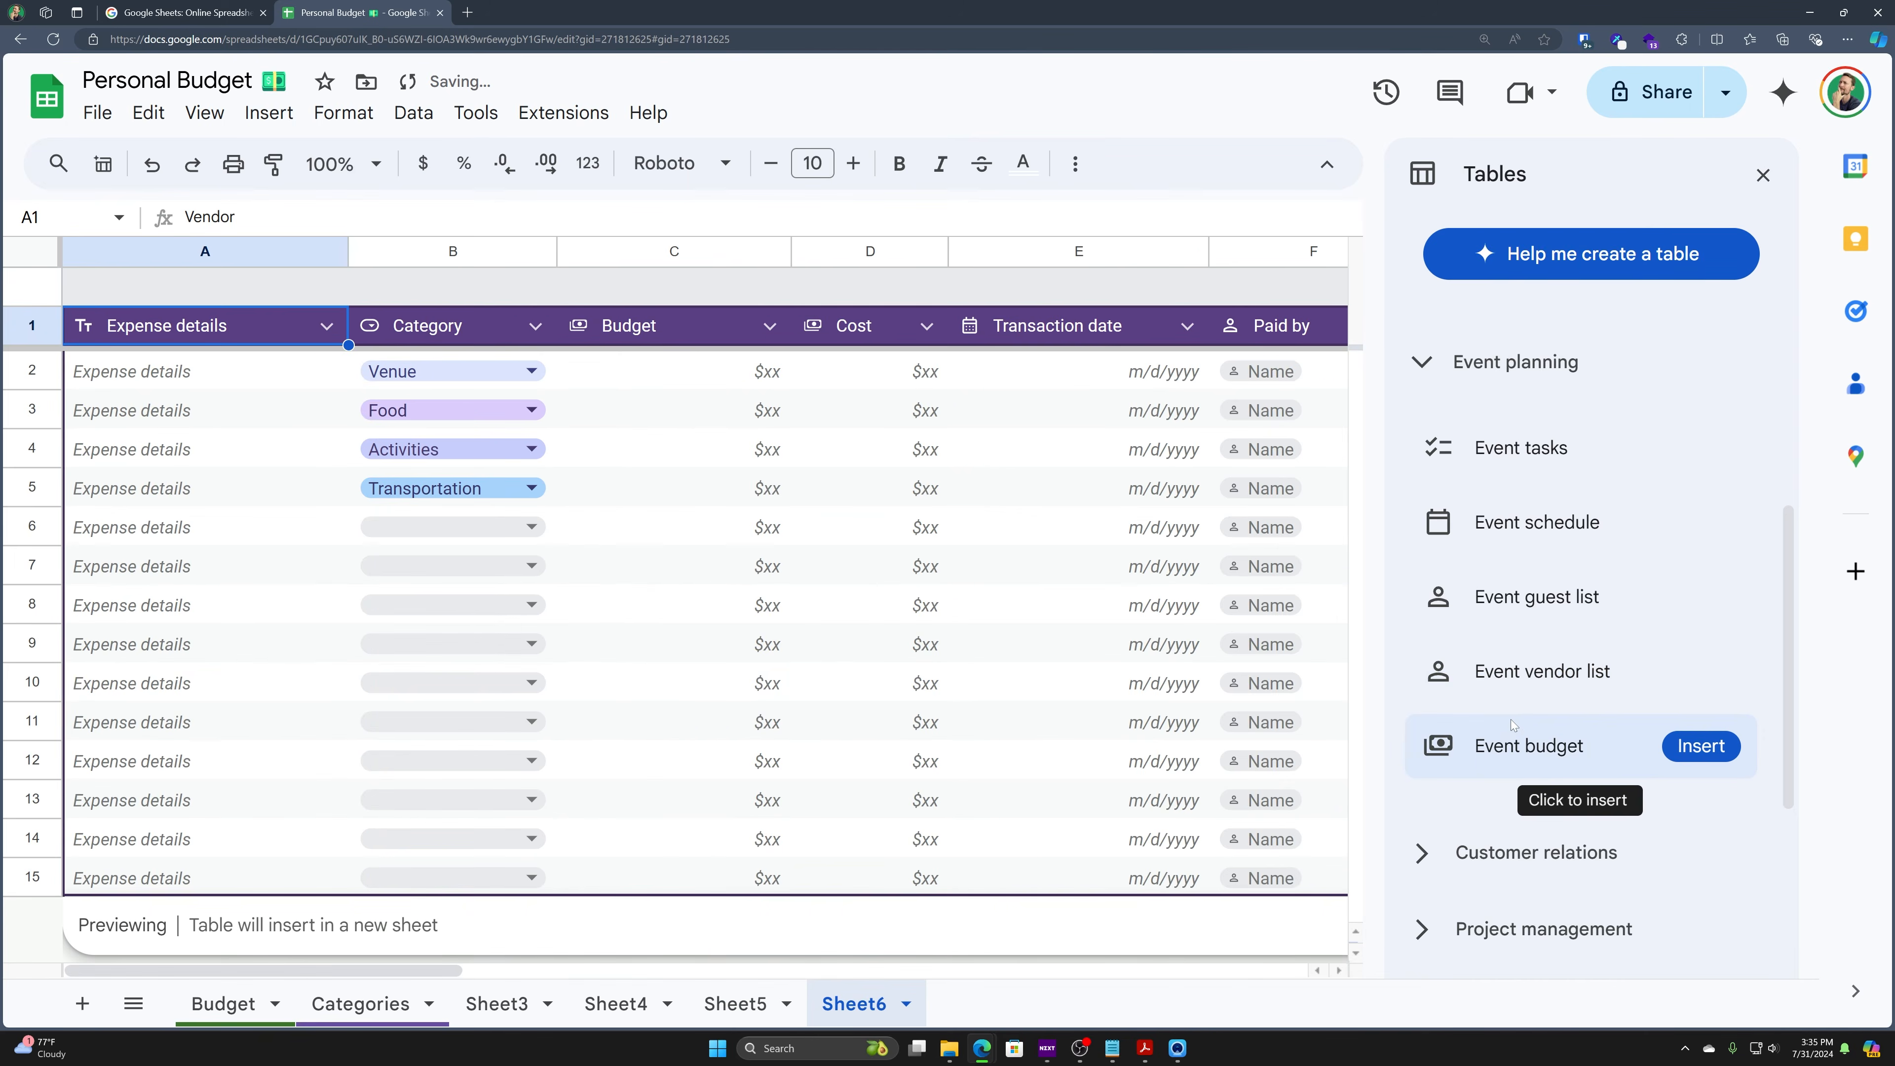
left_click(1503, 741)
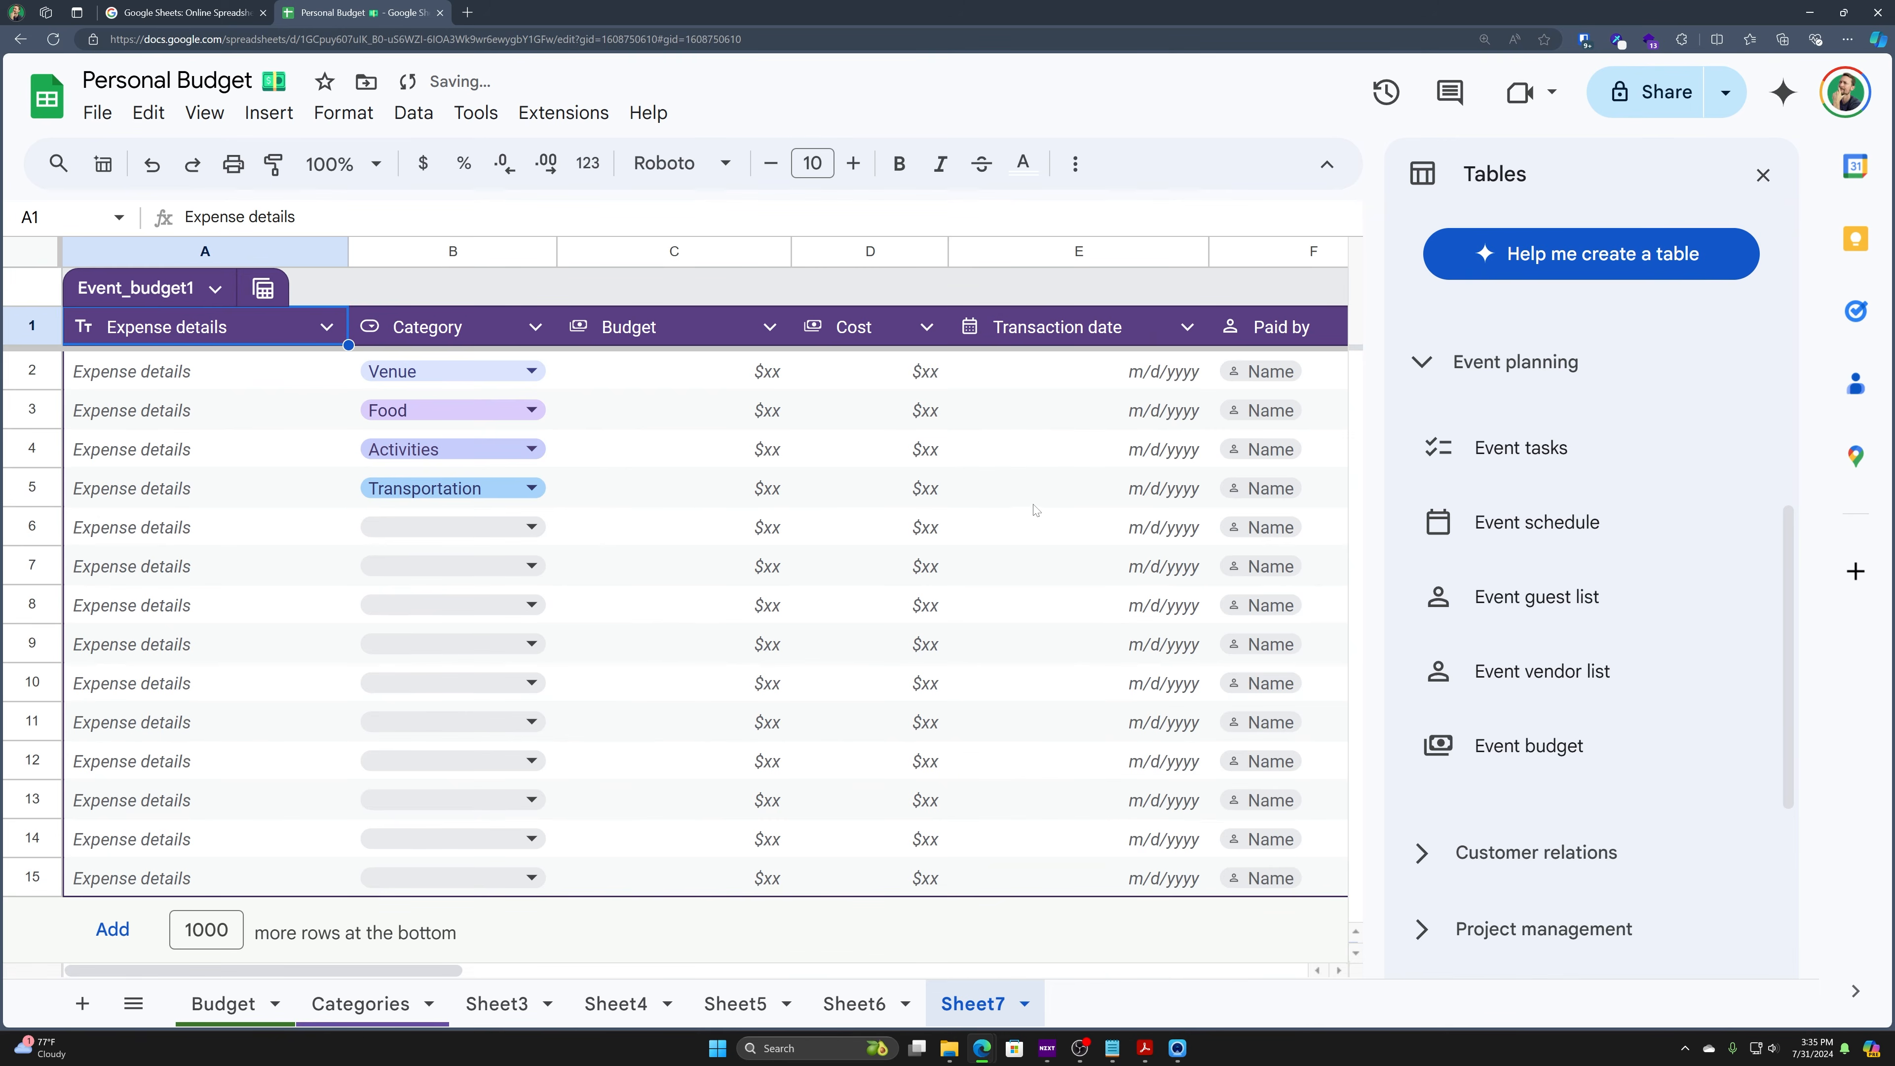
left_click(1425, 365)
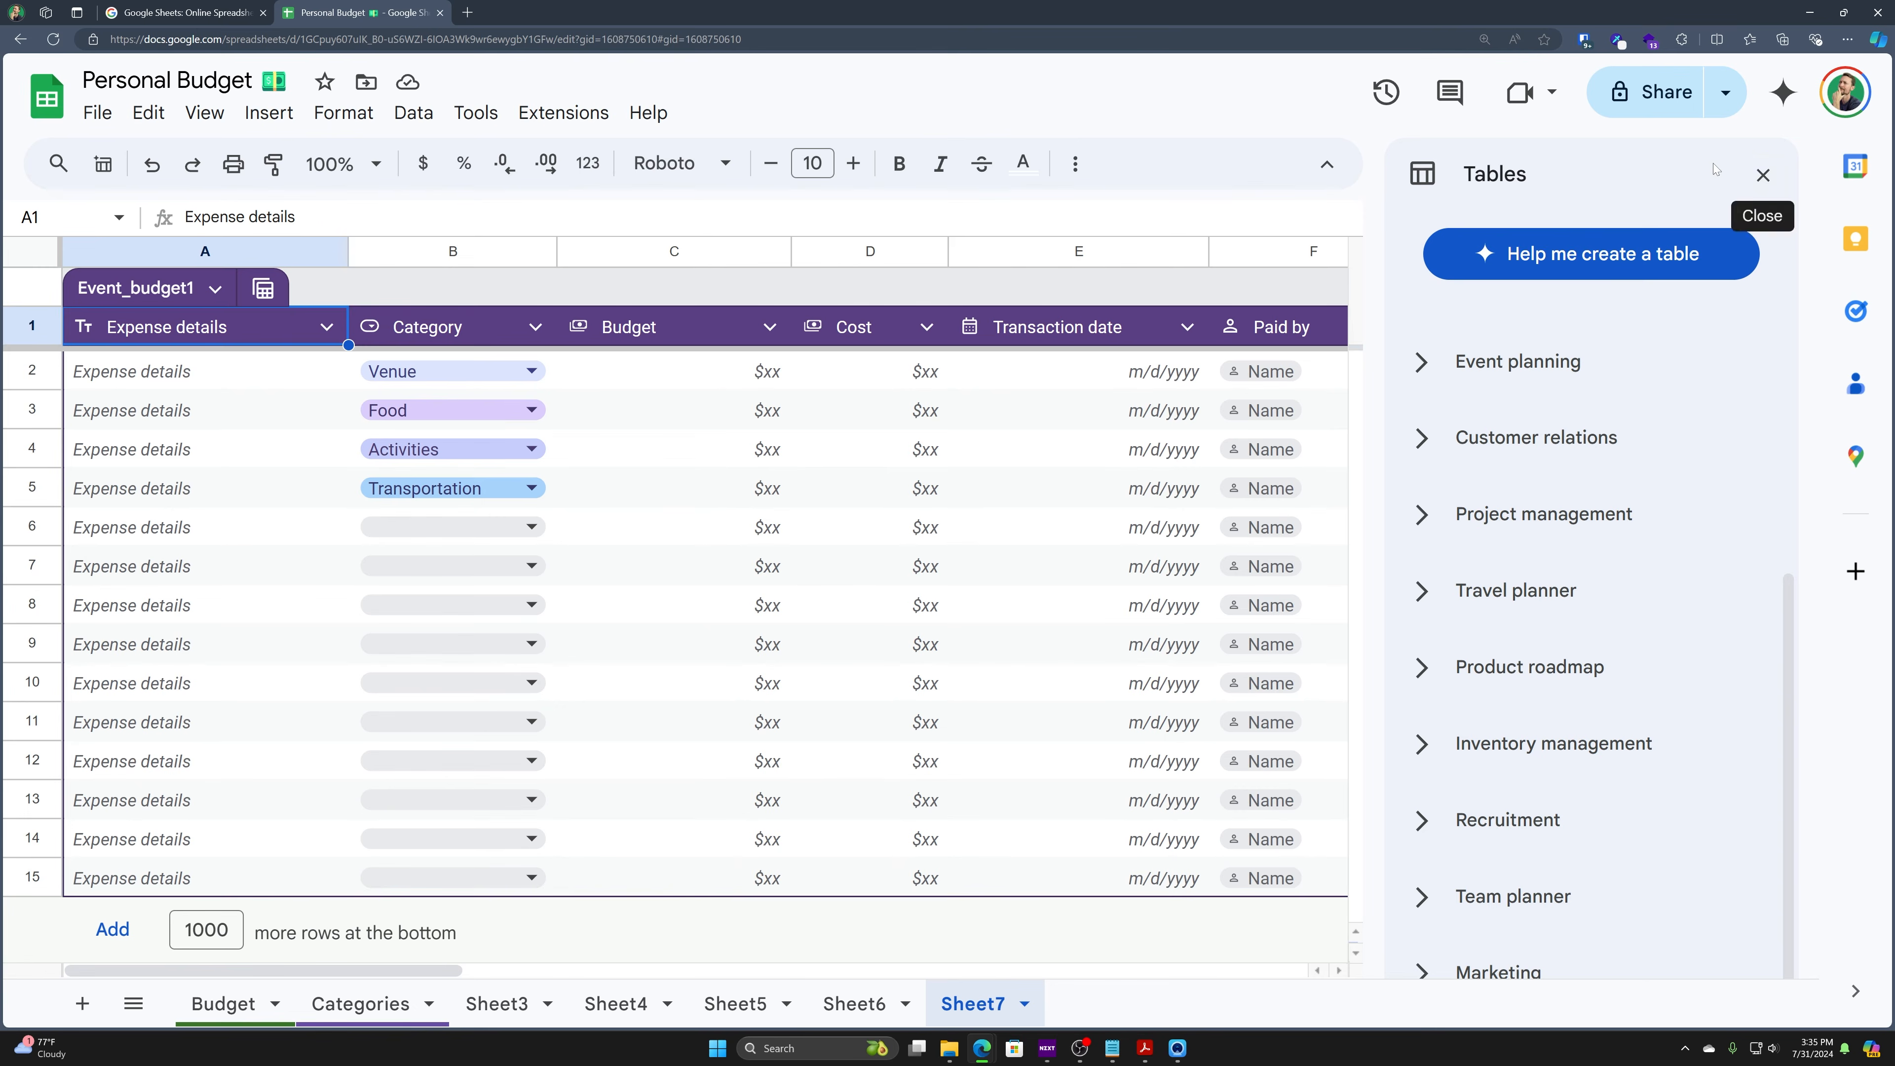
left_click(1761, 170)
- Undo the template sheet insertions so only Budget and Categories remain, then adjust browser zoom
key("ctrl+z")
key("ctrl+z")
key("ctrl+z")
key("ctrl+z")
key("ctrl+z")
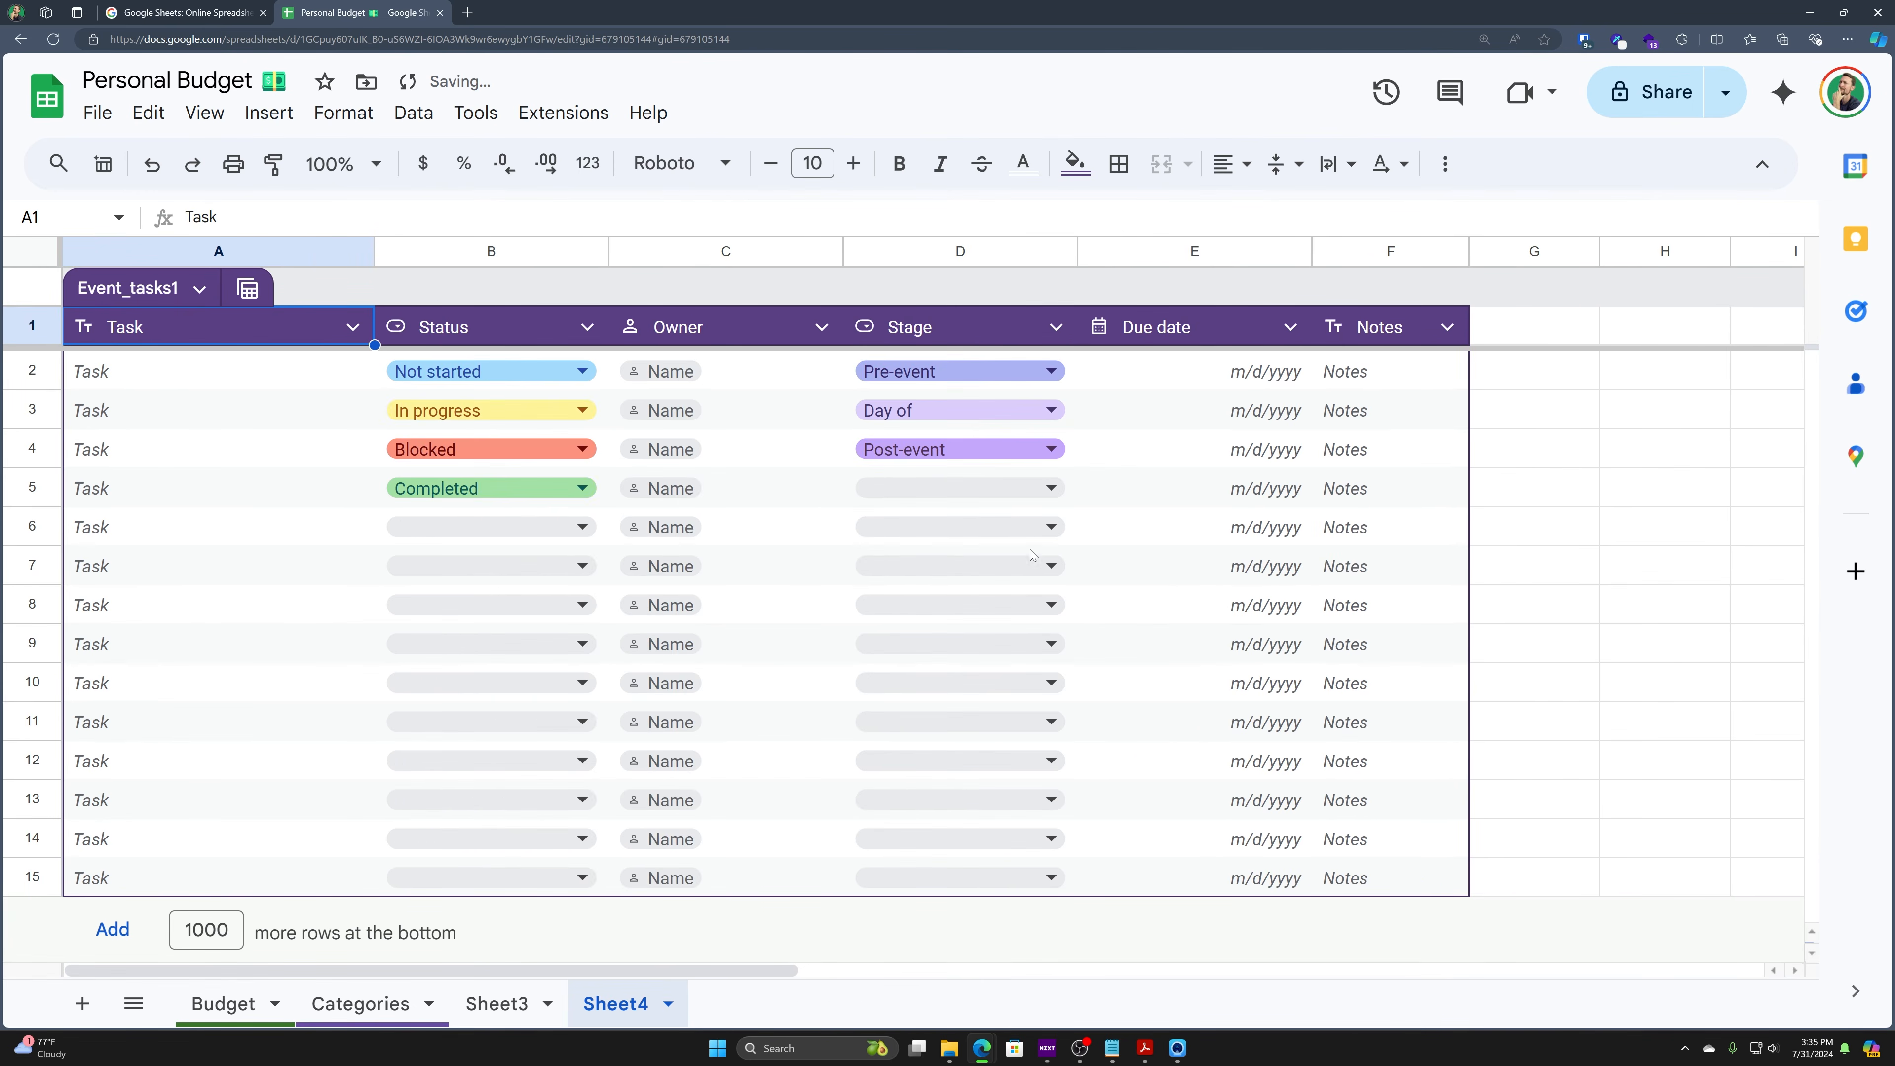
left_click(710, 587)
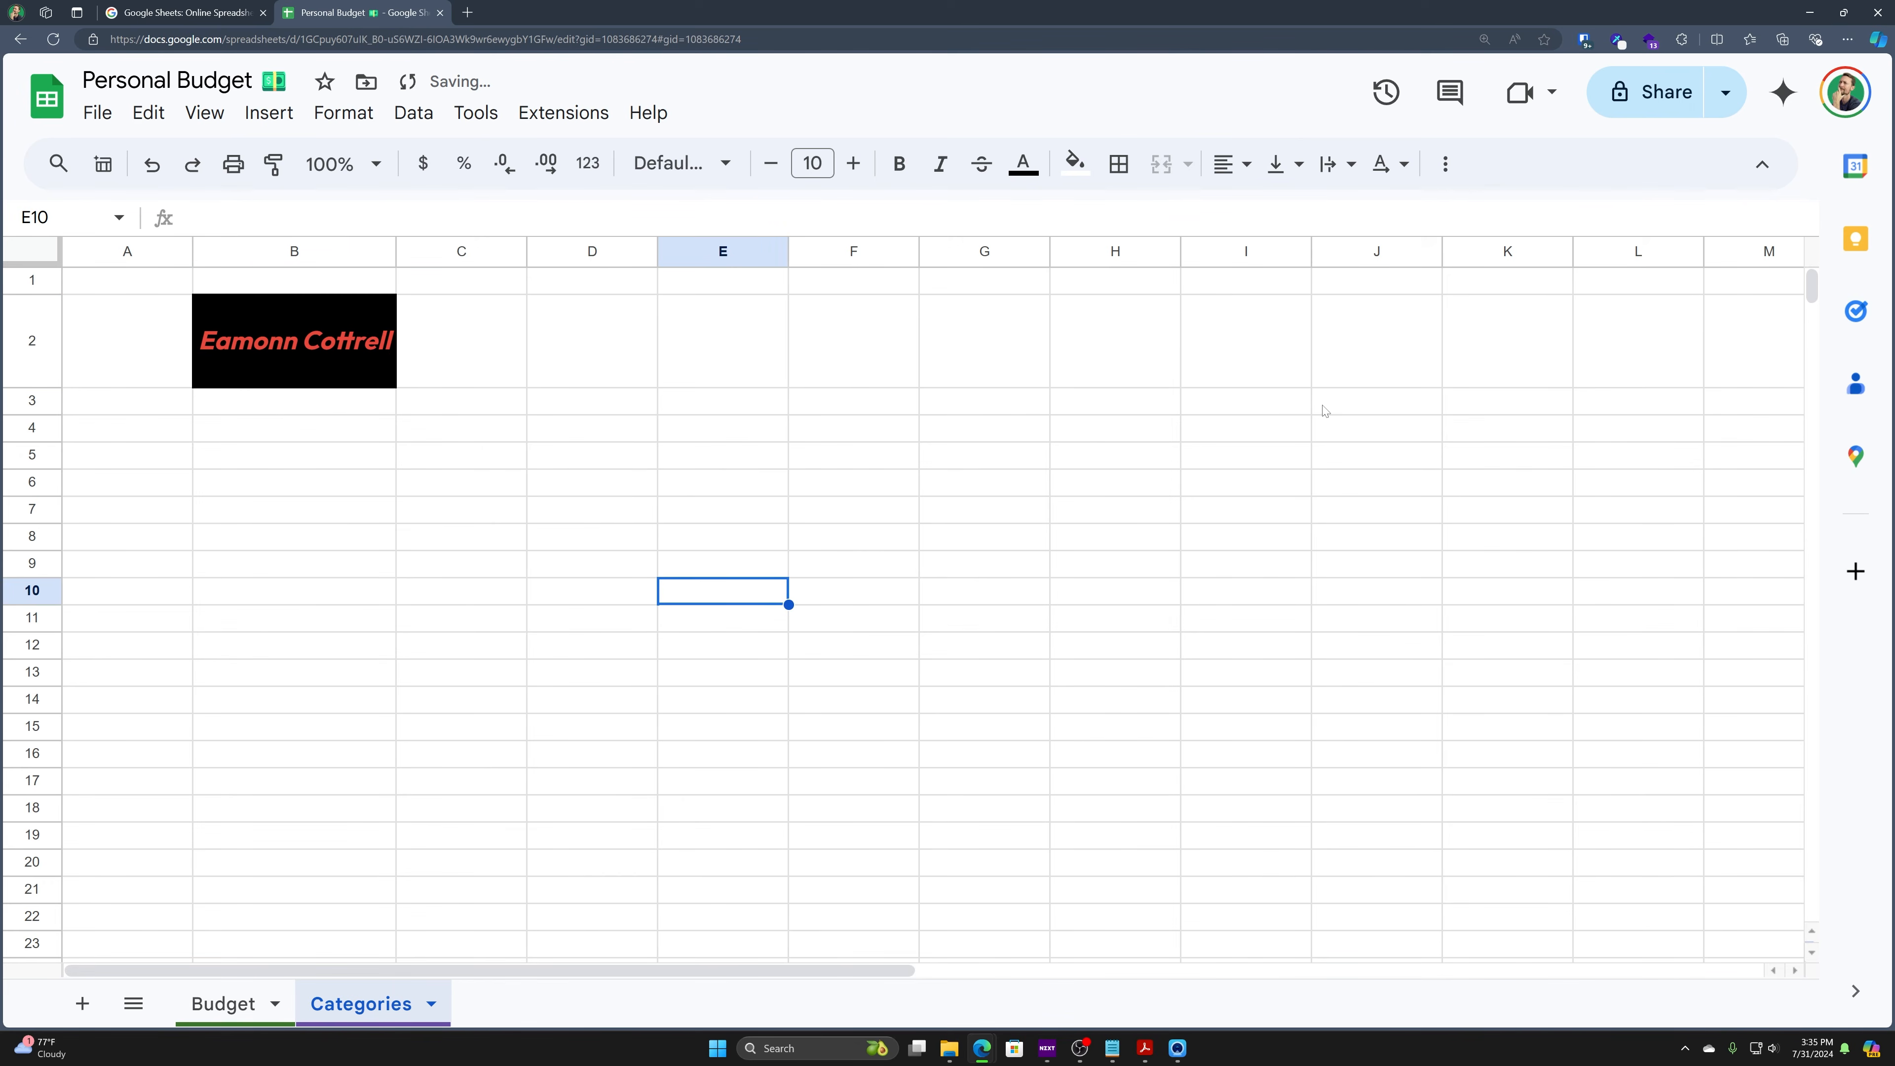
left_click(1035, 436)
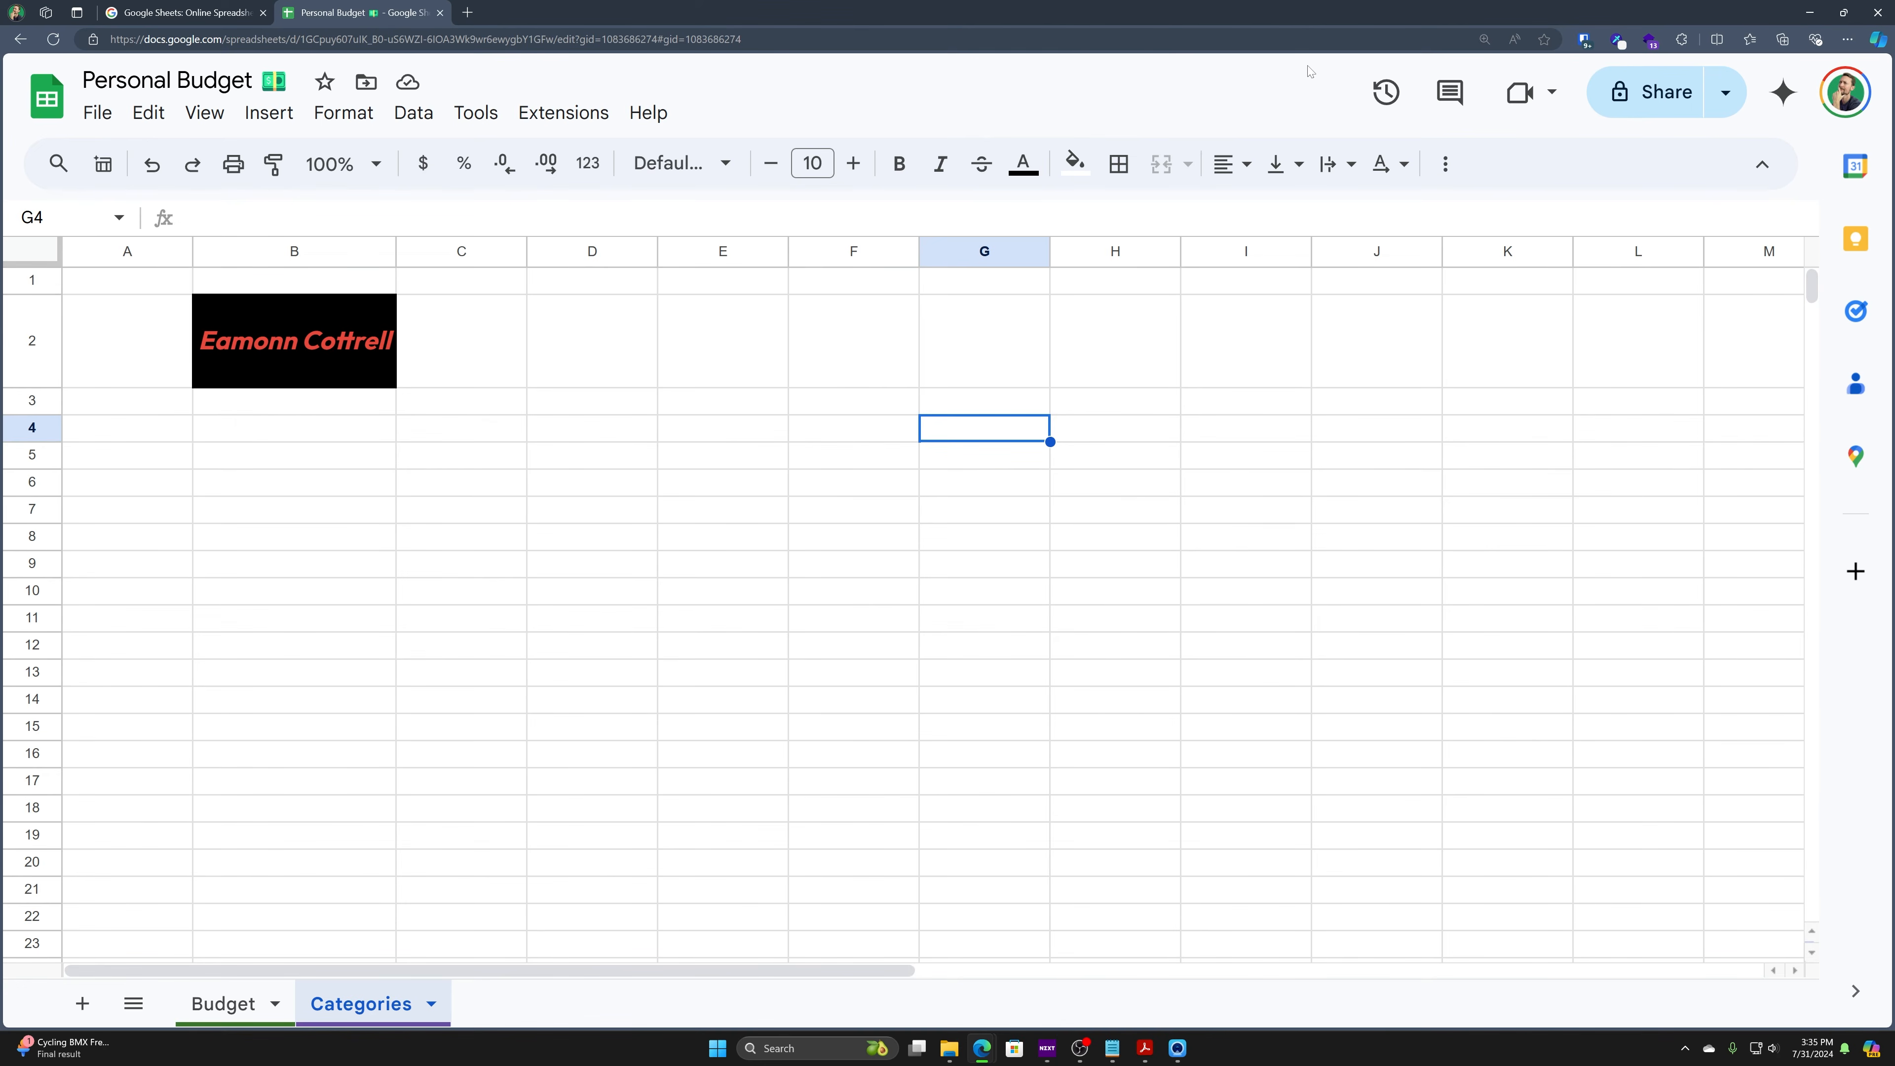
key("ctrl+plus")
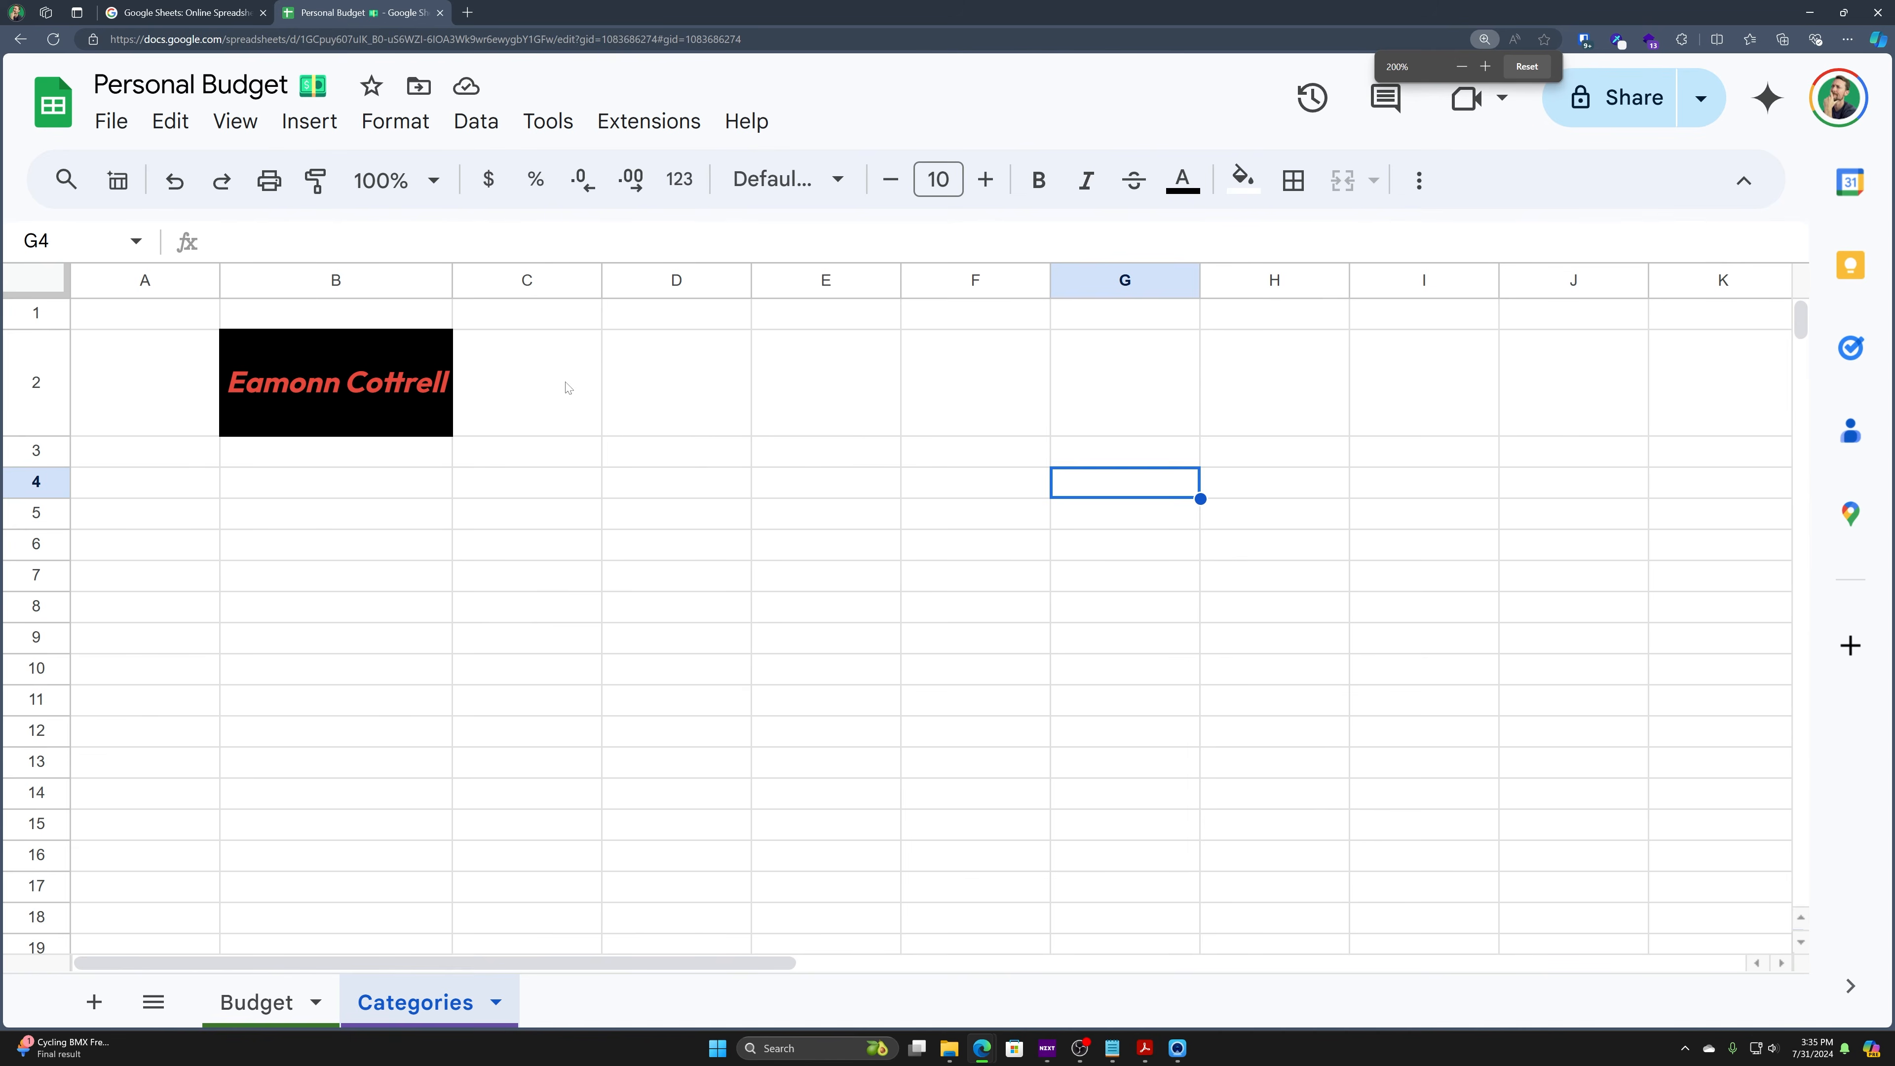
key("ctrl+minus")
scroll(854, 334, "up", 1)
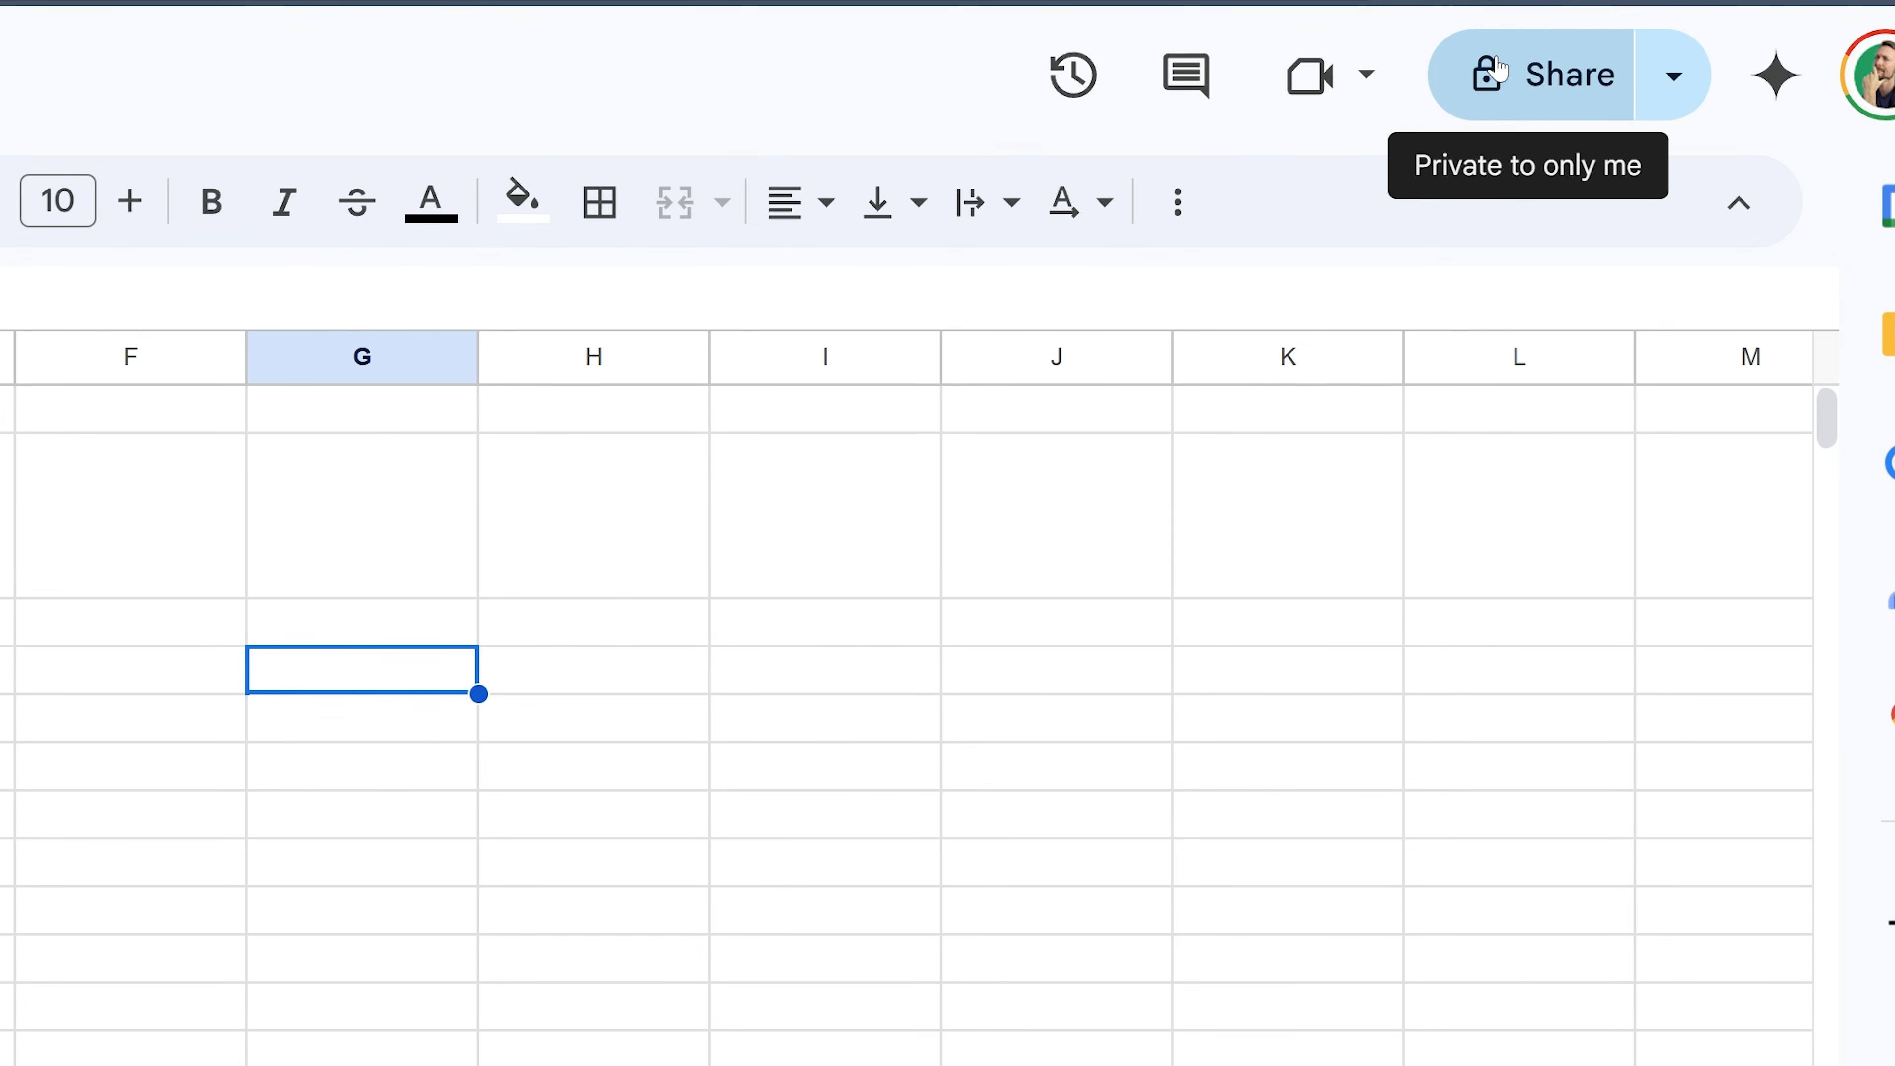
- Copy the spreadsheet's link and test it in a private browser window
left_click(1670, 76)
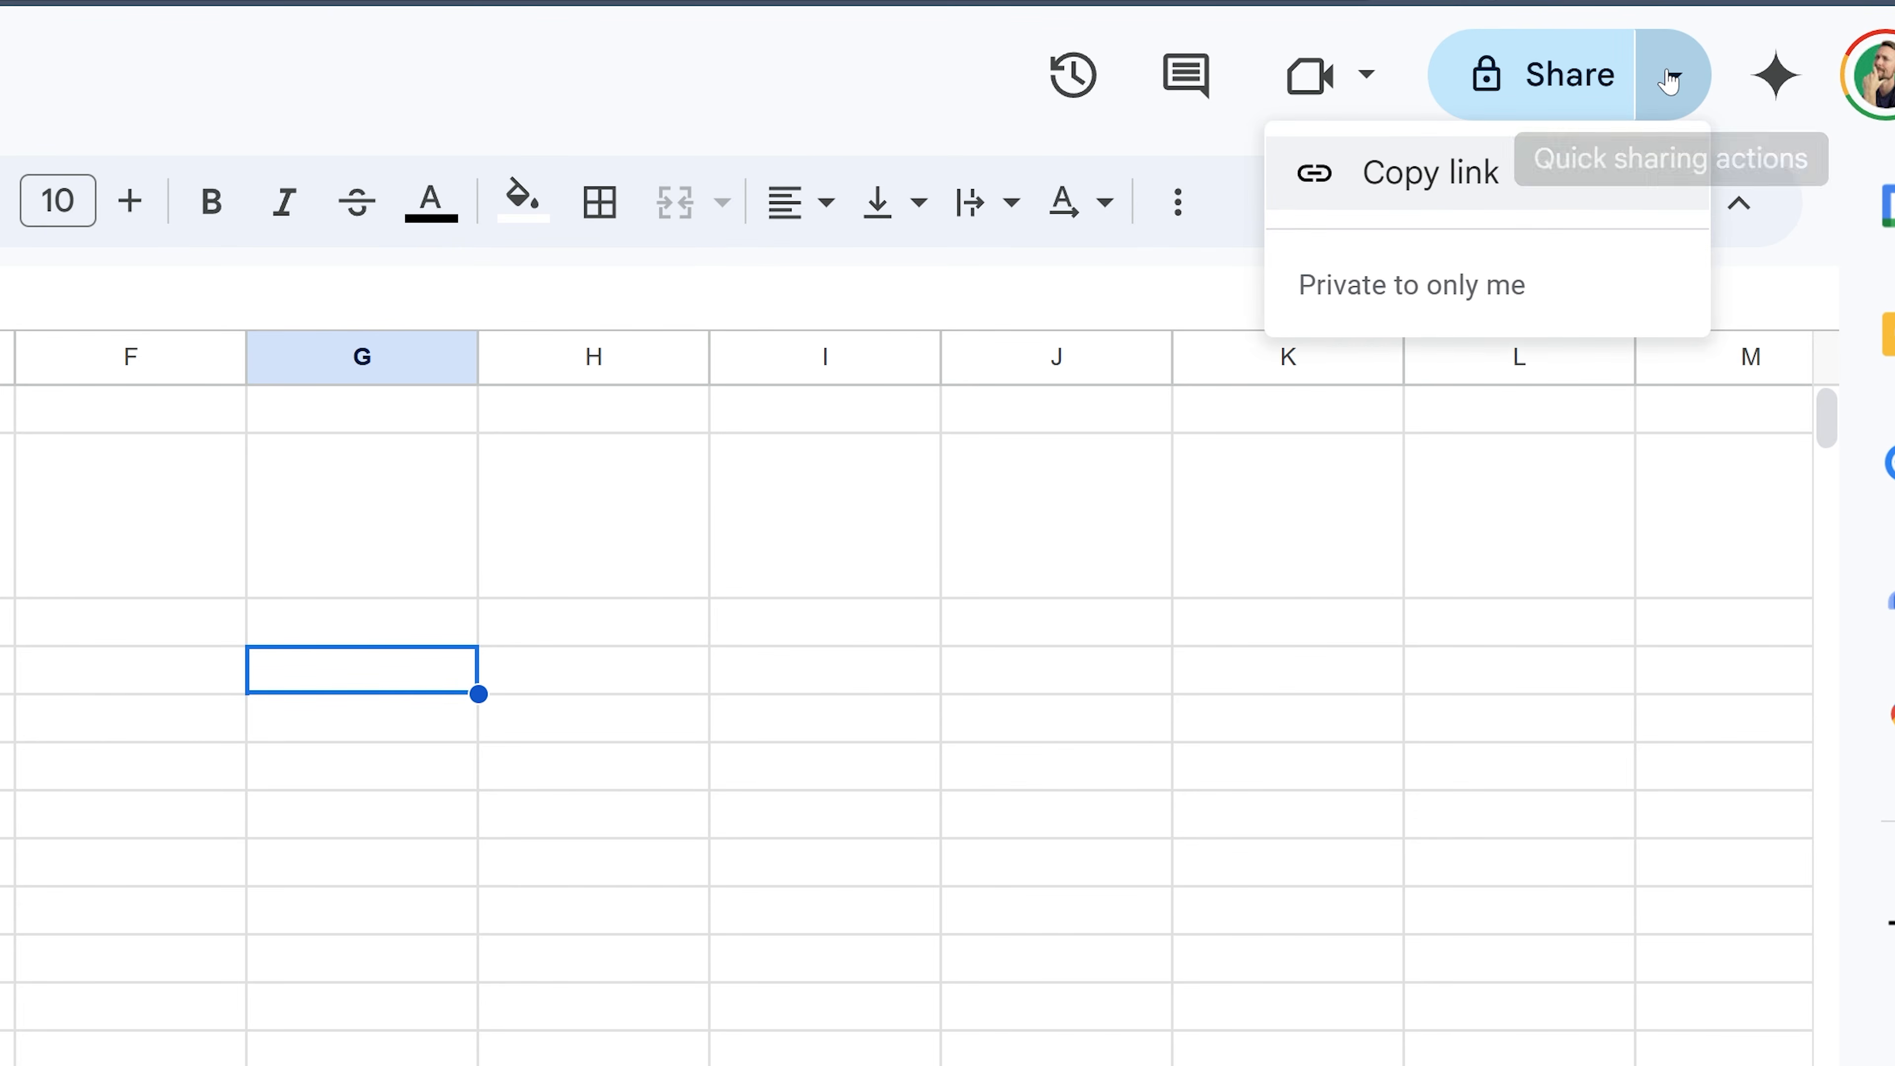
left_click(1420, 176)
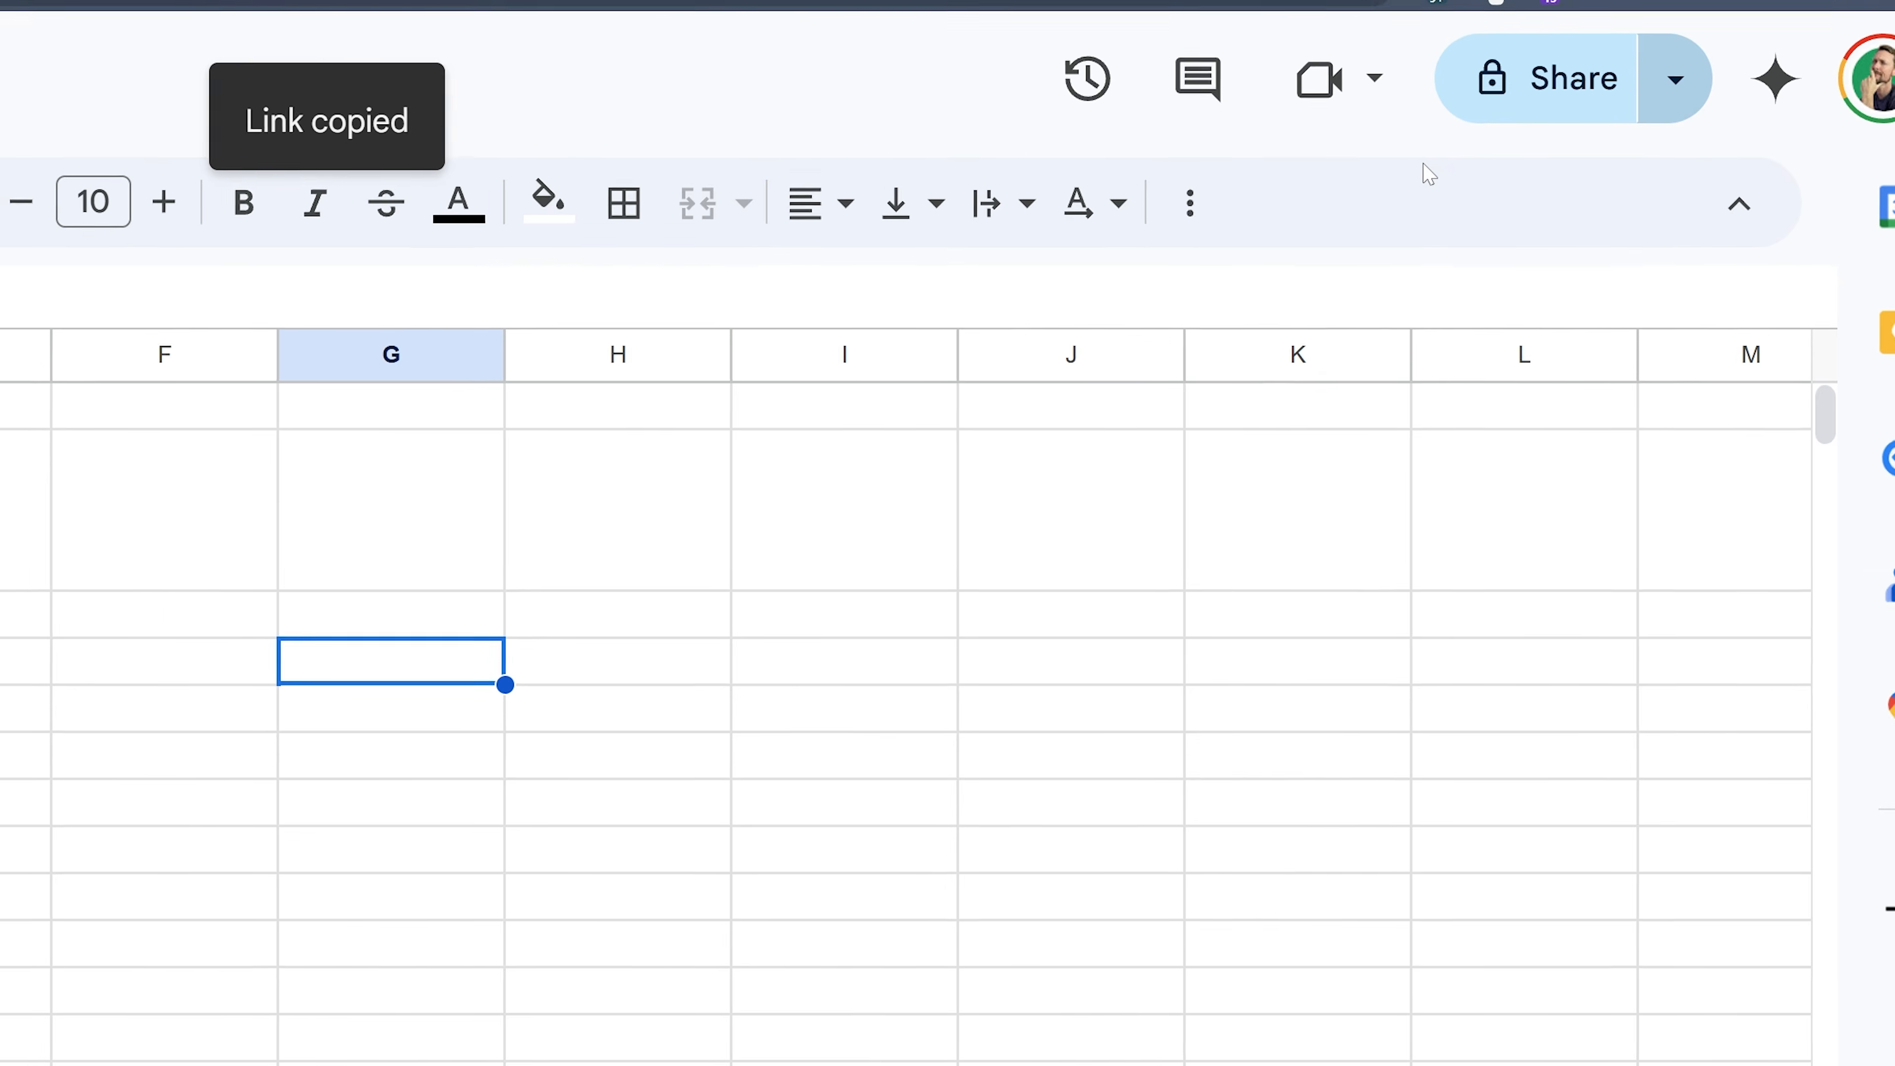
key("ctrl+shift+n")
key("ctrl+v")
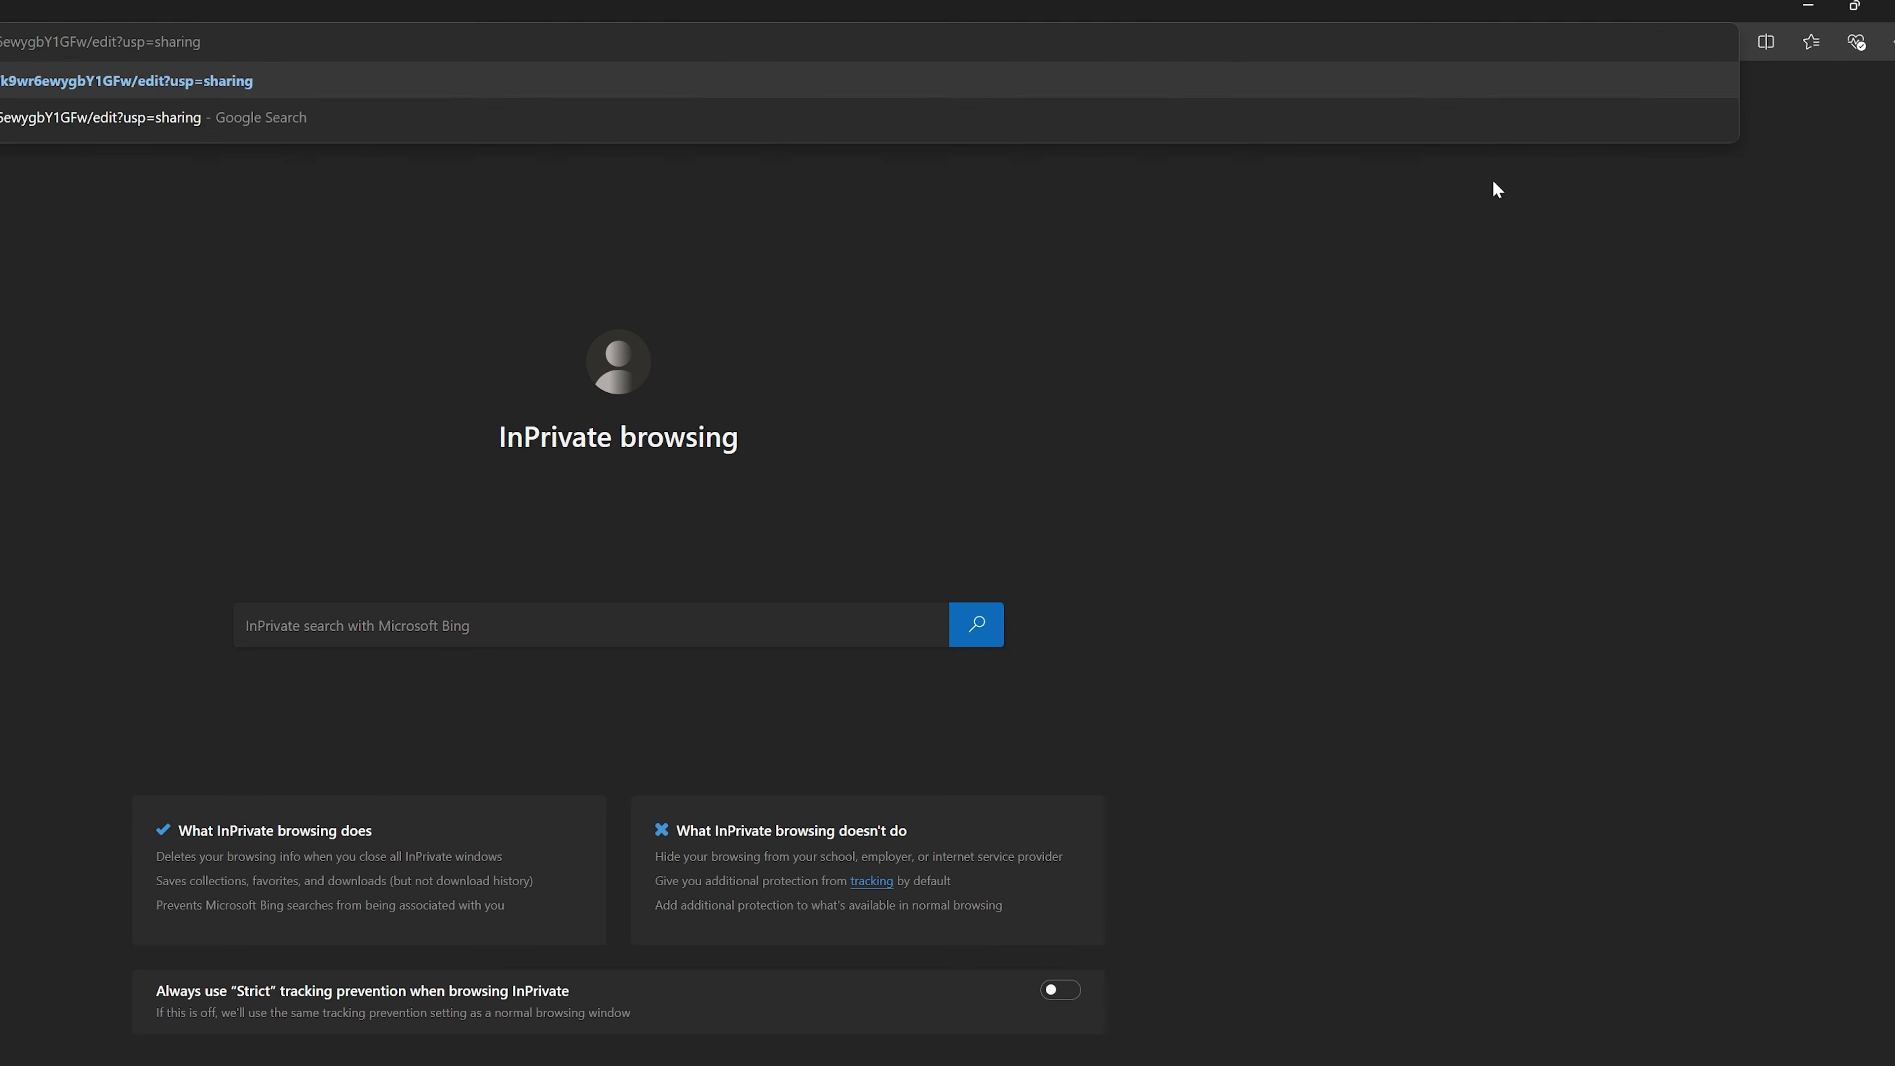
key("Return")
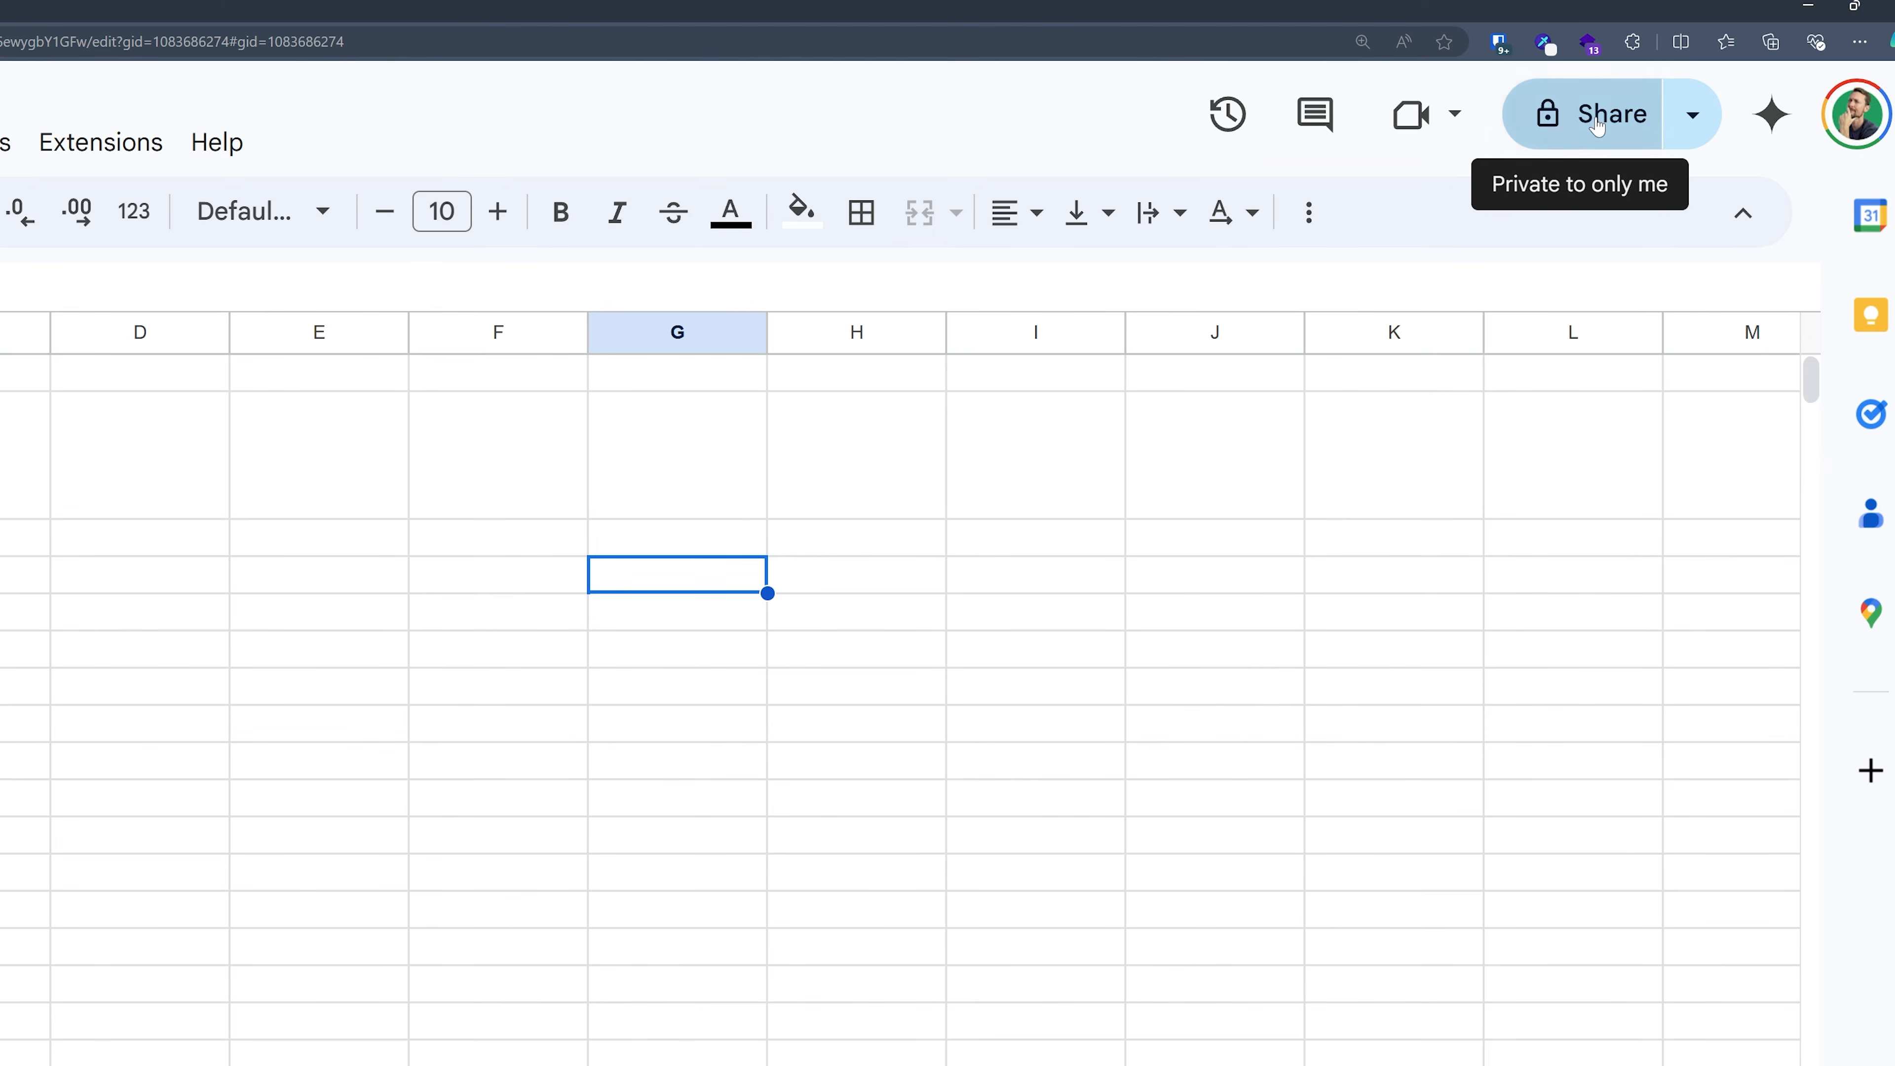
- Set general access to Anyone with the link with the Editor role
left_click(1544, 138)
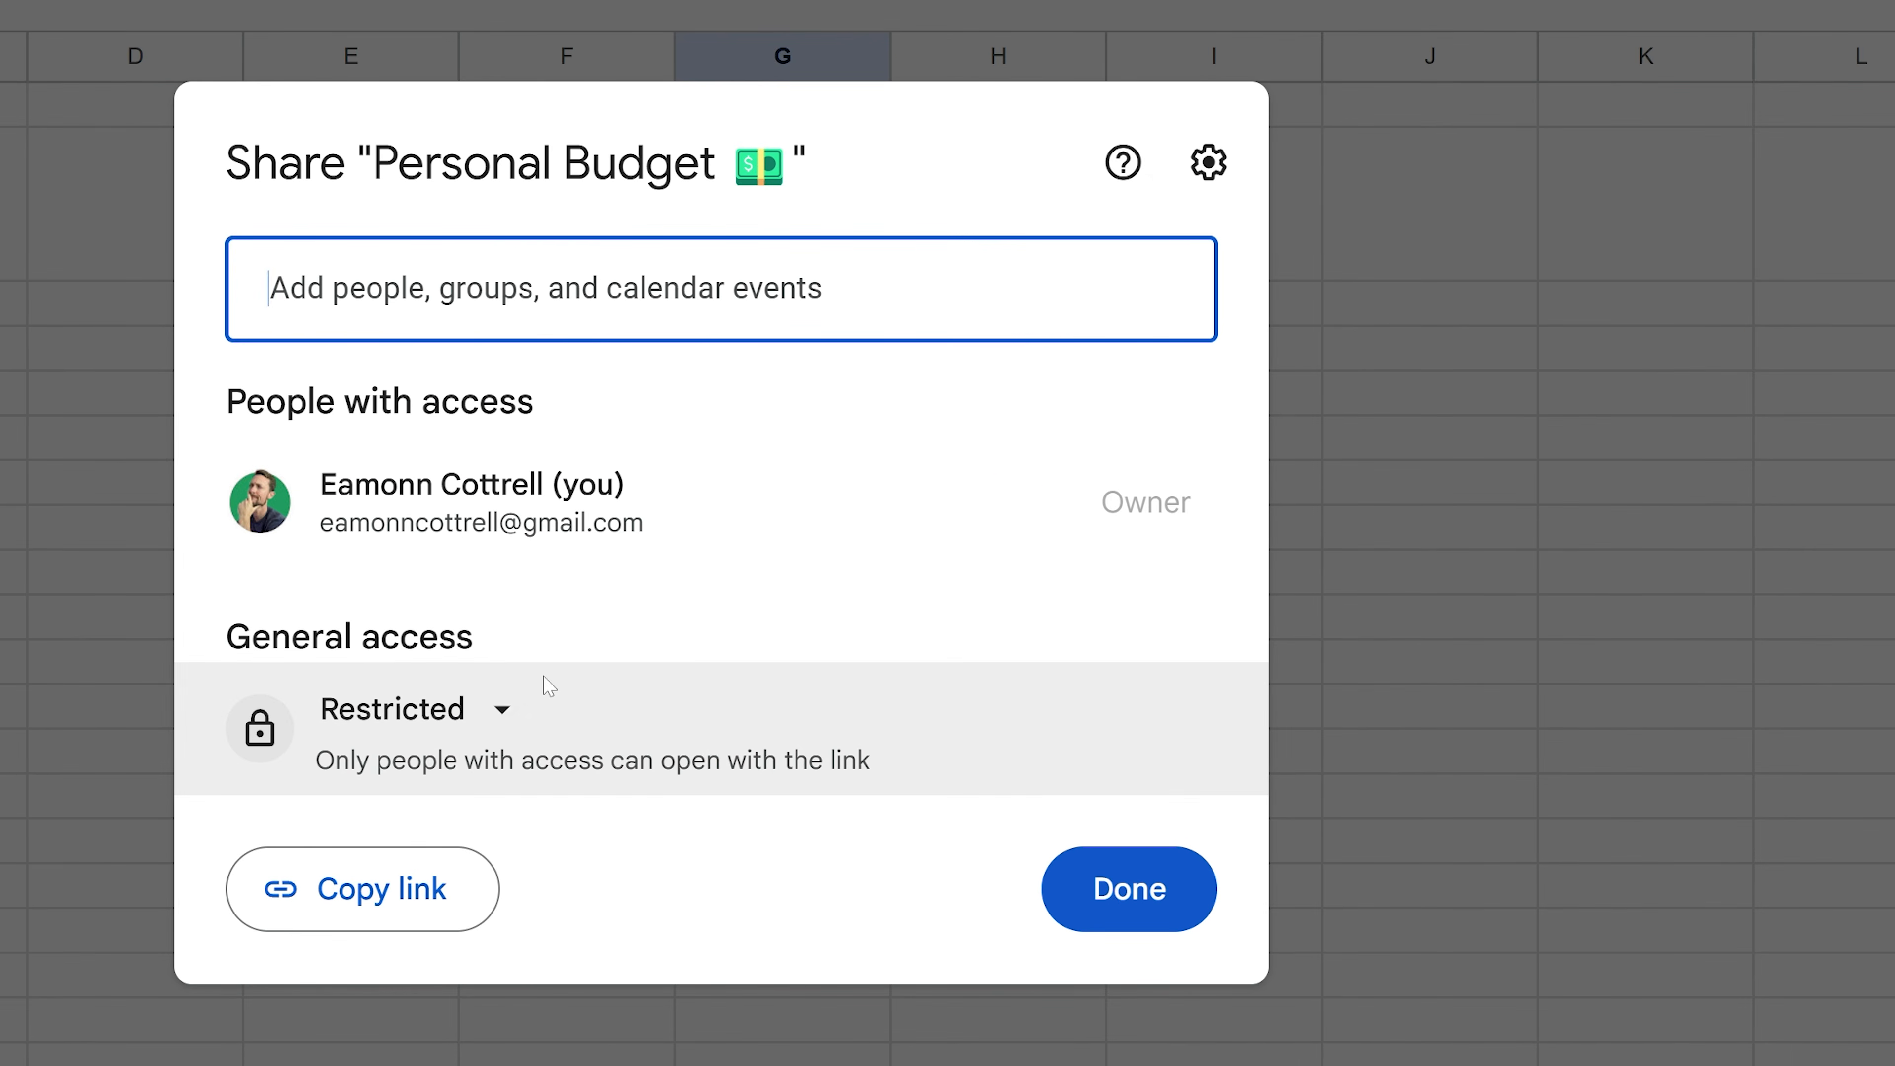
left_click(512, 321)
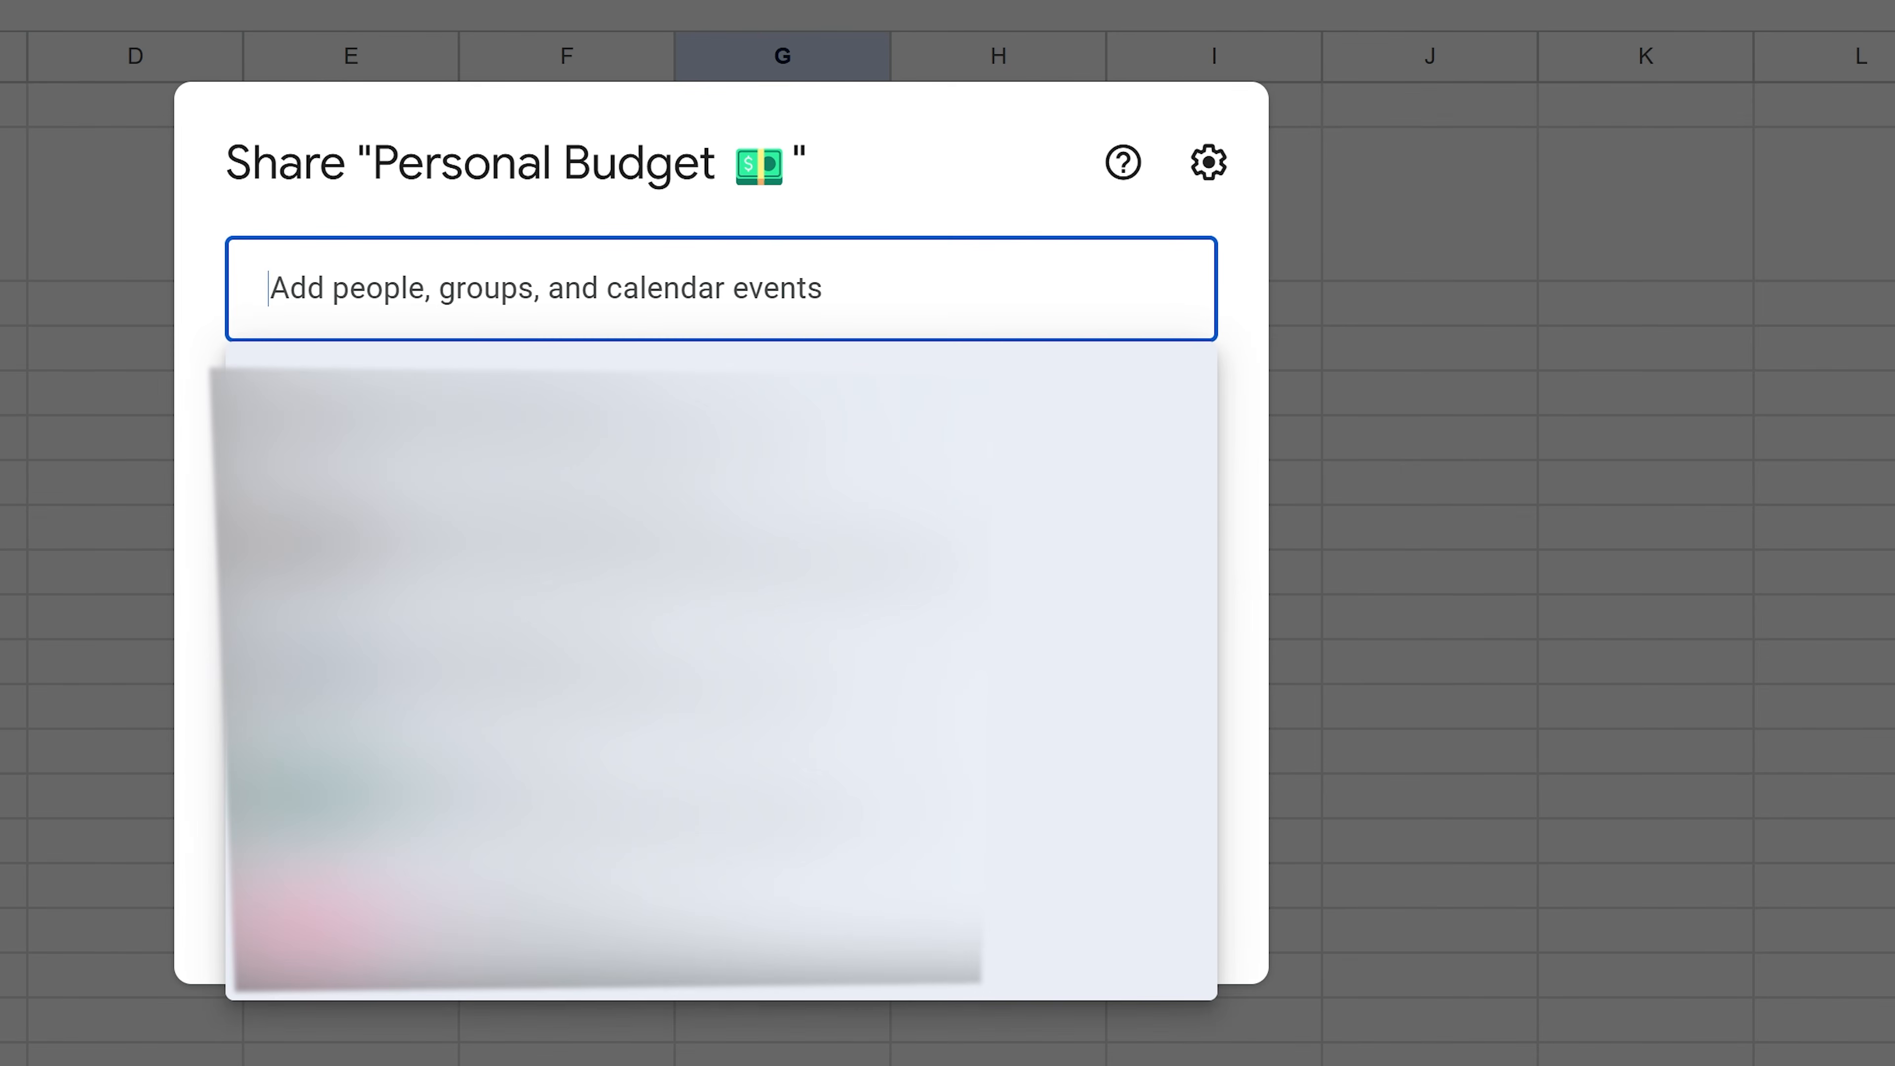
left_click(721, 209)
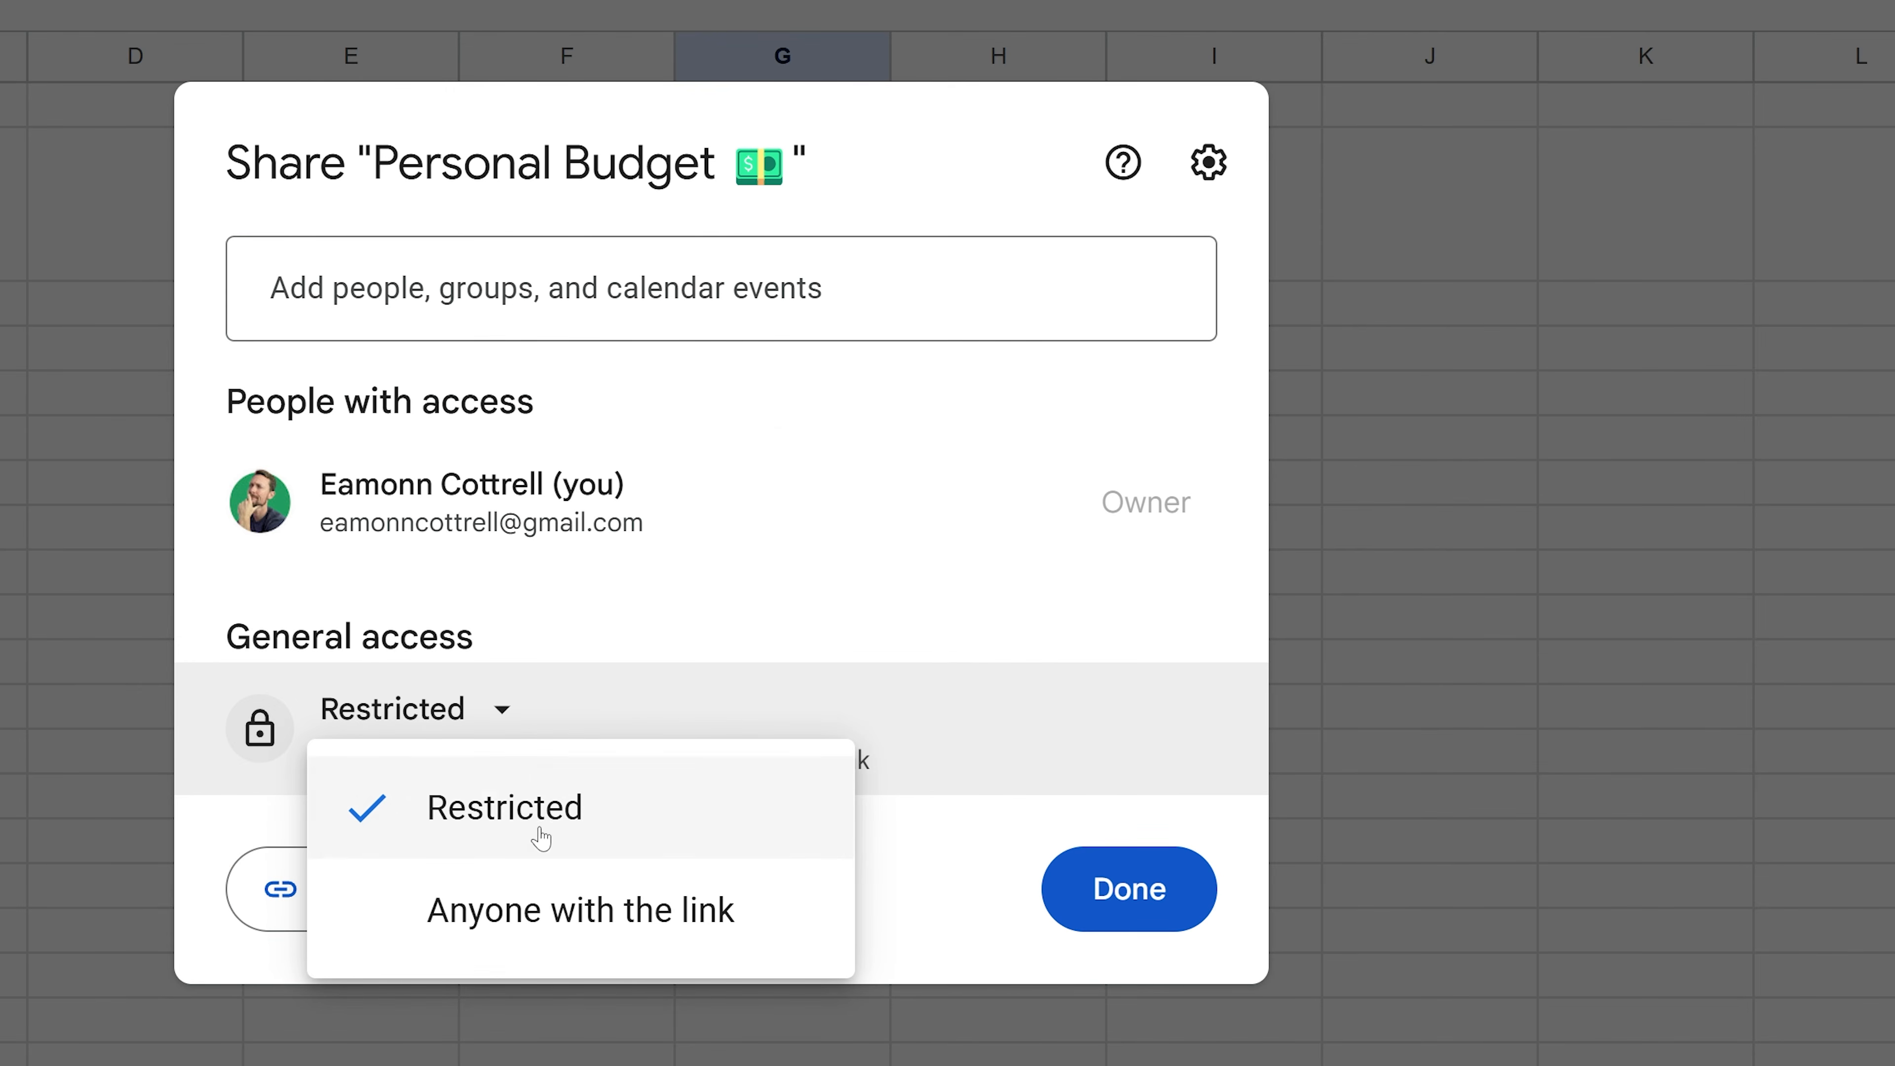
left_click(477, 909)
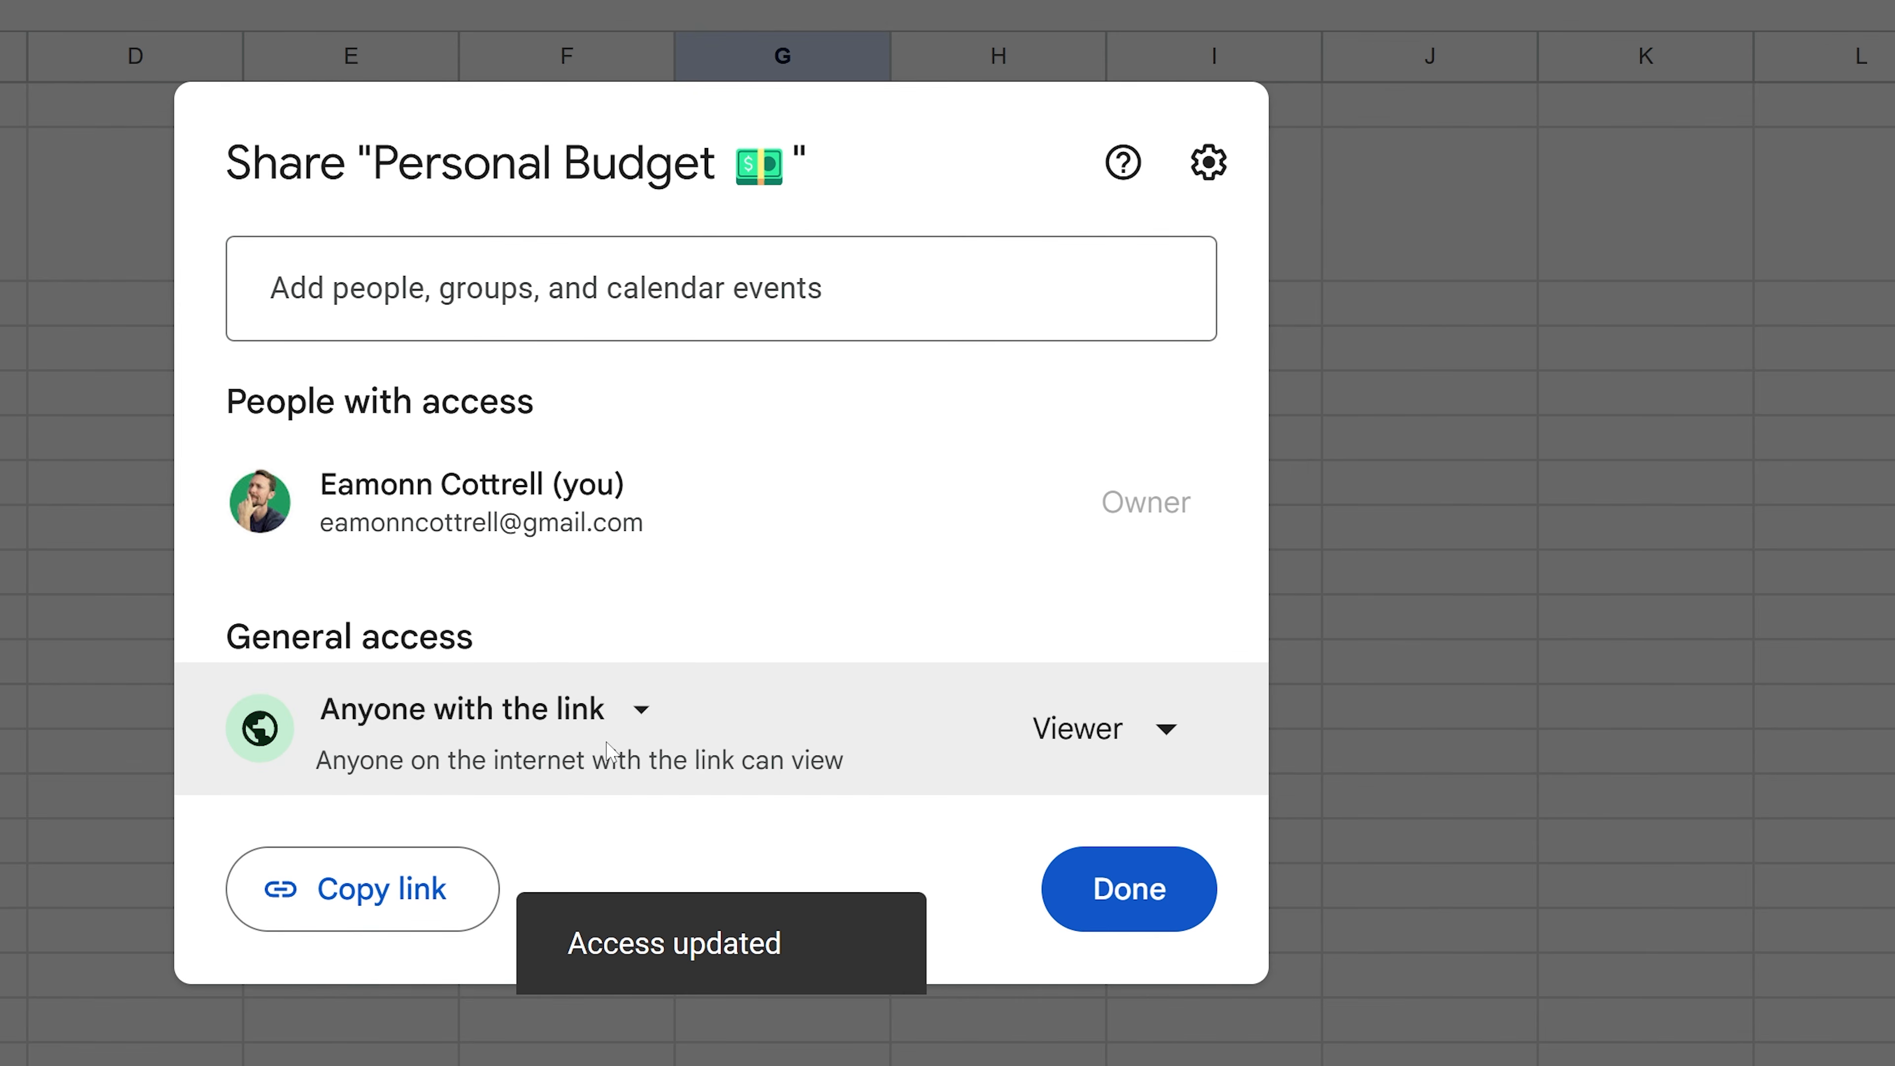
left_click(1080, 731)
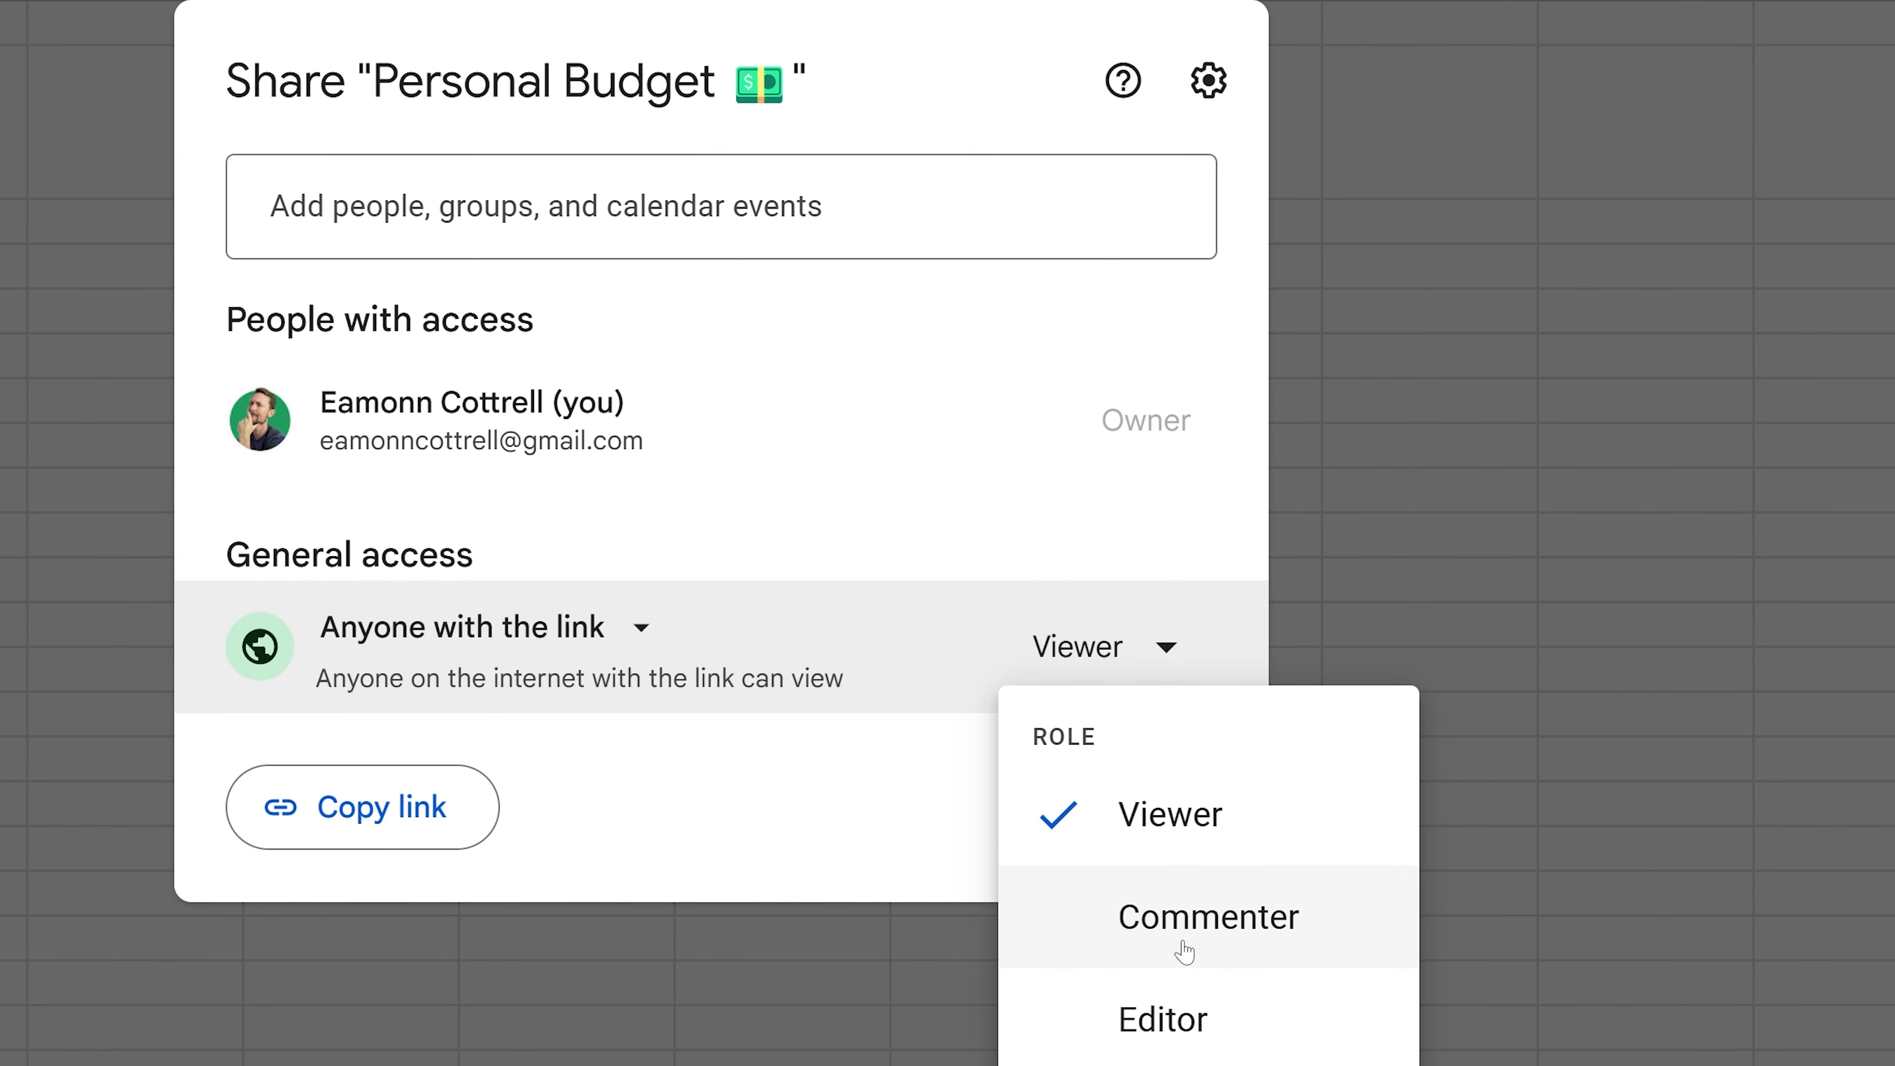
left_click(1217, 1021)
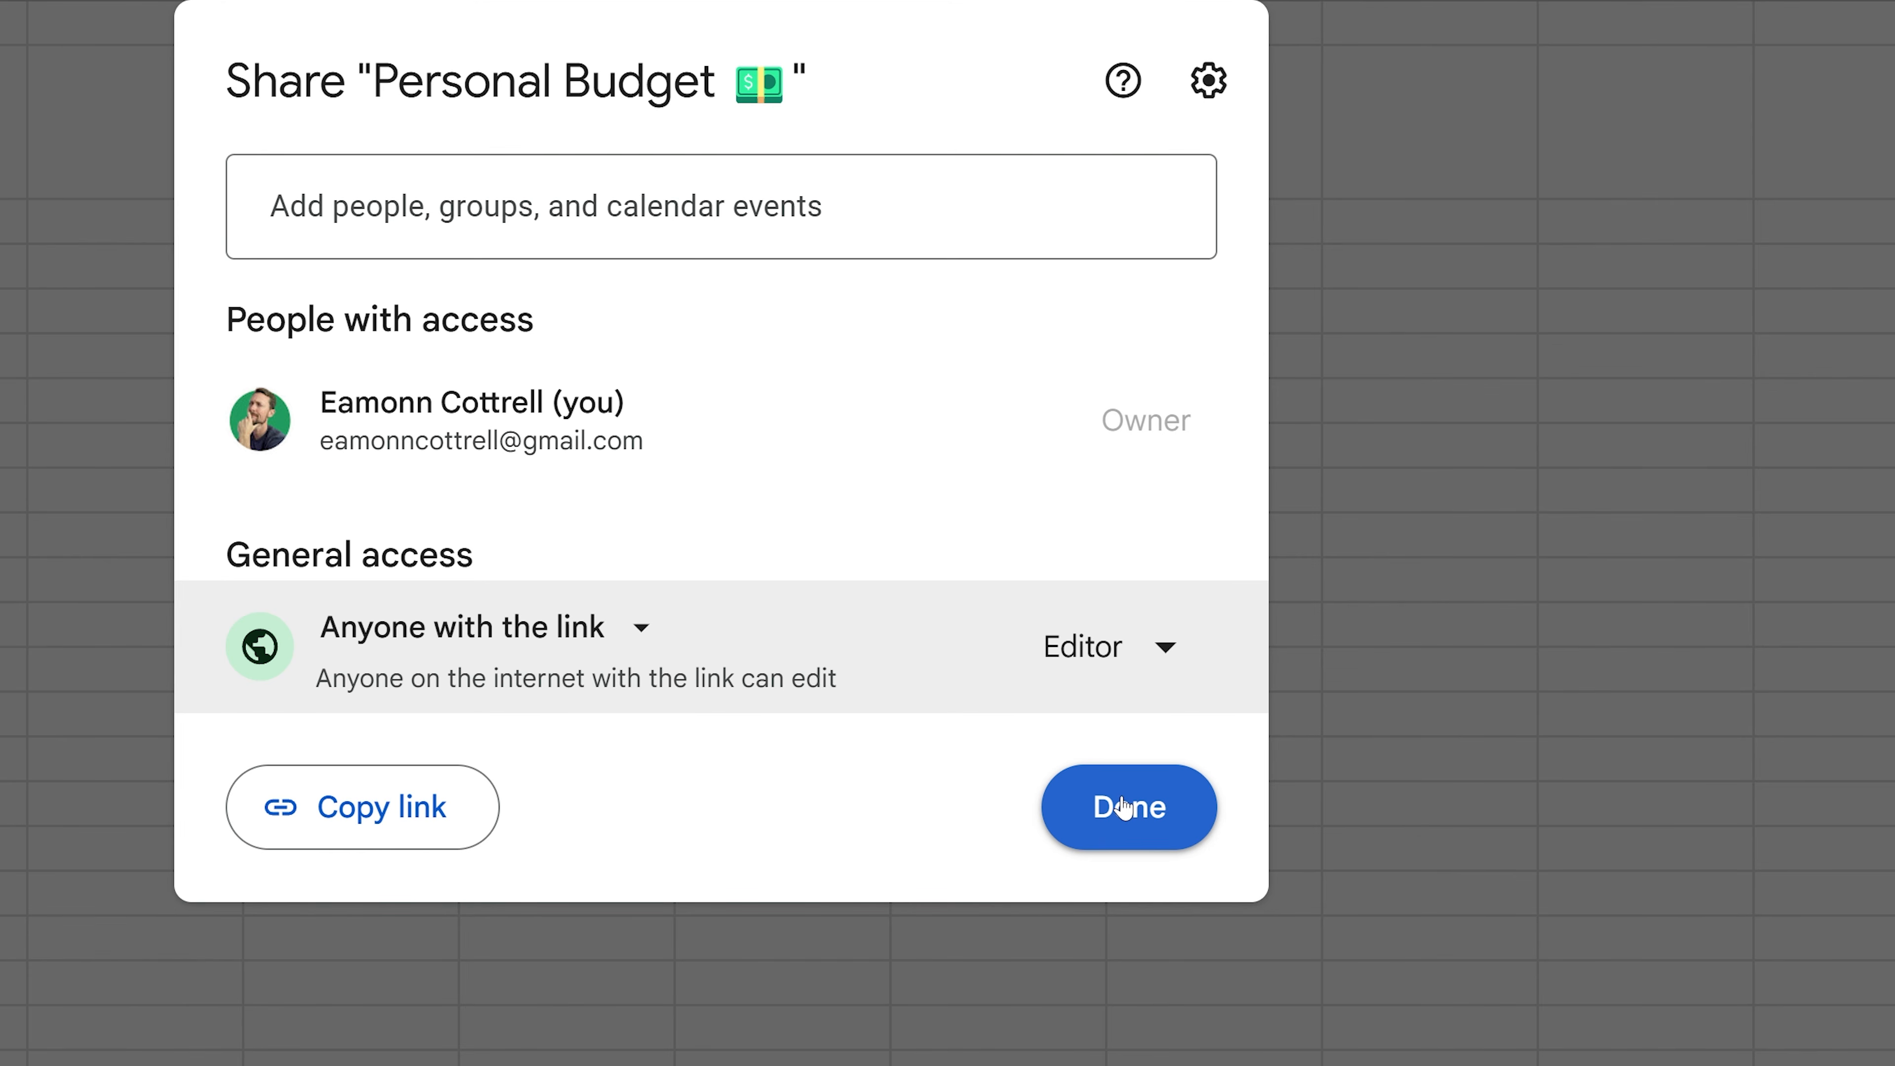
- Send an Editor invite to the second account's e-mail with the message 'Hey buddy, here's a sheet from the video course.'
left_click(716, 207)
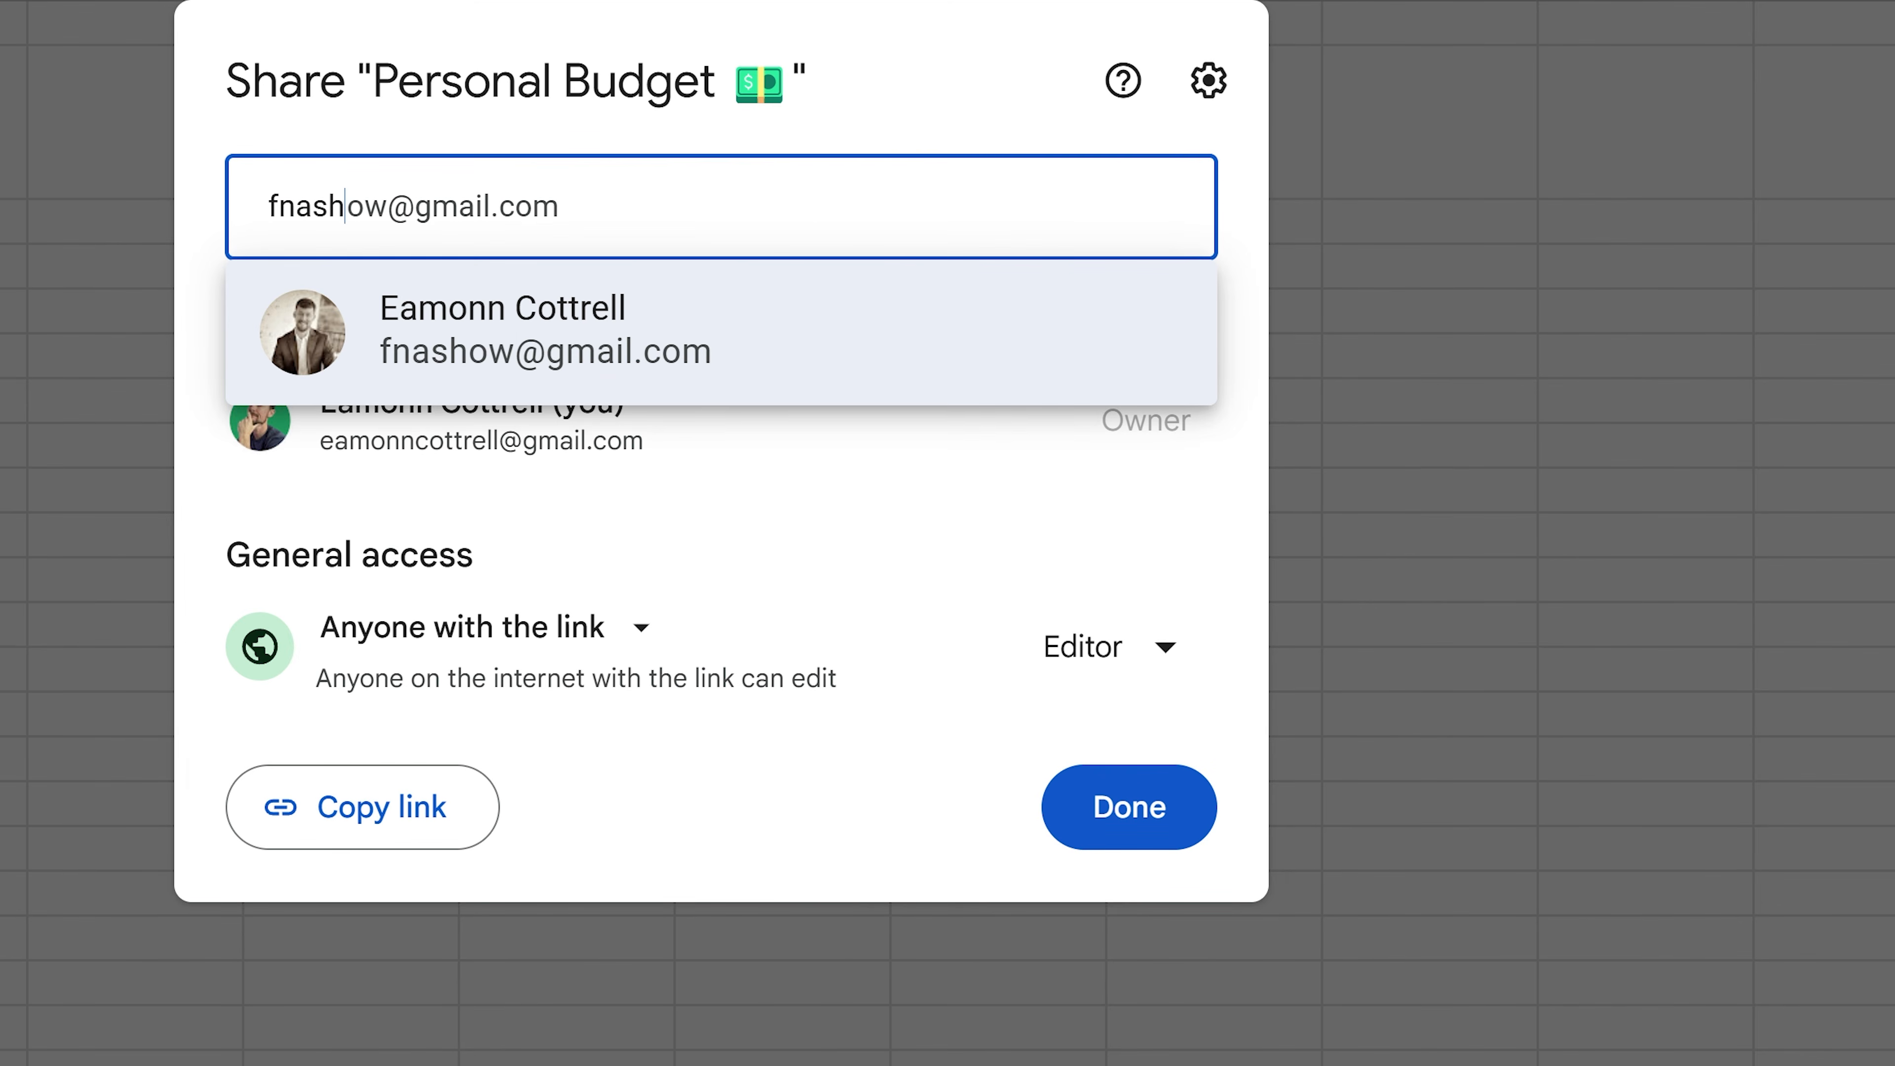
left_click(749, 297)
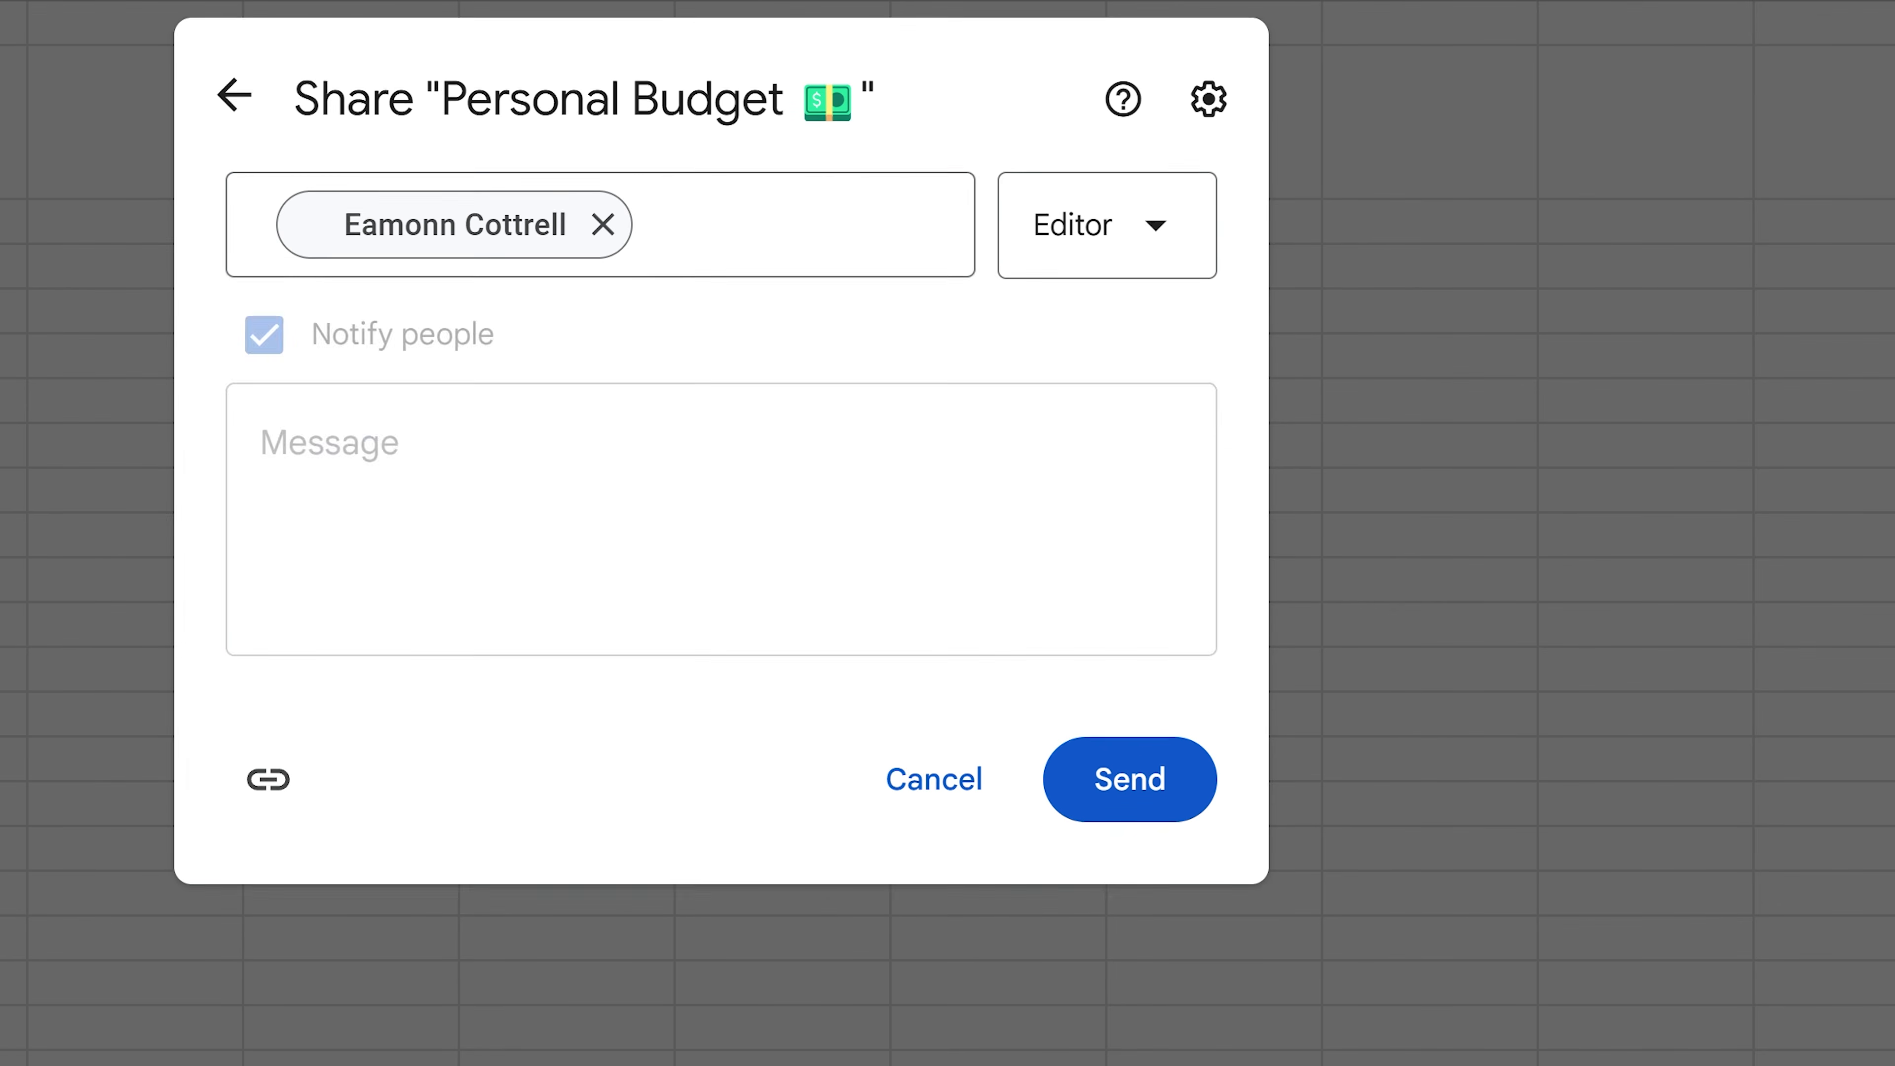
left_click(721, 515)
type("He")
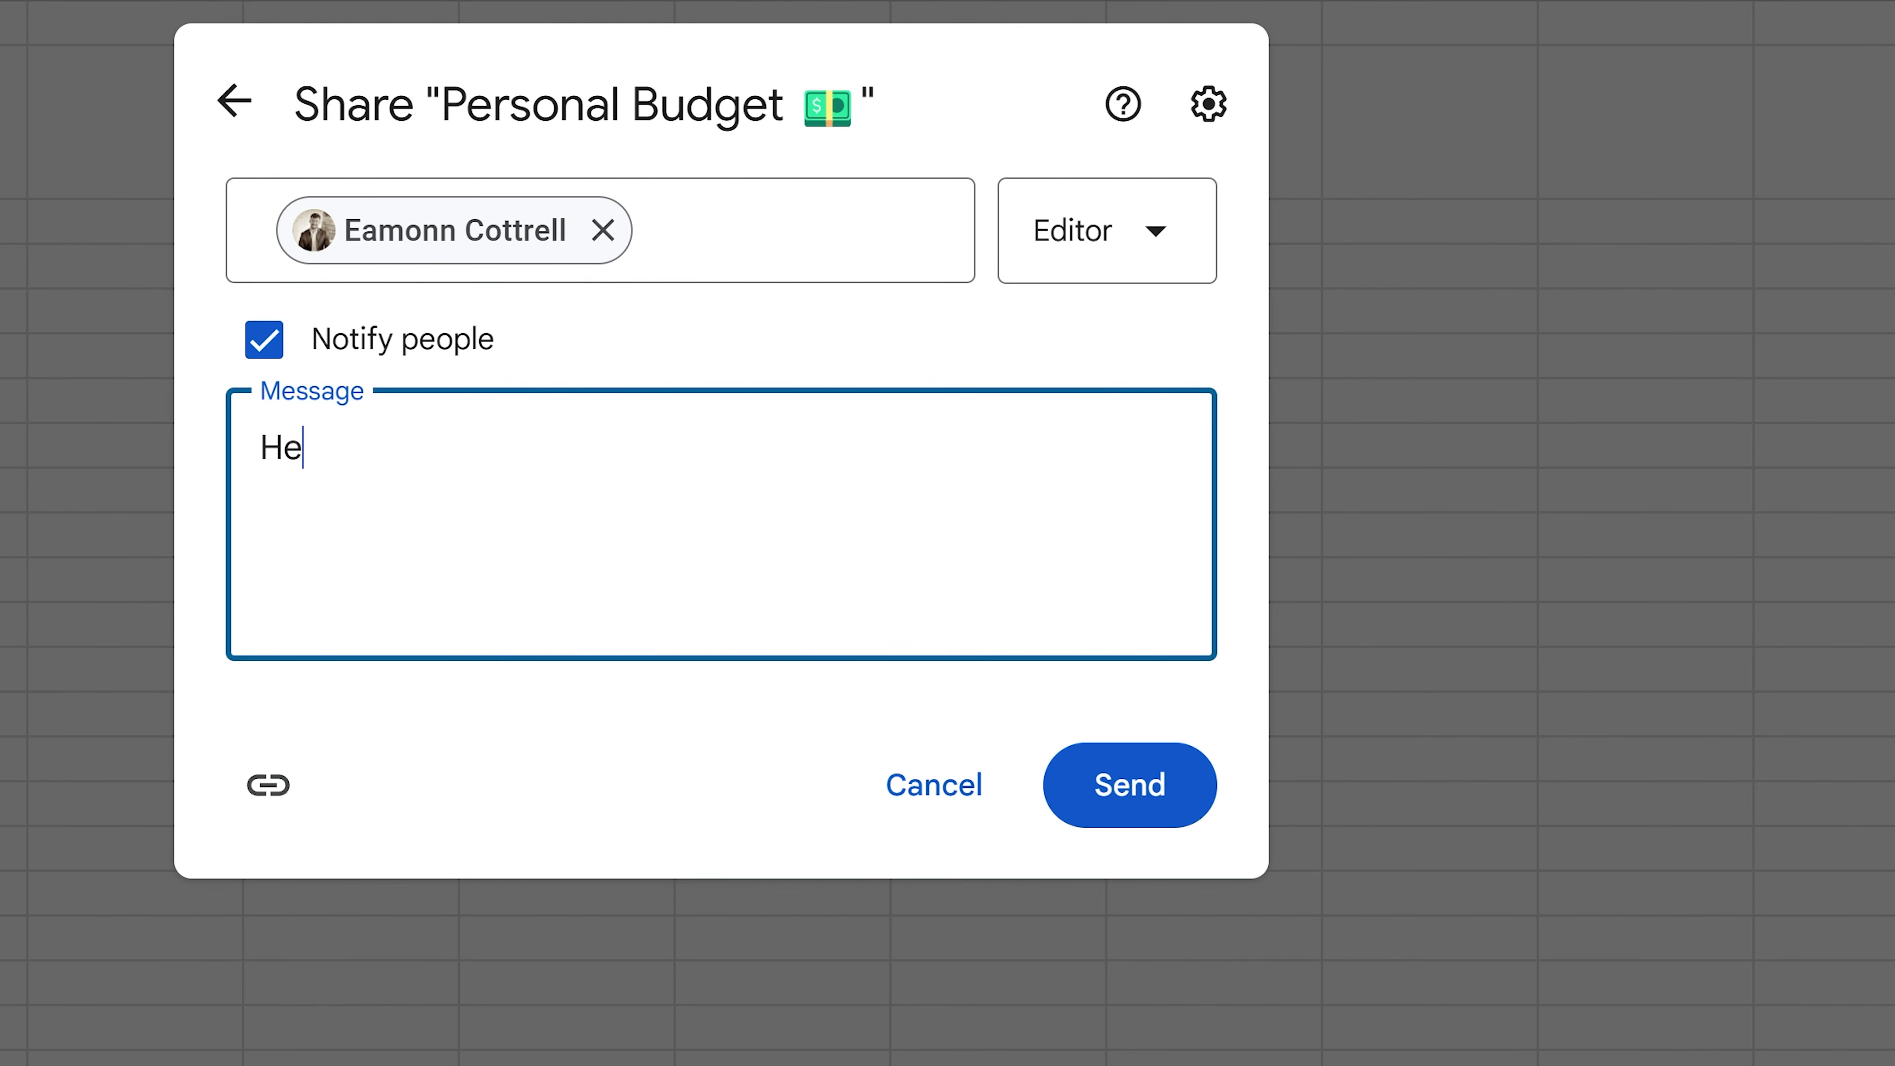
type("y buddy, here's a")
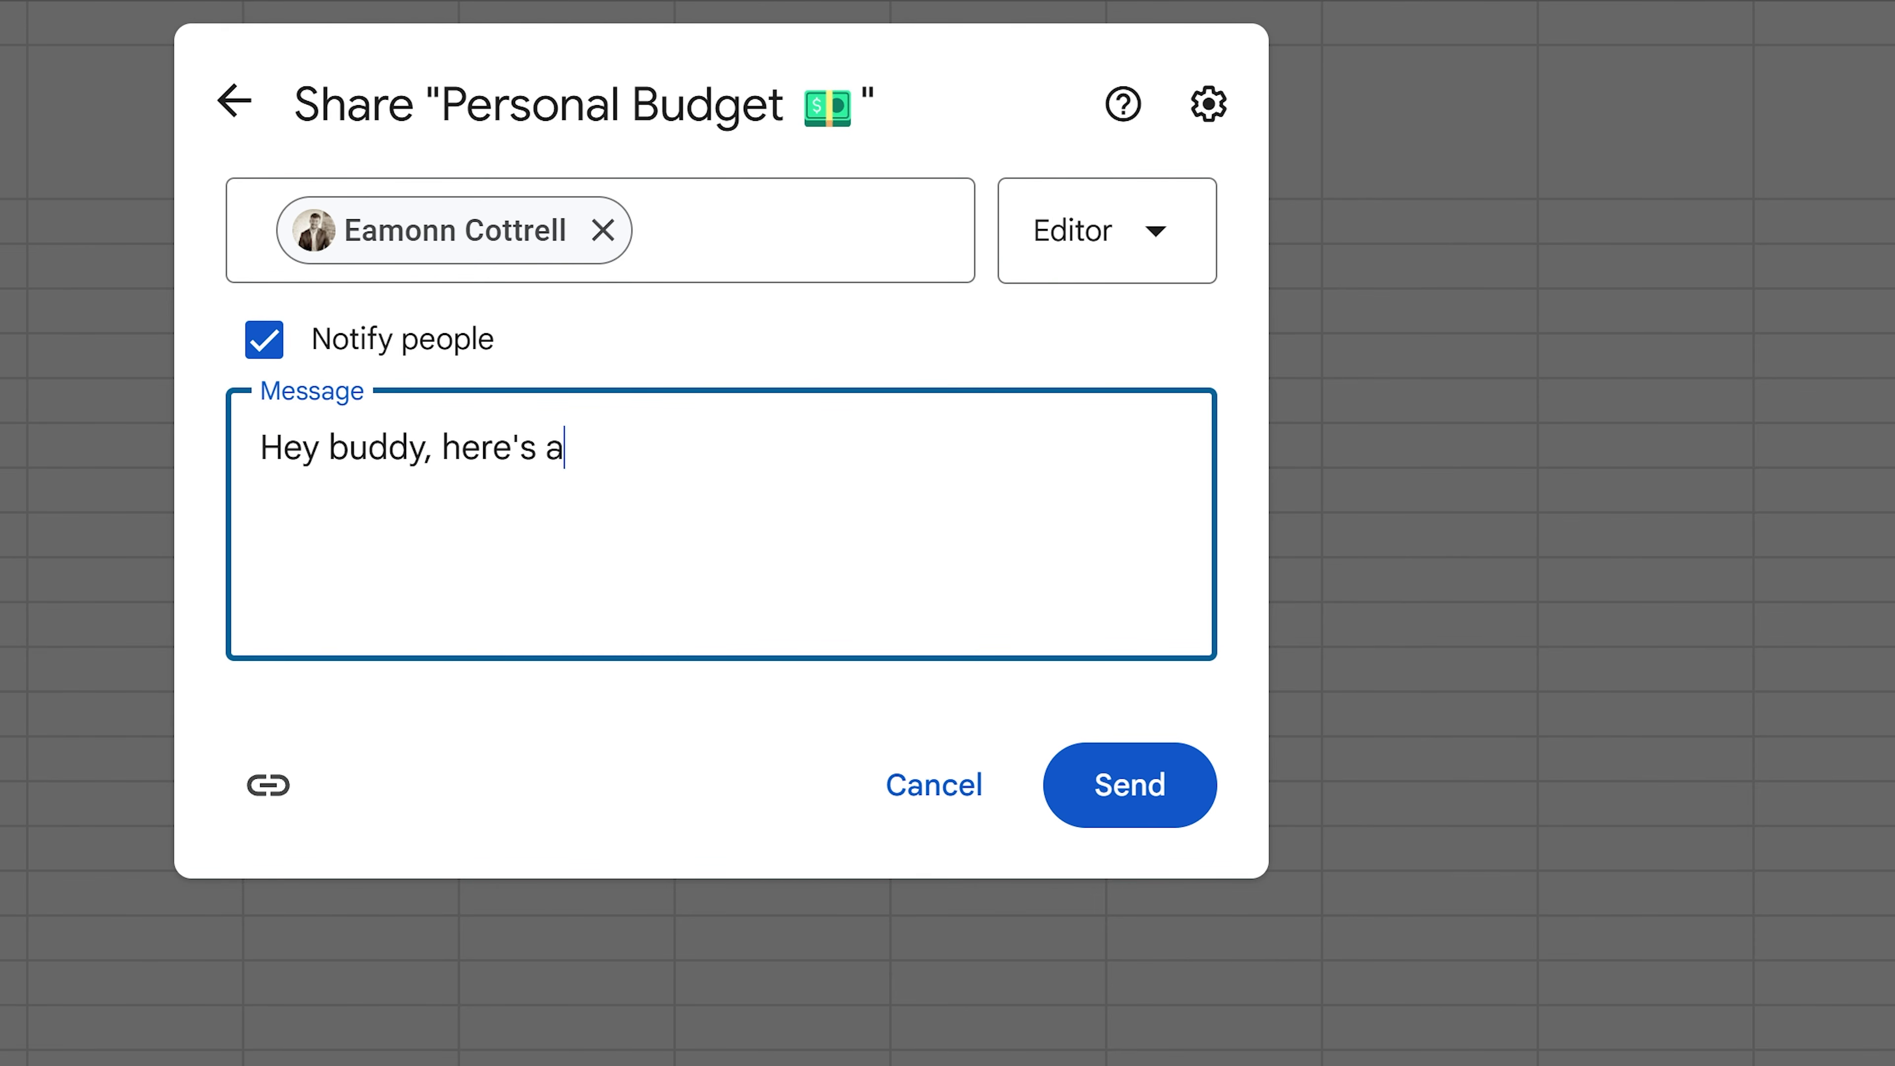
type(" sheet from the vi")
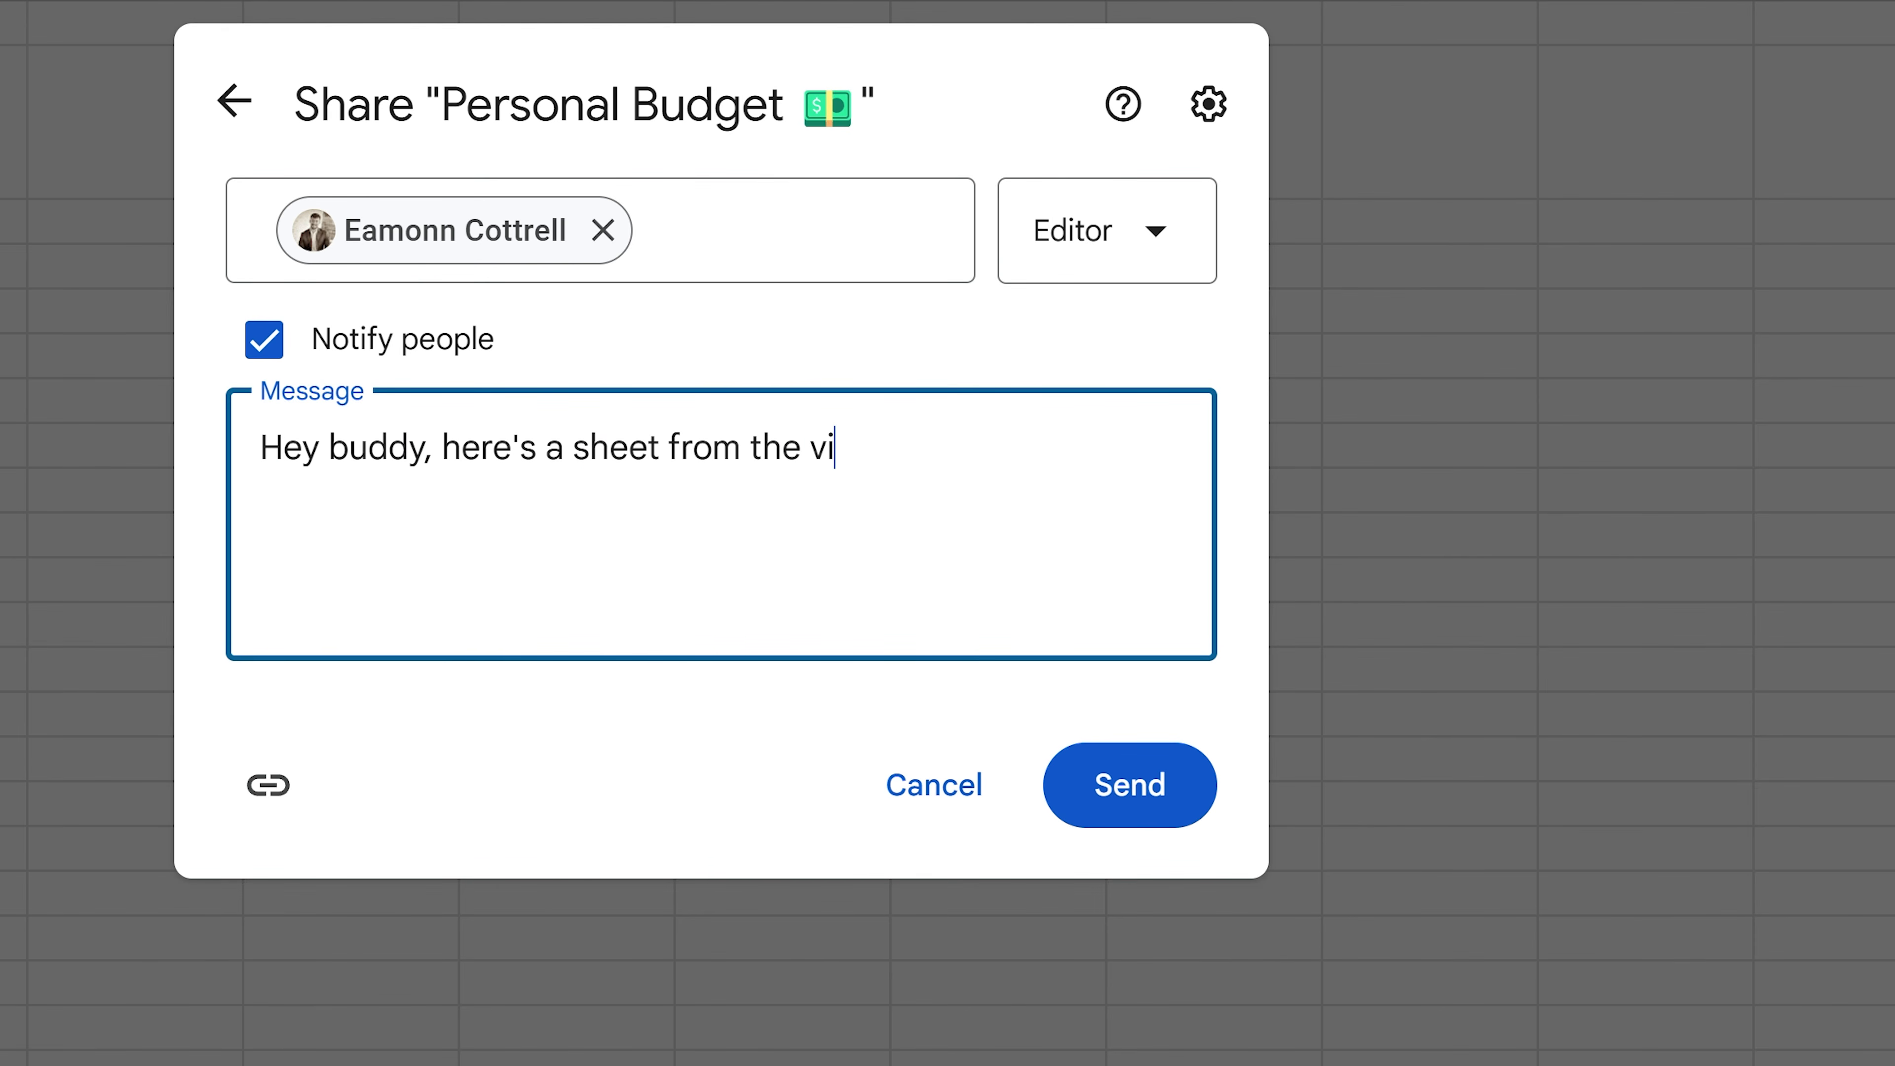
type("deo course.")
left_click(1099, 774)
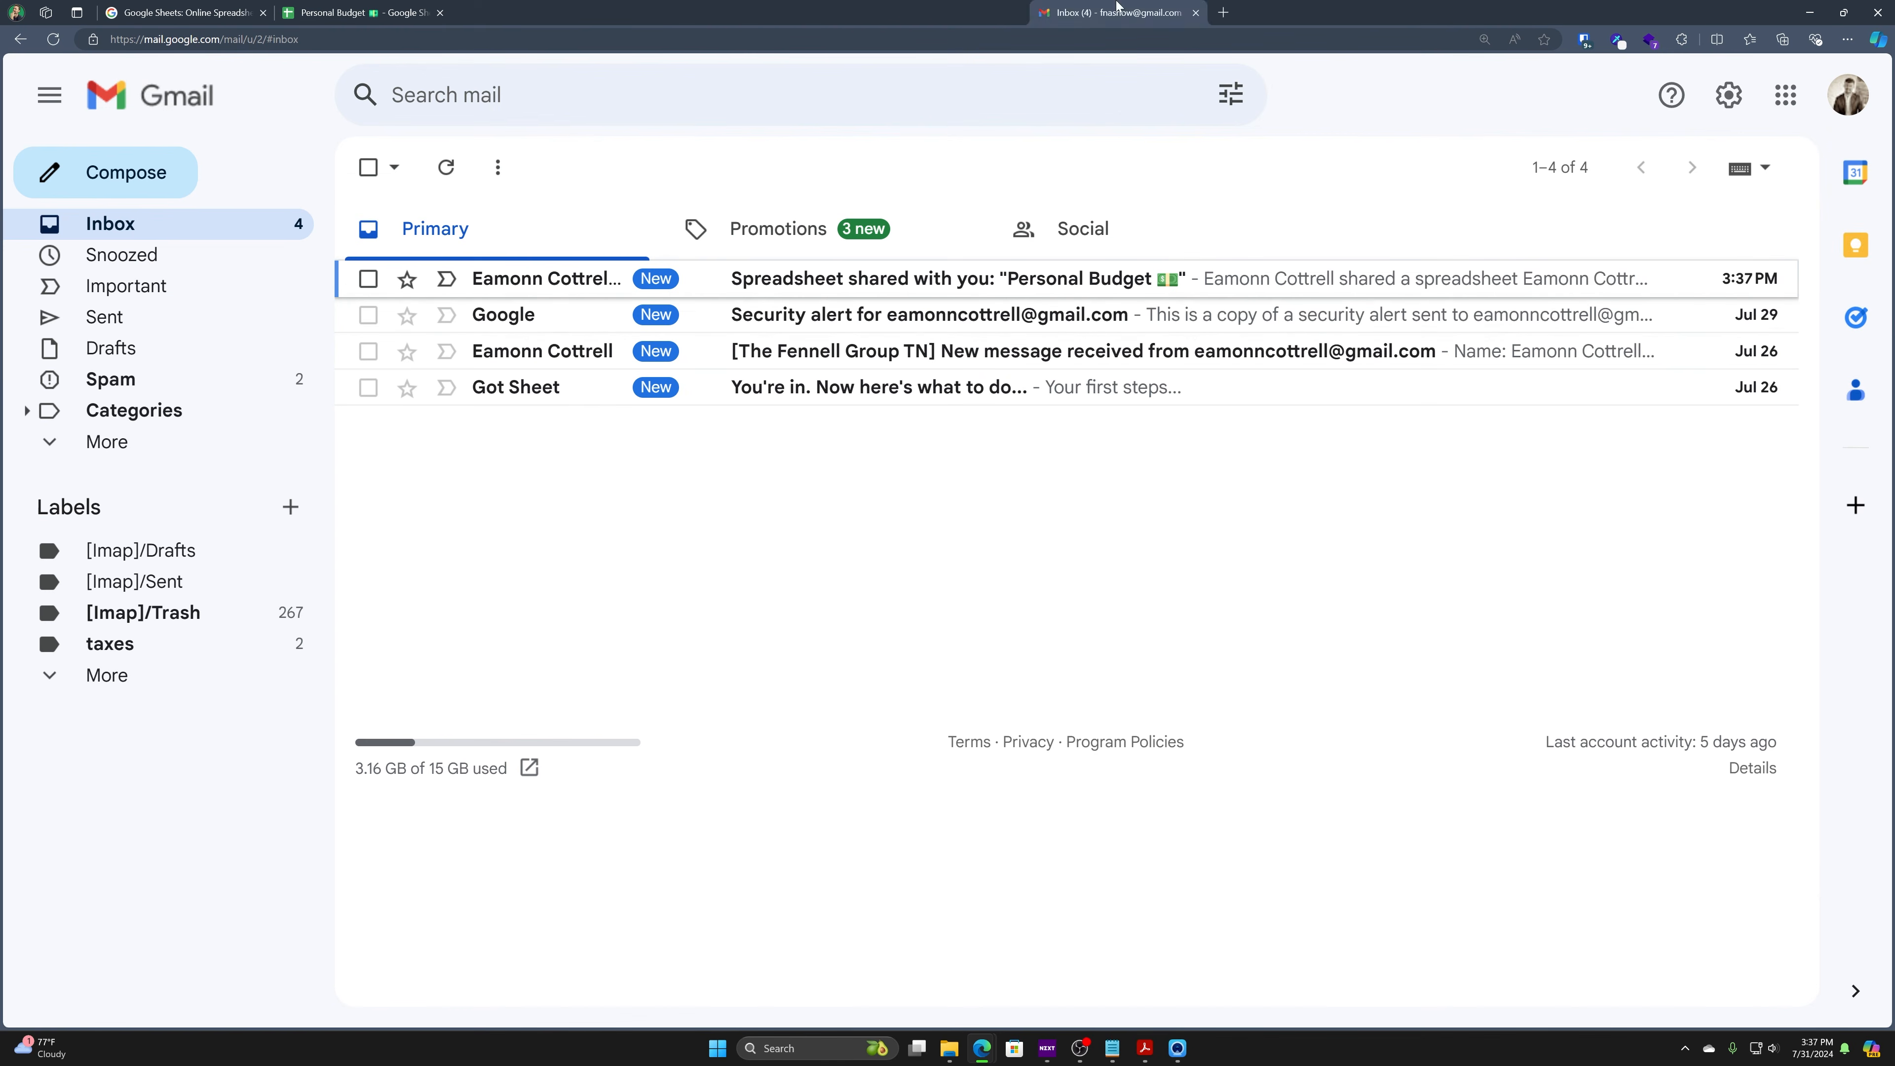
left_click_drag(1116, 6, 1112, 9)
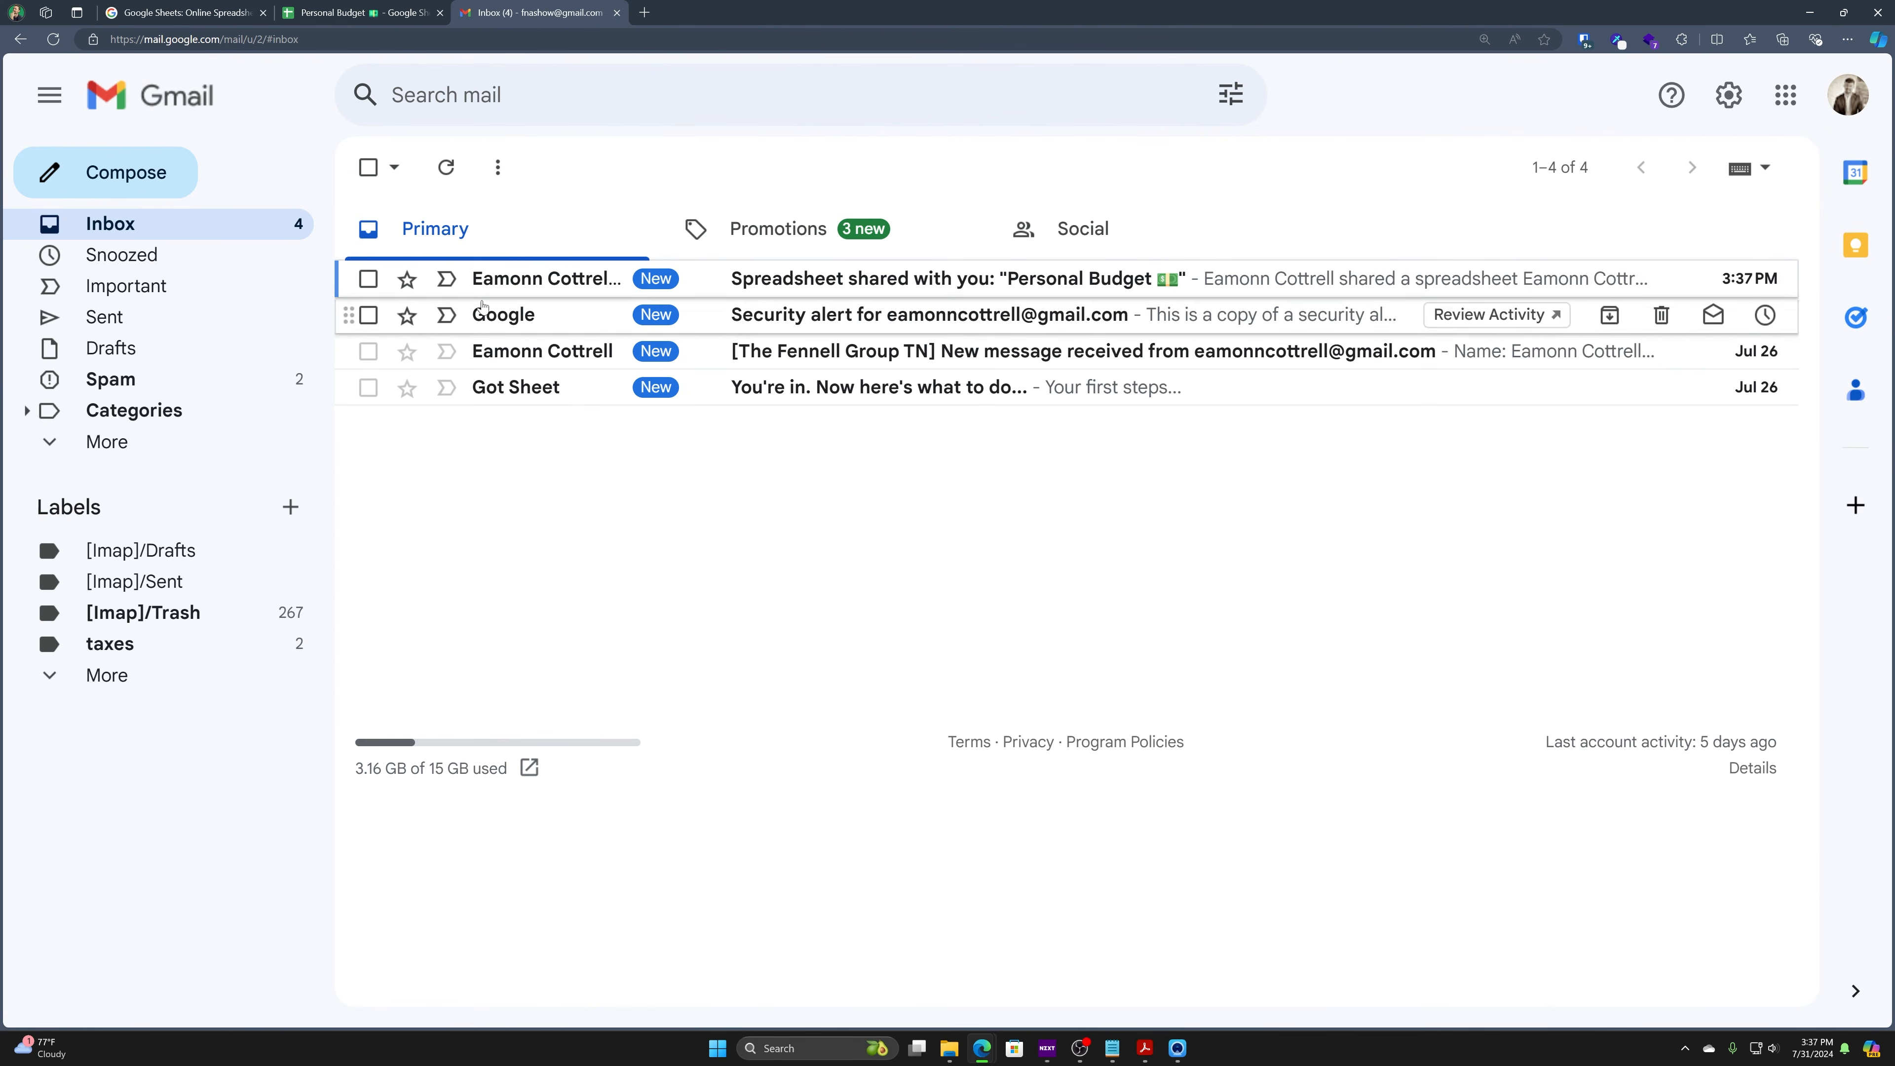
- Open the 'Spreadsheet shared with you' email, dismiss the dynamic email notice, and click Open
left_click(500, 282)
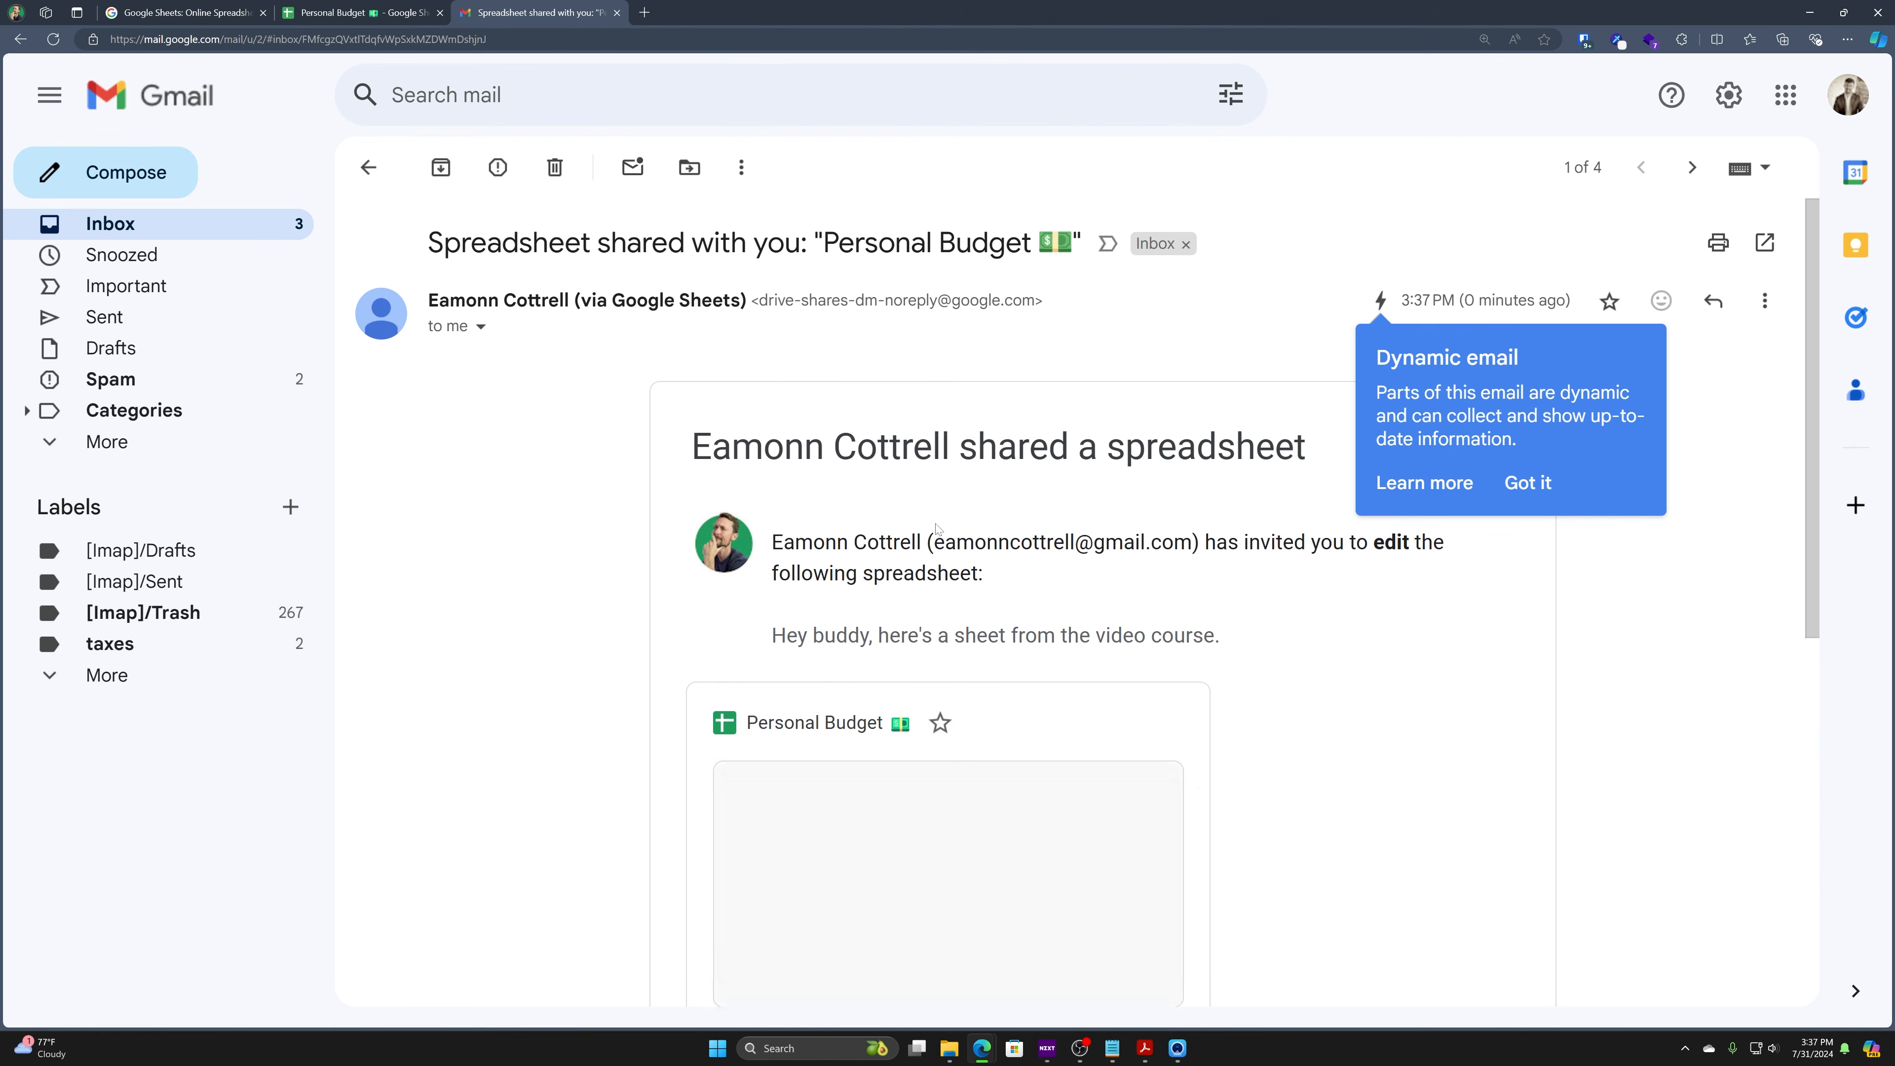
left_click(1535, 486)
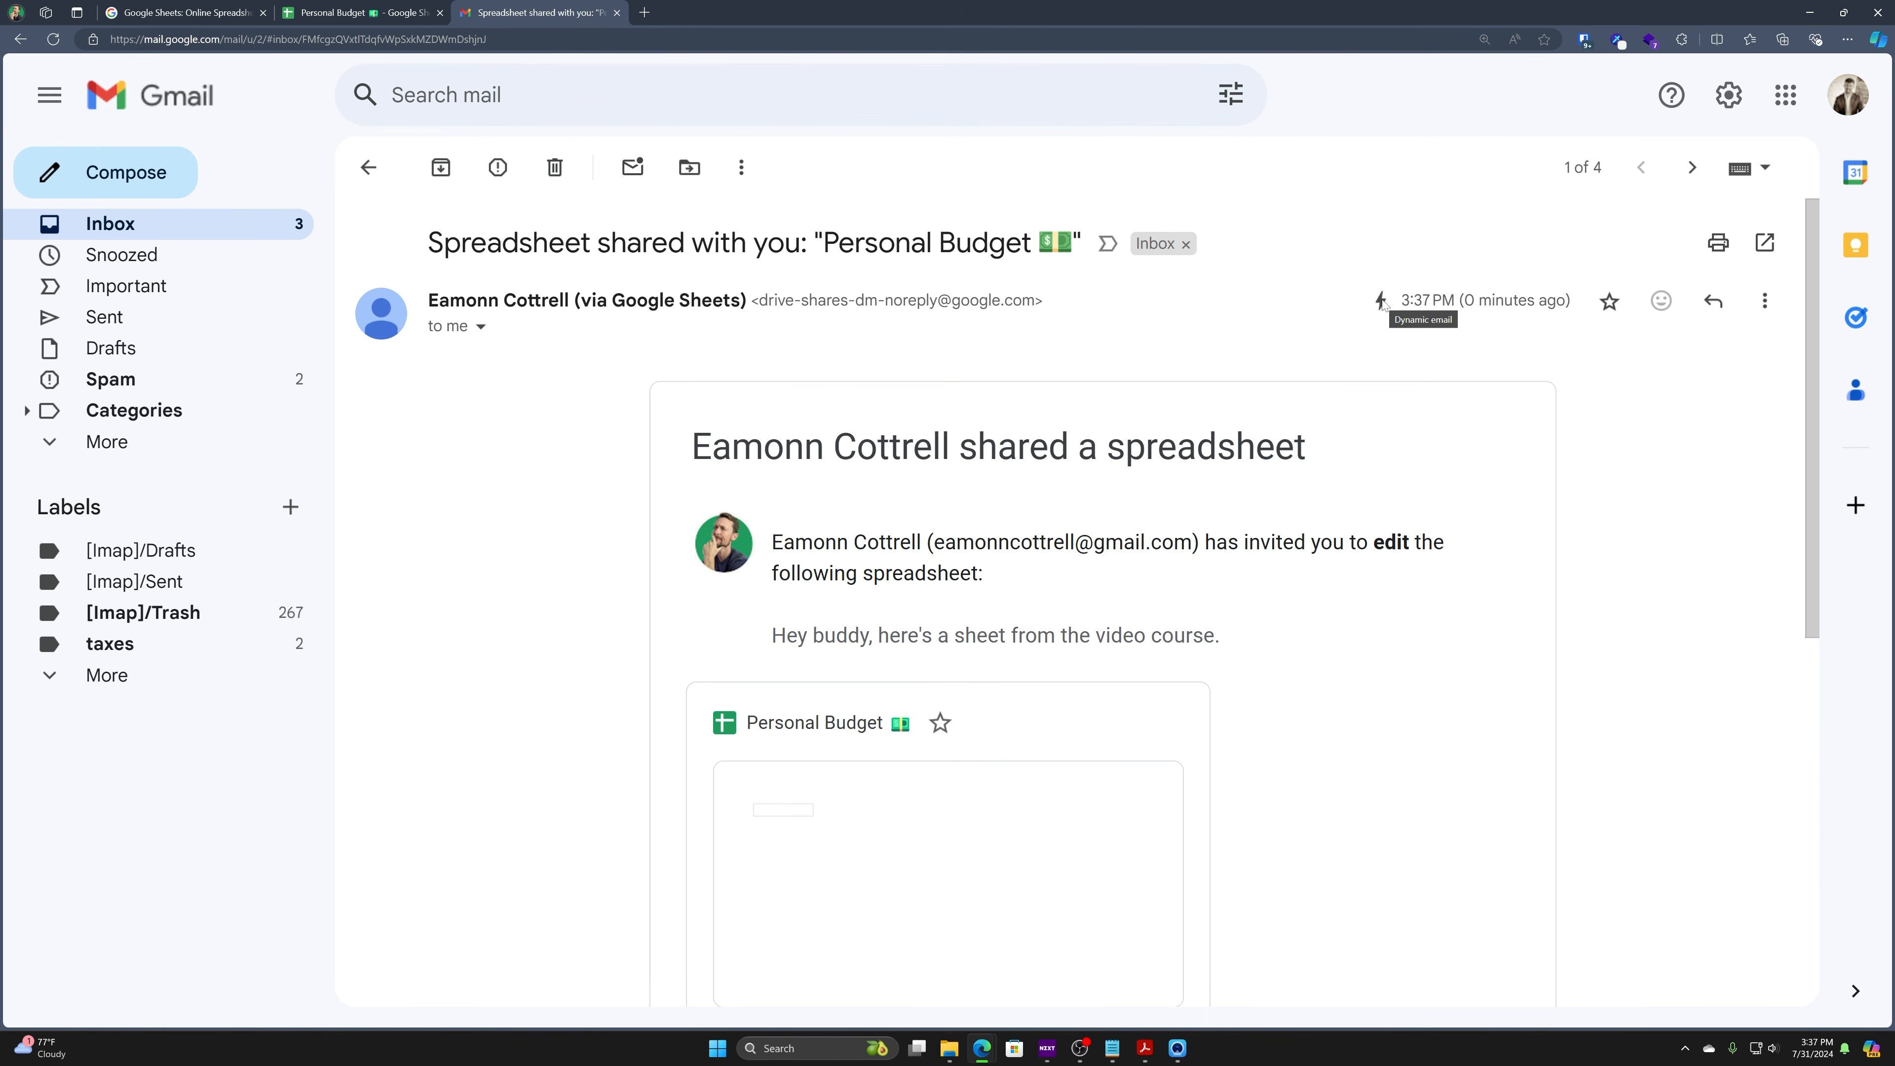
scroll(901, 495, "down", 3)
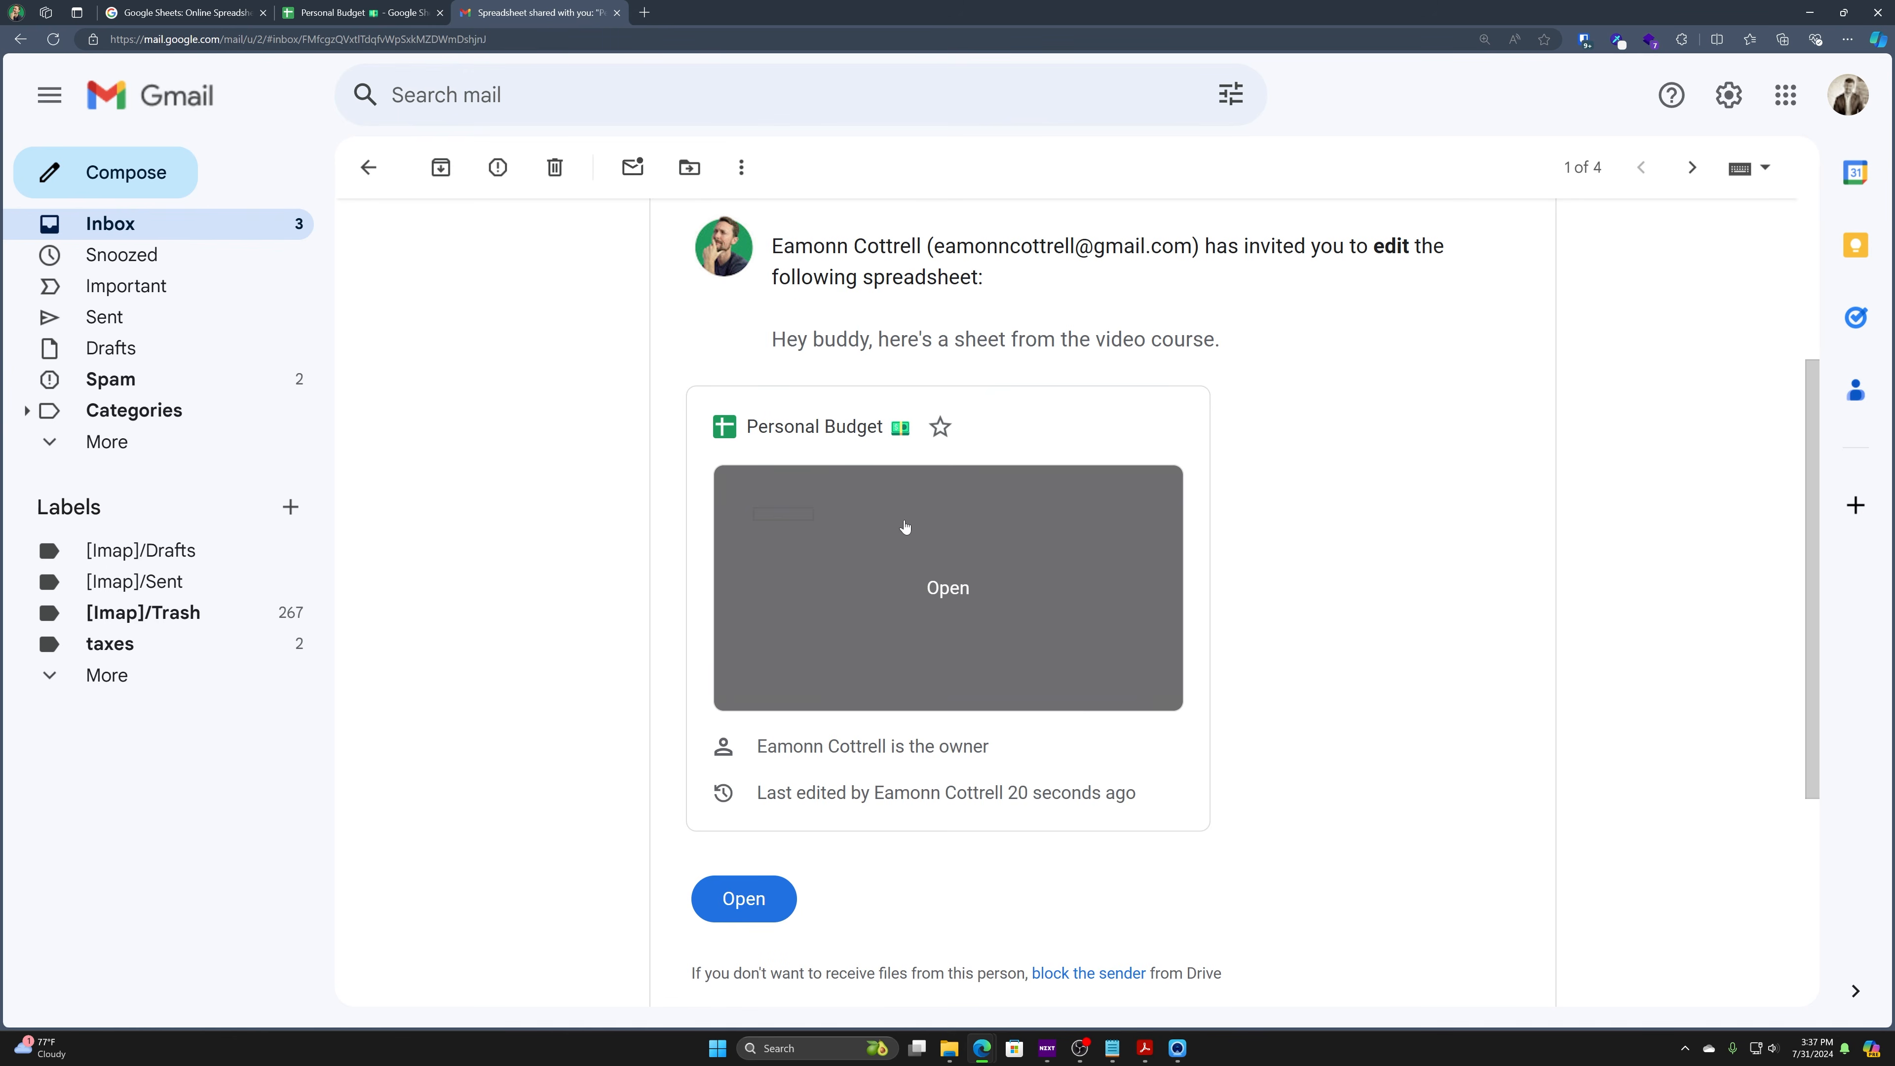
scroll(1009, 641, "down", 3)
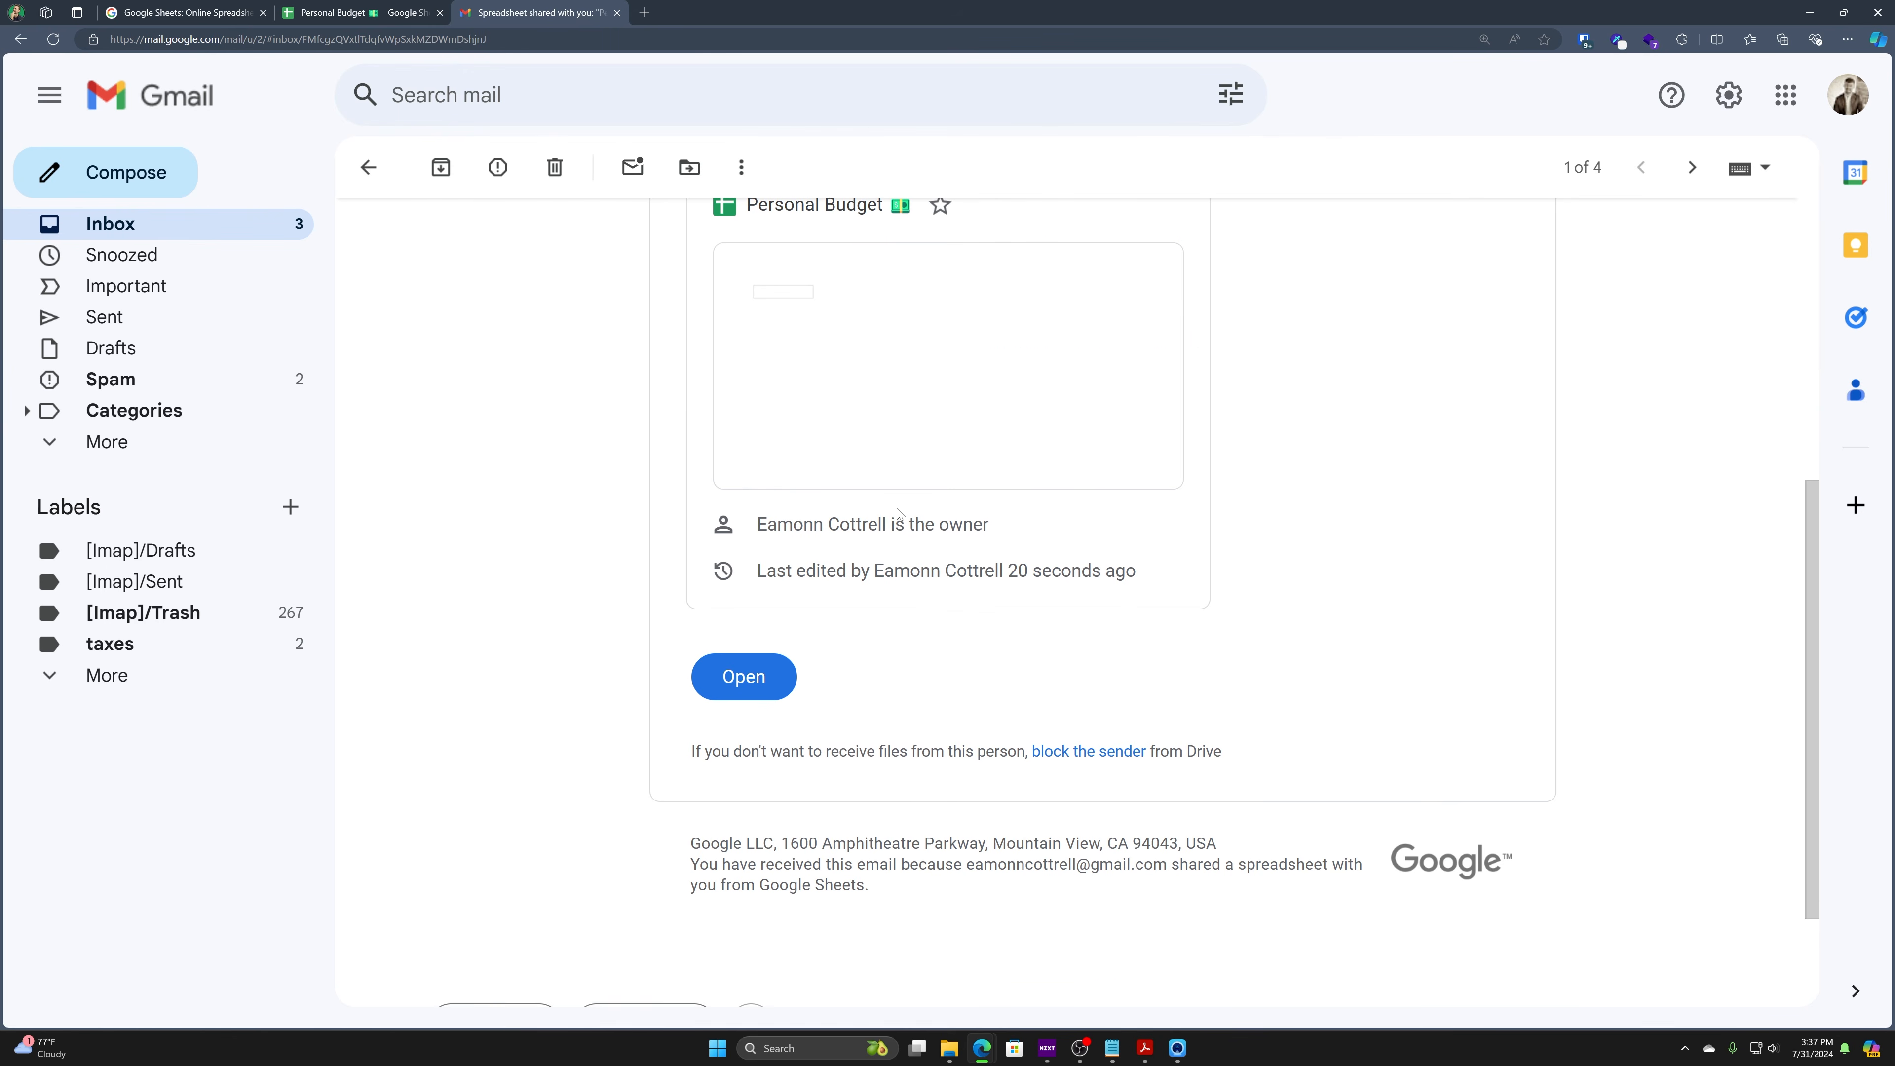
scroll(869, 646, "up", 3)
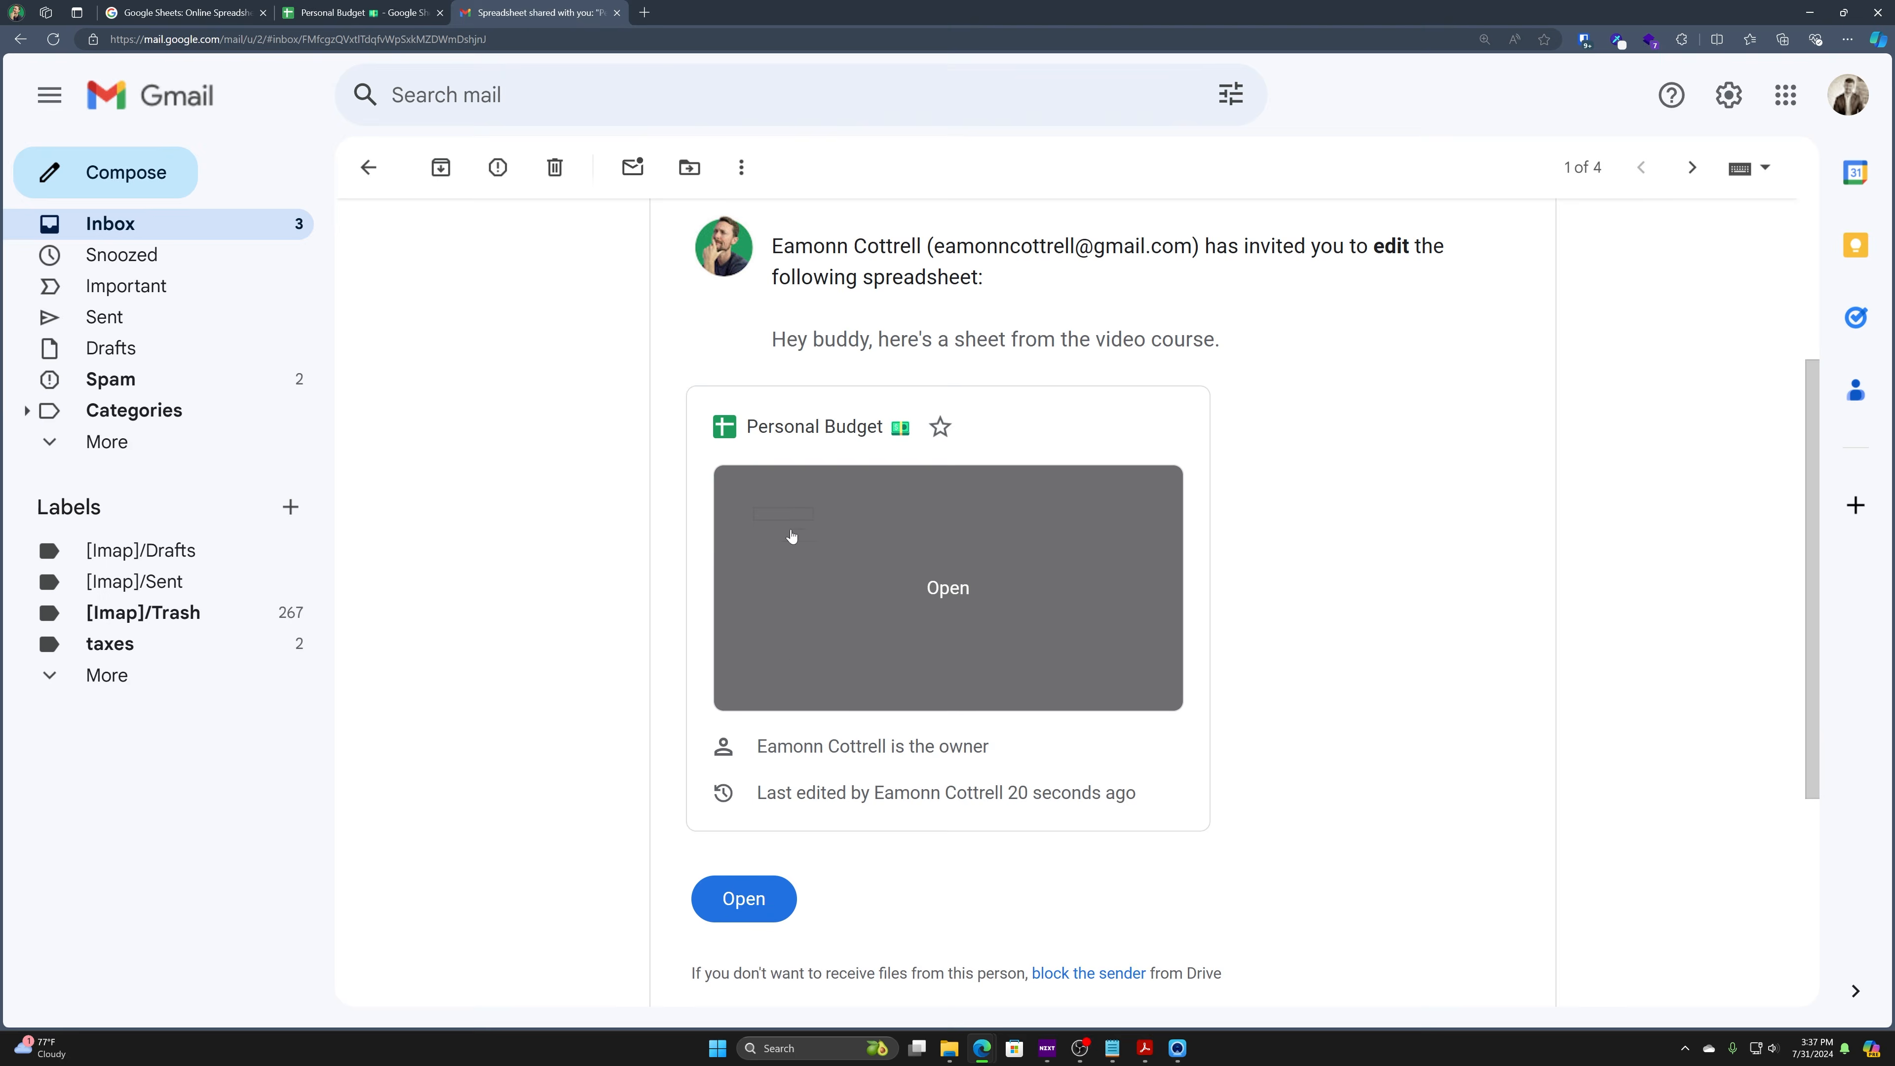
left_click(743, 899)
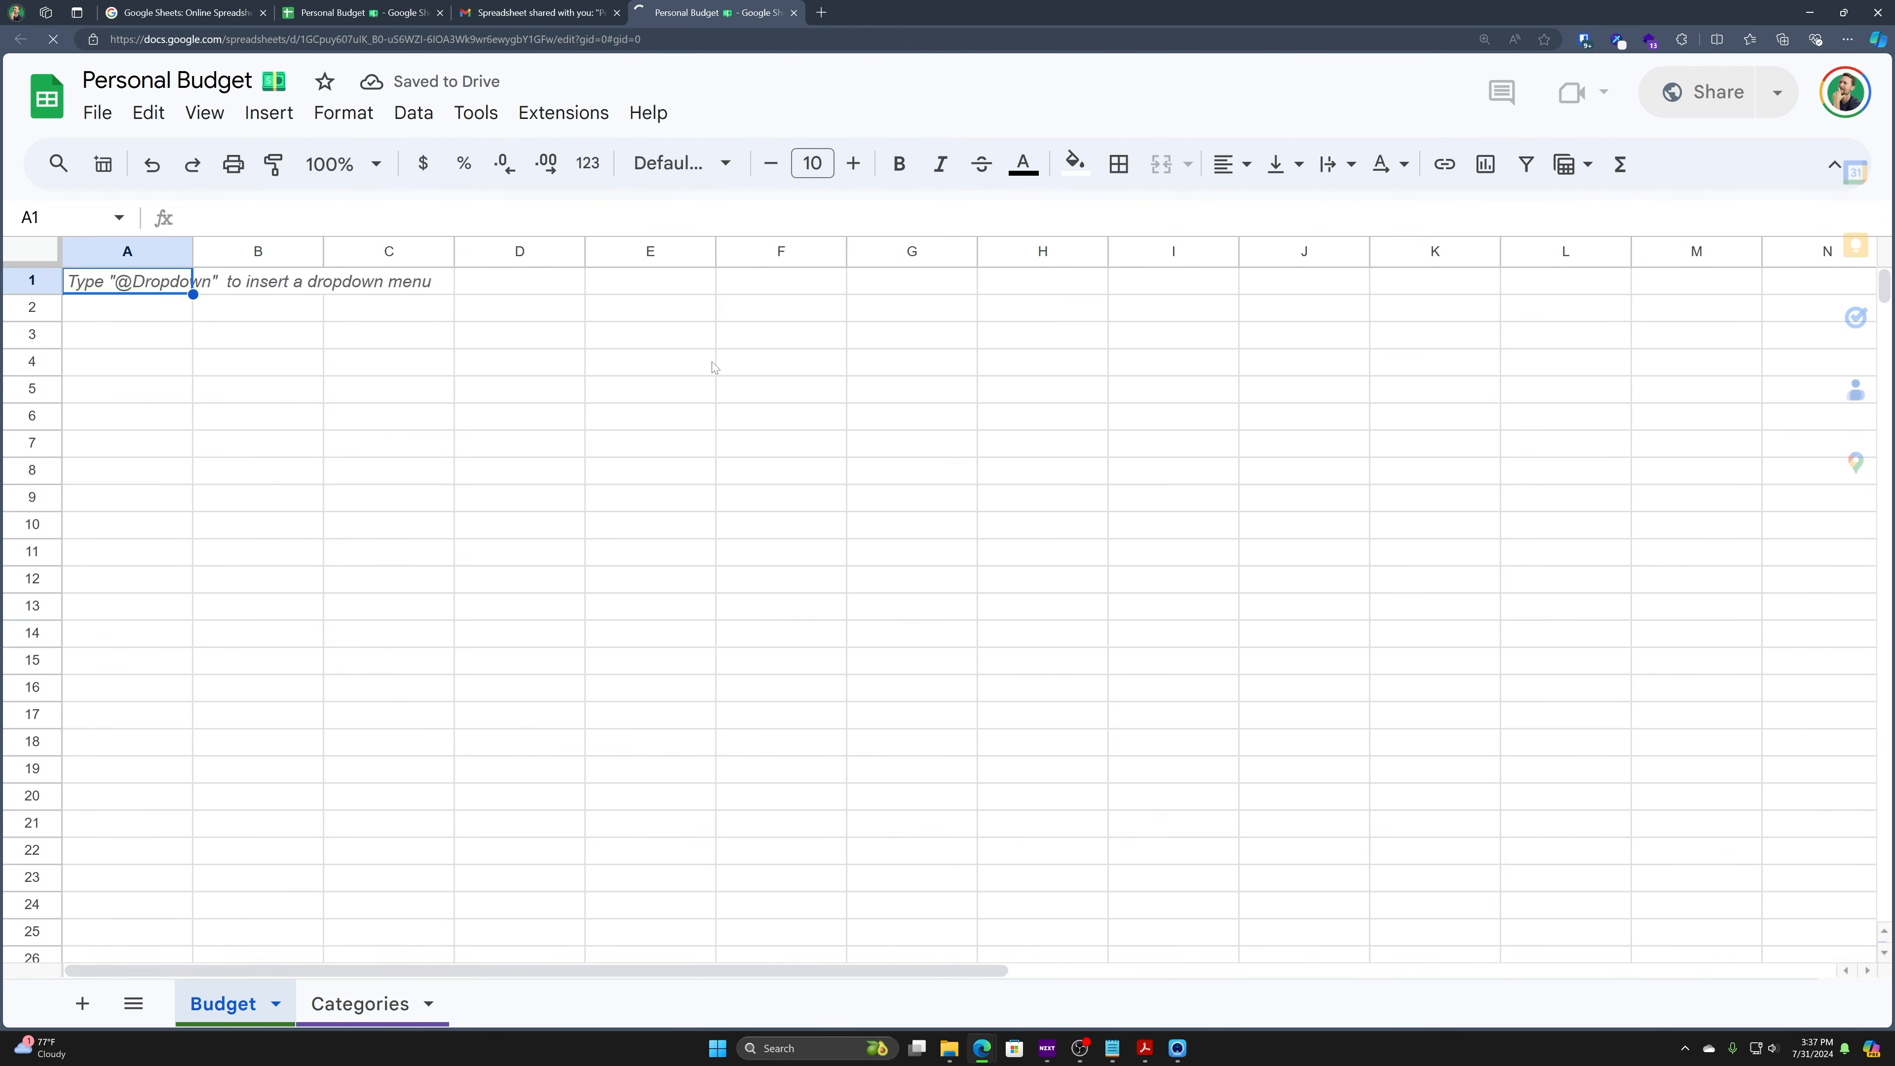
- Switch to the invited account and enter an 'I can edit as' note with its username in Budget cell B3
left_click(1850, 103)
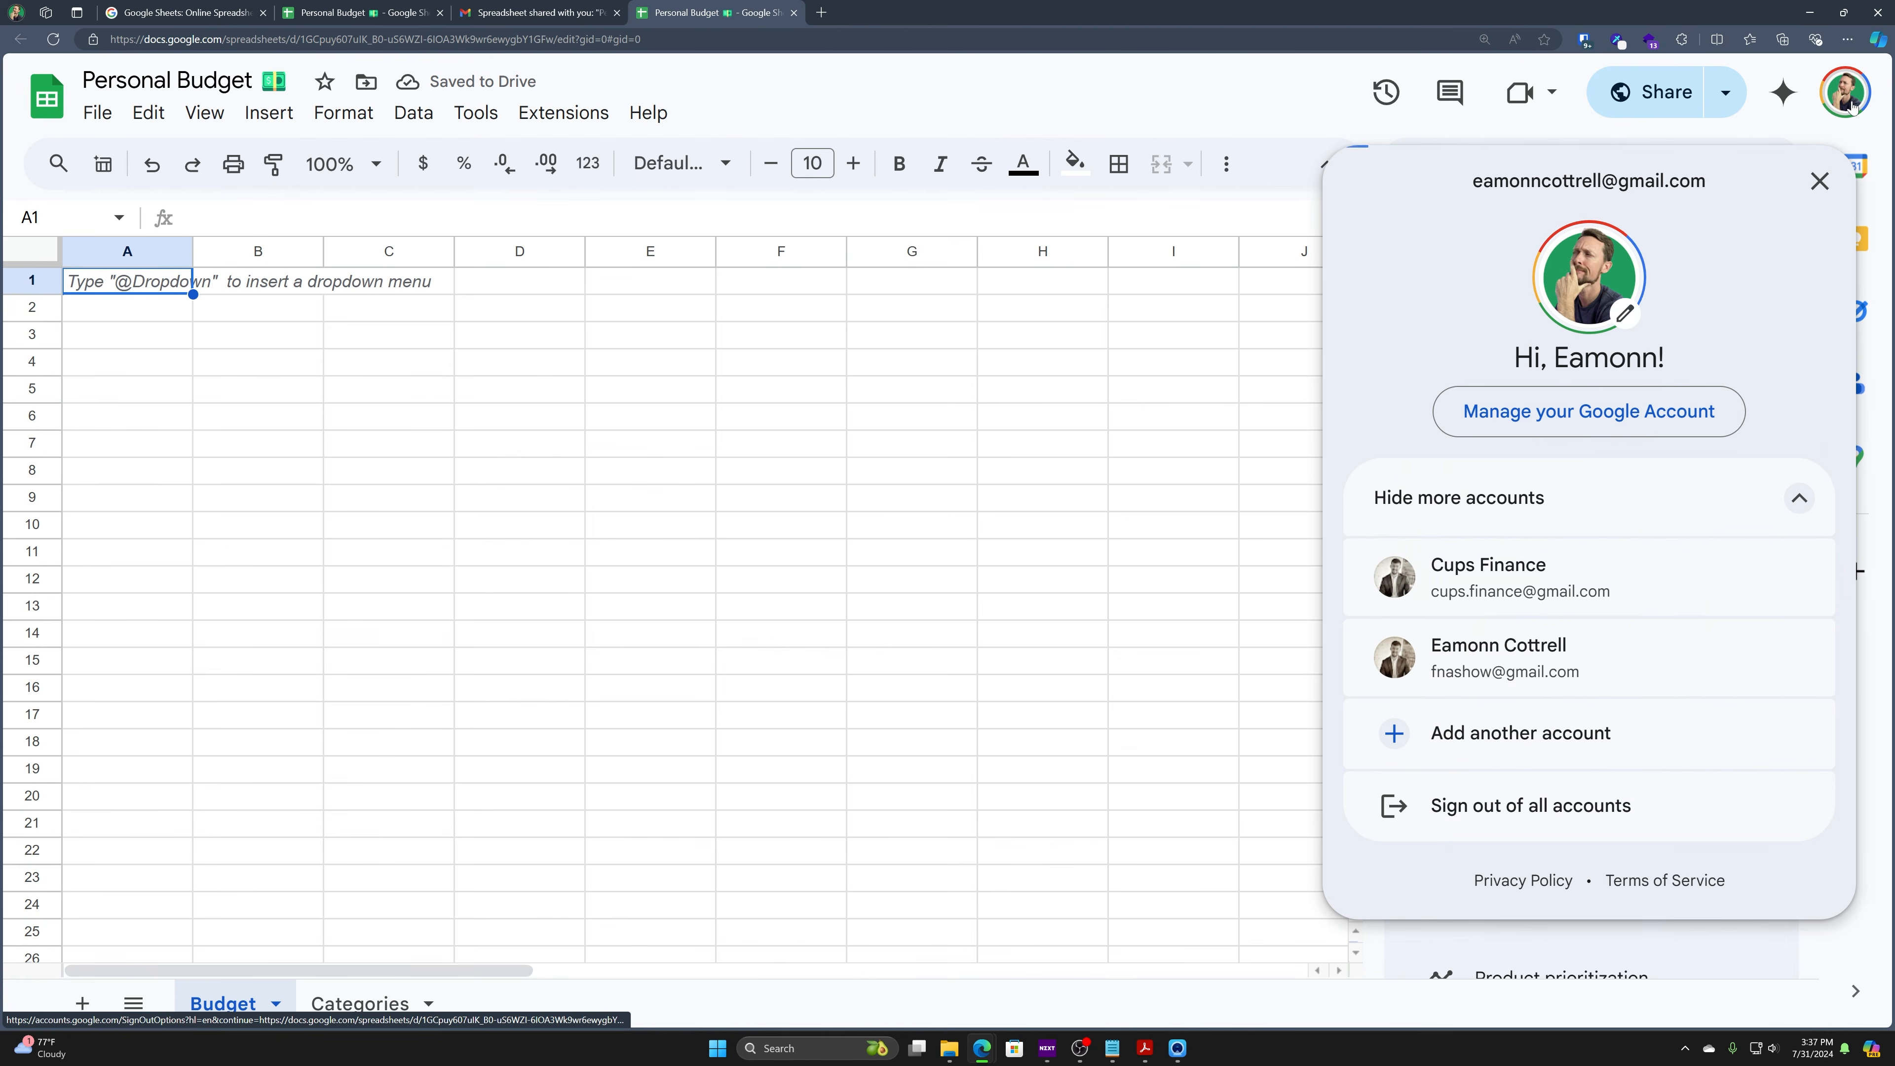
left_click(1500, 664)
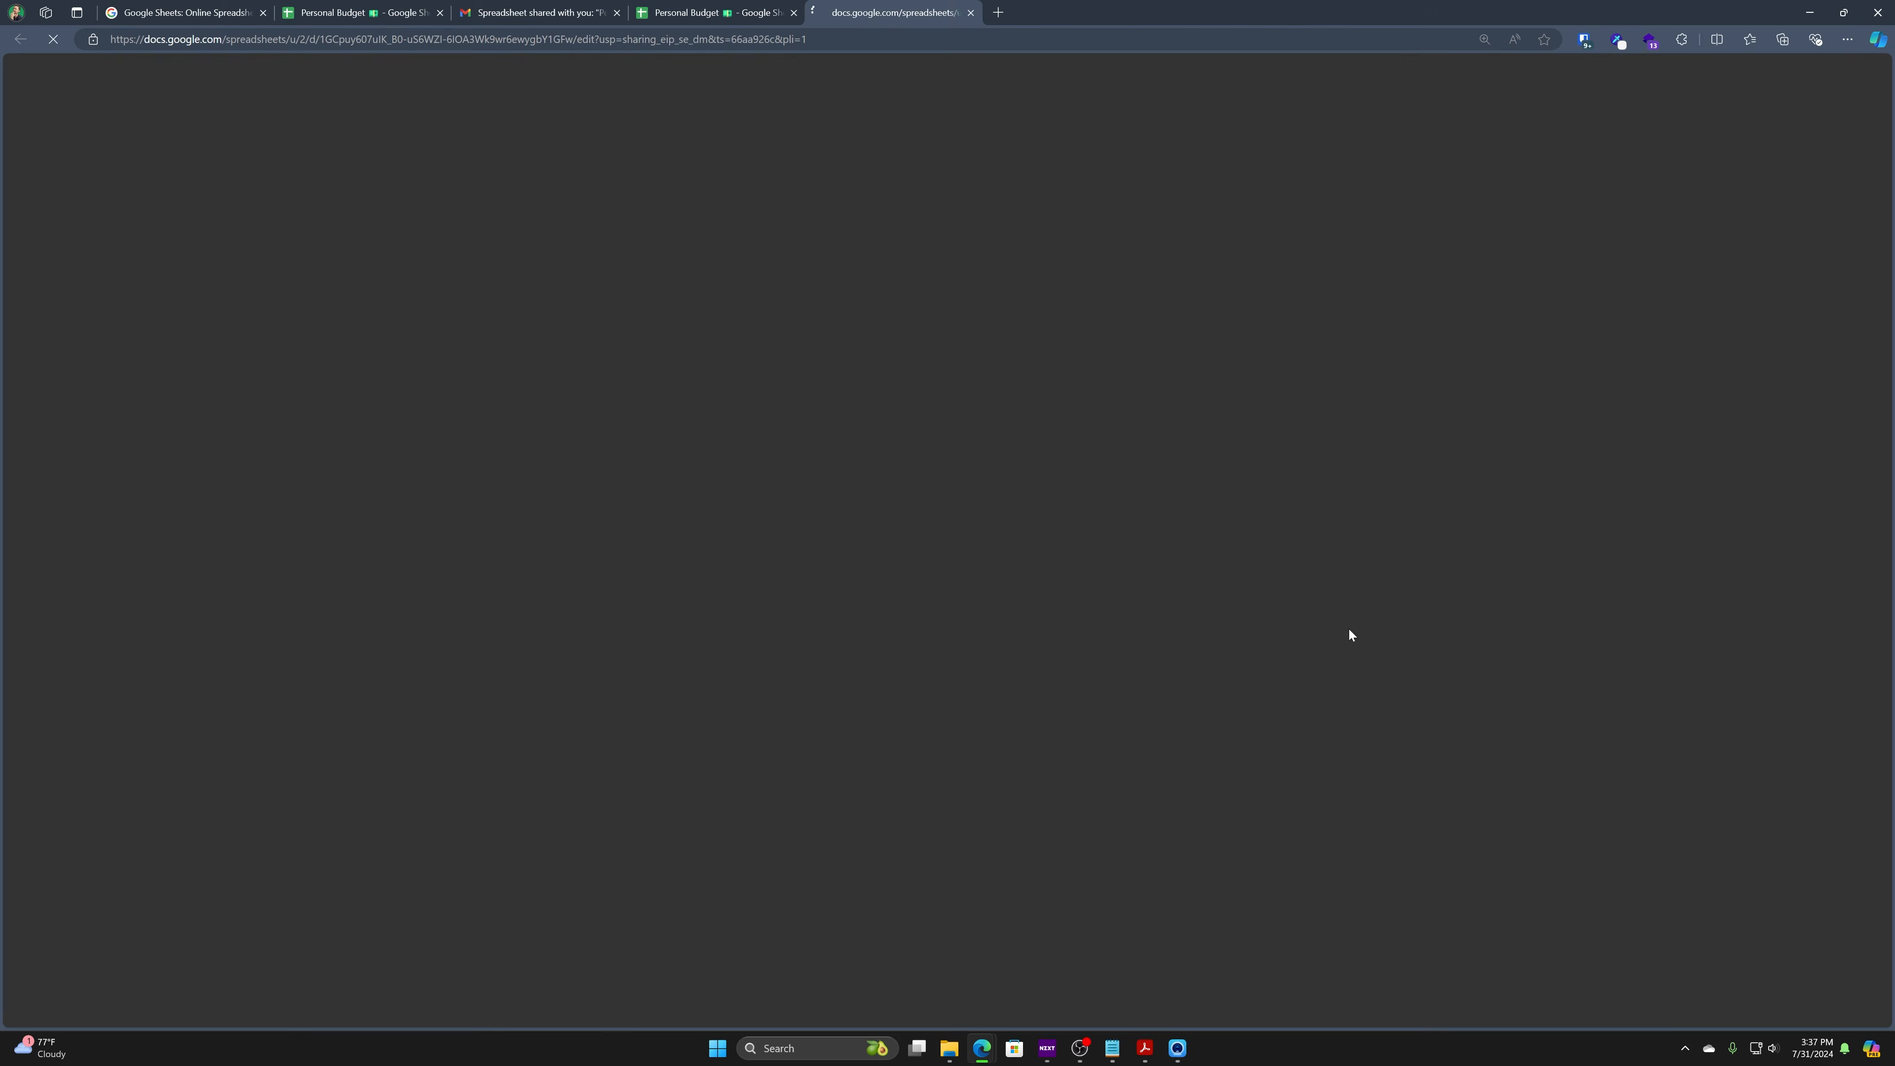
left_click(1796, 364)
left_click(246, 334)
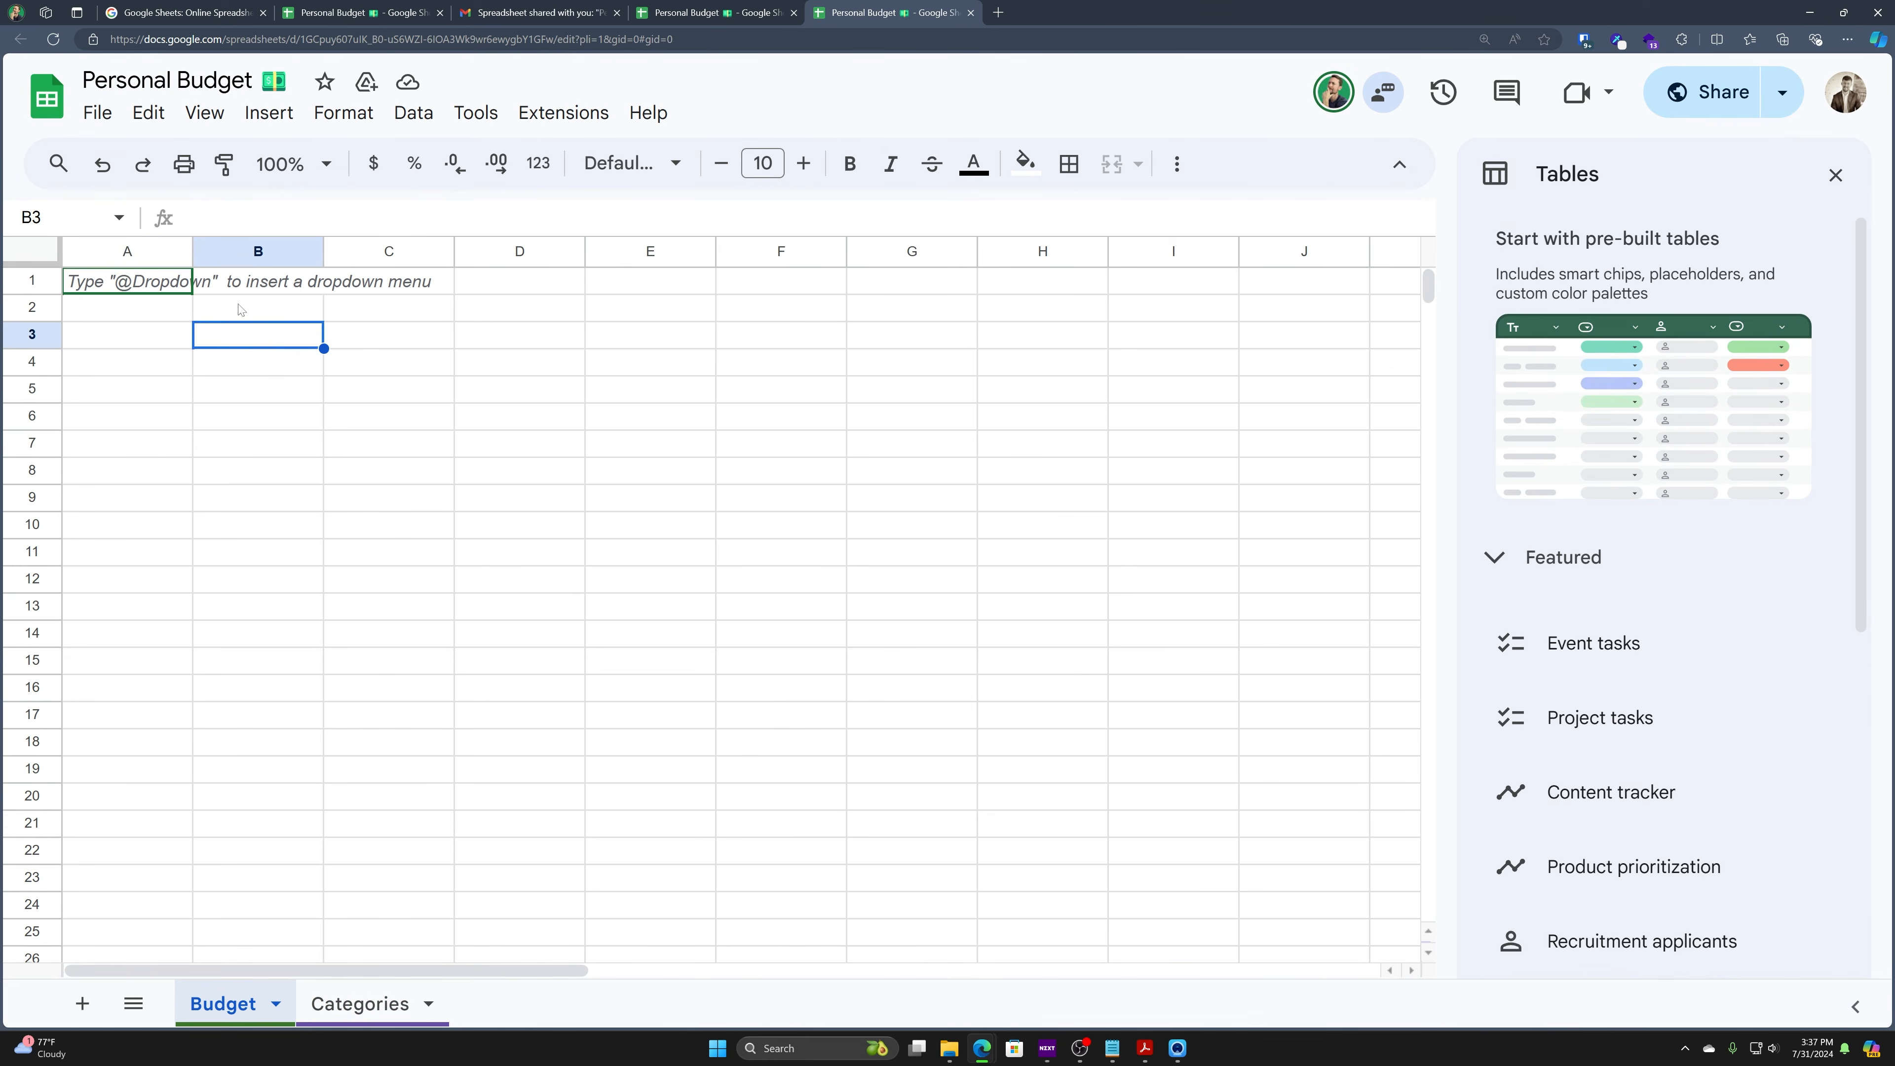
key("Return")
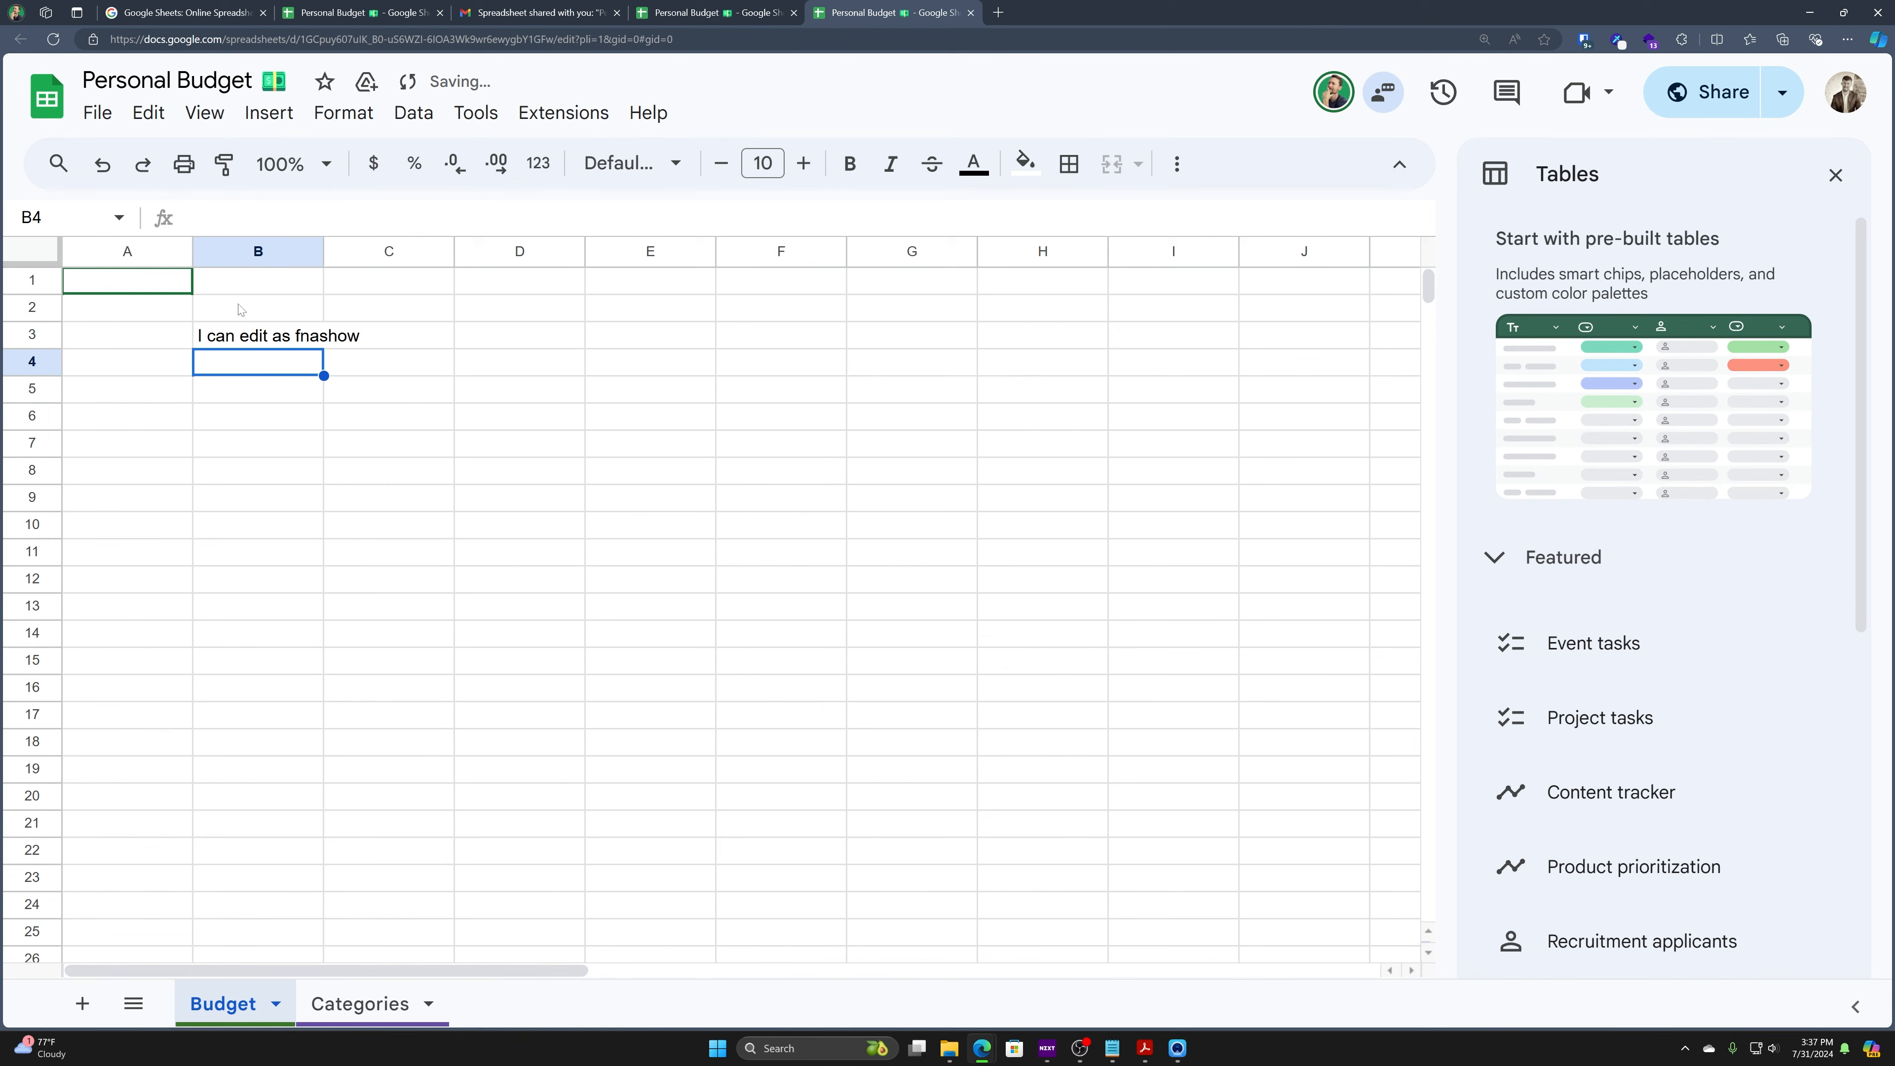
- Compare the owner's and invited account's tabs to confirm the B3 edit appears in both
left_click(737, 8)
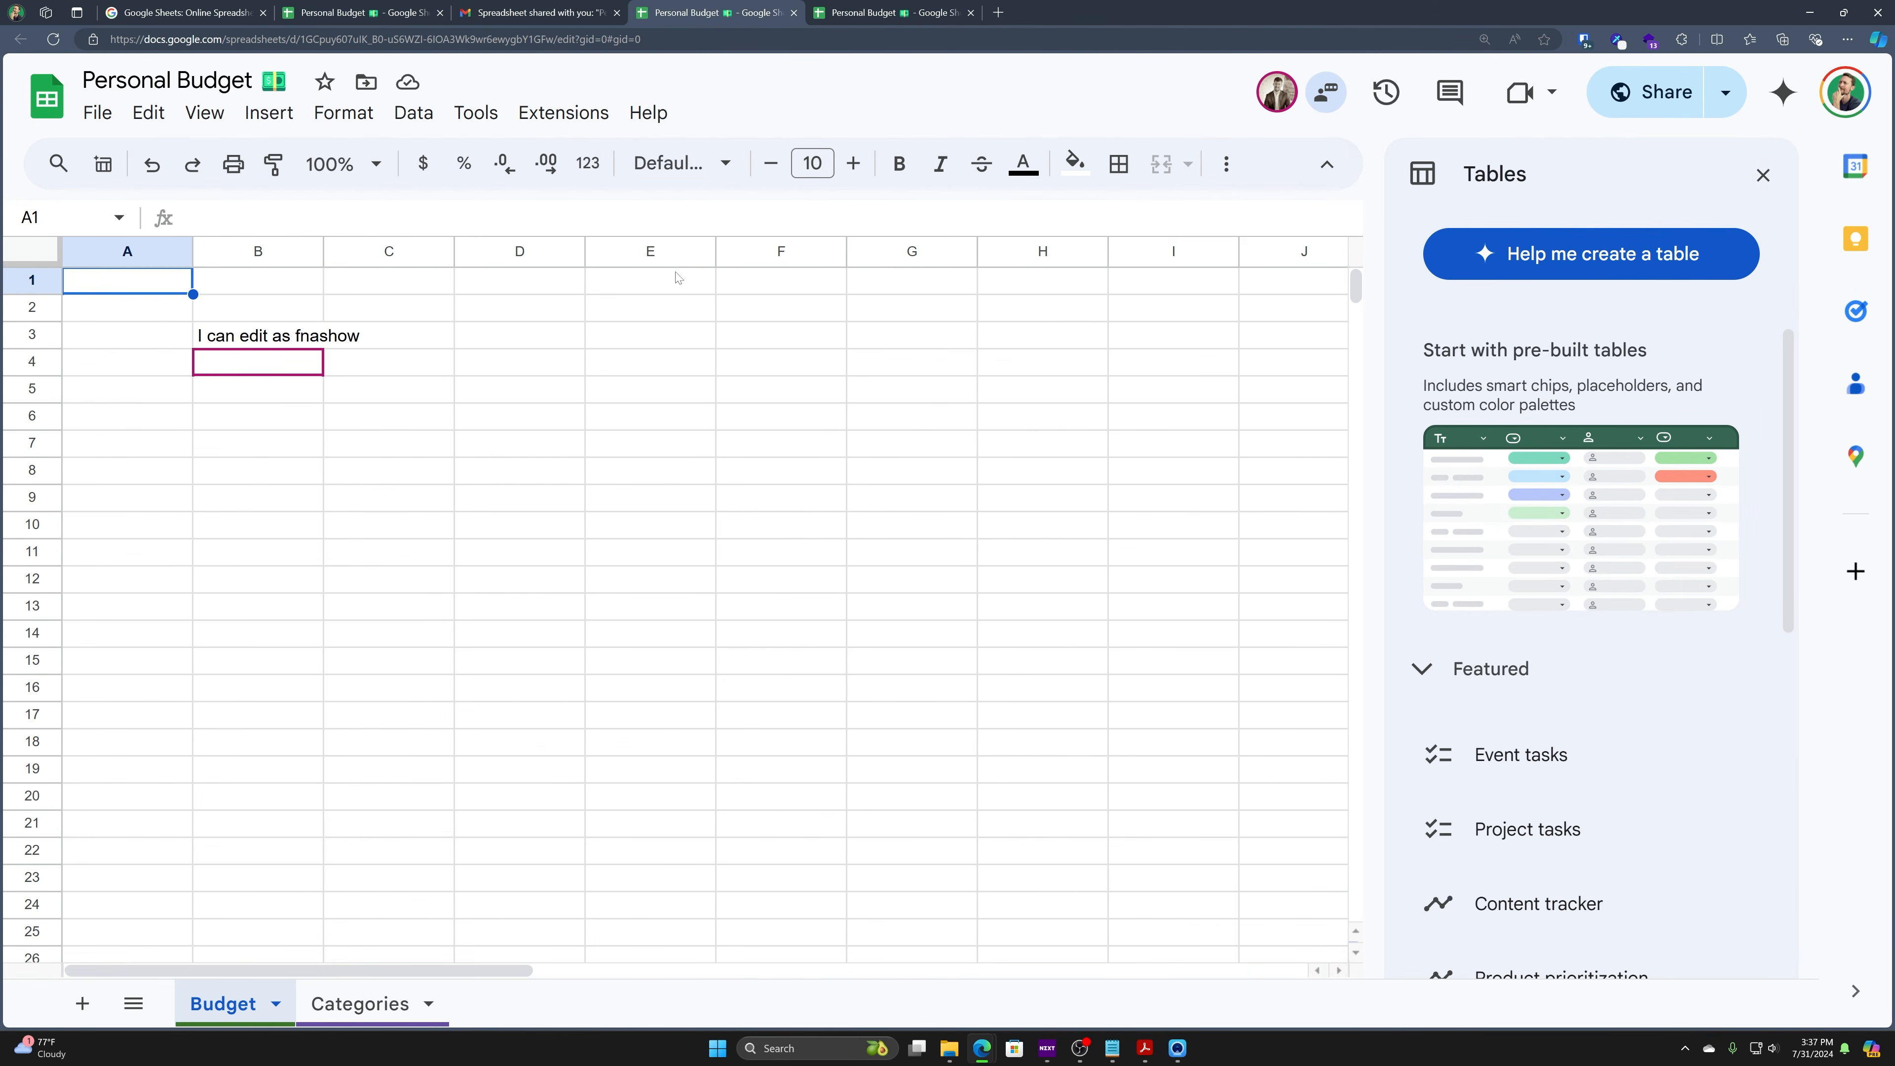
left_click(851, 13)
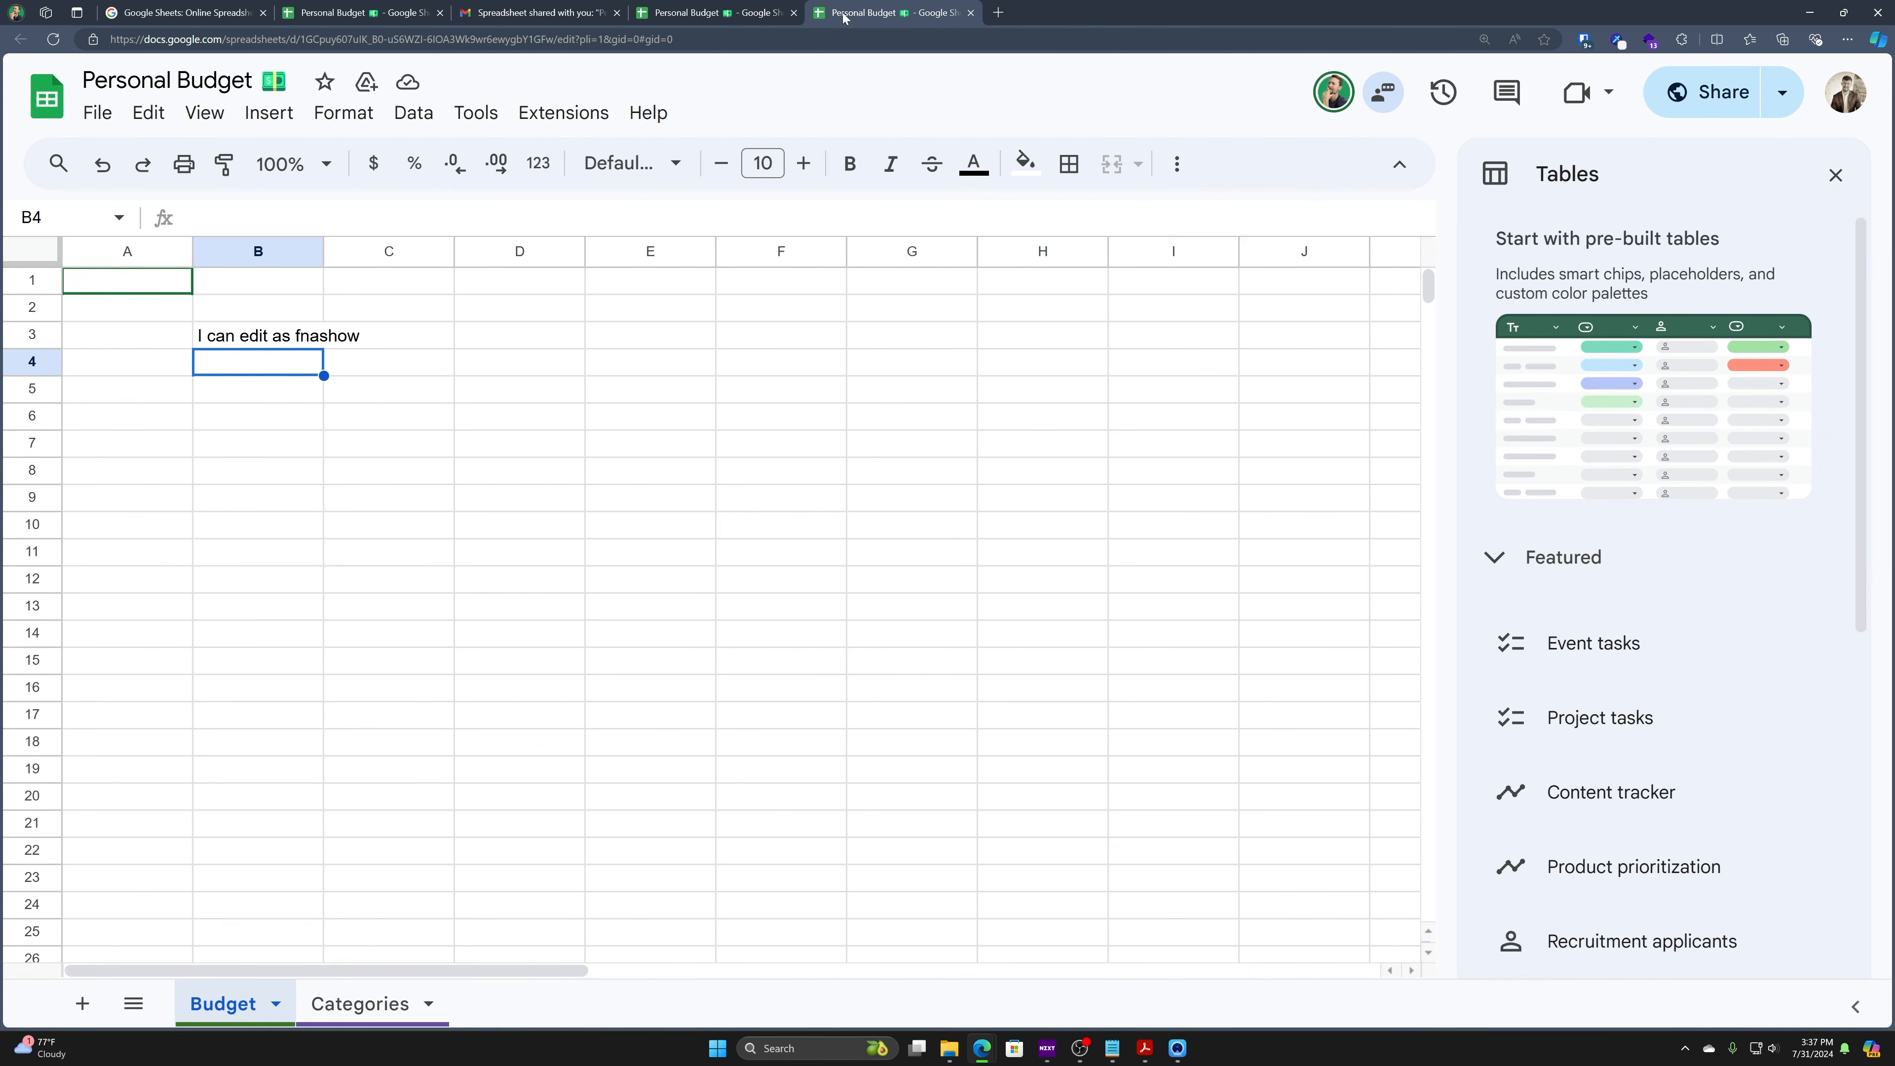
left_click(691, 7)
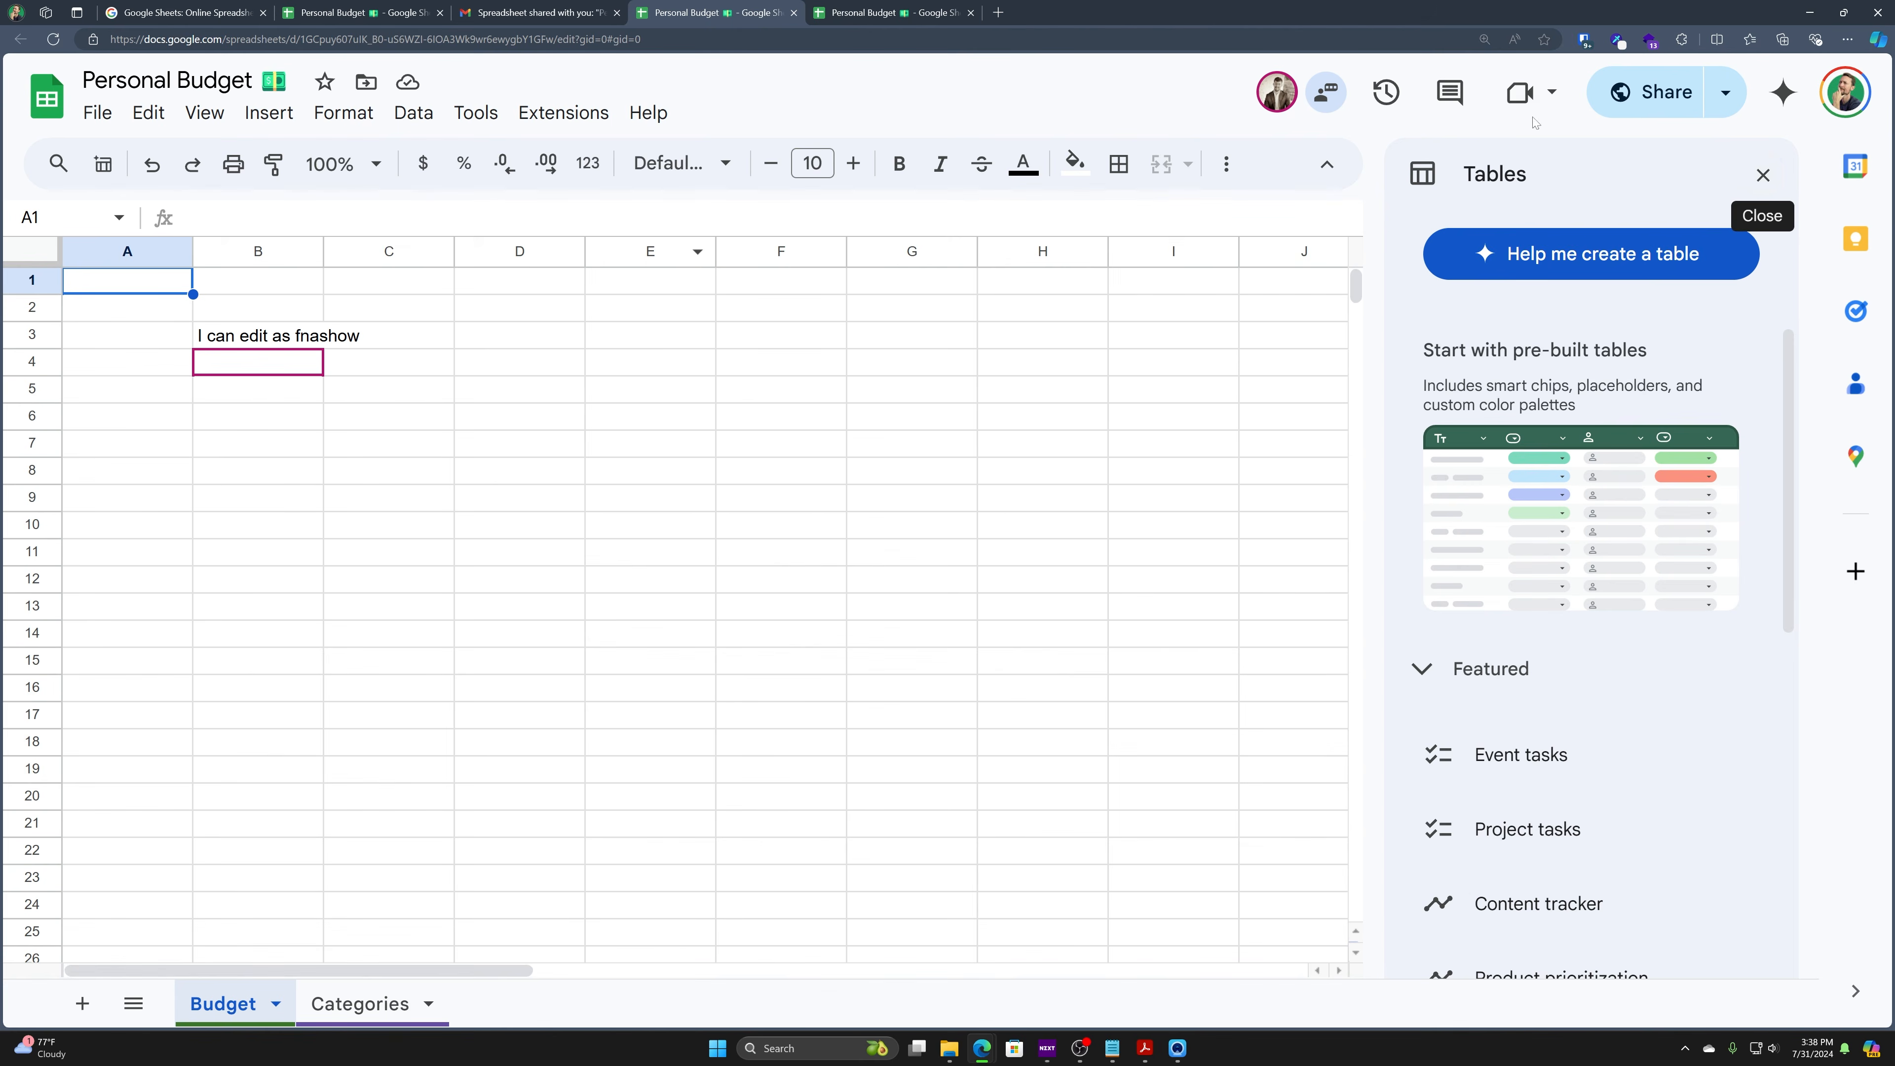
left_click(855, 10)
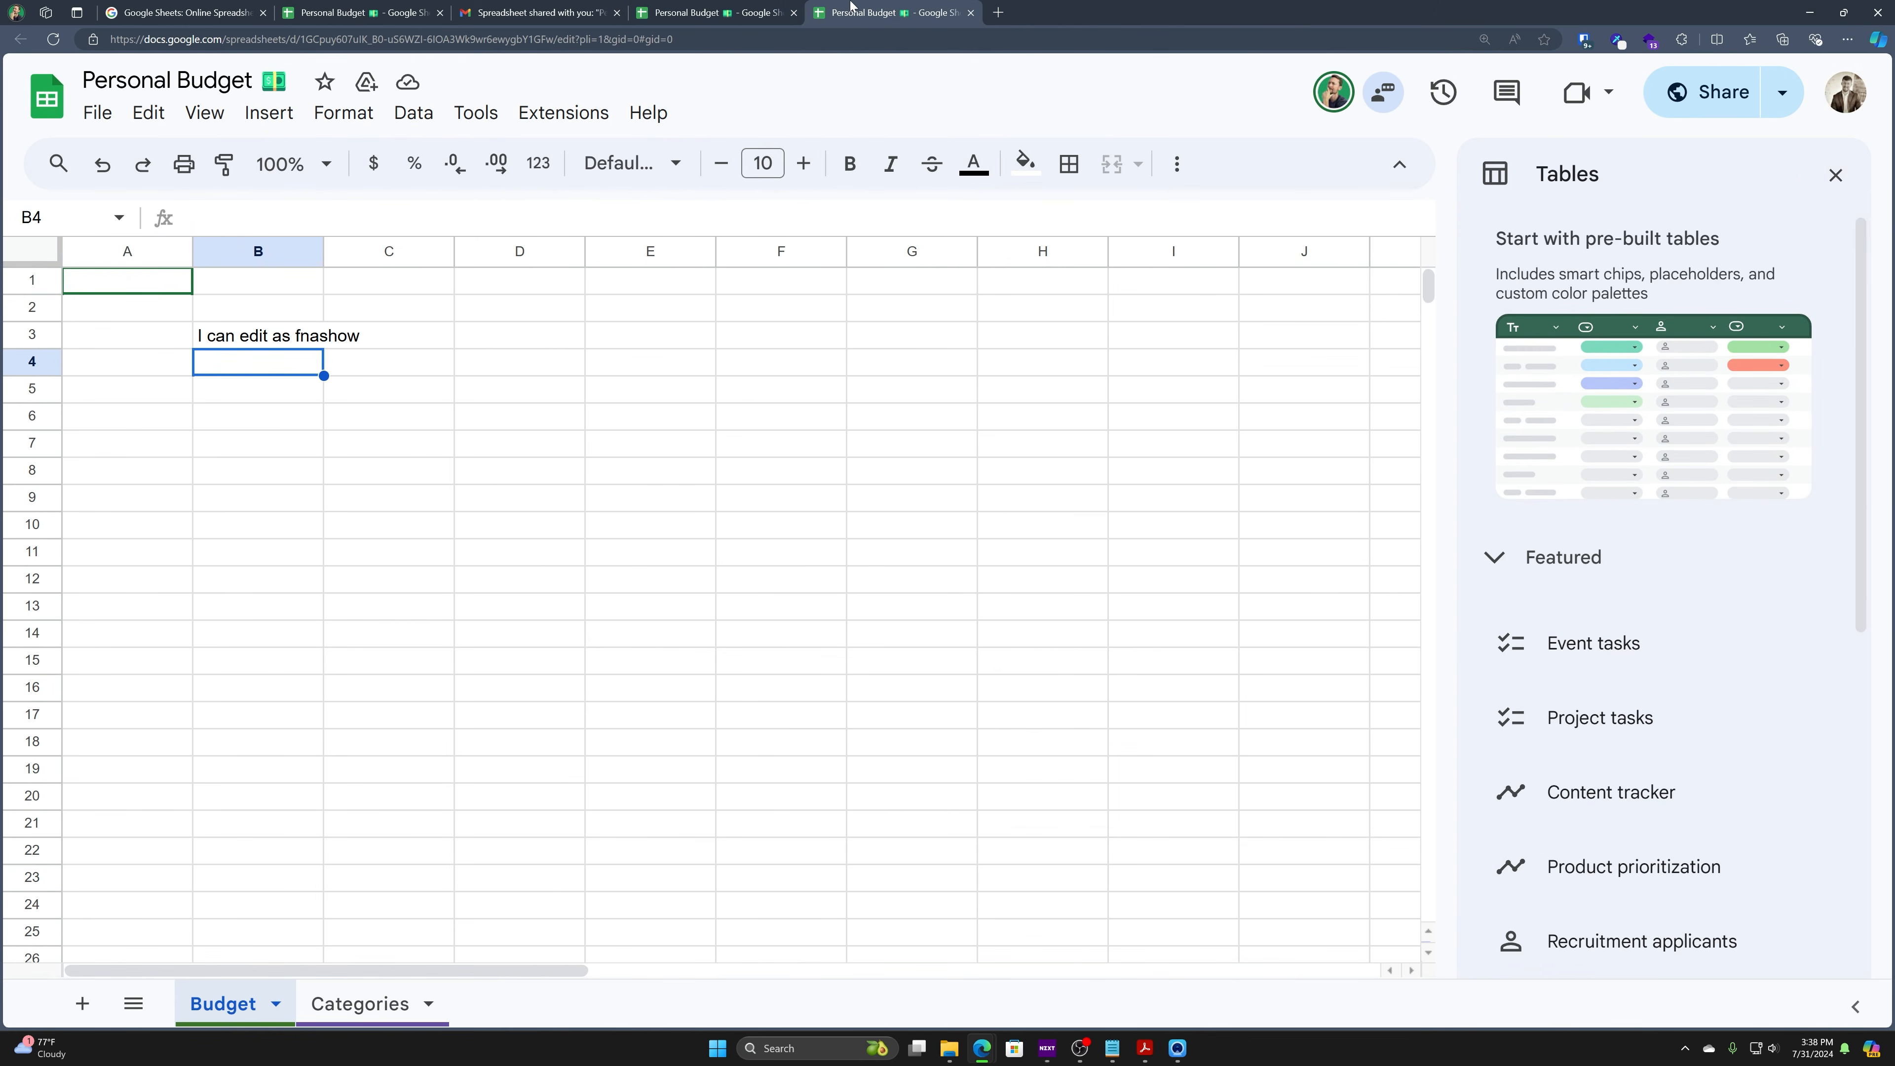